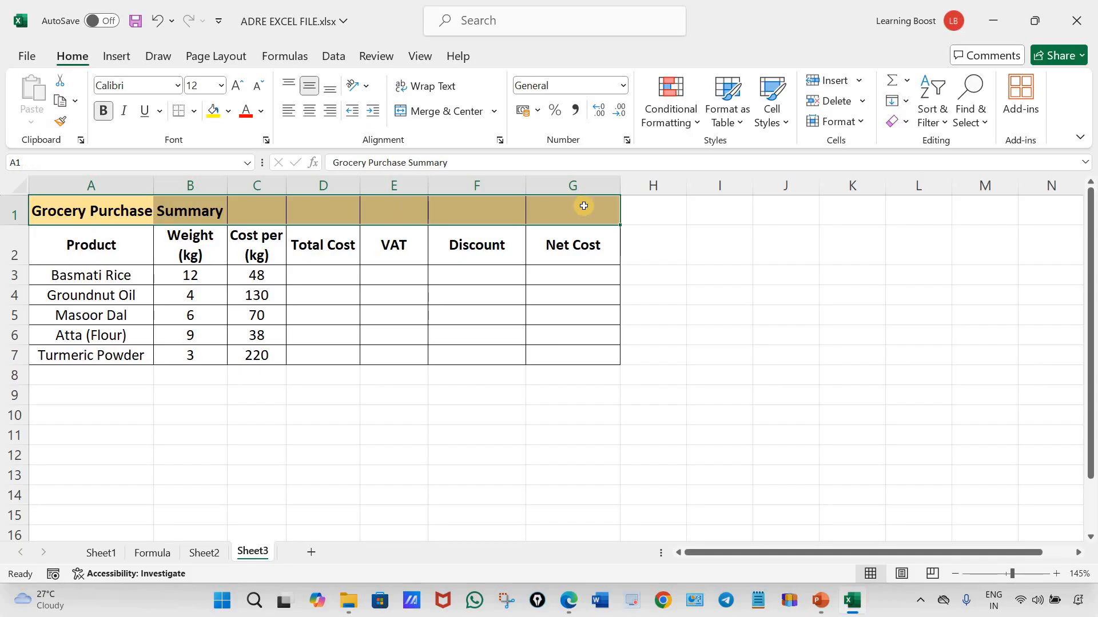
Merge and center the Grocery Purchase Summary title across A1:G1
click(449, 113)
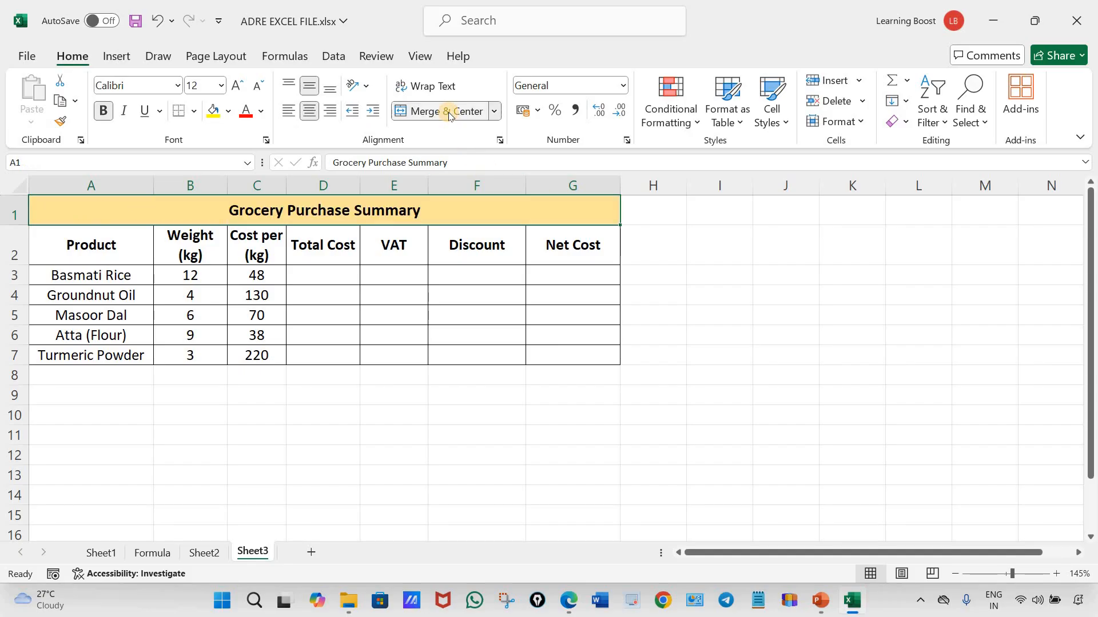
double_click(417, 211)
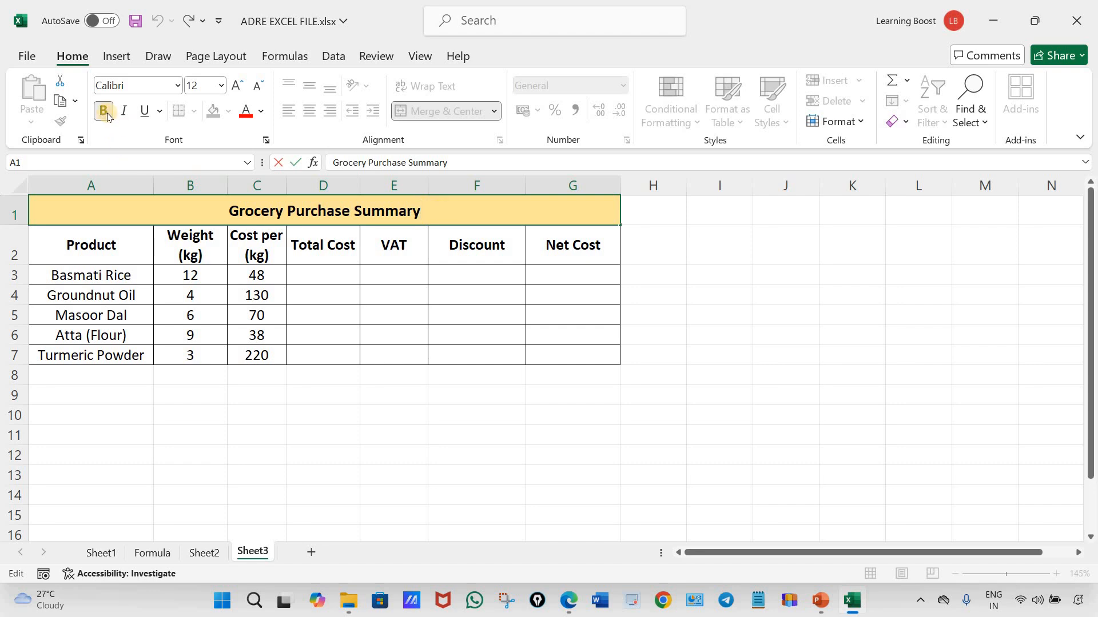
click(407, 437)
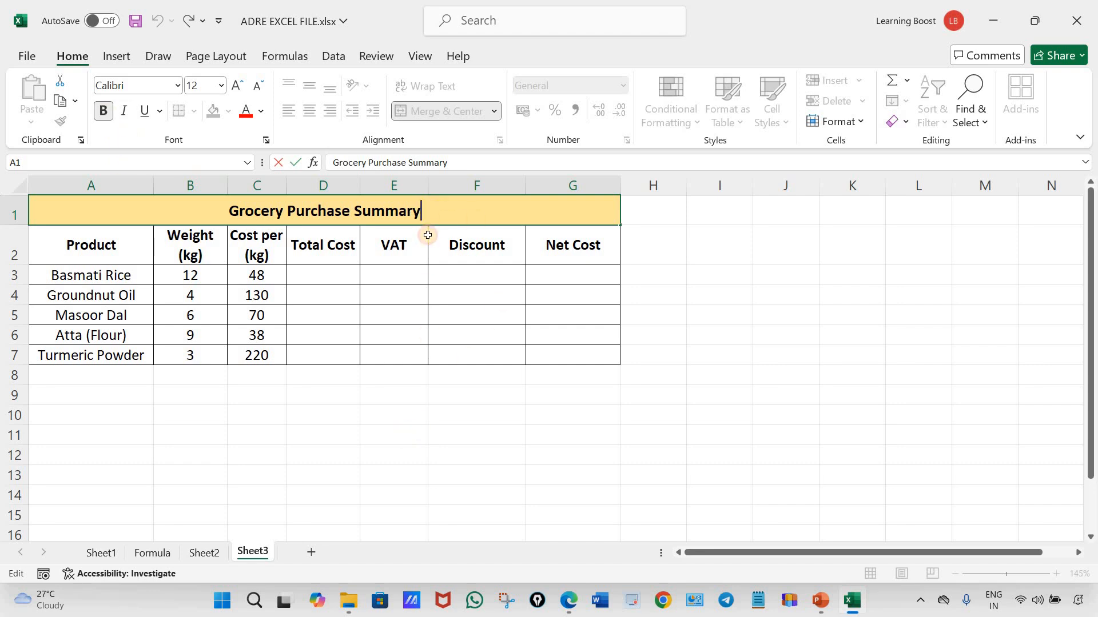
Turn off the high-contrast-only option in the fill colour palette while the title cell is selected
click(447, 211)
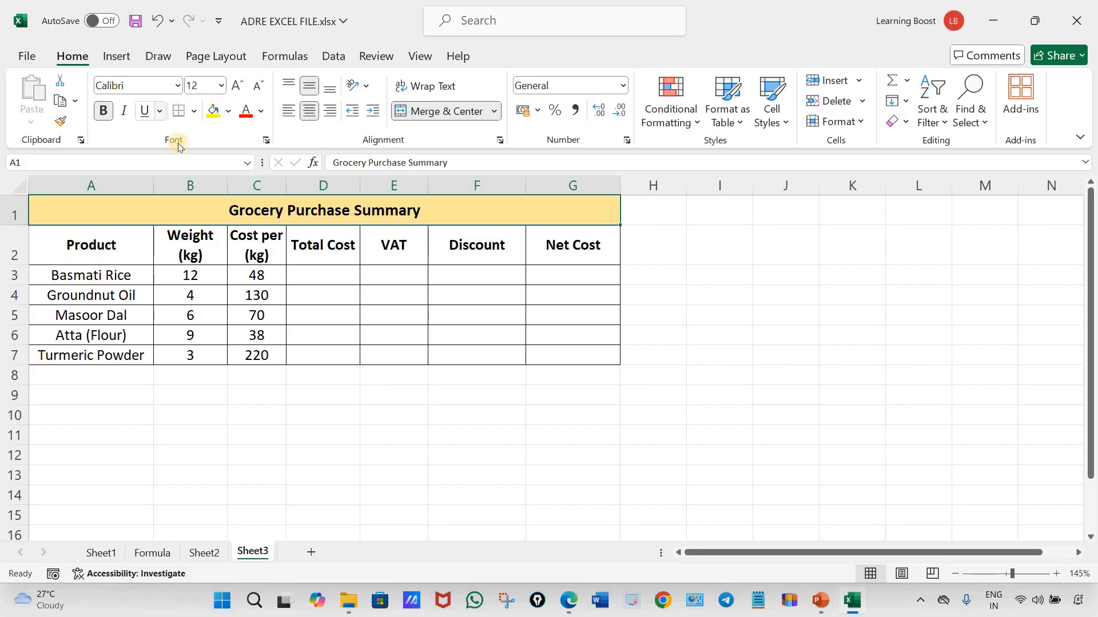
click(228, 111)
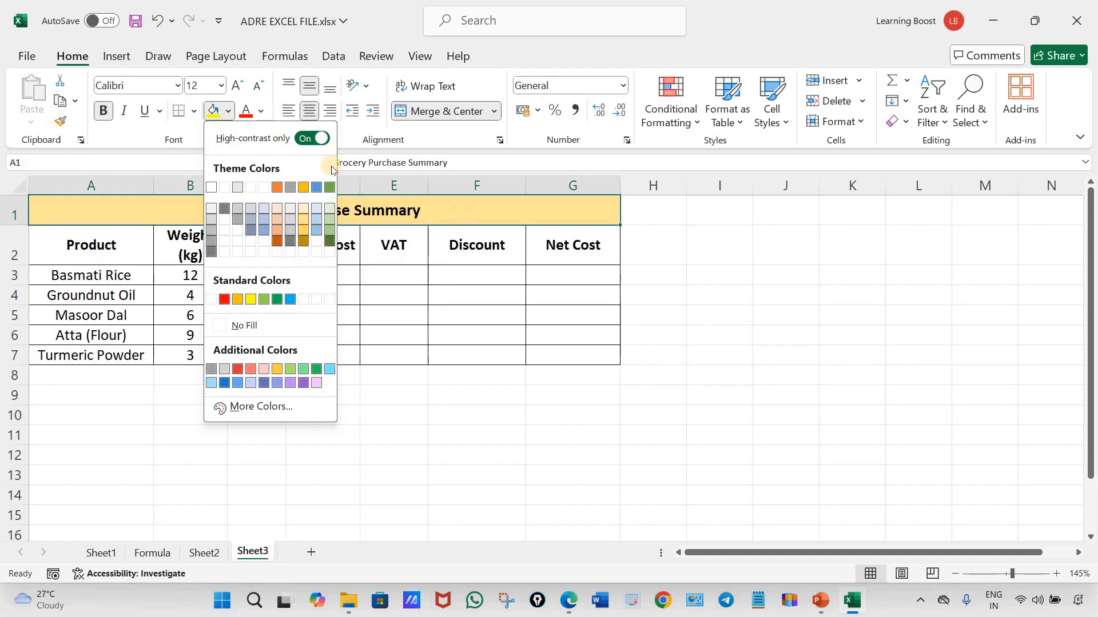
click(312, 138)
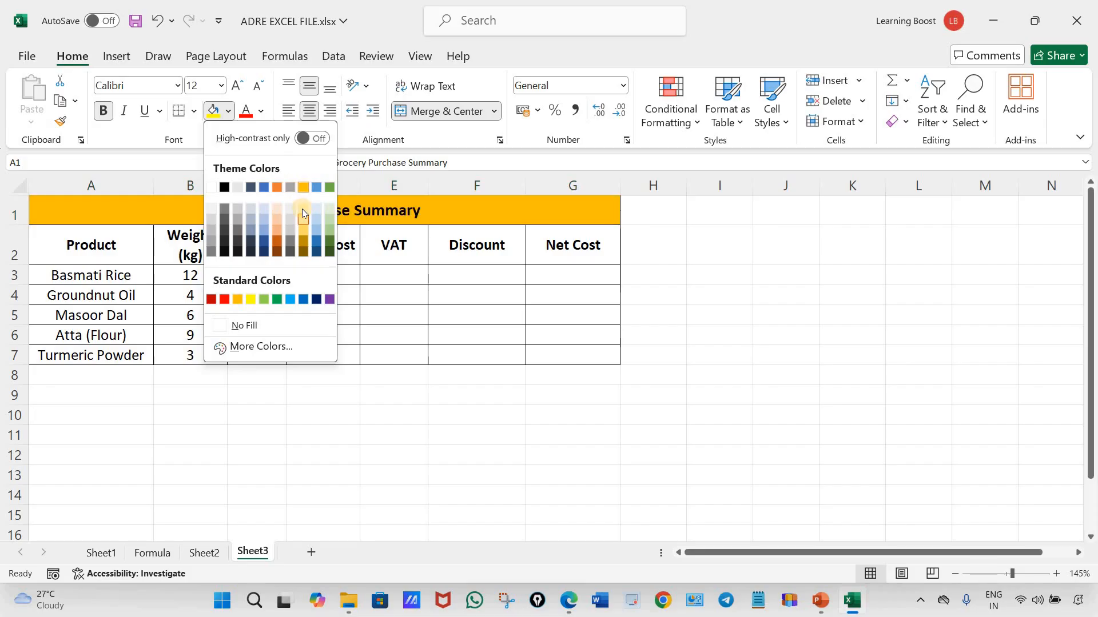
click(473, 408)
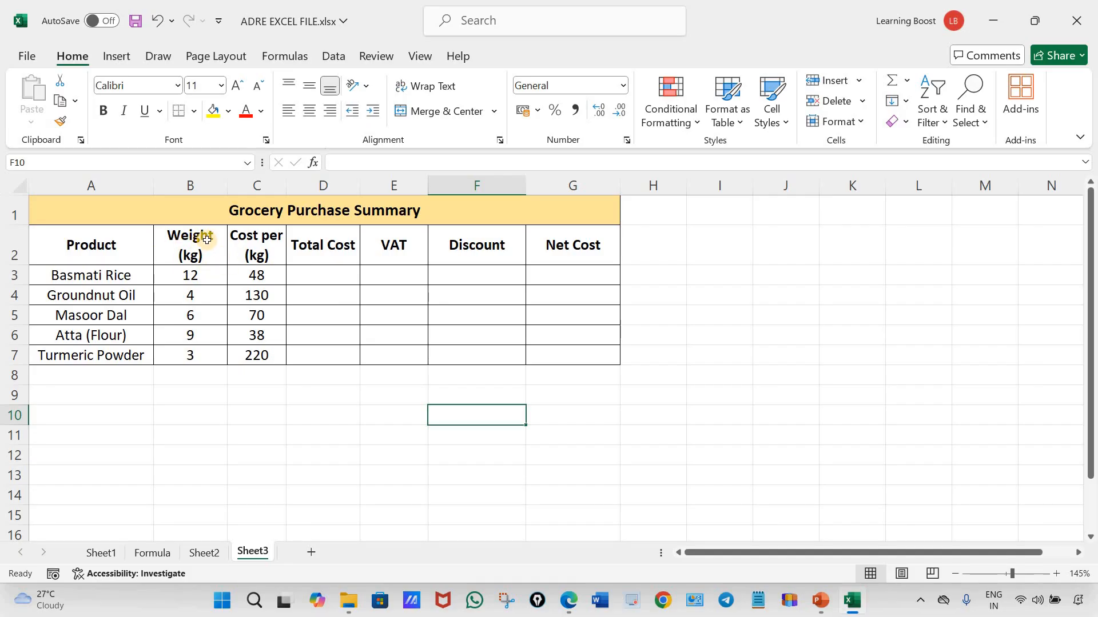
Enter "Weight" and "(kg)" on two lines within cell I2 and center the text horizontally
click(718, 245)
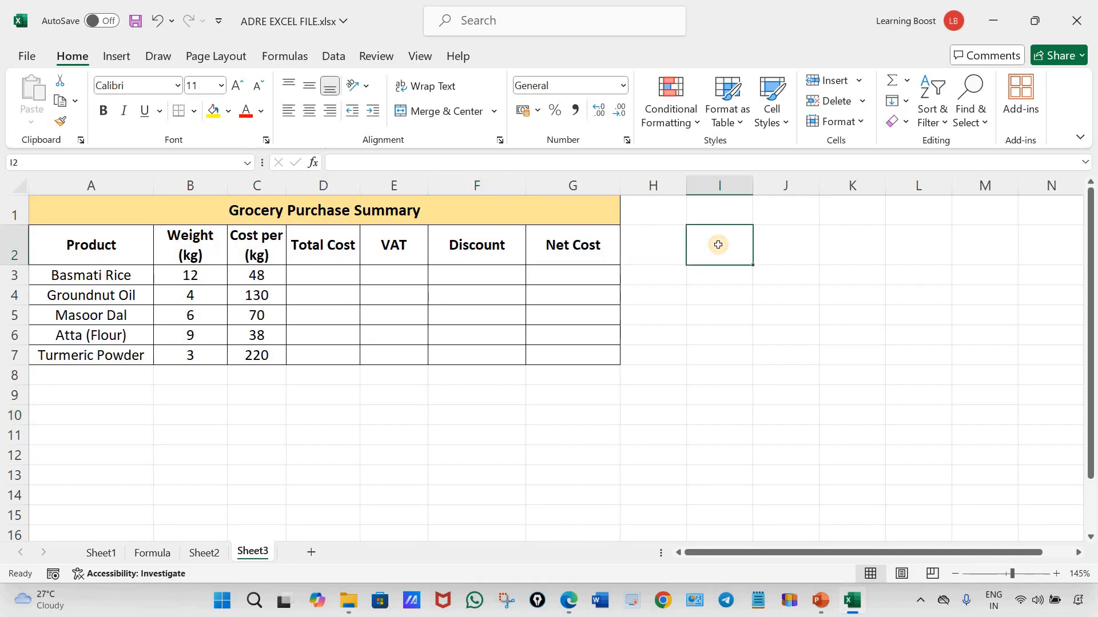
text(Weight)
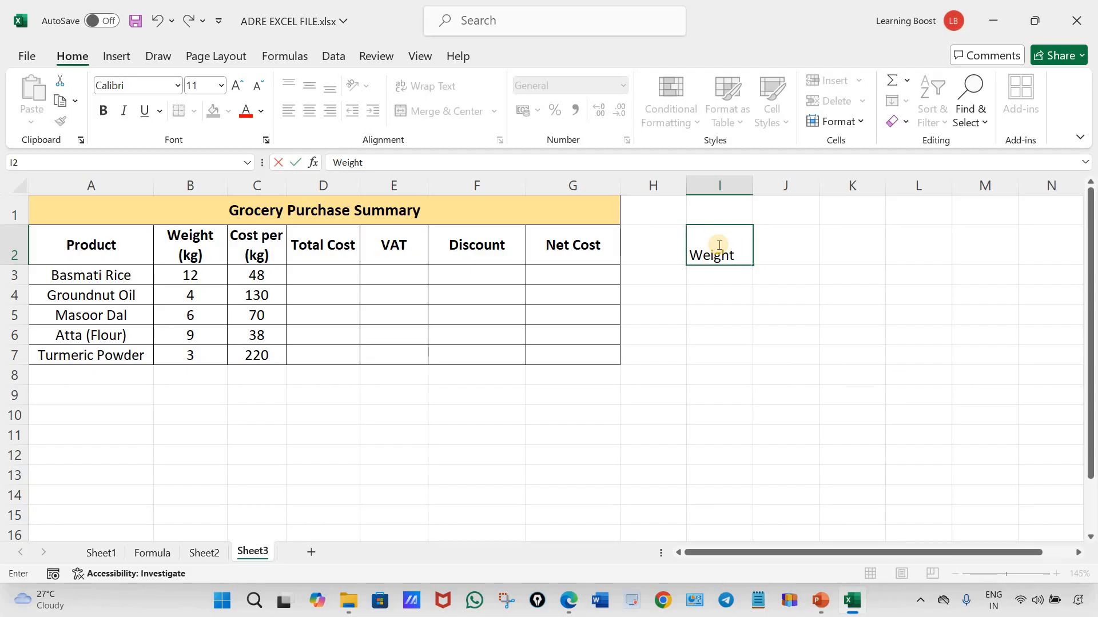
key(alt+Return)
key(Return)
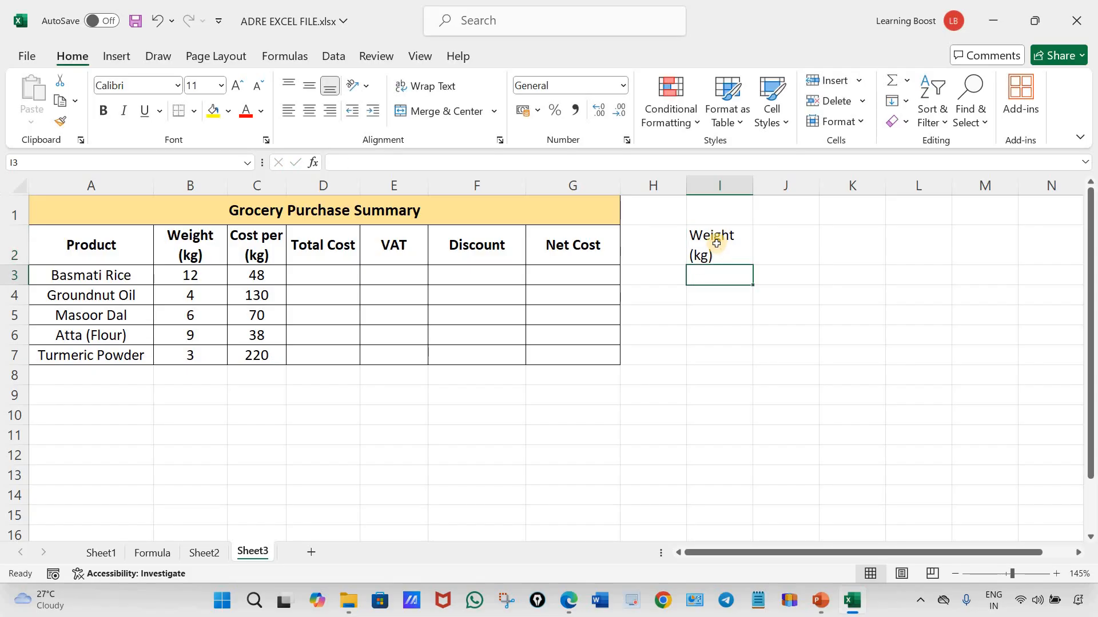
click(712, 256)
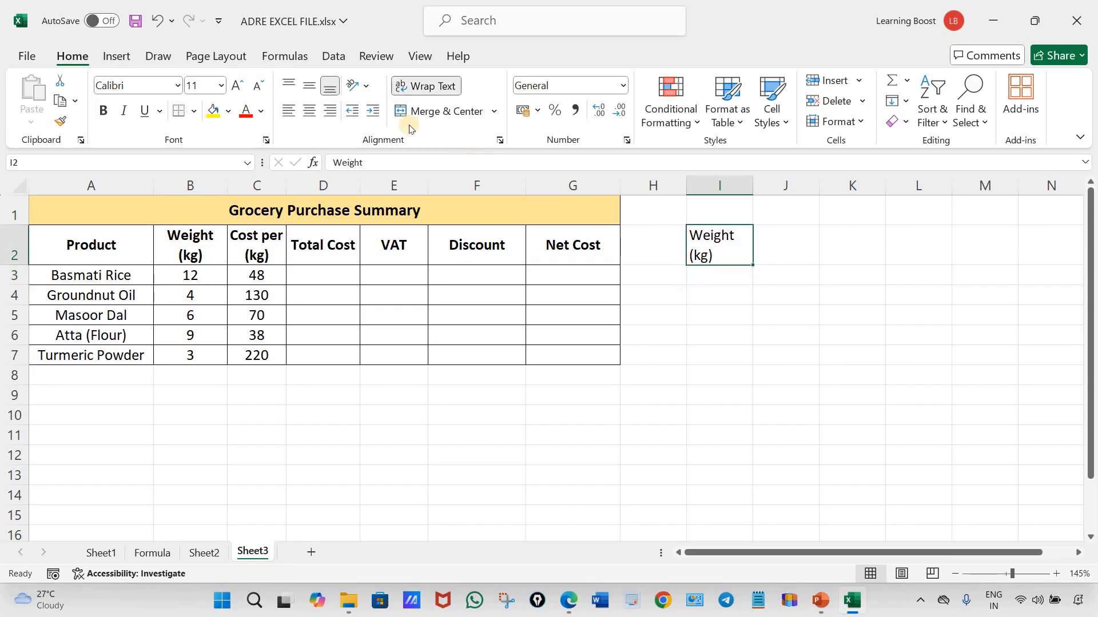
click(313, 112)
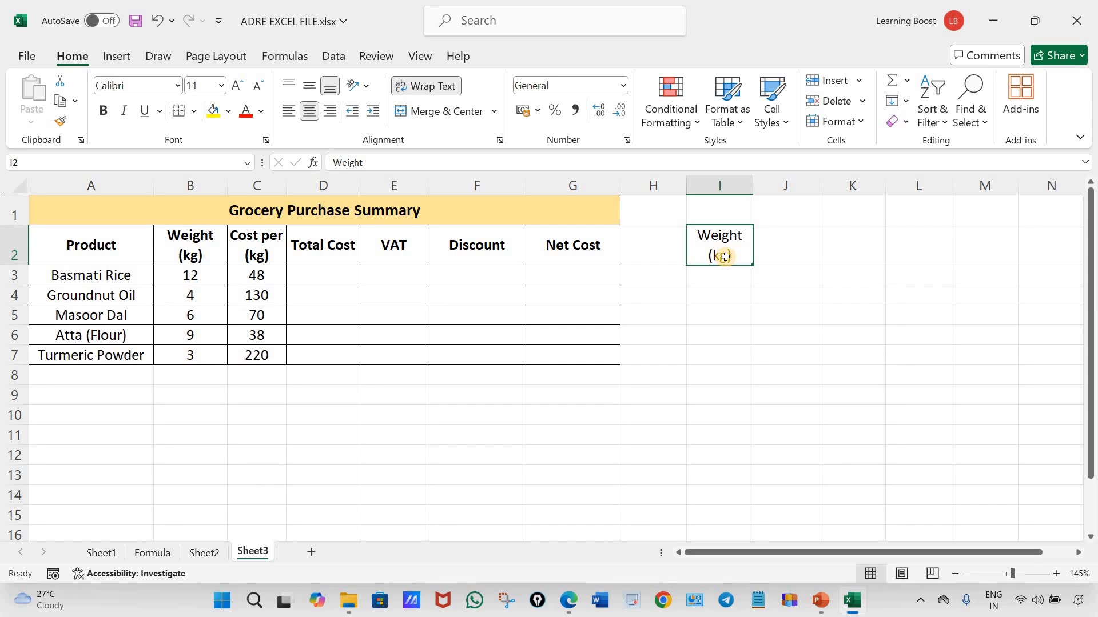
Delete the two-line sample heading from cell I2
key(Delete)
click(762, 343)
Remove the bold formatting from the column headings in A2:G2
click(133, 253)
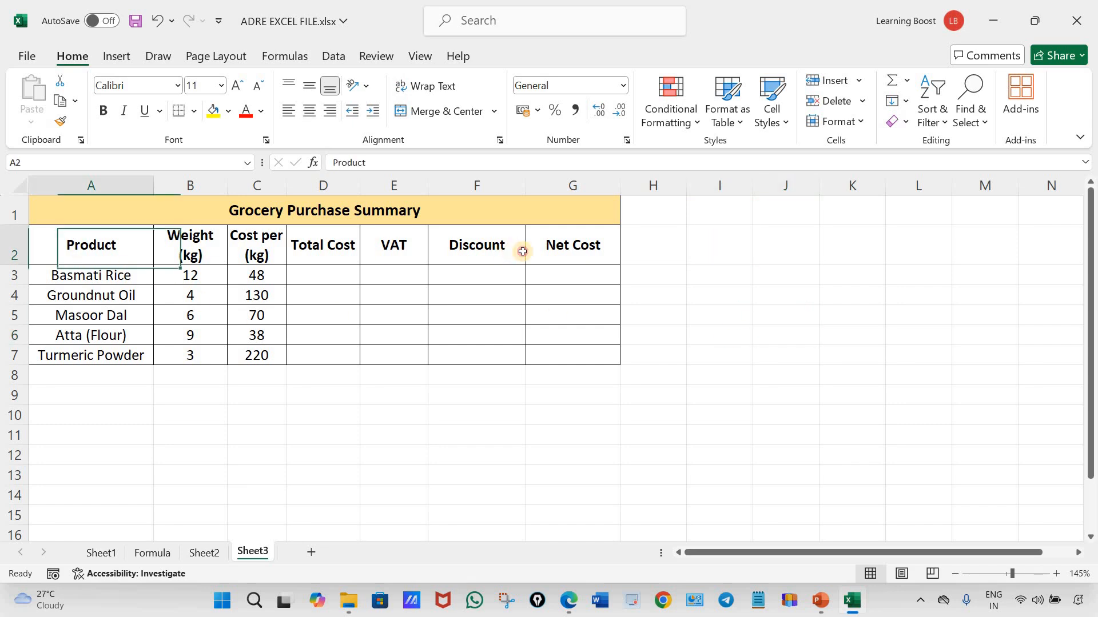
drag(522, 251, 557, 249)
click(104, 112)
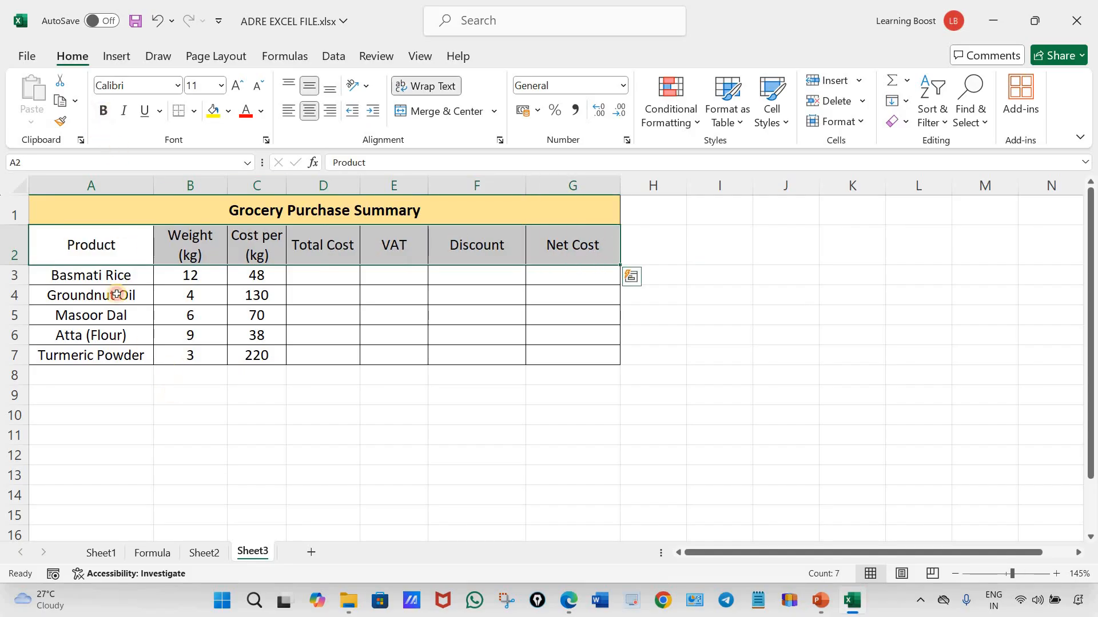
drag(103, 246, 558, 360)
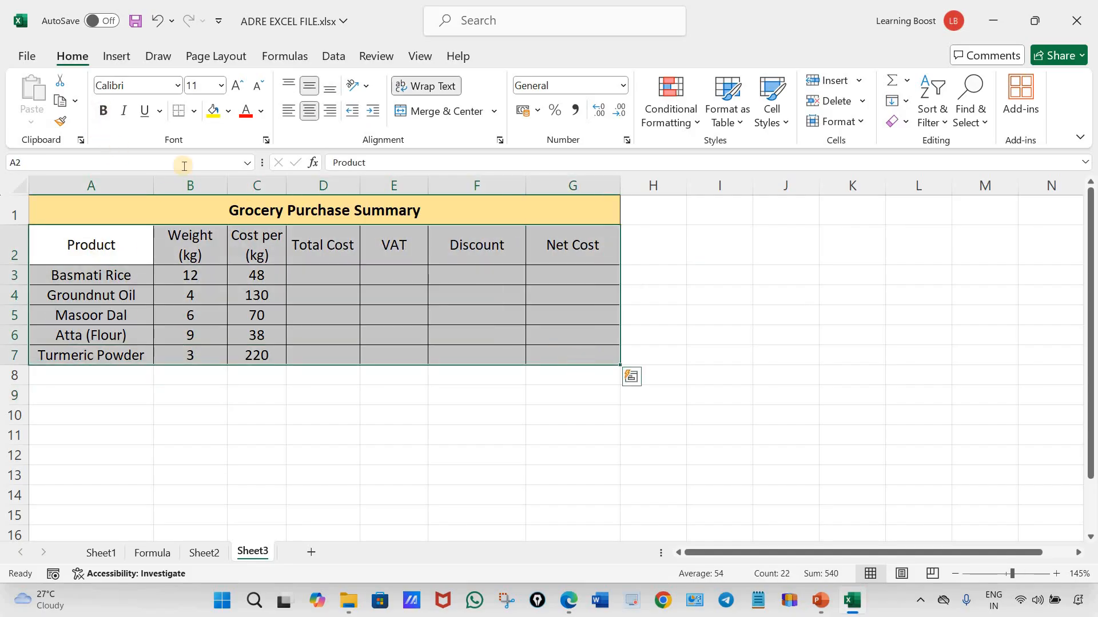
click(577, 458)
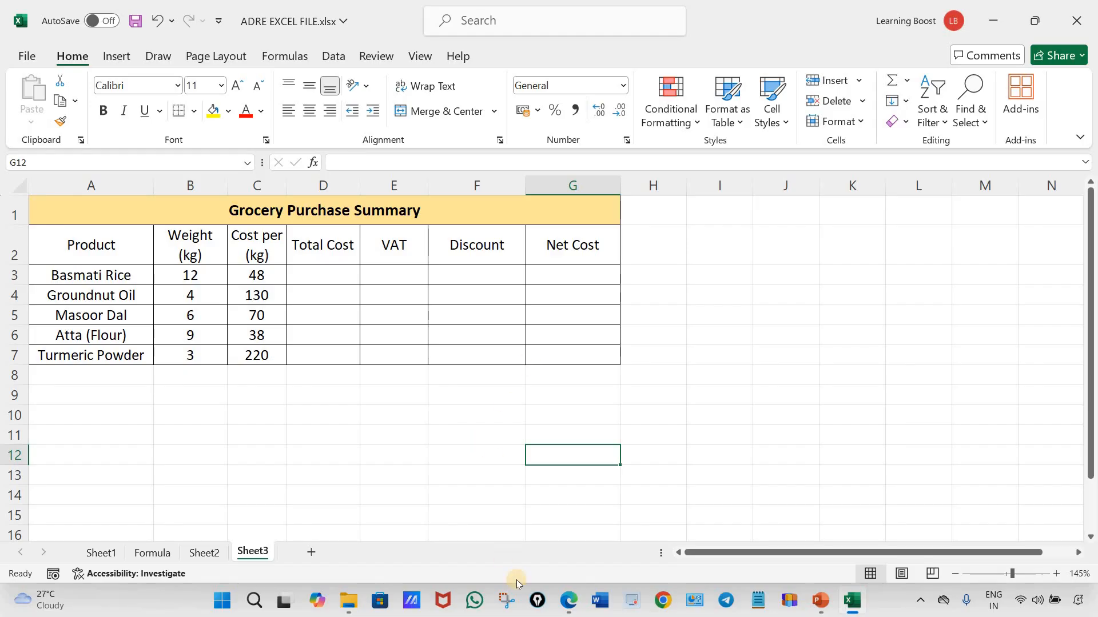
Switch to the ADRE LECTURE 5 YT PDF in Edge, review its chart, instructions and VAT and discount conditions, and return to the Excel workbook
mouse_move(573, 604)
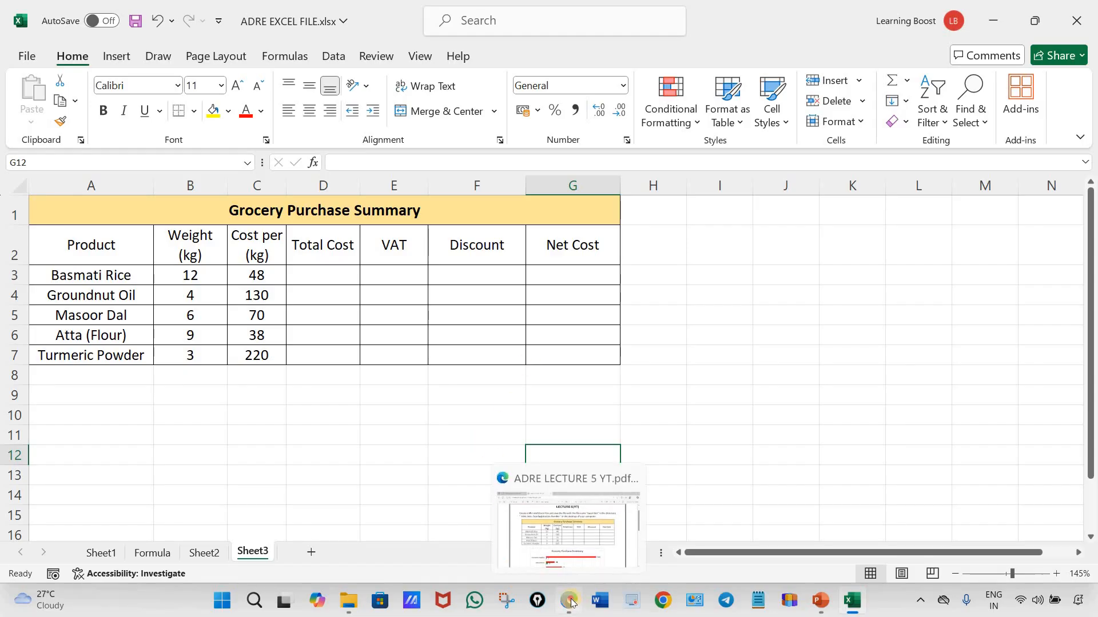
click(606, 491)
scroll(661, 421, up, 3)
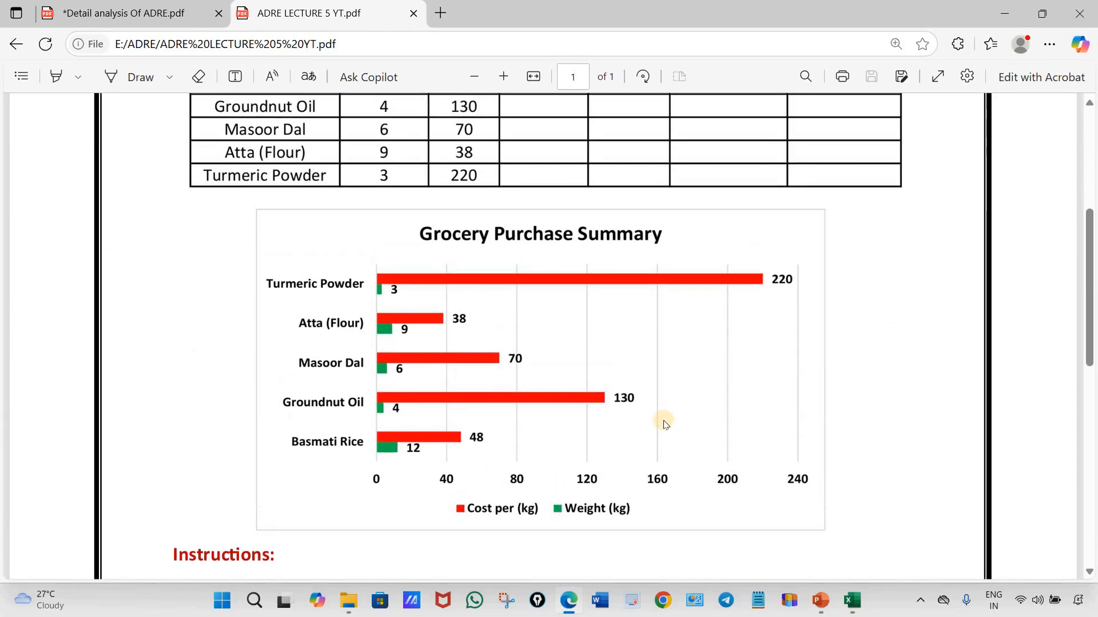
scroll(599, 375, down, 5)
scroll(598, 375, down, 5)
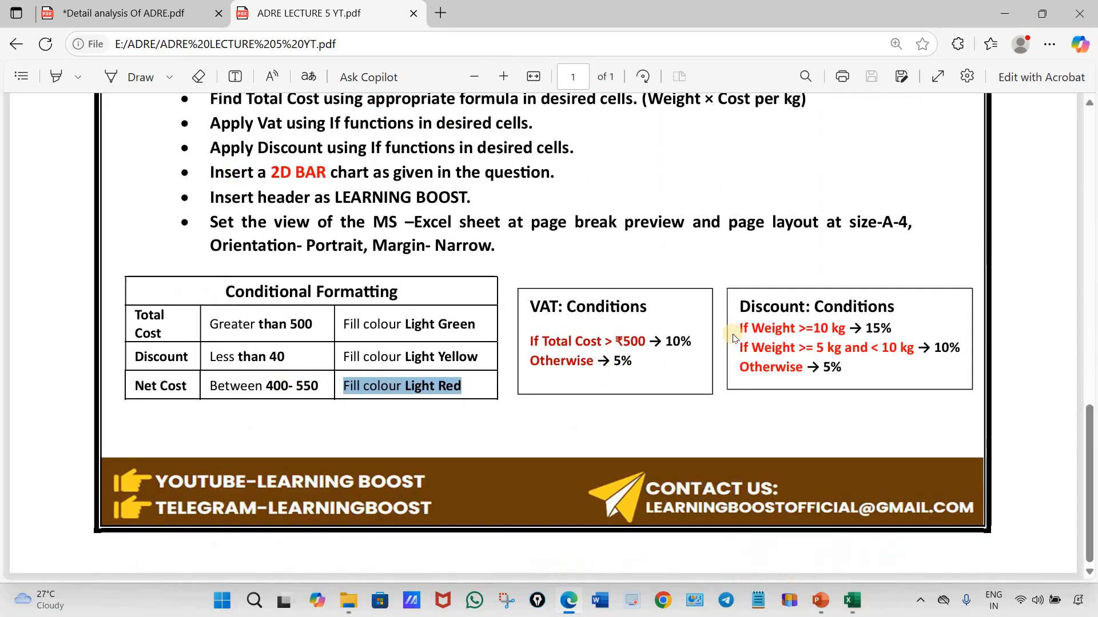
scroll(692, 274, up, 2)
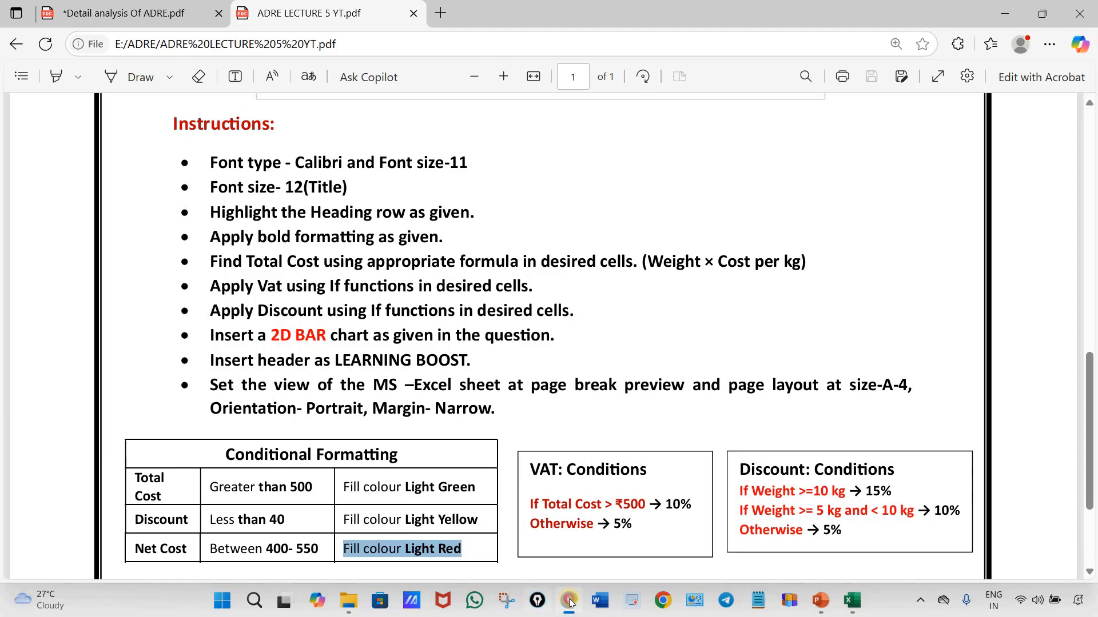
key(alt+Tab)
Calculate Total Cost in D3 with =B3*C3 and fill the formula down to D7
click(329, 273)
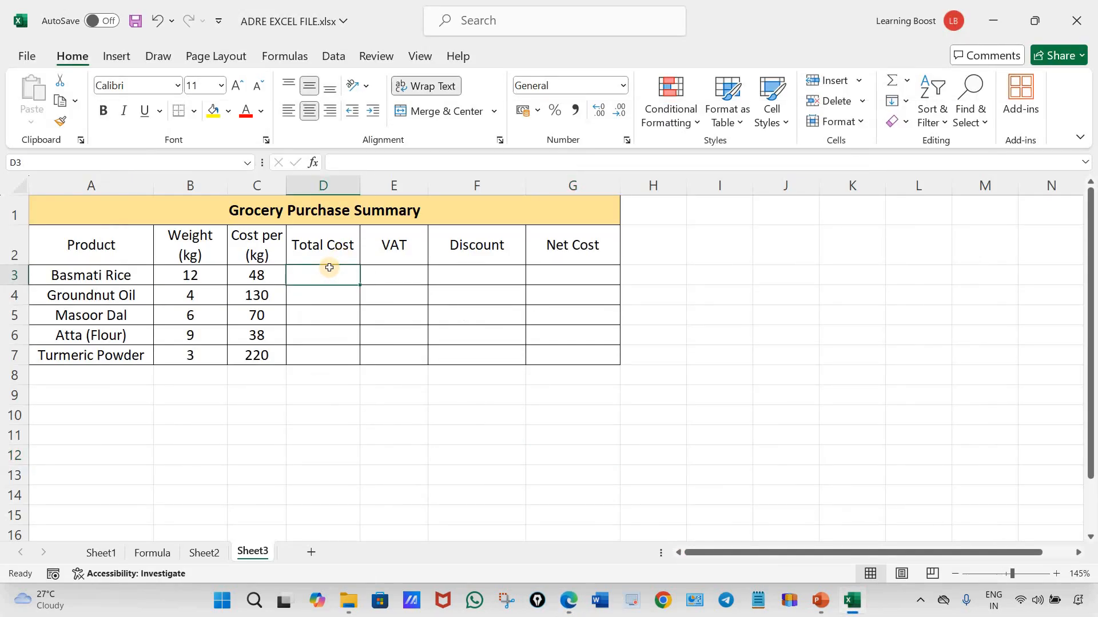
text(=)
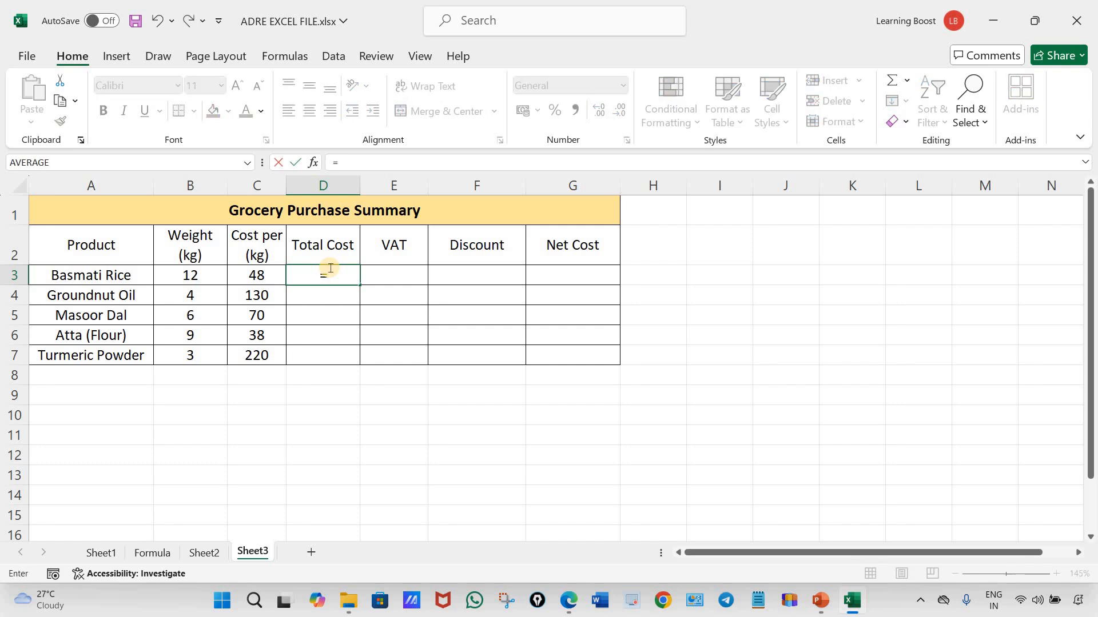
click(197, 274)
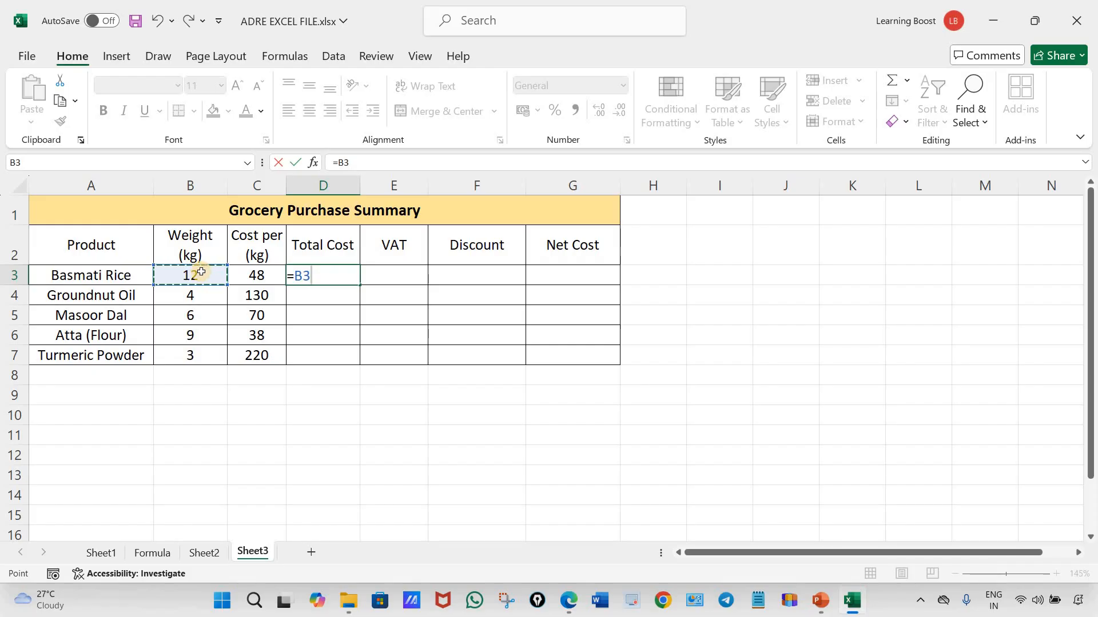
text(*)
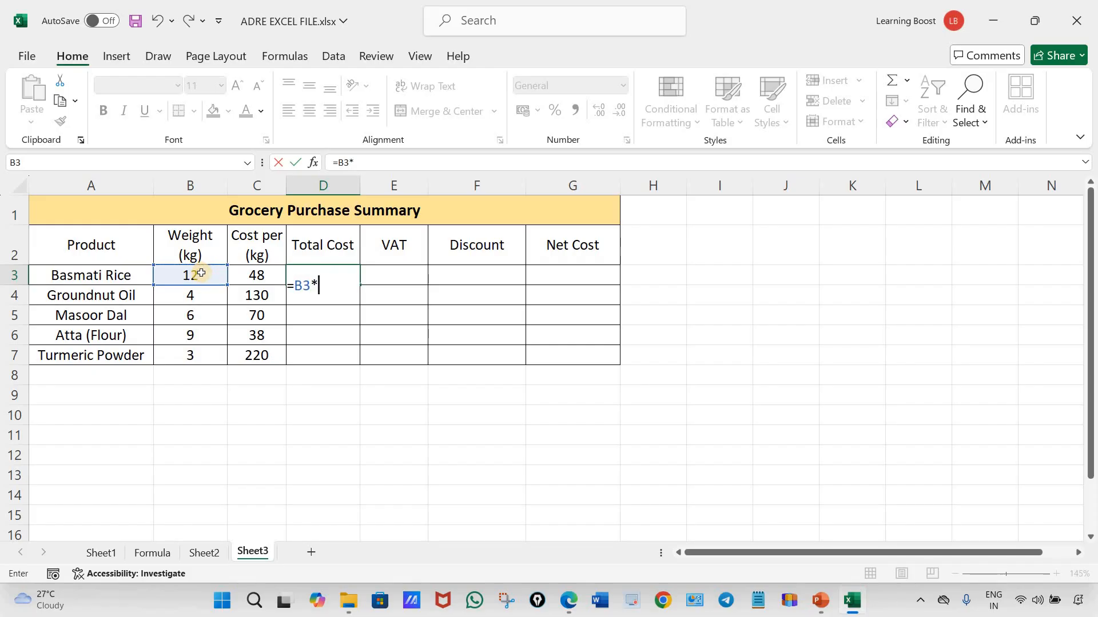
click(259, 277)
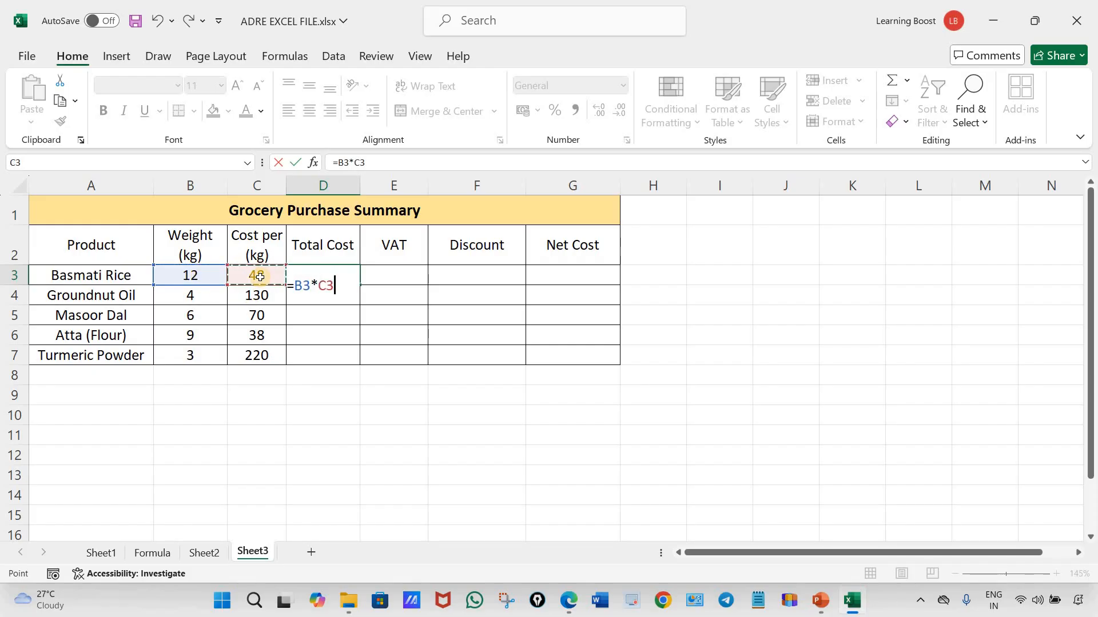
key(ctrl+Return)
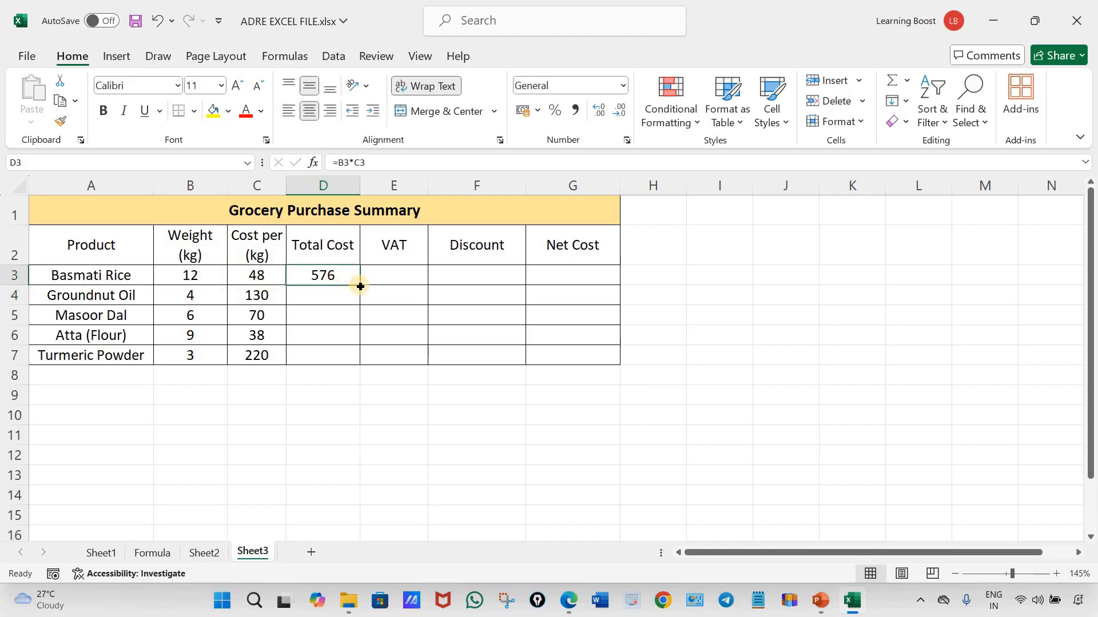
drag(362, 288, 362, 366)
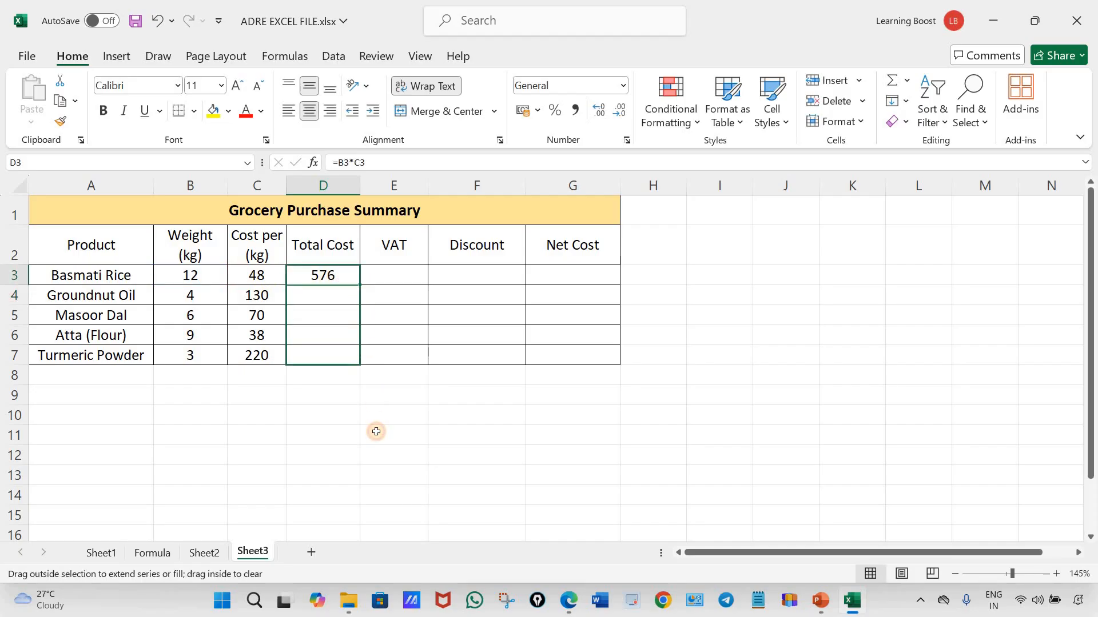
click(376, 431)
Clear the Total Cost formulas from D3:D7
drag(328, 275, 342, 355)
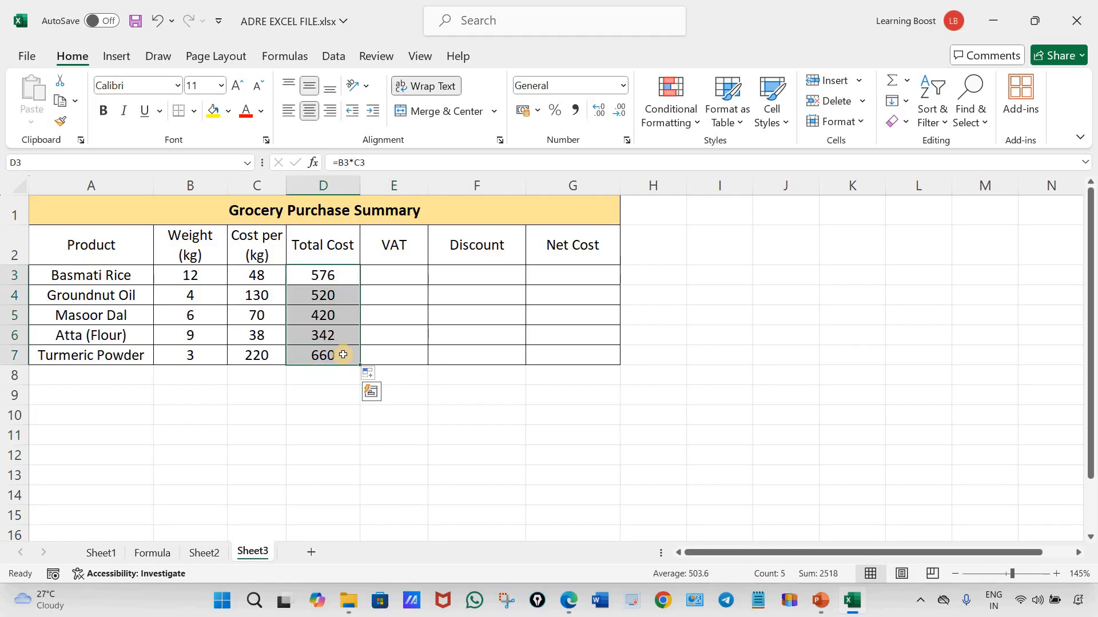
key(Delete)
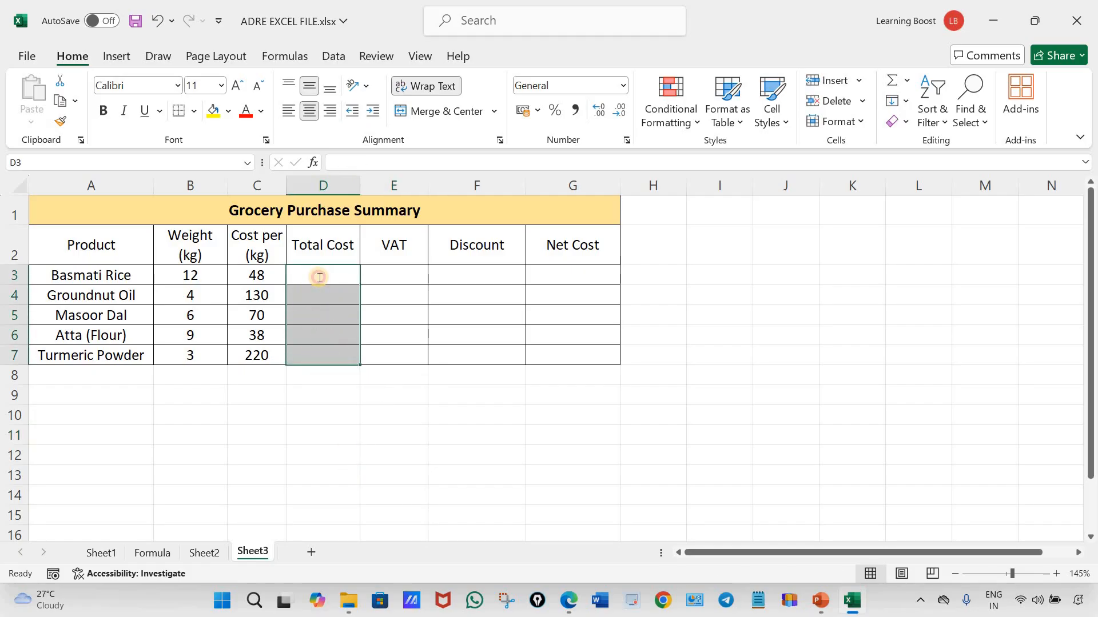
Calculate Total Cost in D3 with =PRODUCT(B3:C3) and fill the formula down to D7
double_click(322, 276)
text(=)
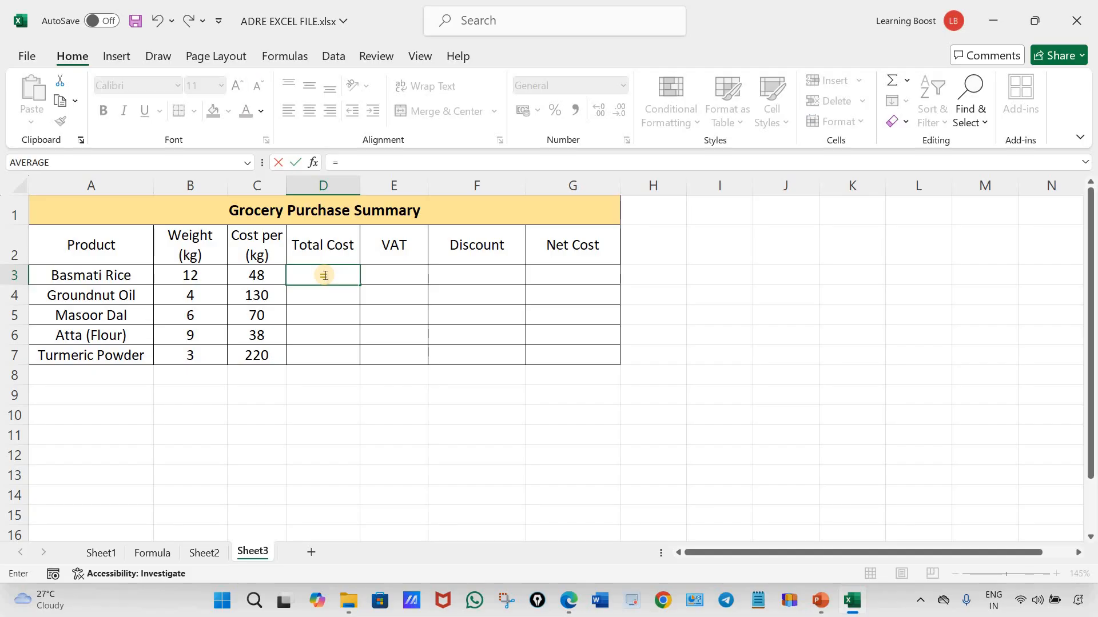
text(prod)
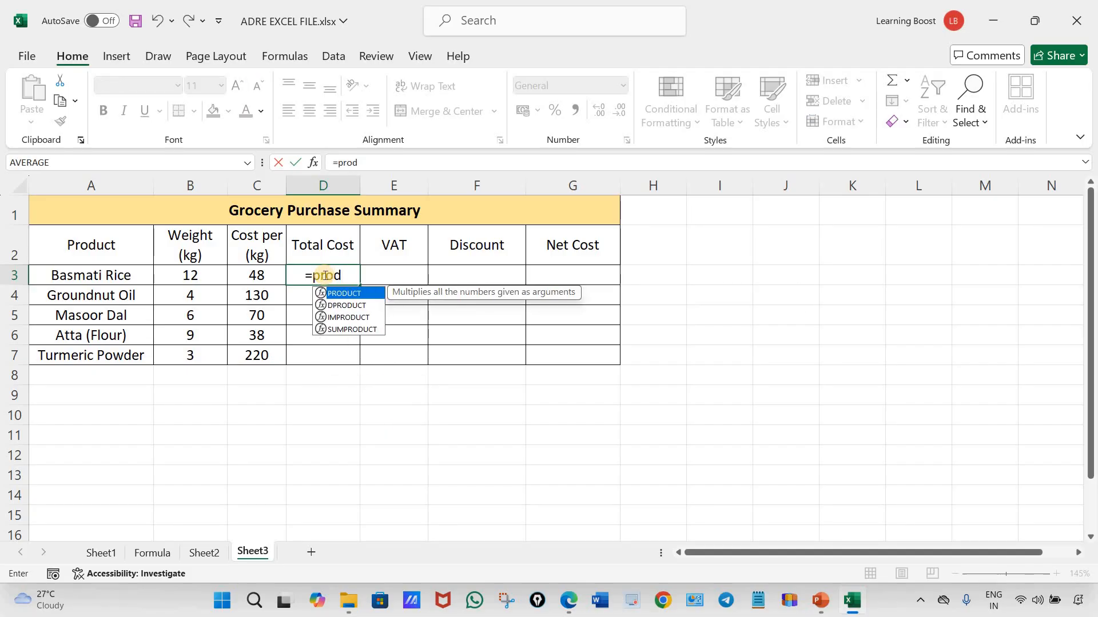
text(uct)
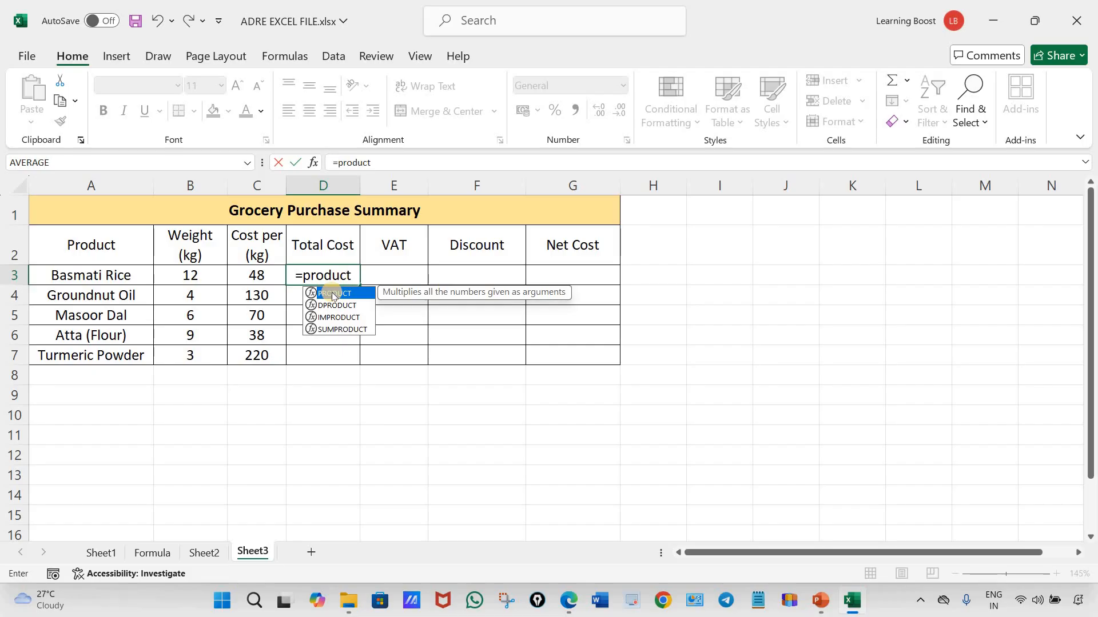
double_click(331, 293)
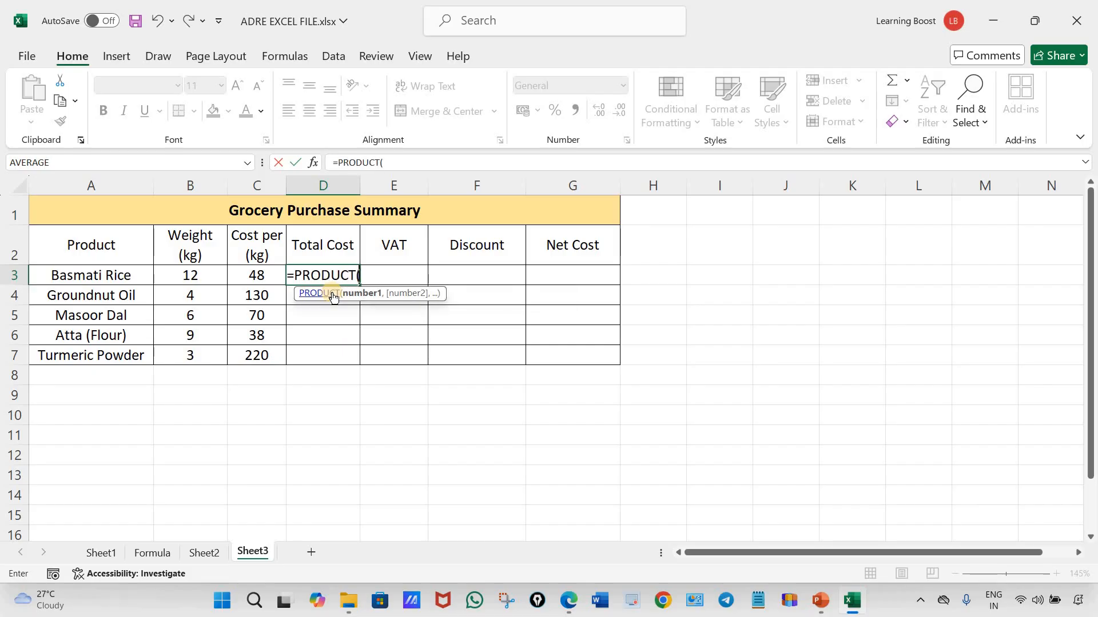
drag(193, 275, 251, 276)
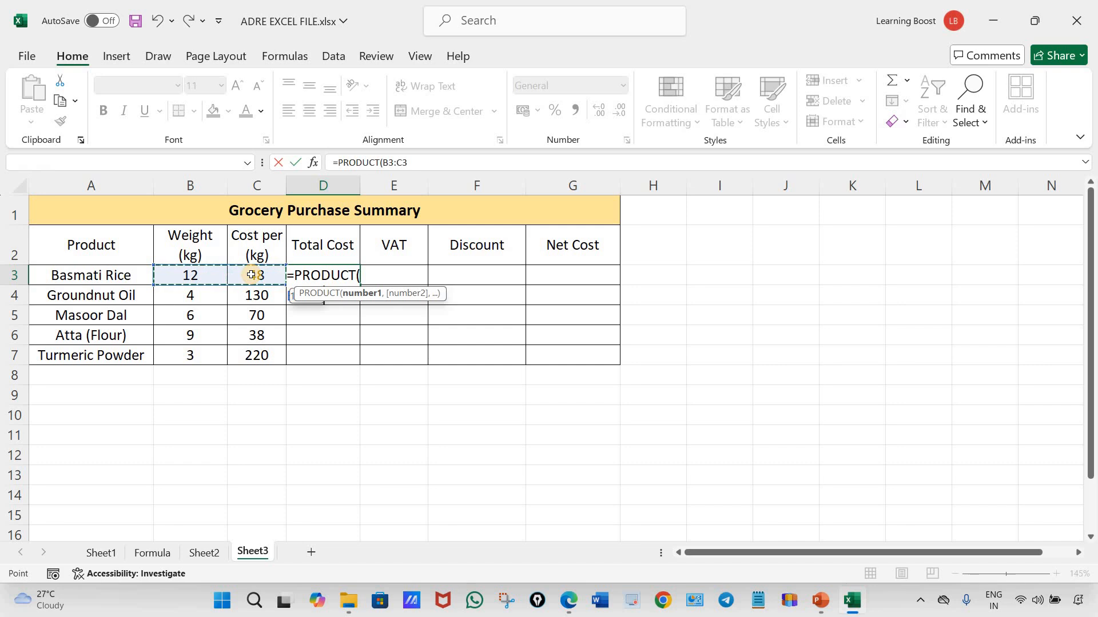
text())
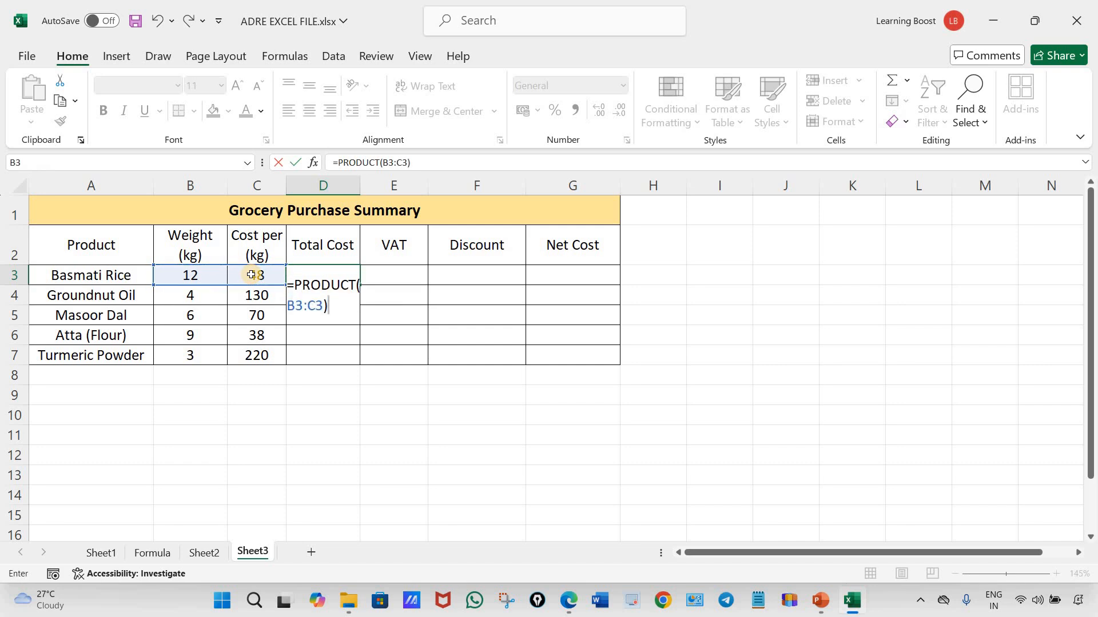
key(ctrl+Return)
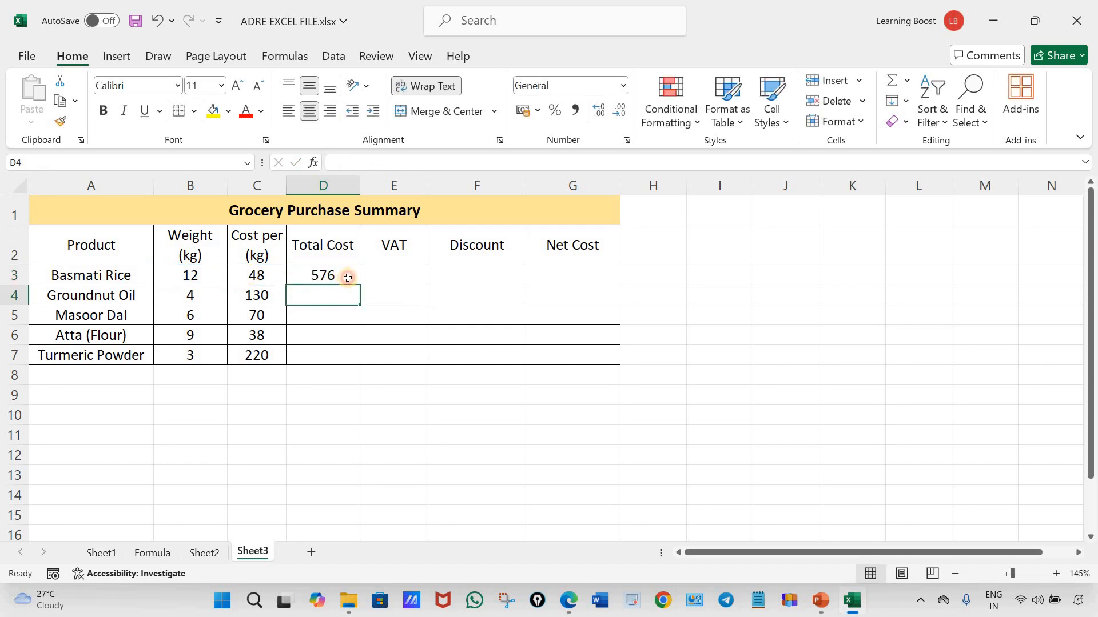
drag(360, 288, 352, 363)
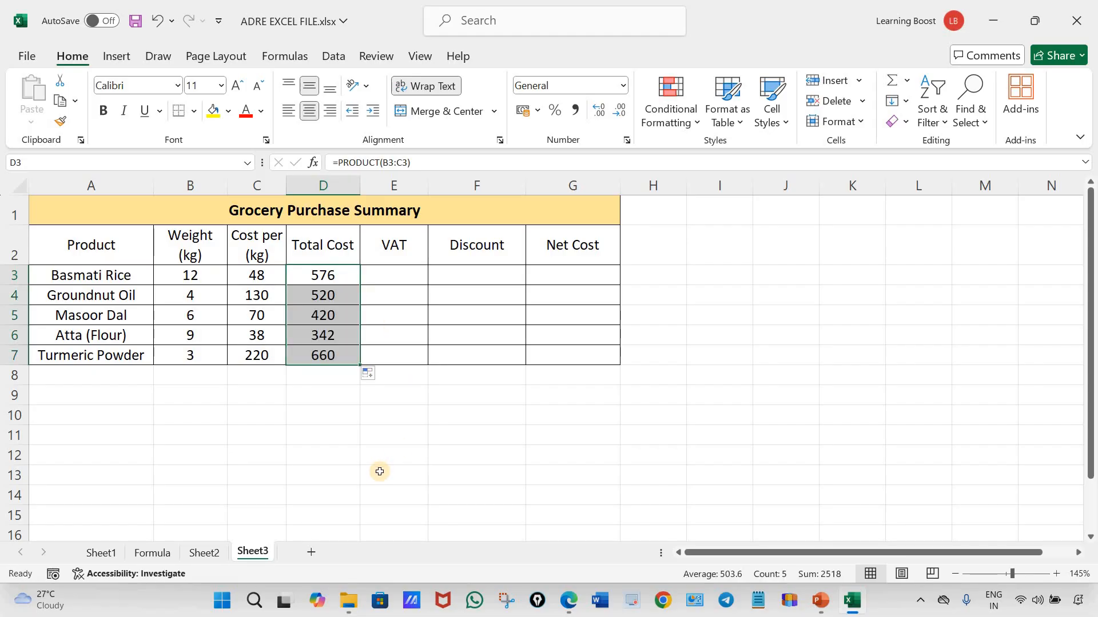
click(452, 501)
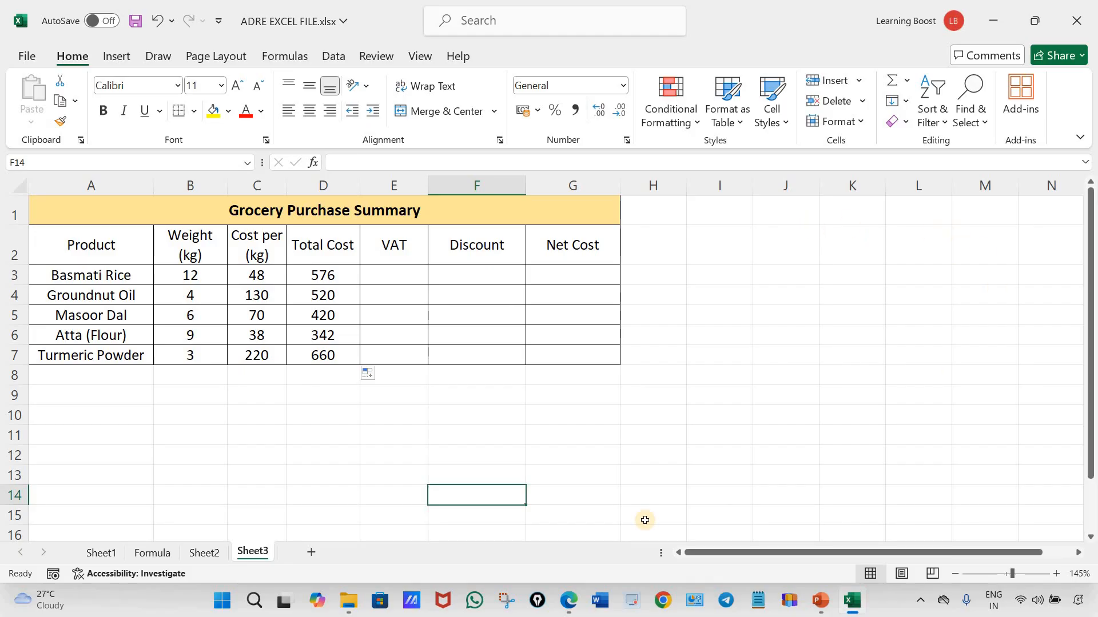
Switch to the ADRE LECTURE 5 YT PDF in Edge and copy the two VAT condition lines
click(572, 604)
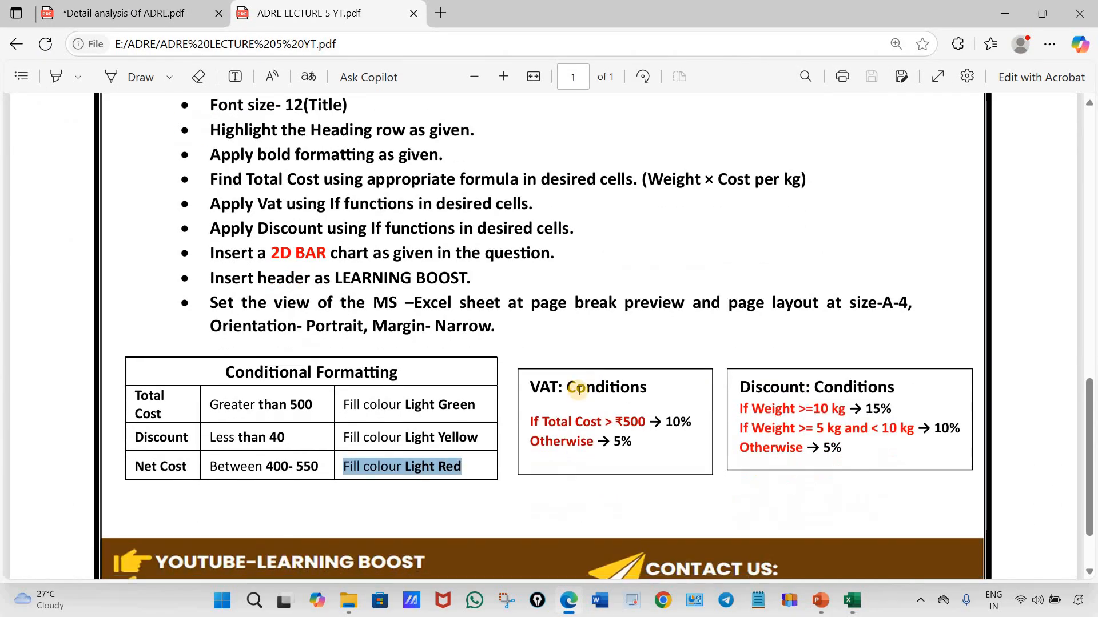
drag(556, 422, 531, 423)
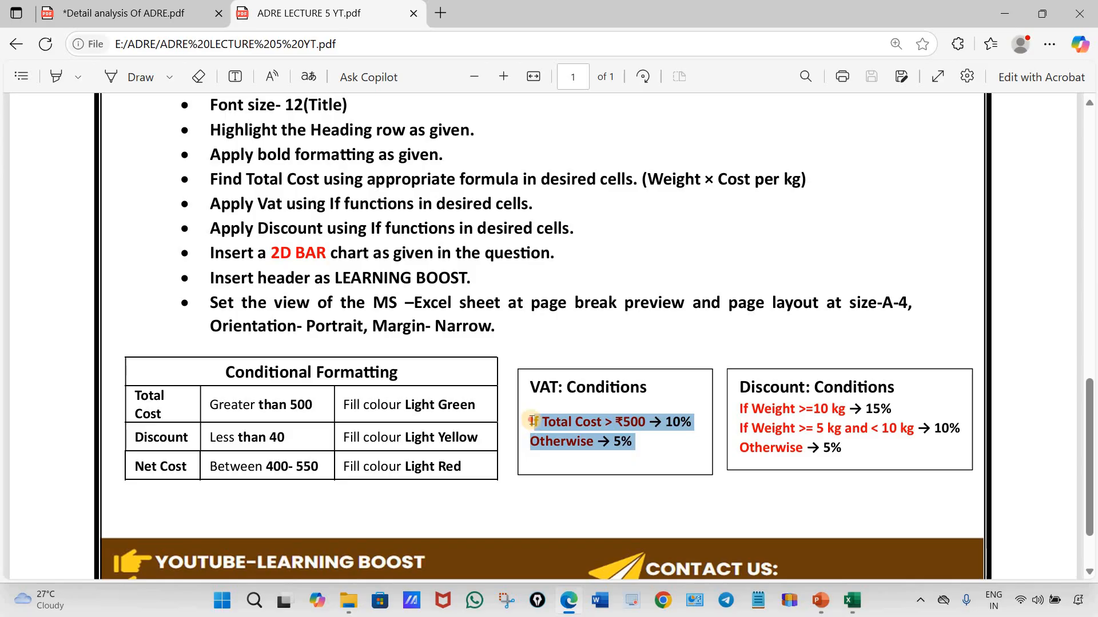
click(530, 421)
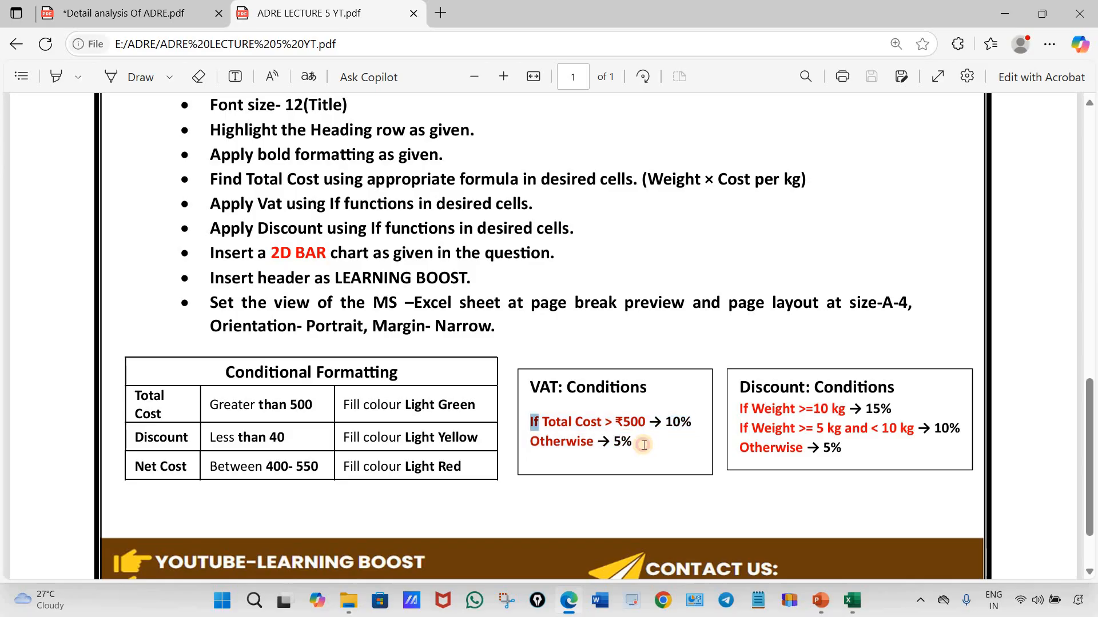
drag(590, 437, 511, 422)
key(ctrl+c)
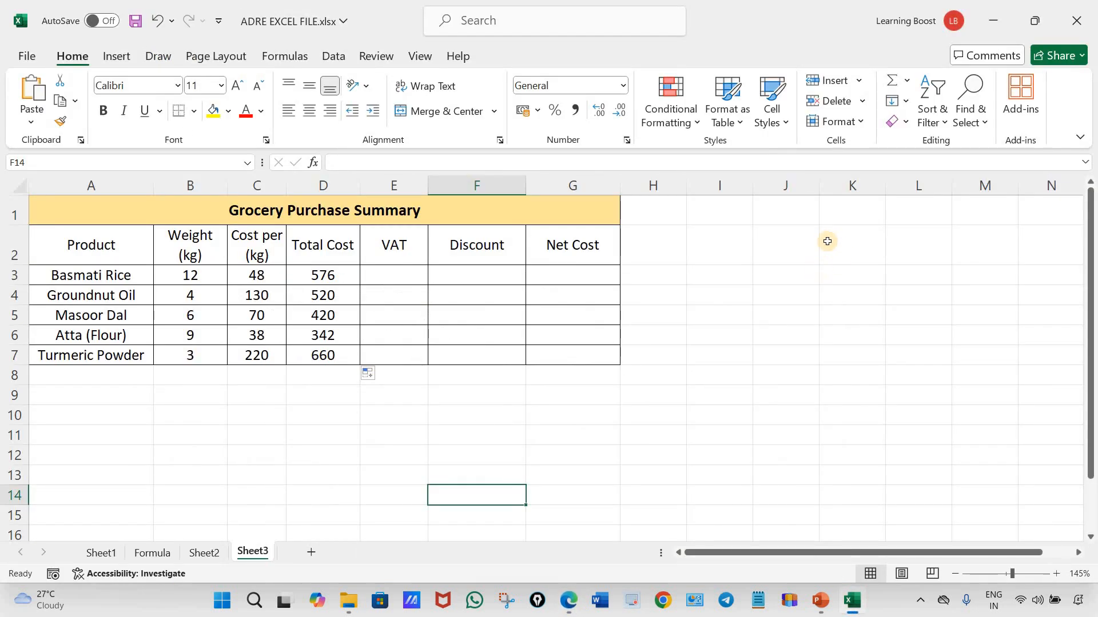
In the Excel workbook, merge and center J2:M4 and paste the copied VAT conditions into it
drag(798, 236, 966, 295)
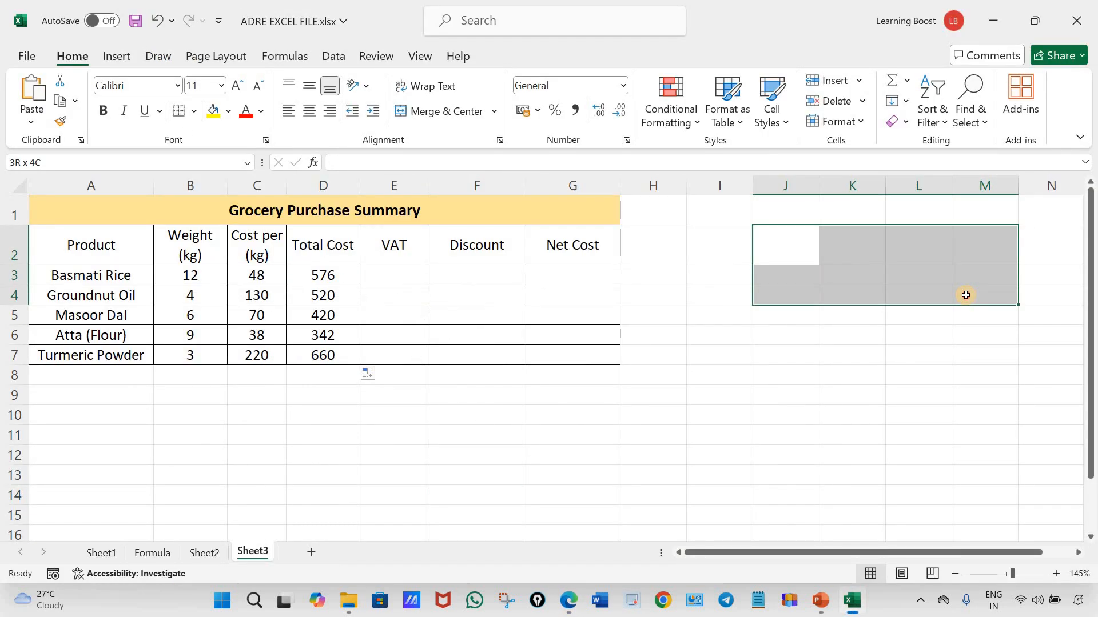
click(440, 111)
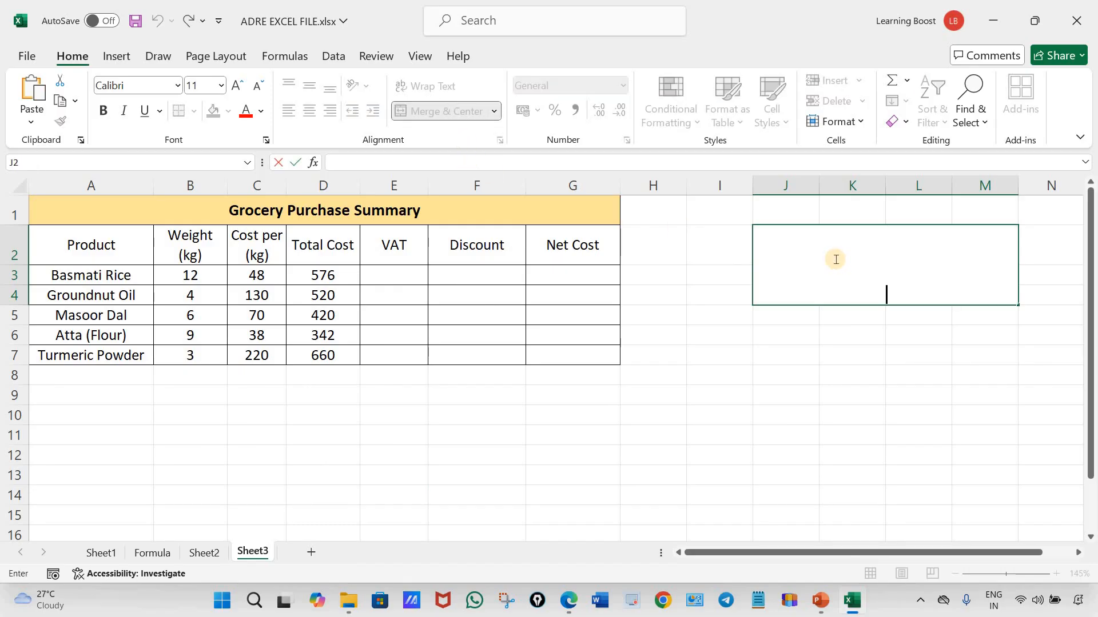
key(ctrl+v)
click(872, 378)
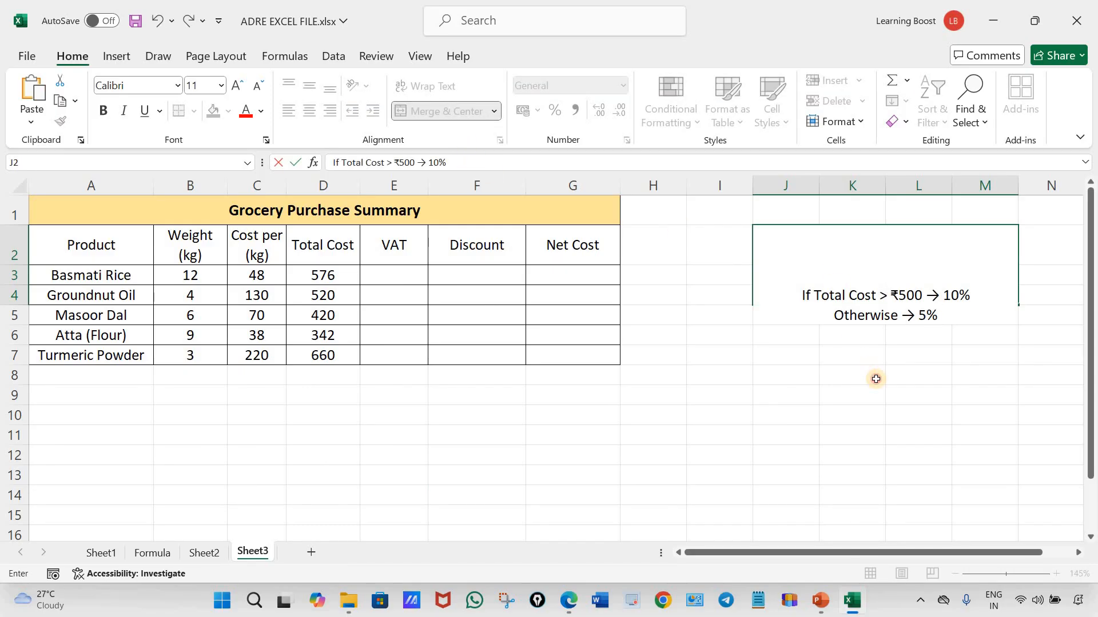
Middle-align and left-align the VAT conditions in J2:M4 and make them bold
click(890, 287)
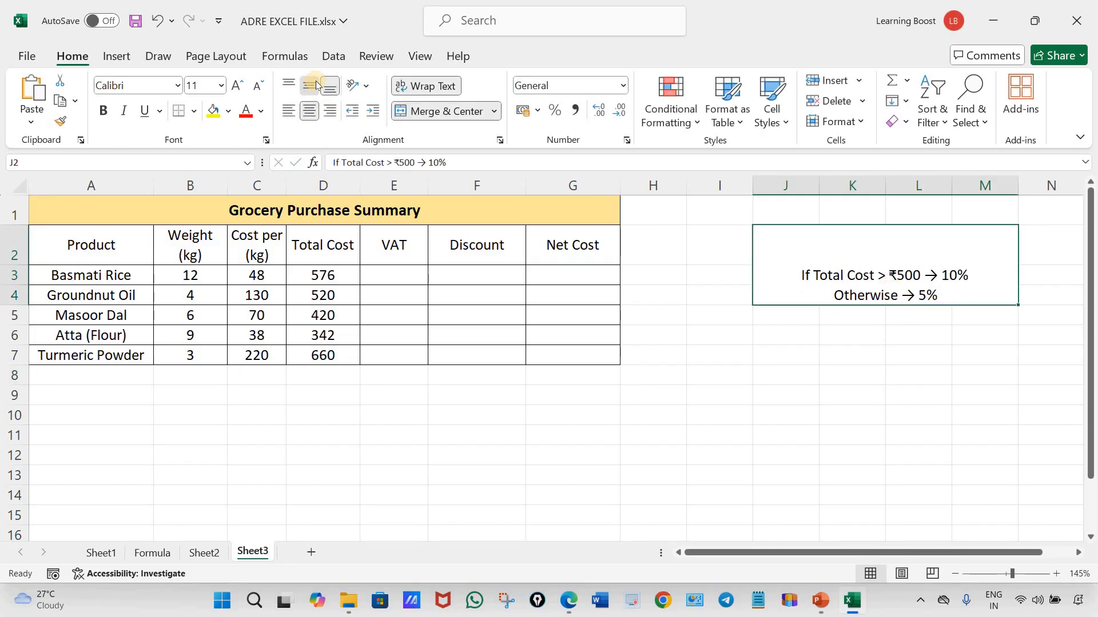
click(316, 84)
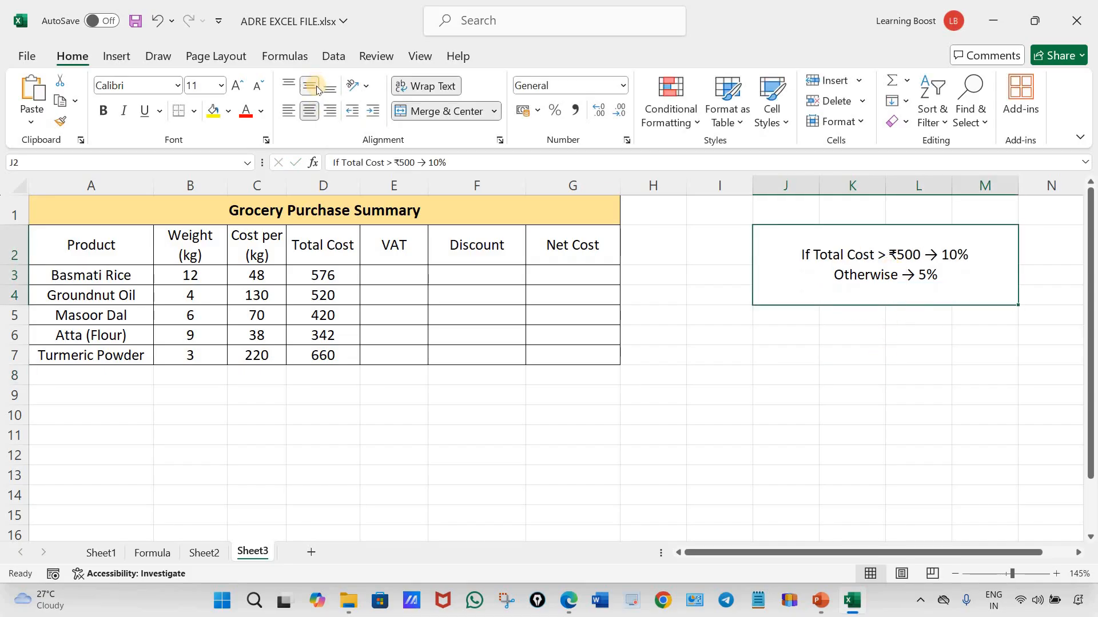
click(290, 112)
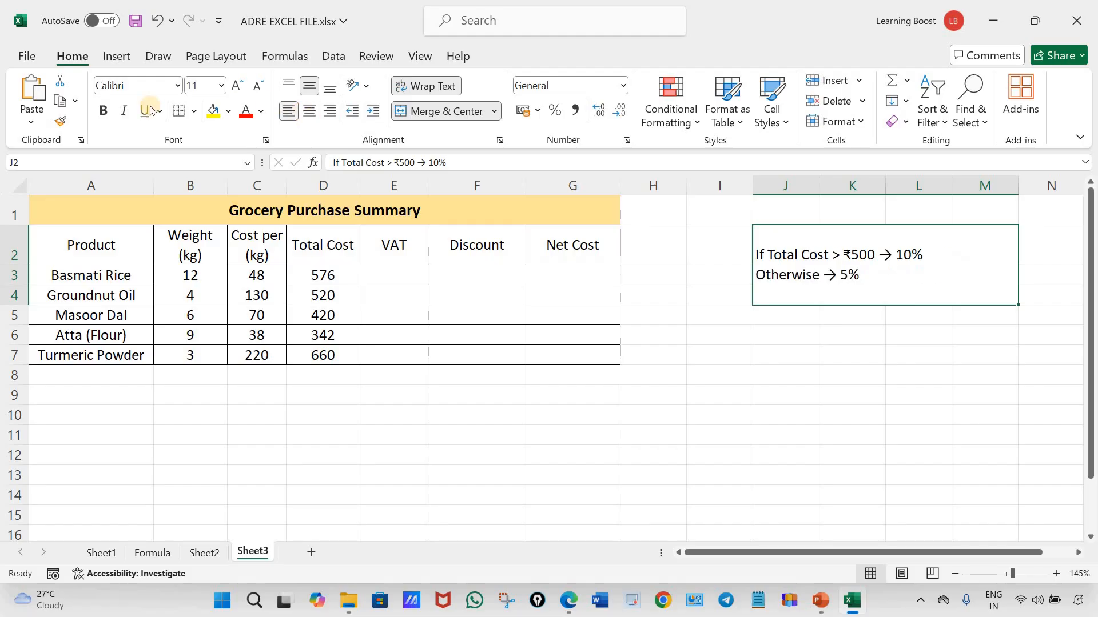
click(103, 110)
Merge and center J6:M8 and paste into it the three discount condition lines copied from the PDF in Edge
drag(767, 333, 996, 385)
click(437, 111)
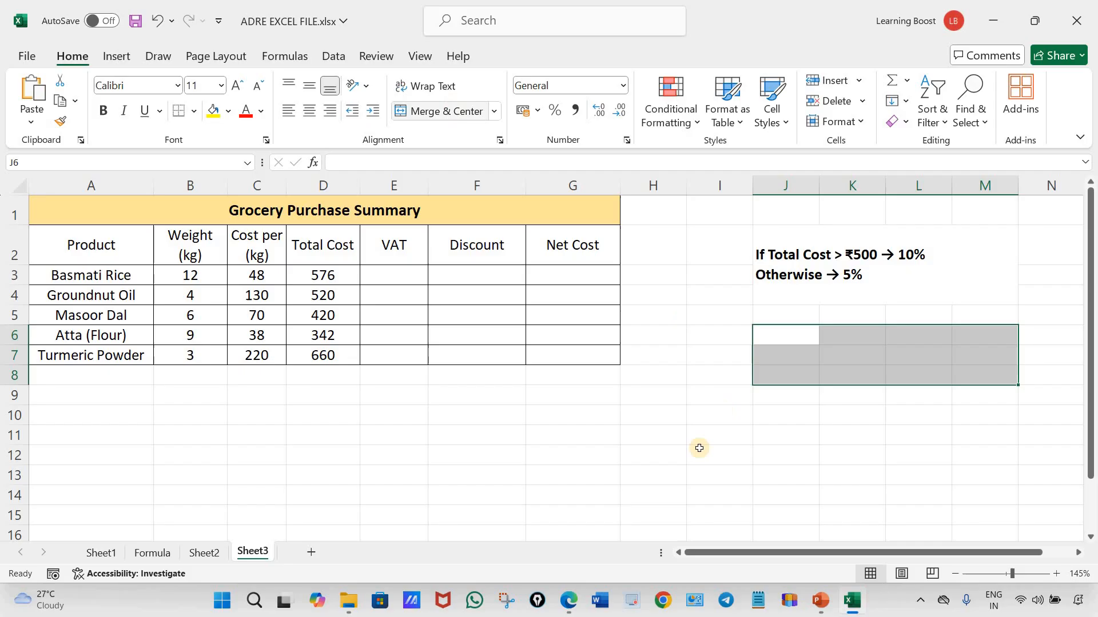
click(569, 601)
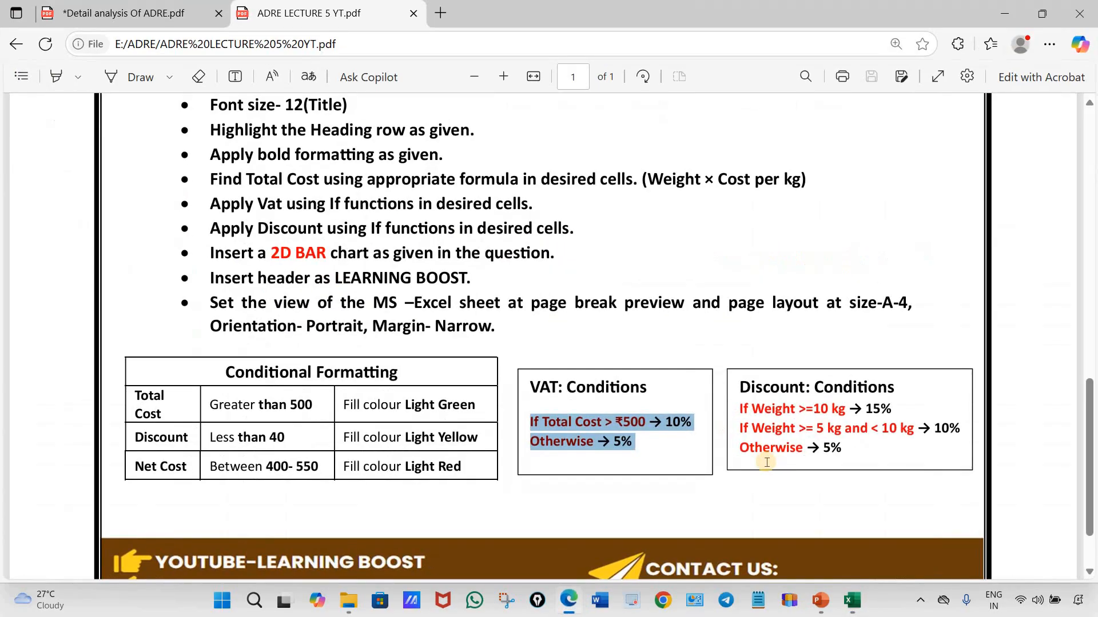
drag(845, 449, 731, 416)
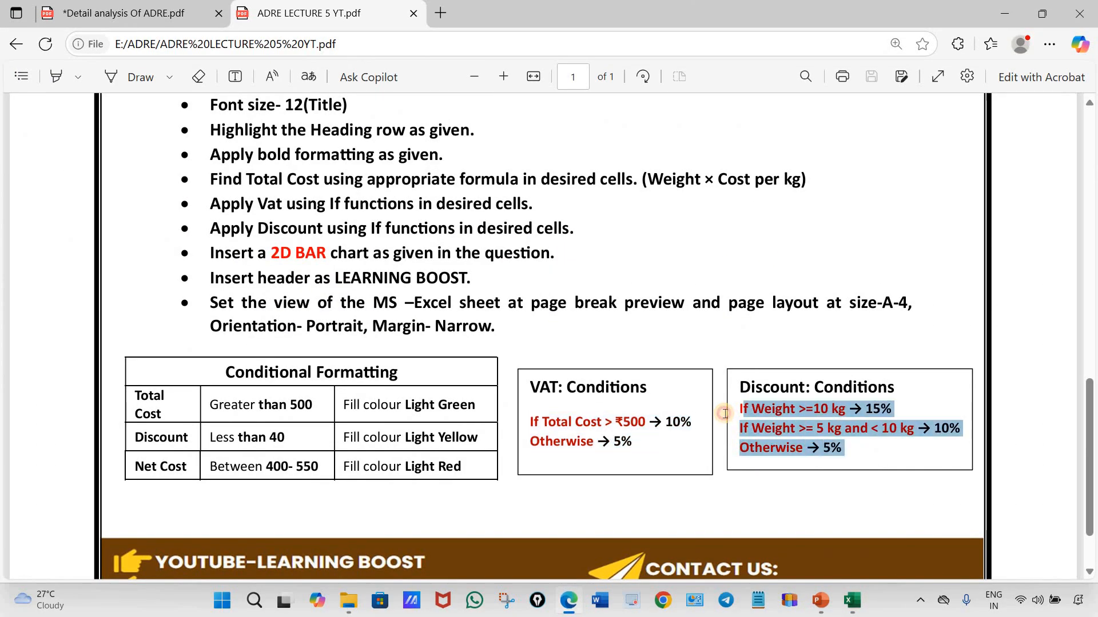
click(569, 600)
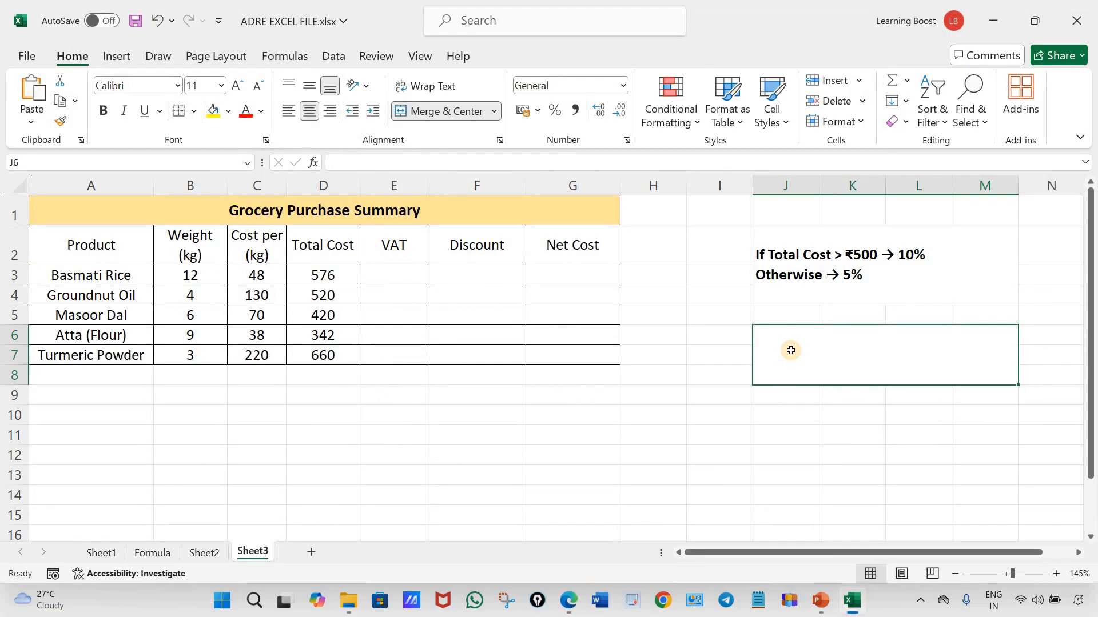
double_click(791, 351)
text(If Weight >=10 kg → 15% If Weight >= 5 kg and < 10 kg → 10% Otherwise → 5%)
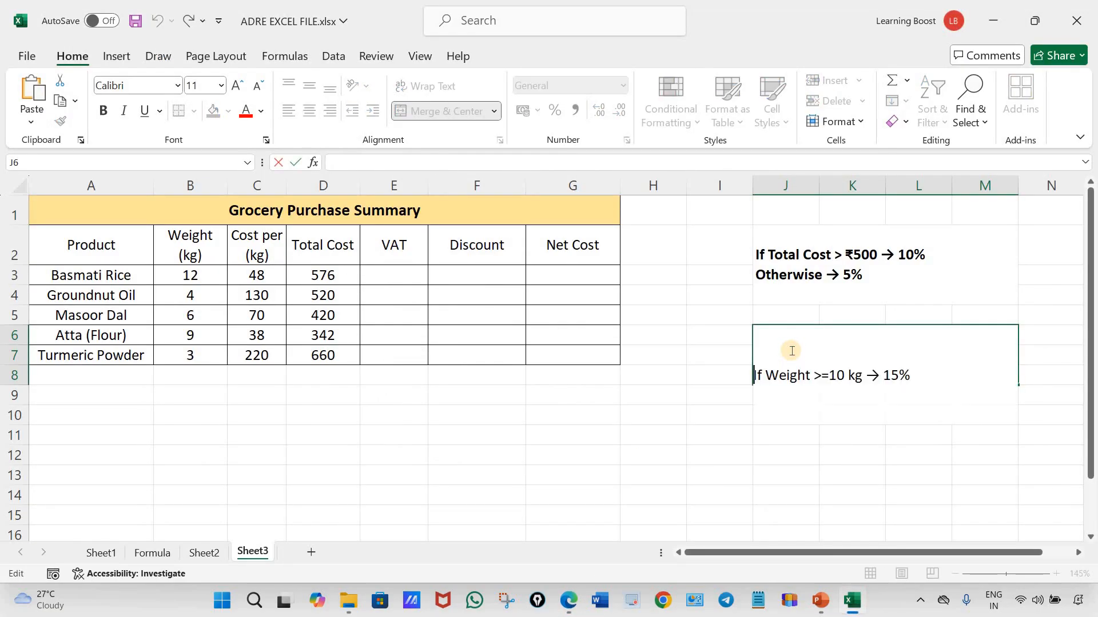
click(867, 493)
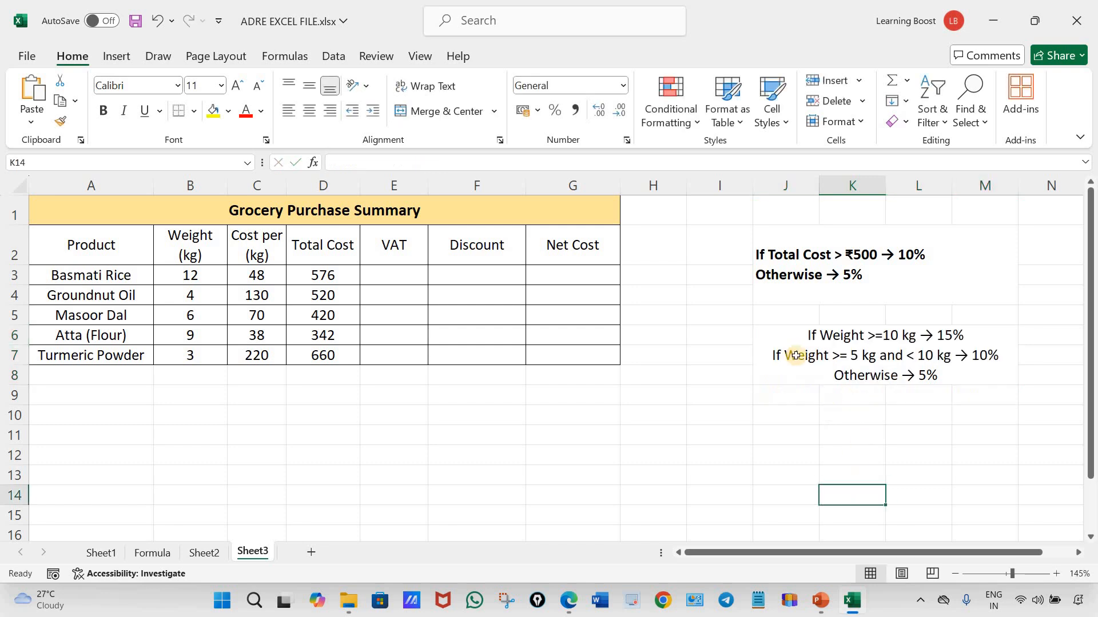
Left-align the discount conditions in J6:M8 and make them bold
click(975, 372)
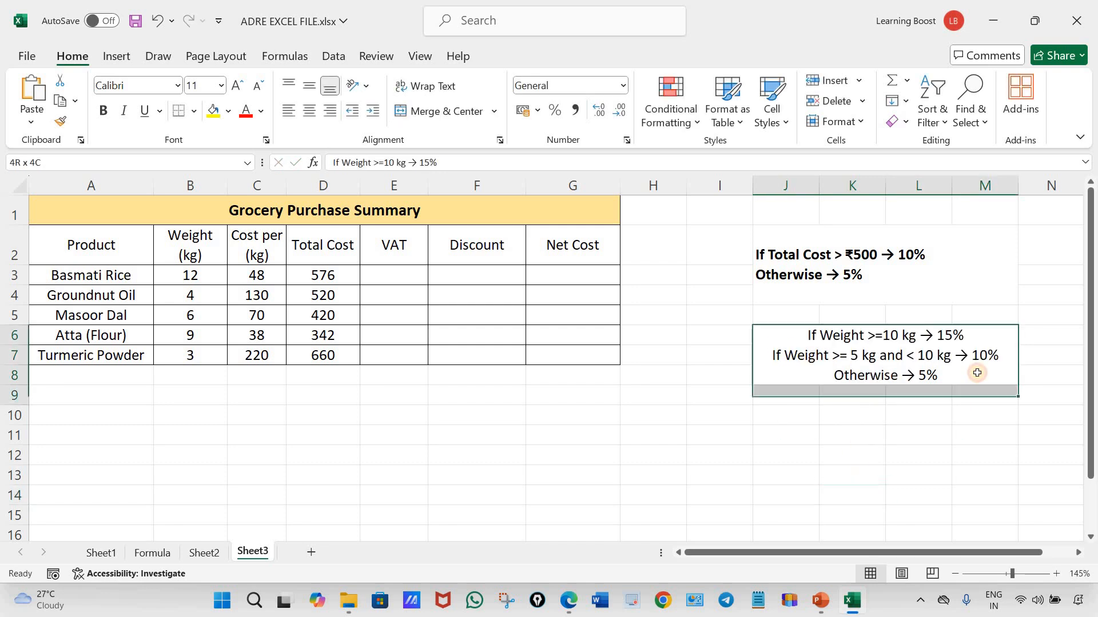
click(289, 111)
click(103, 111)
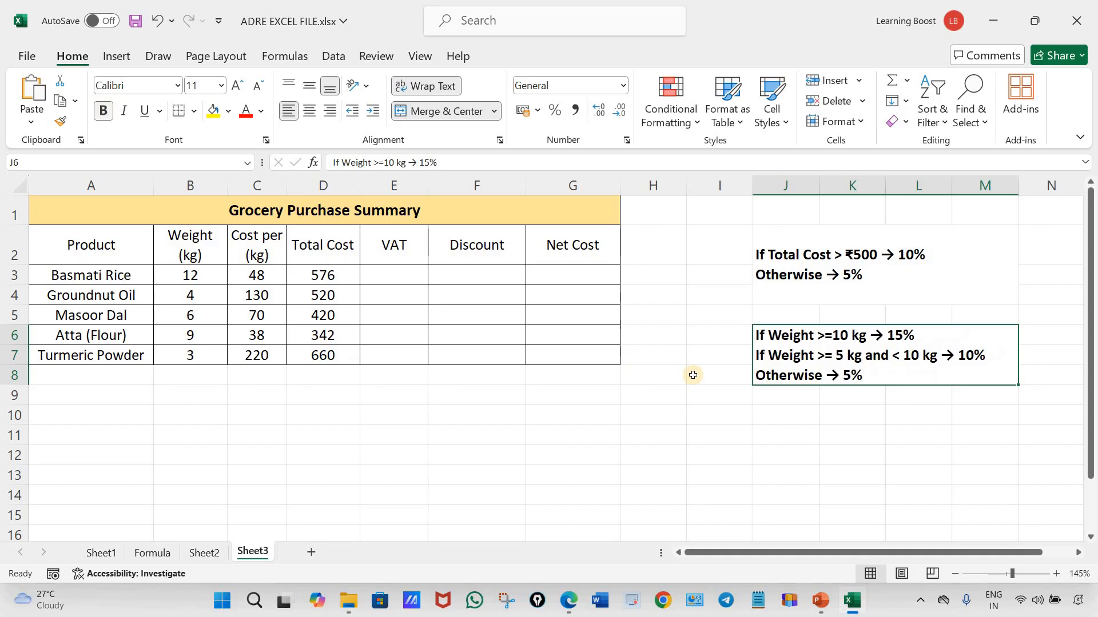
click(915, 419)
Switch to the PDF in Edge and capture its Conditional Formatting table with the Snipping Tool
click(570, 600)
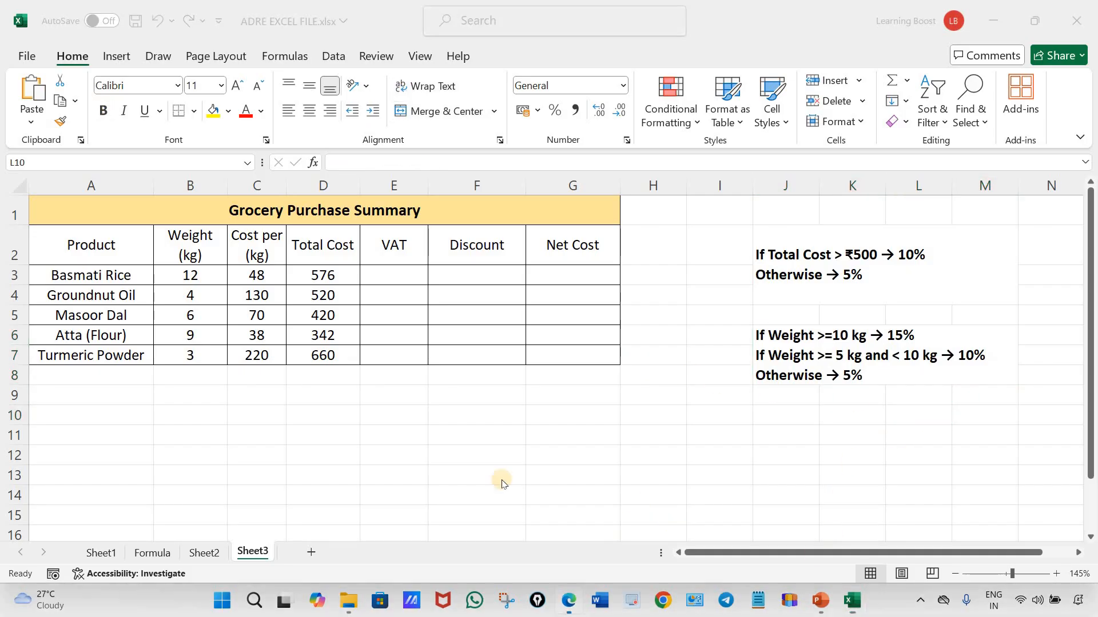
click(504, 601)
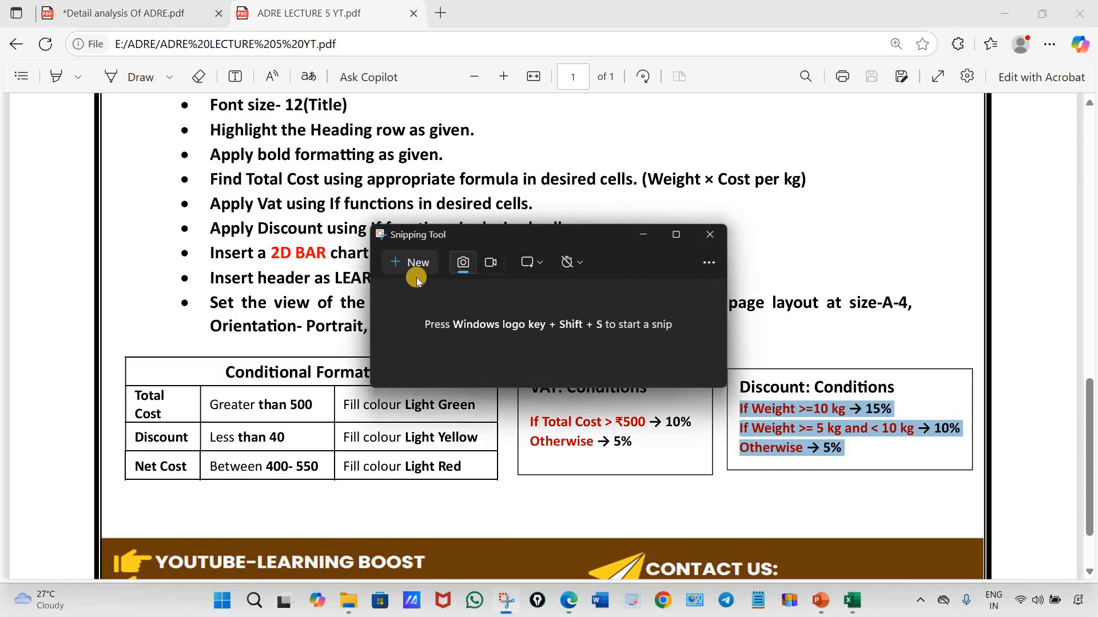
key(super+shift+s)
drag(106, 340, 503, 494)
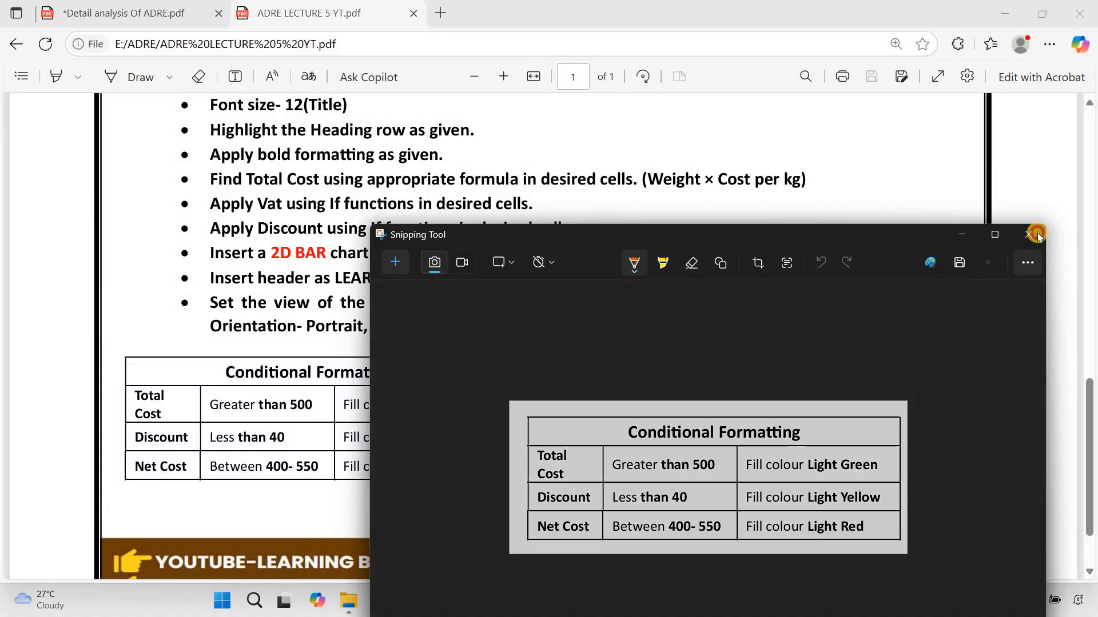
click(1028, 234)
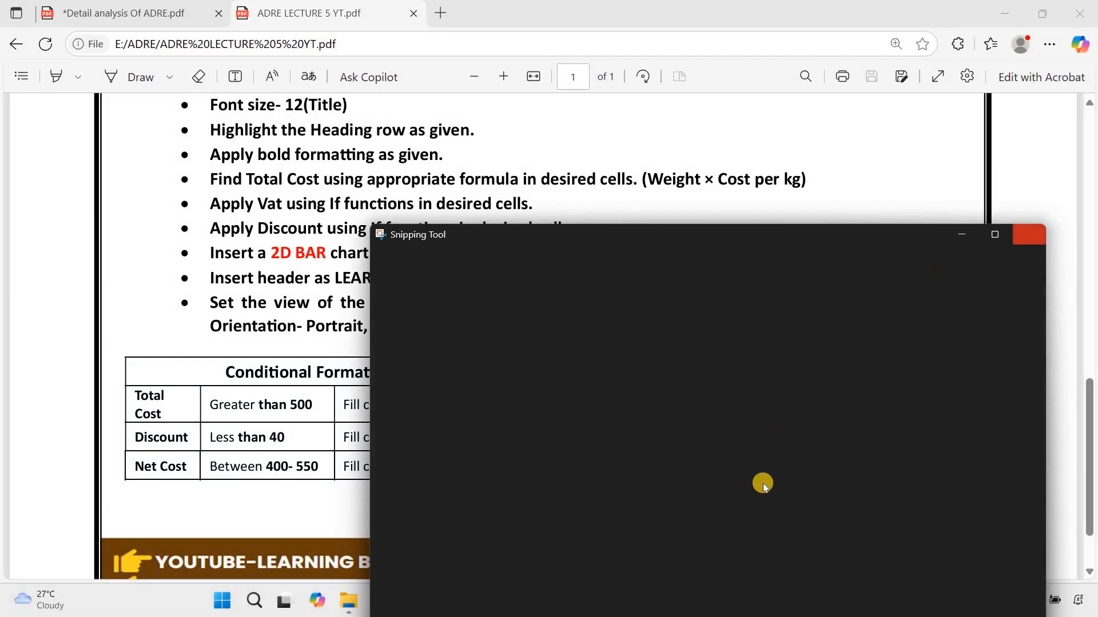
Return to the Excel workbook, paste the Conditional Formatting snip, and resize and position it just below the discount conditions, from column I to N
click(848, 598)
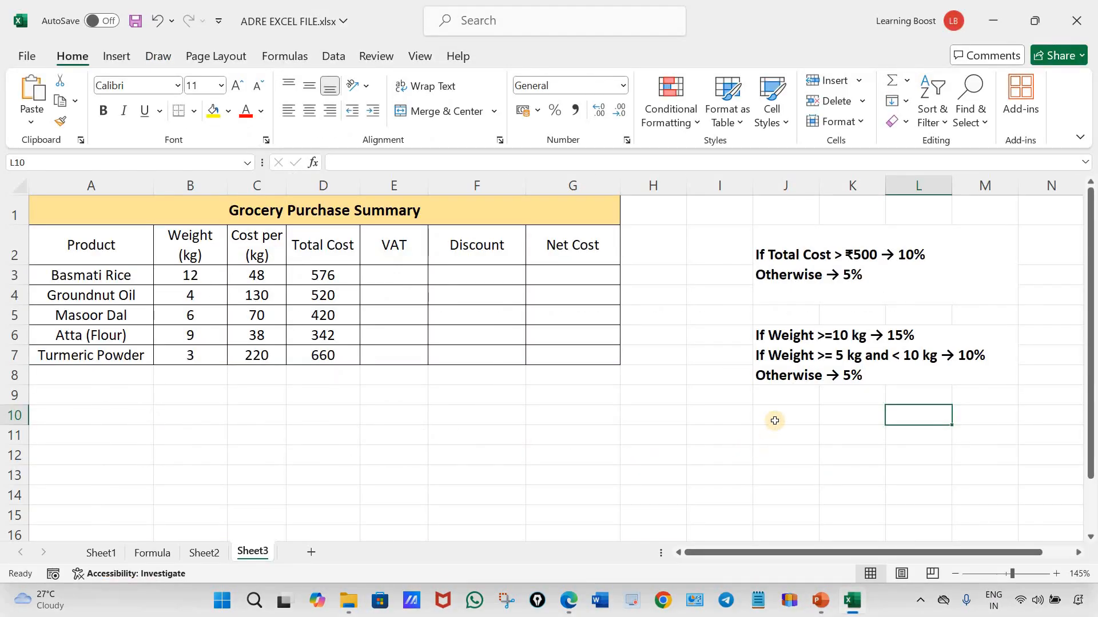
key(ctrl+v)
drag(994, 465, 570, 365)
drag(979, 524, 835, 450)
drag(1014, 493, 894, 449)
drag(1055, 527, 1010, 508)
drag(924, 454, 929, 459)
click(786, 445)
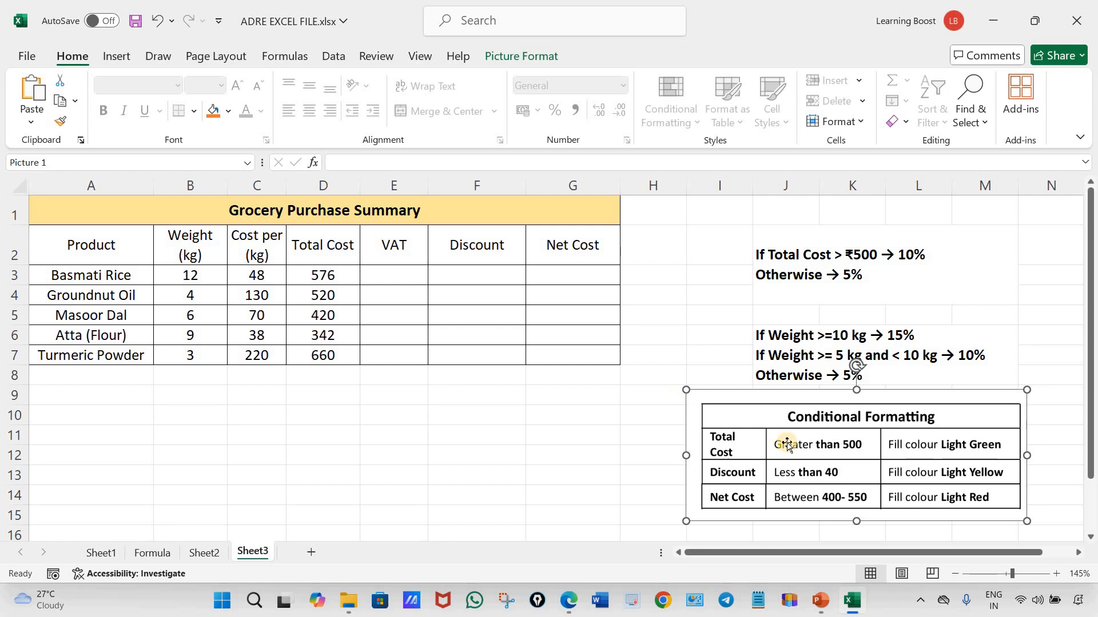
drag(868, 472, 868, 479)
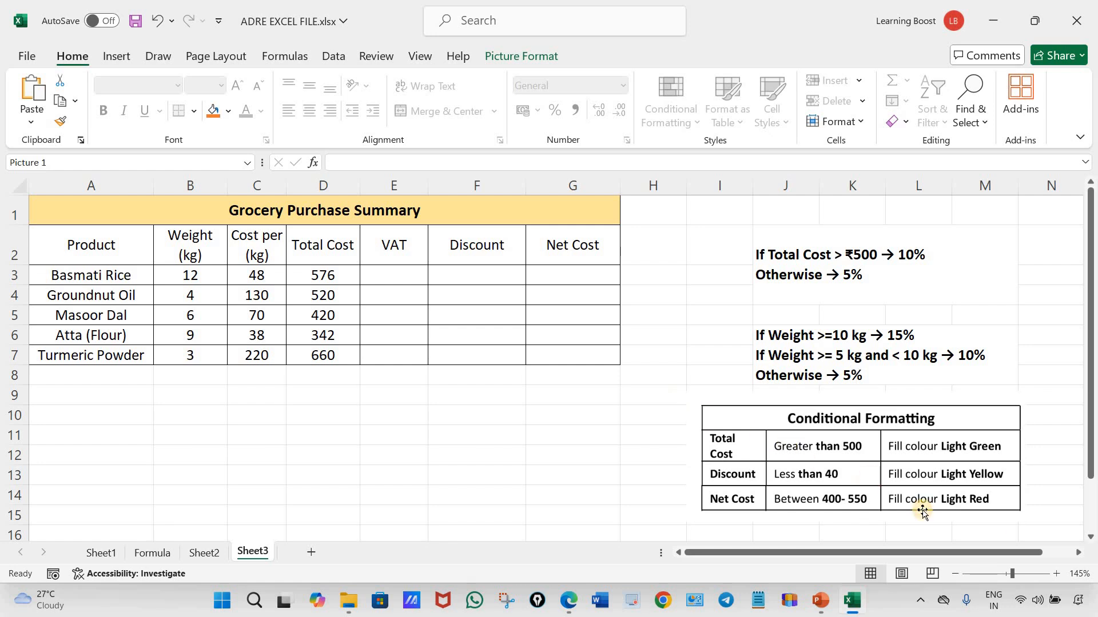
drag(1027, 526, 1056, 541)
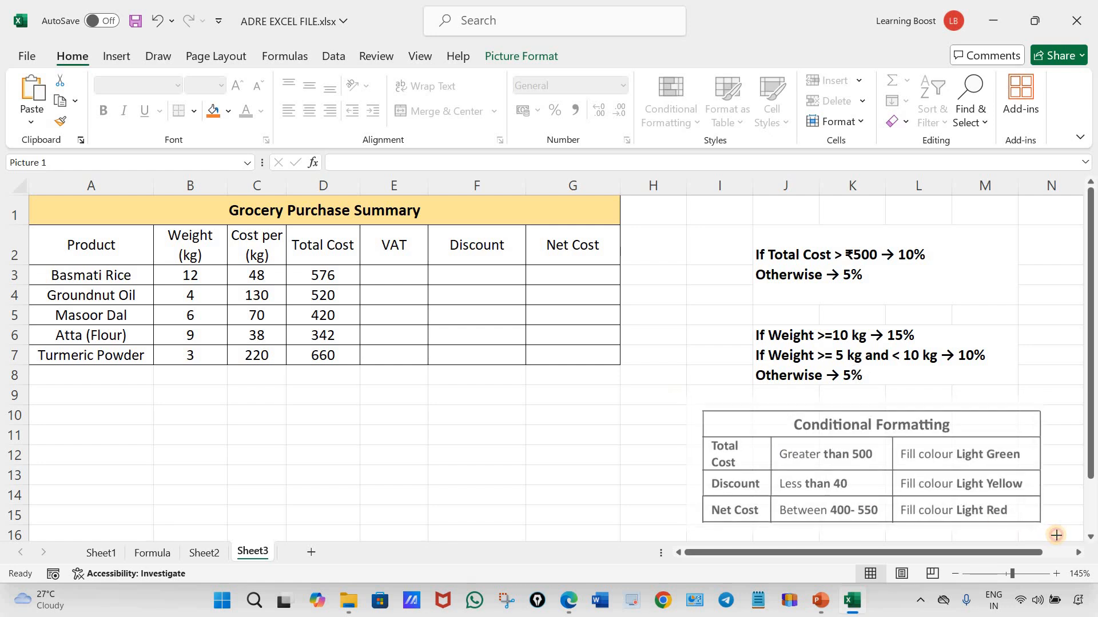
Nudge the Conditional Formatting picture slightly to settle it below the discount conditions, and select the VAT conditions cell J2
drag(952, 491, 950, 492)
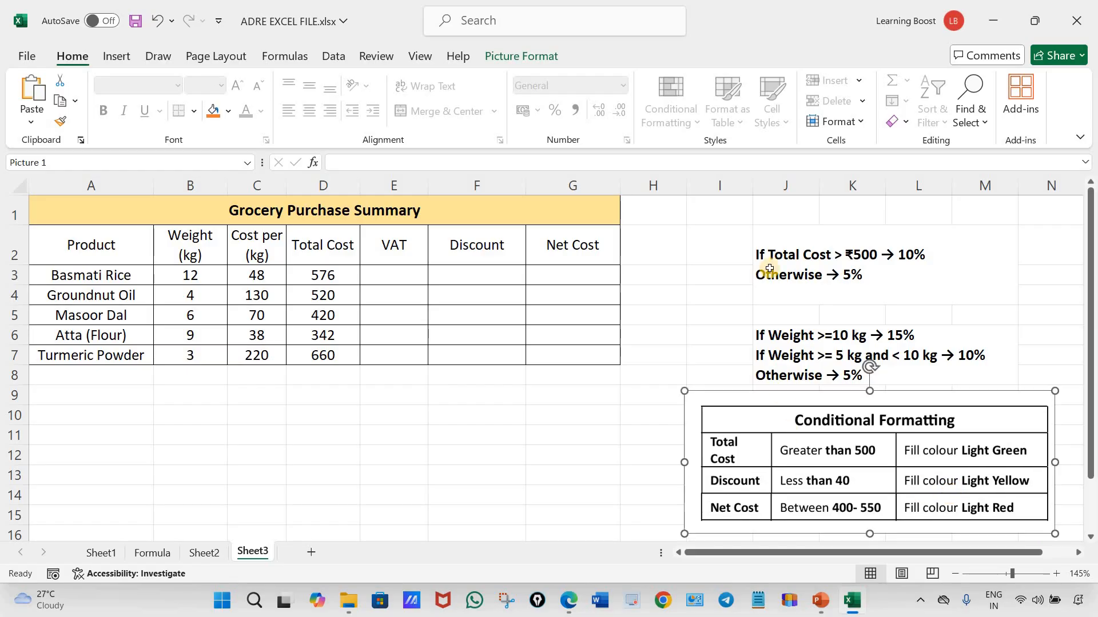
click(810, 233)
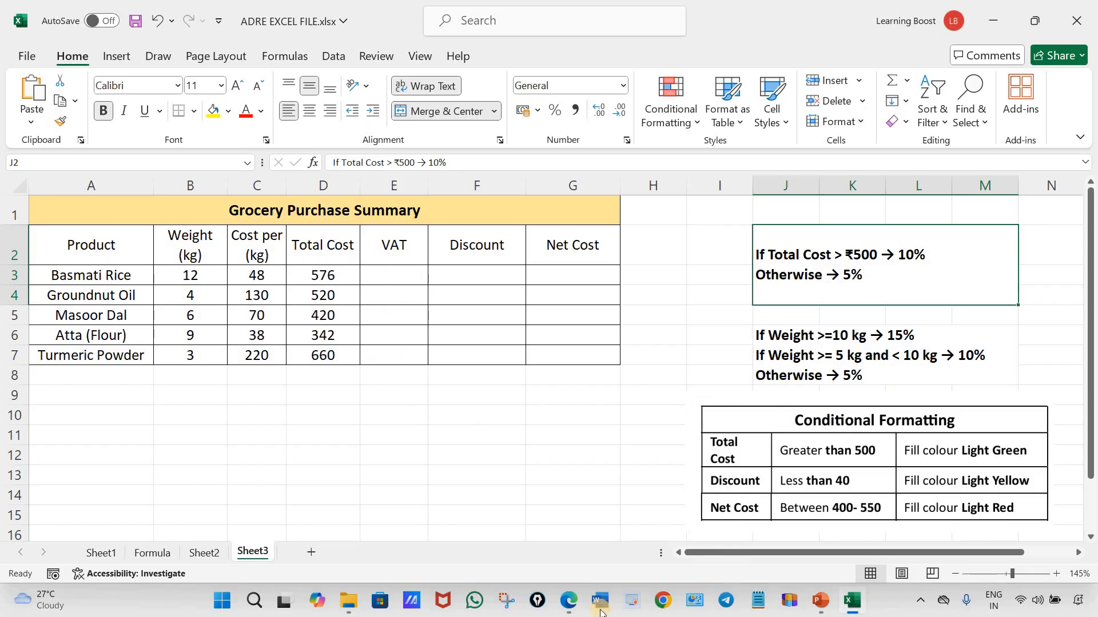
Switch to the PDF in Edge to review the instructions on applying VAT and discount, and return to the Excel workbook
click(569, 600)
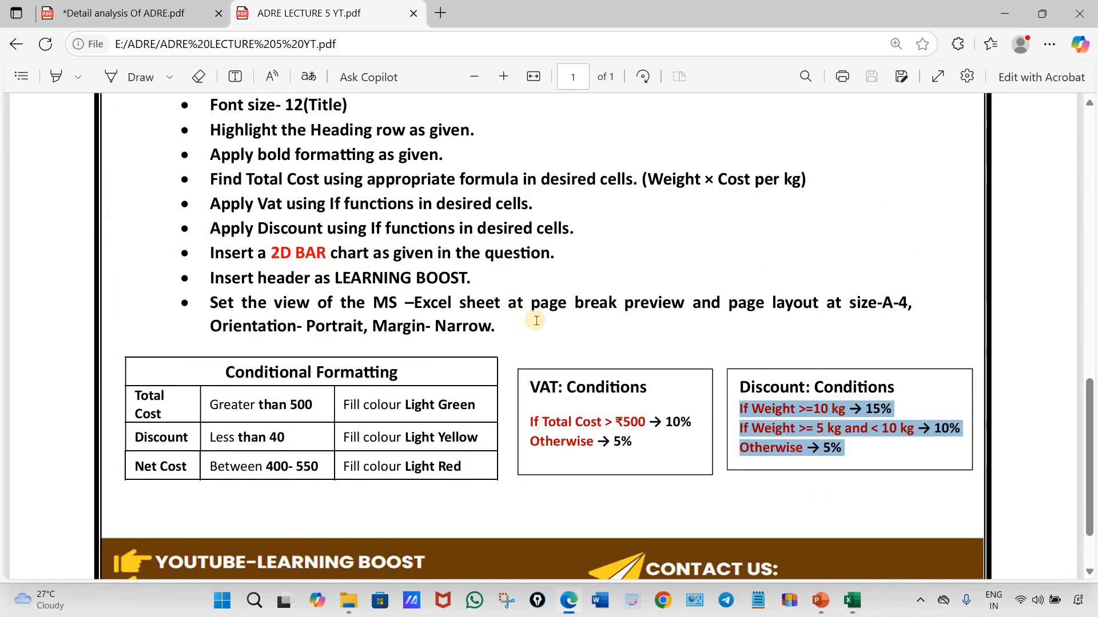
scroll(536, 321, up, 3)
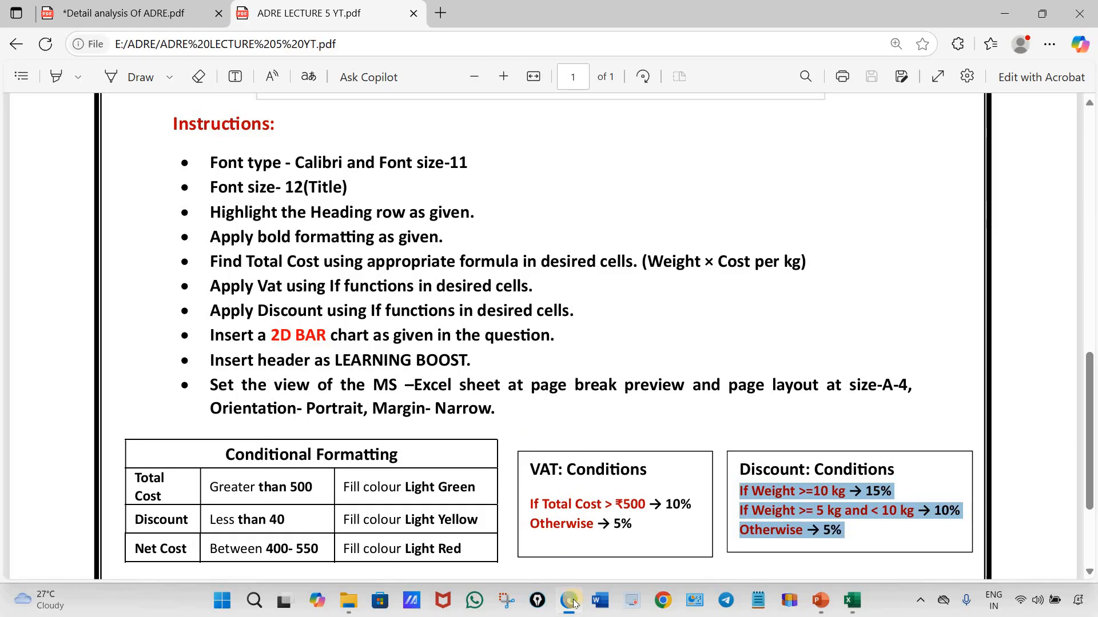
click(852, 601)
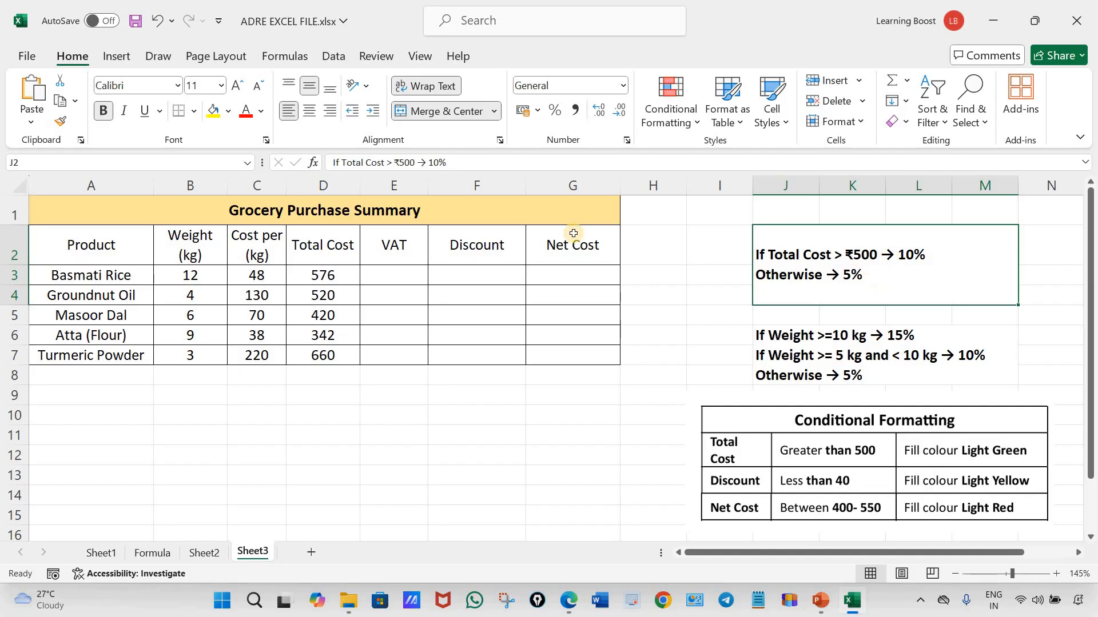
Start the Basmati Rice VAT formula in E3 with an IF function whose logical test is D3>500
double_click(393, 273)
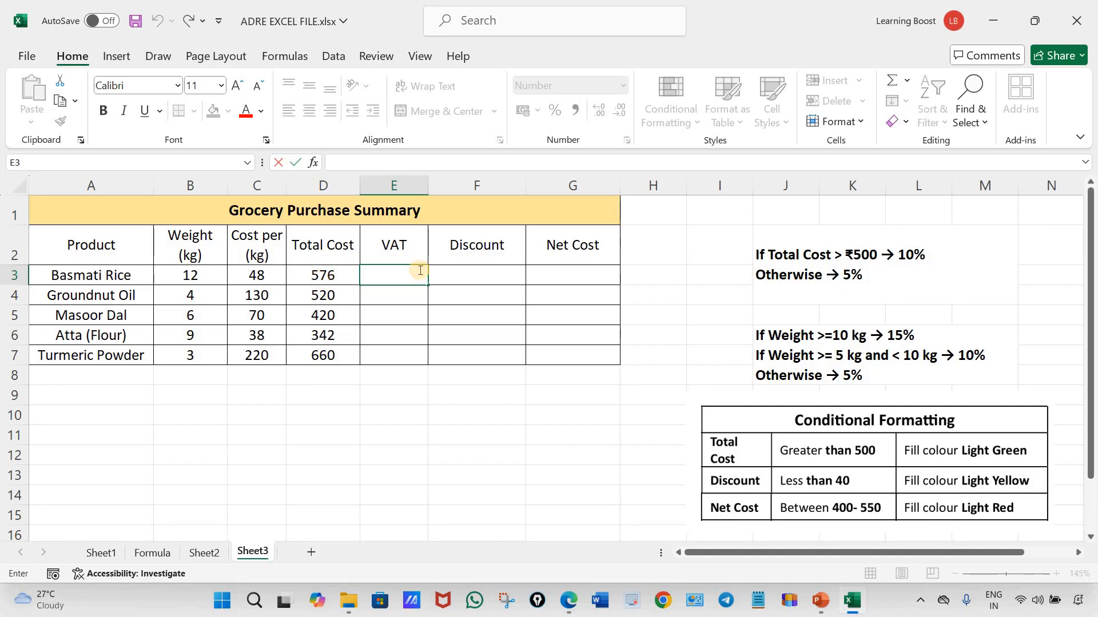
text(=if)
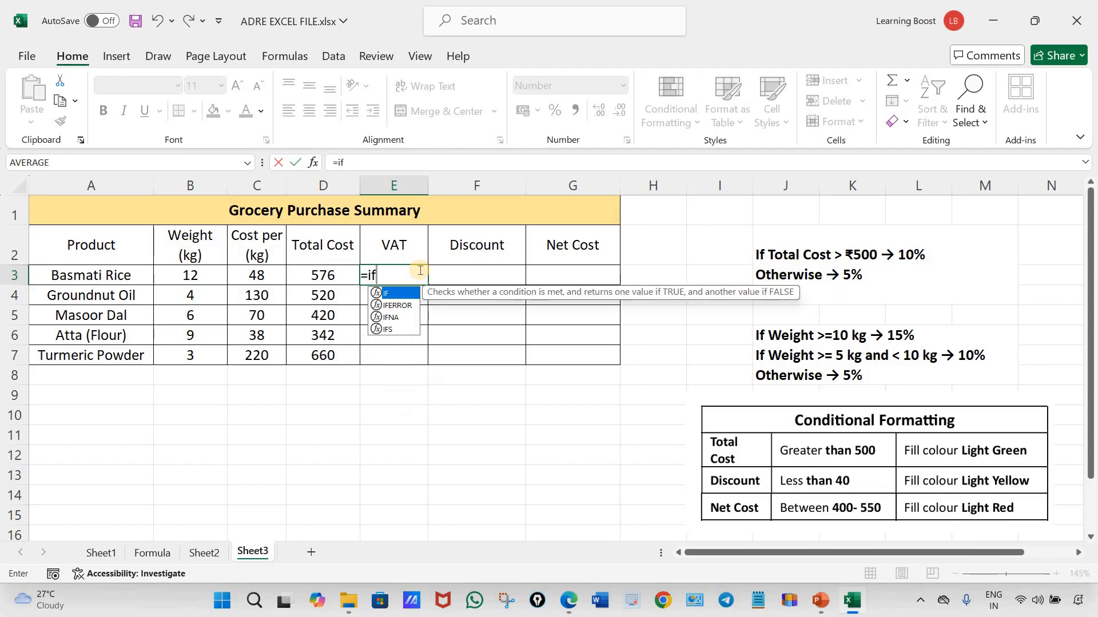
key(Tab)
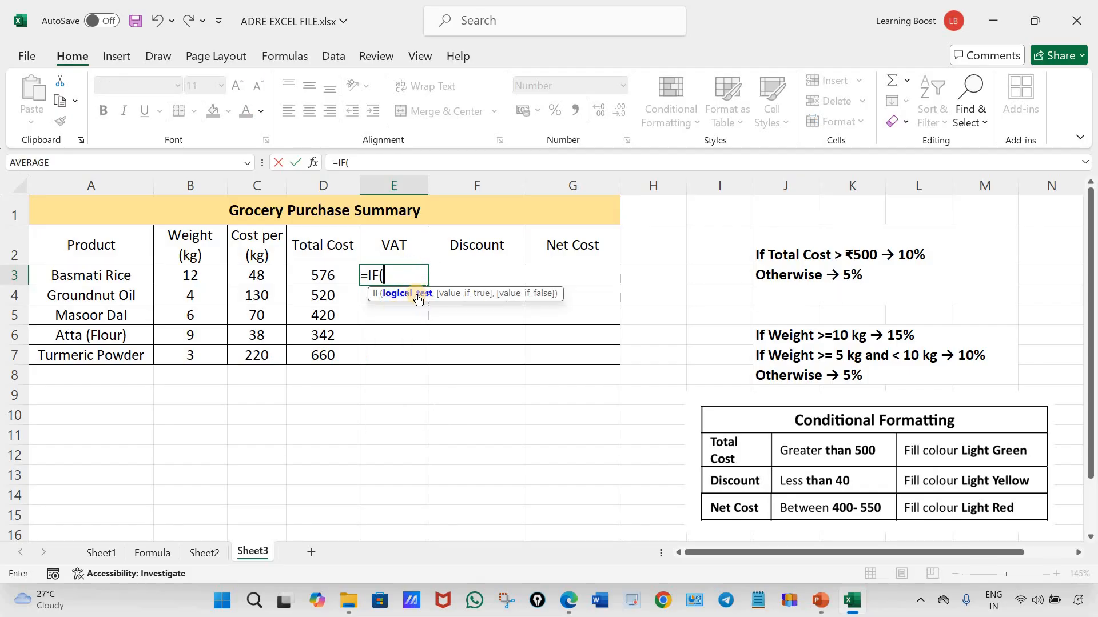
click(325, 276)
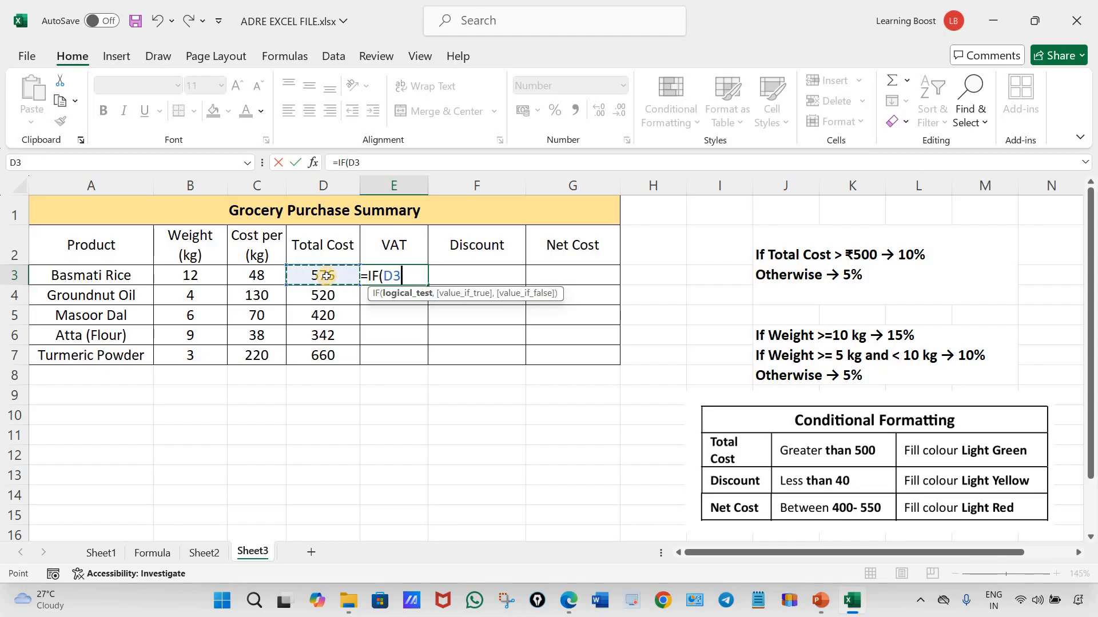
text(>50)
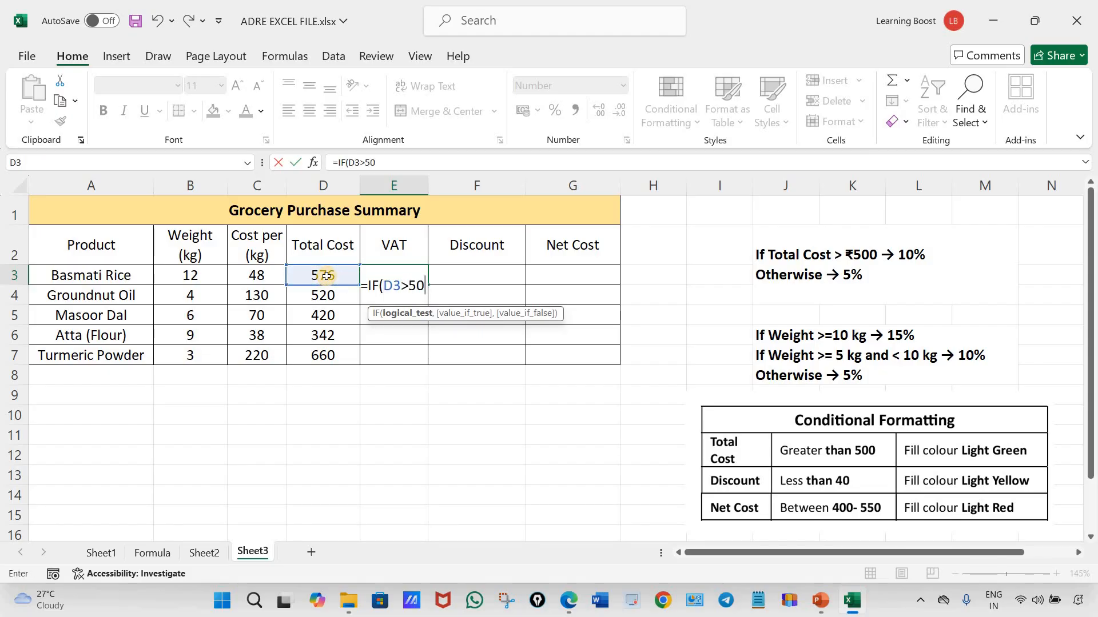
text(0)
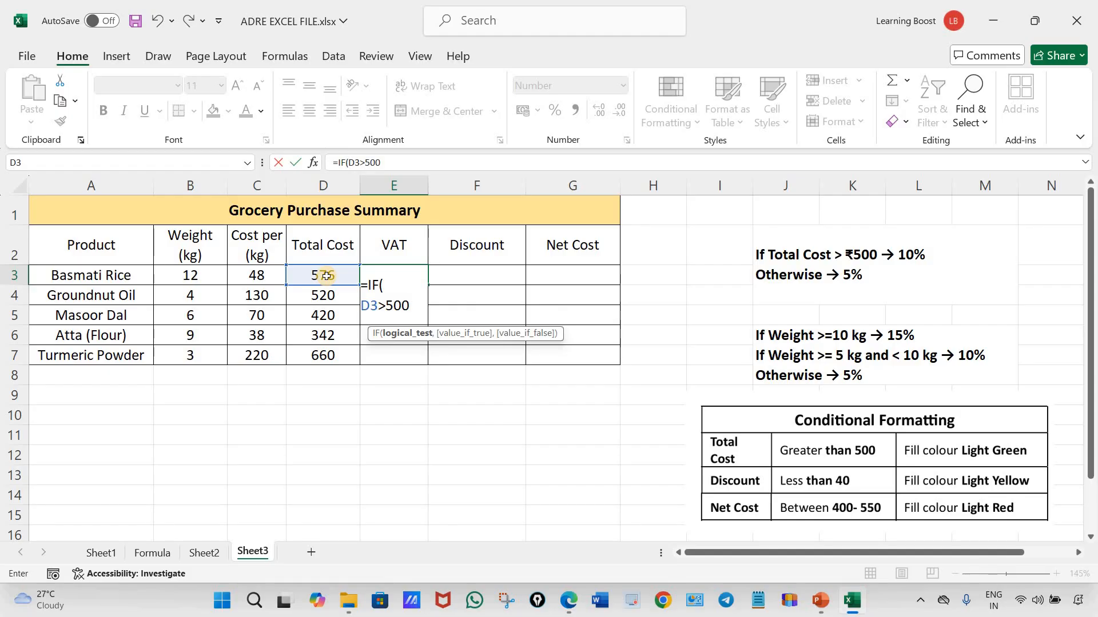
text(,)
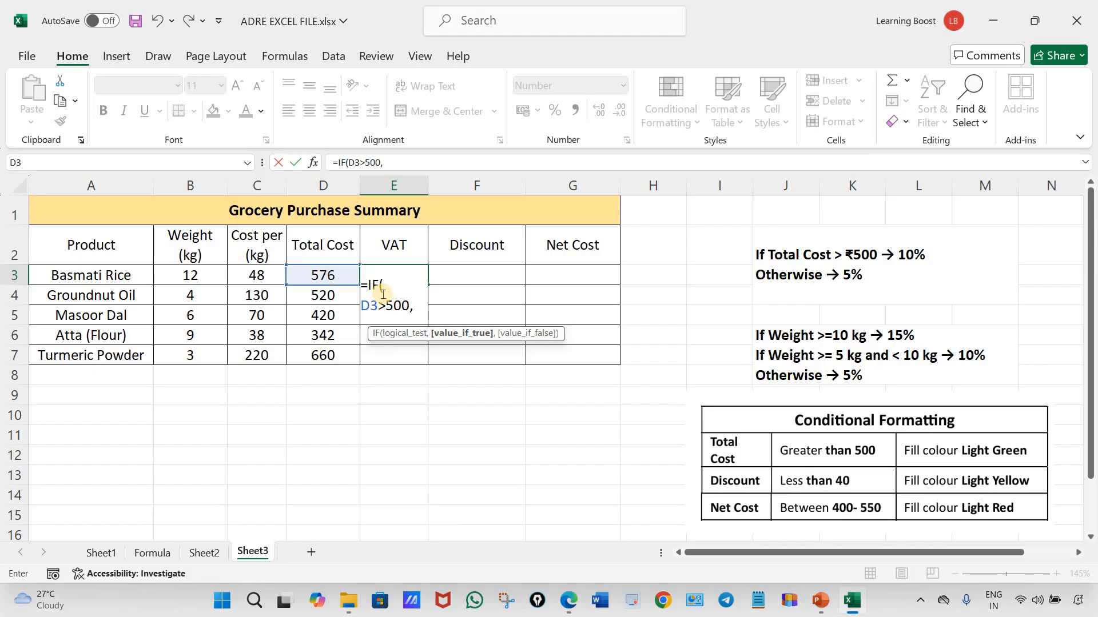
Complete the E3 formula with D3*10% if true and D3*5% if false, and fill it down the VAT column to E7
click(335, 275)
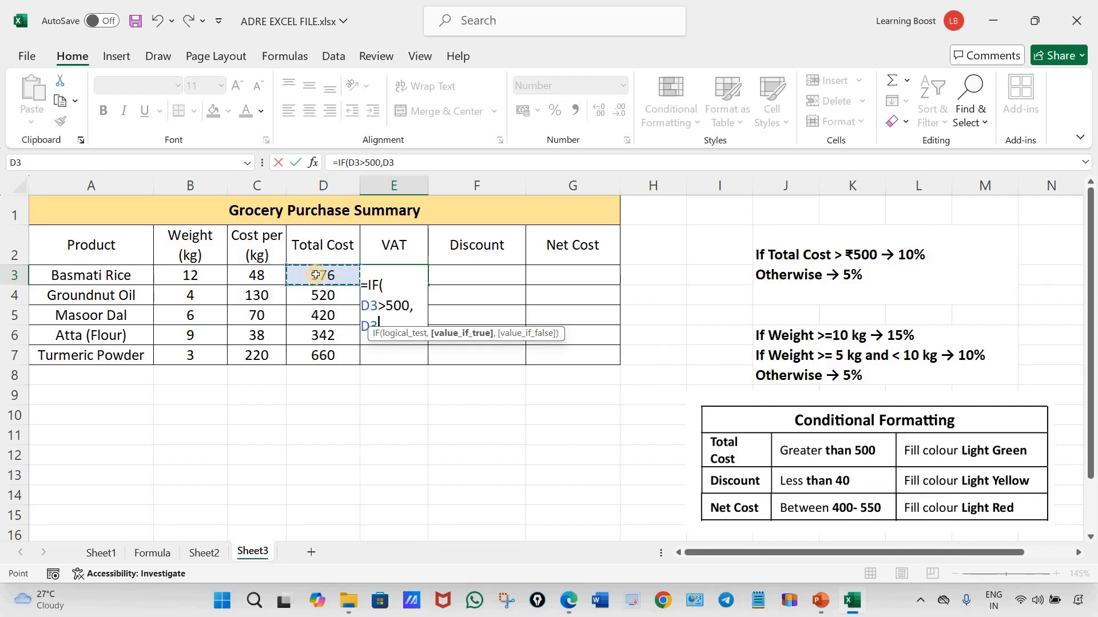
text(*)
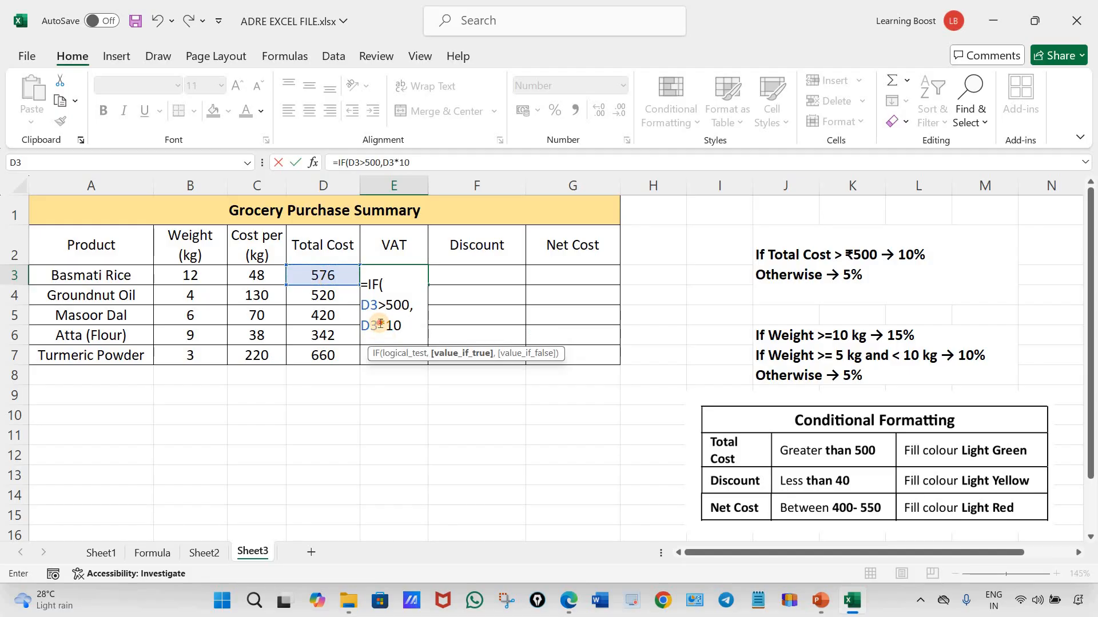
click(403, 325)
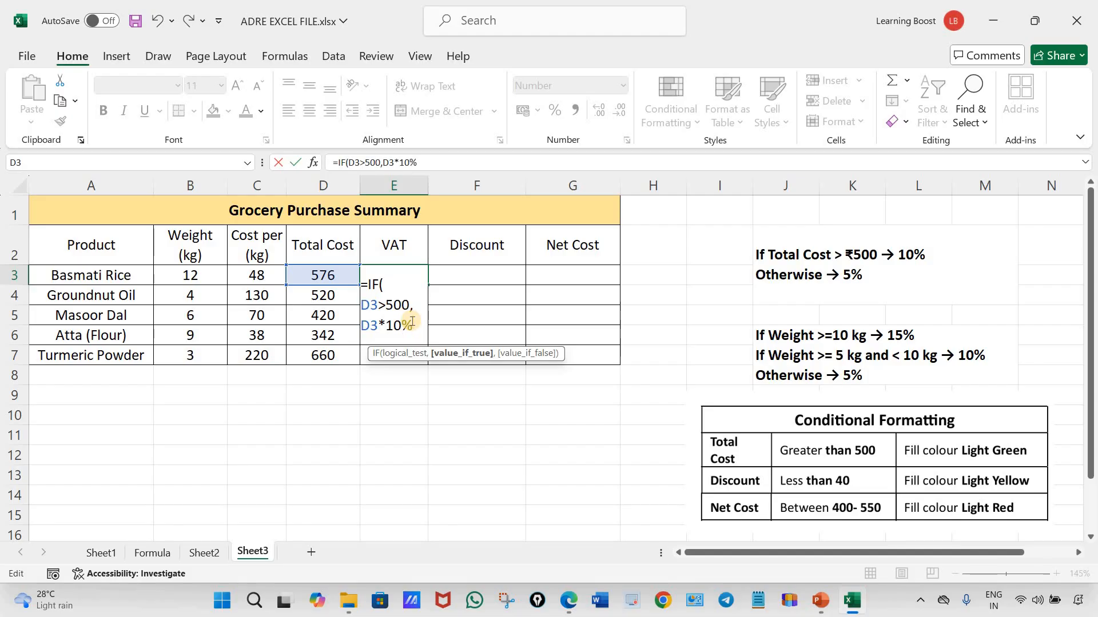
text(,)
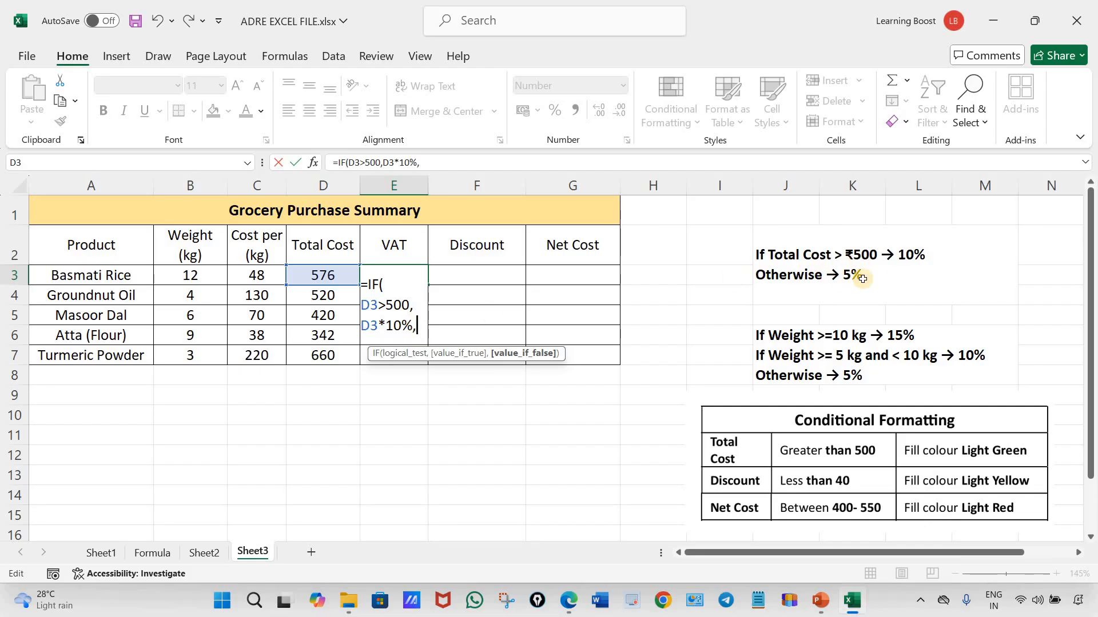
click(324, 275)
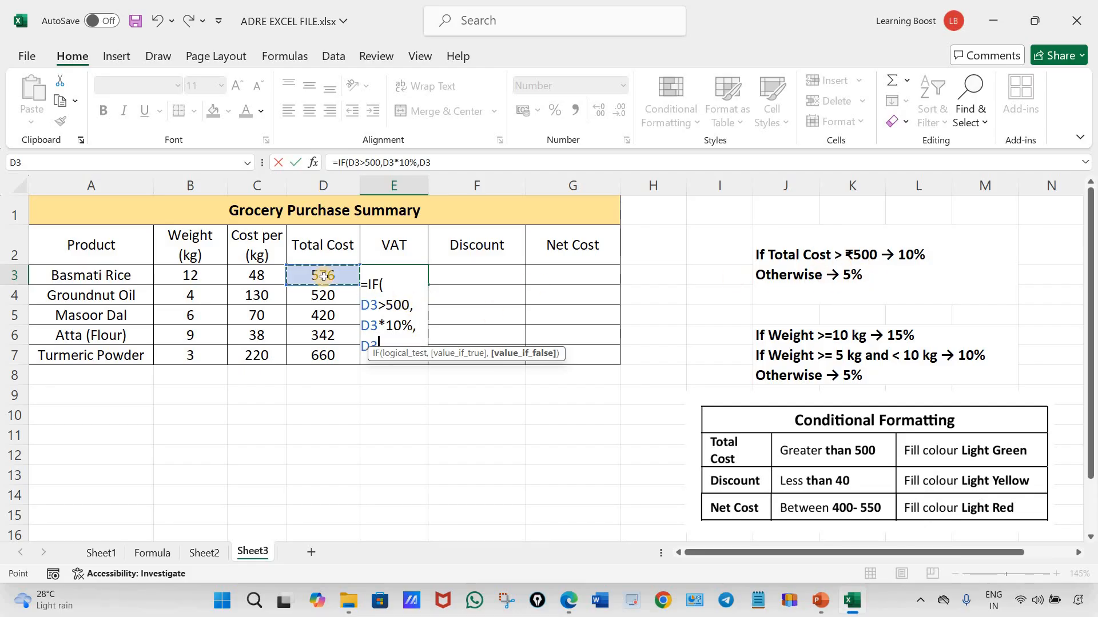
text(*)
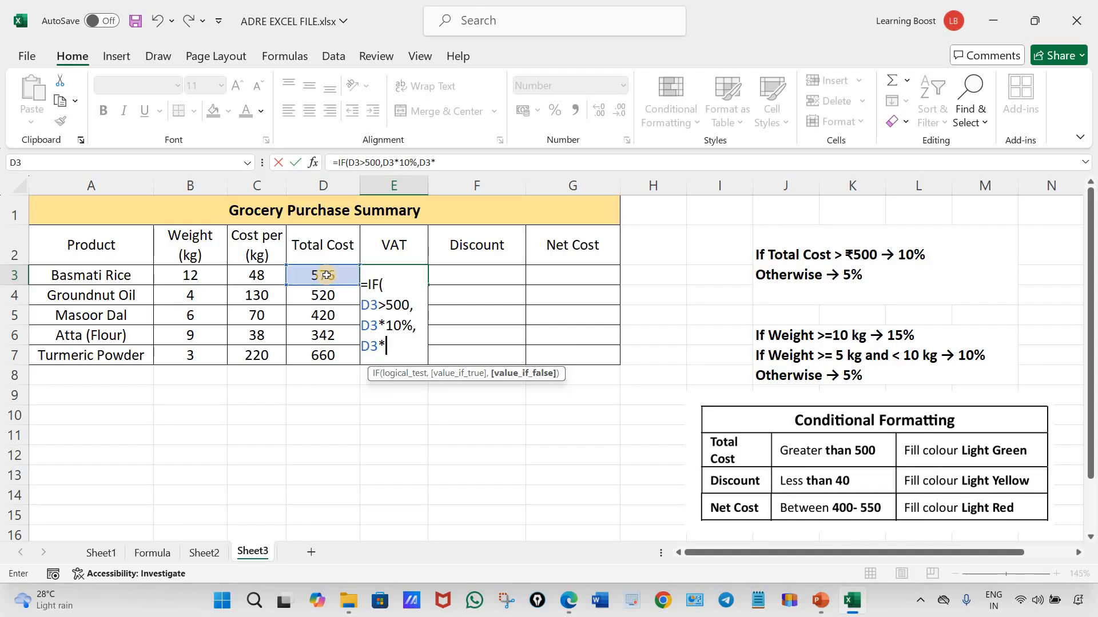
text(5%))
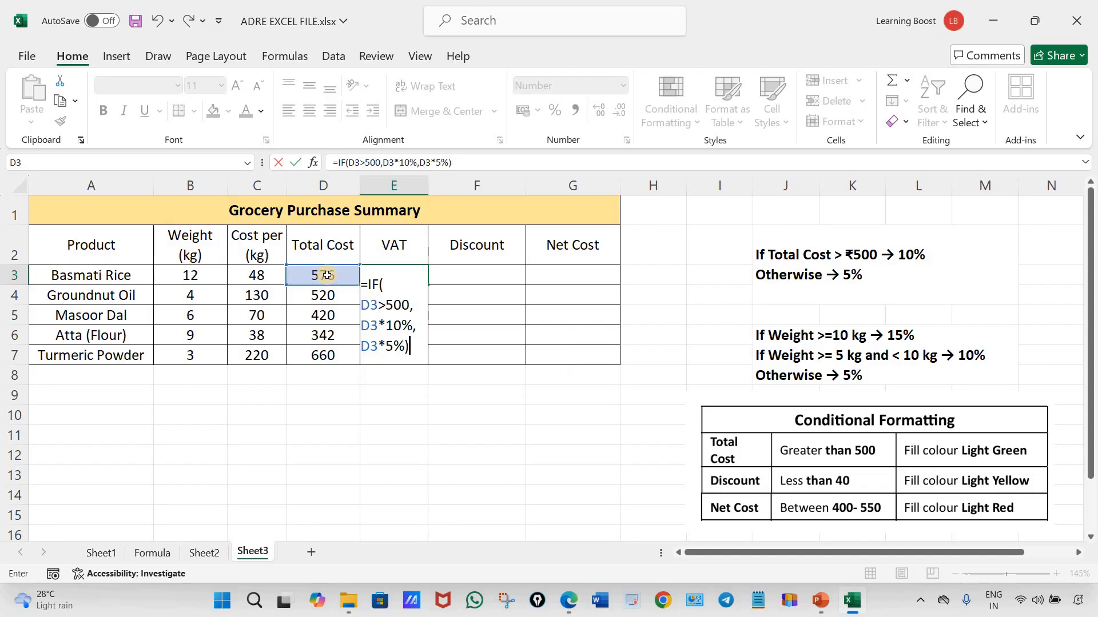
key(ctrl+Return)
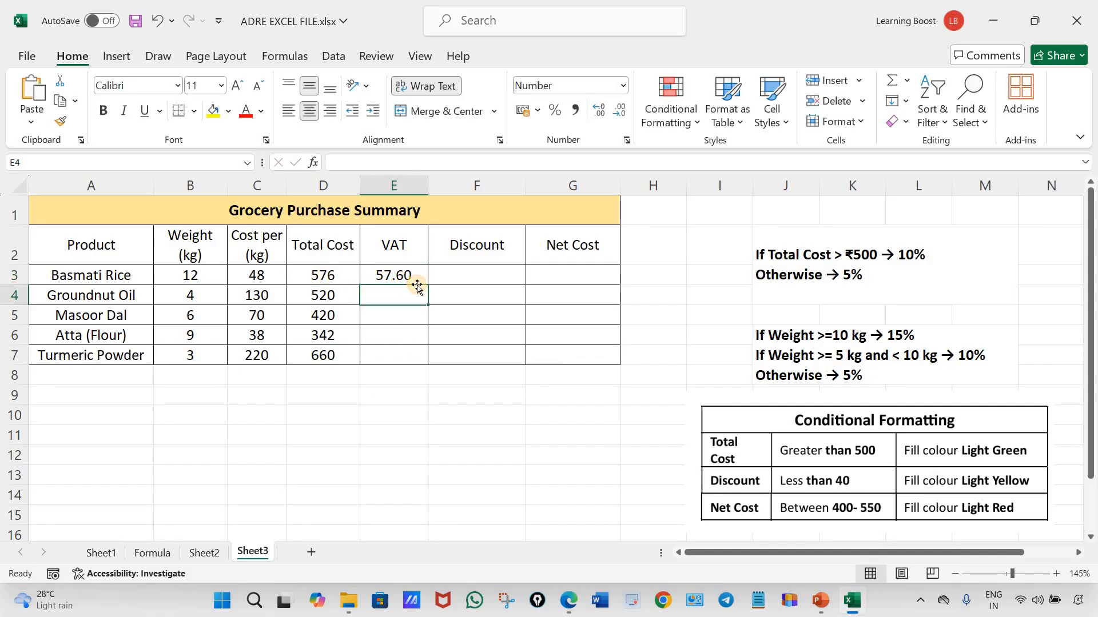
drag(429, 285, 421, 369)
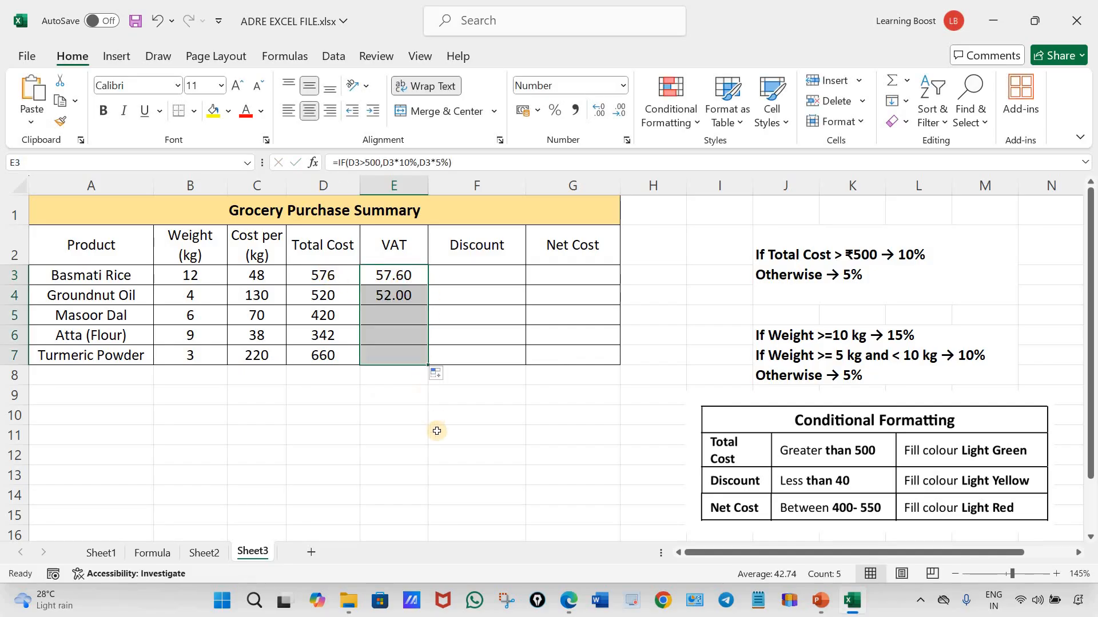
click(470, 435)
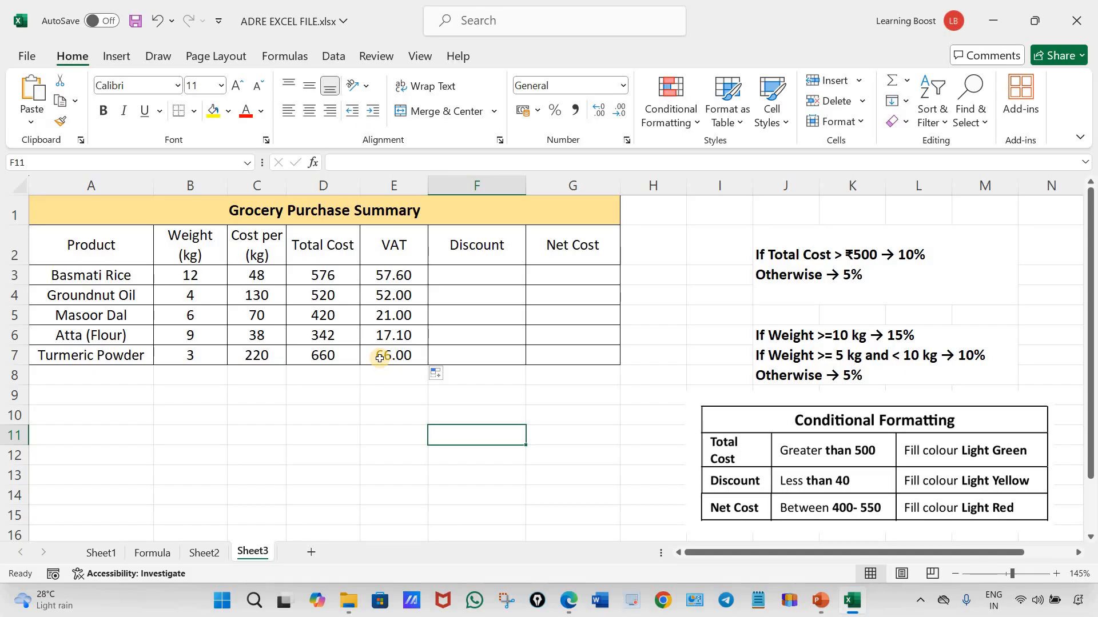
Open the VAT formula in E3 to review its condition and two results, and close it without editing
double_click(410, 277)
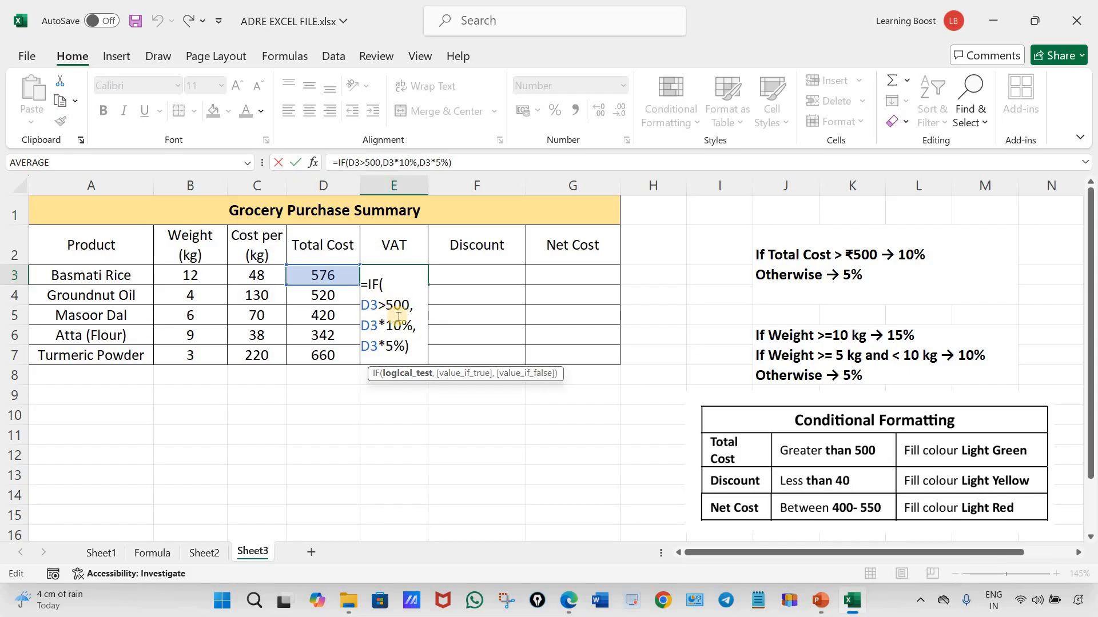
click(412, 347)
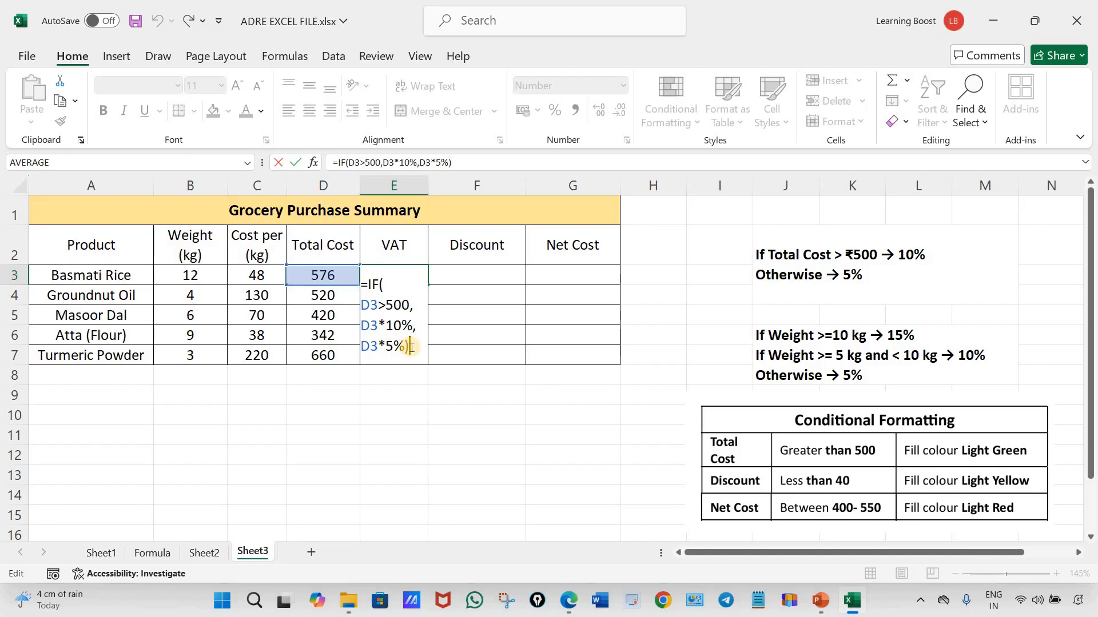
key(ctrl+Return)
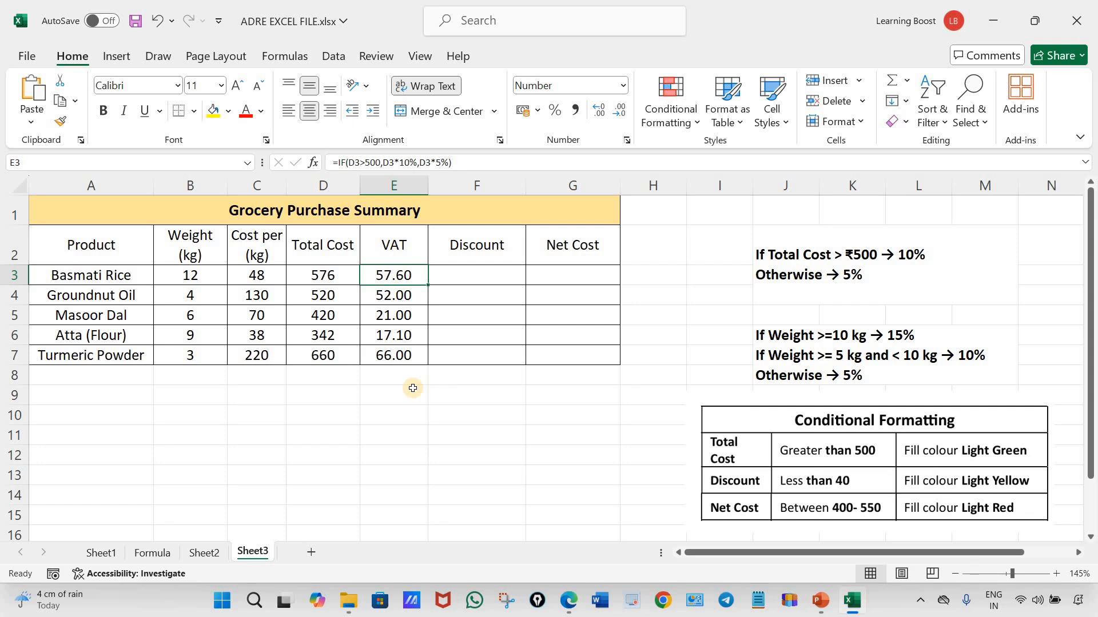
Start the Basmati Rice discount formula in F3 with an IF function whose logical test is B3>=10
click(487, 272)
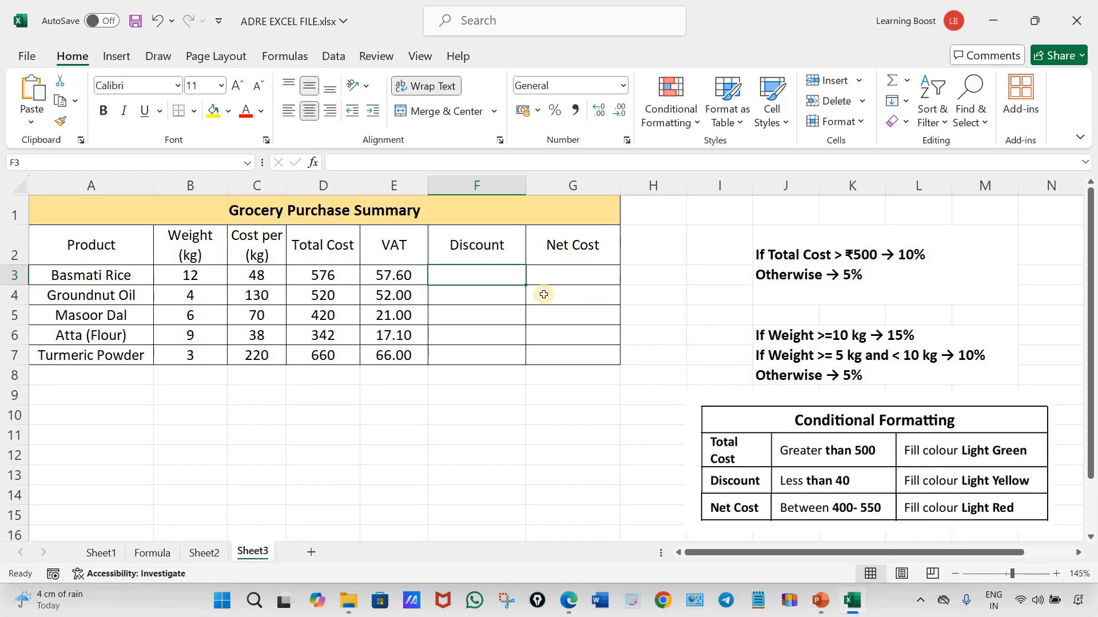
double_click(507, 275)
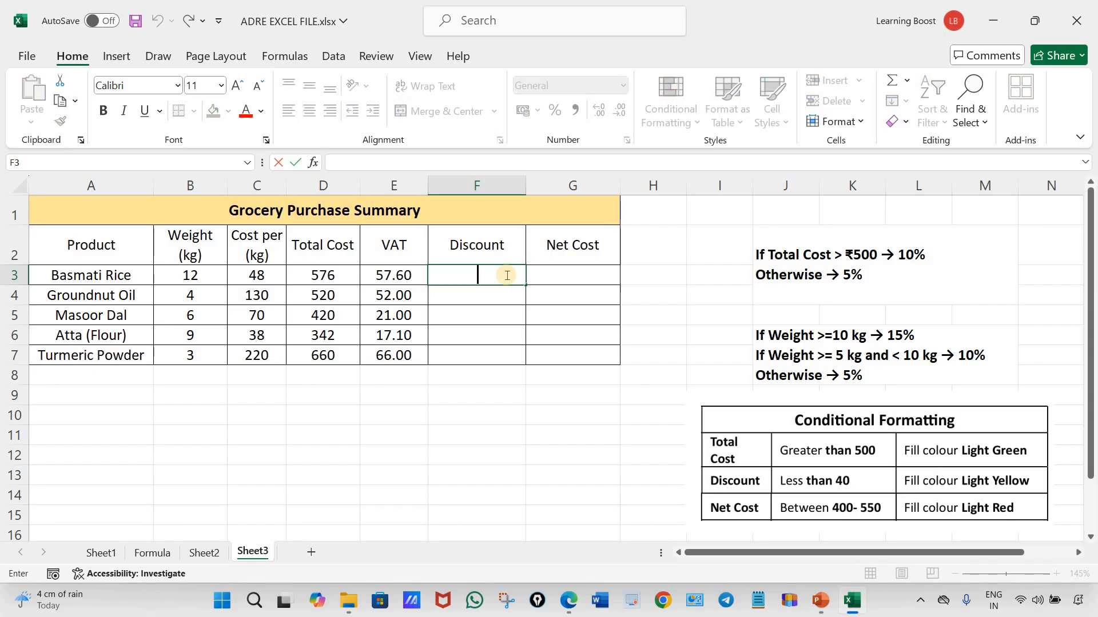
text(=)
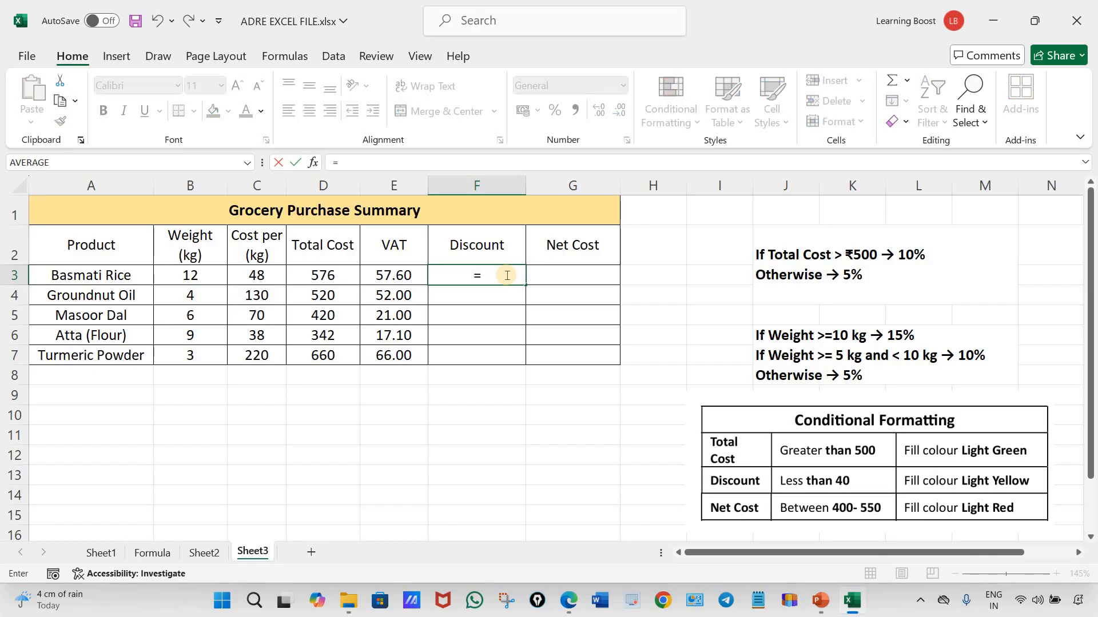
text(if)
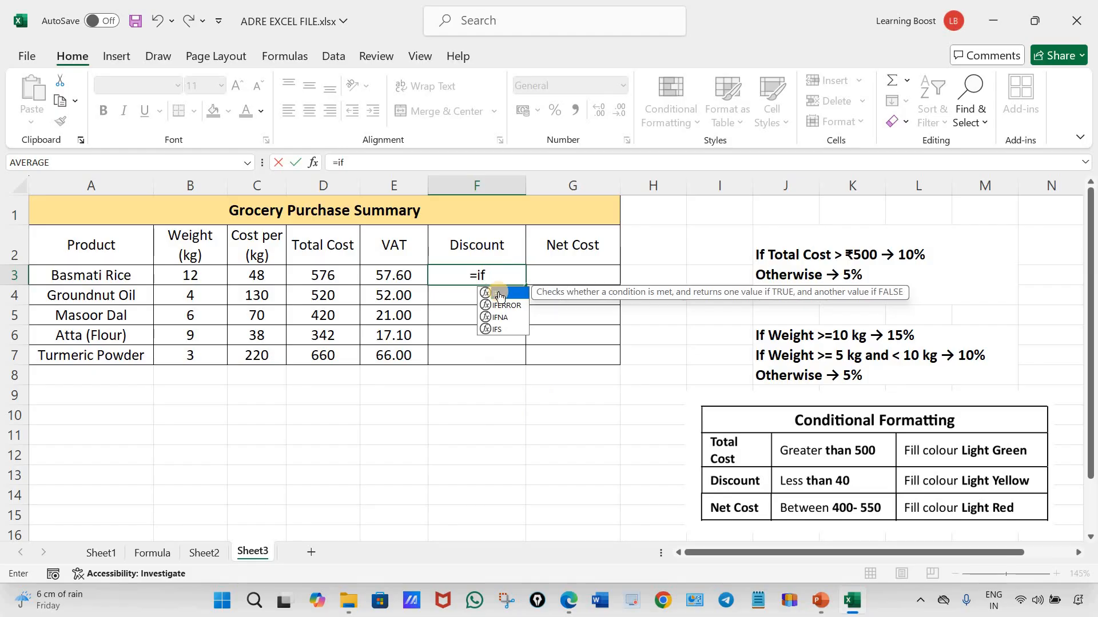
double_click(499, 293)
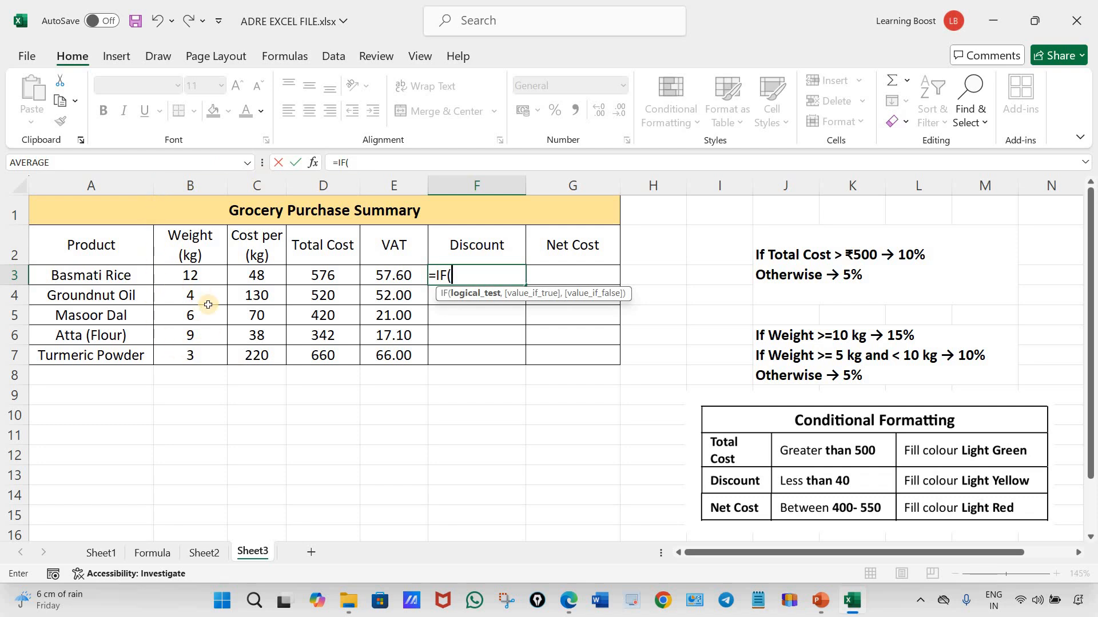
click(195, 275)
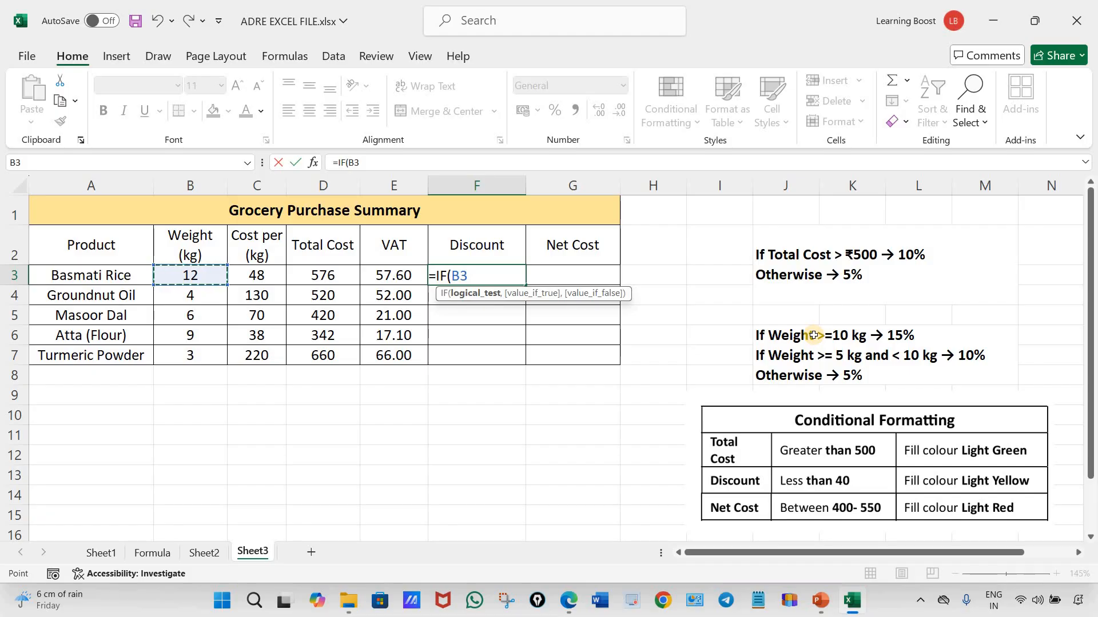
text(>=)
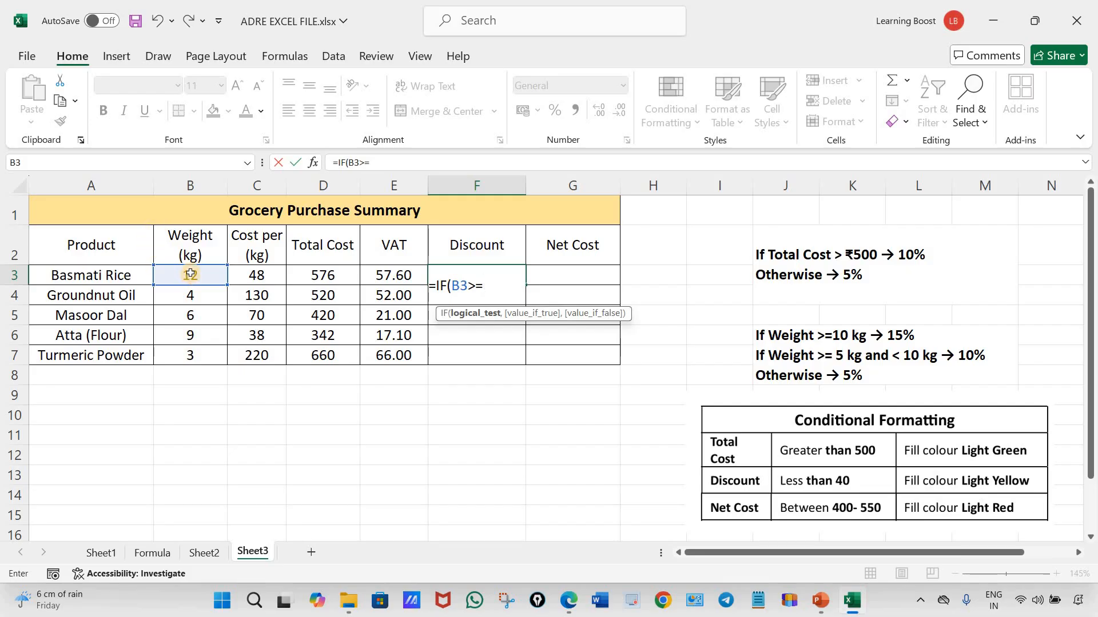
text(10)
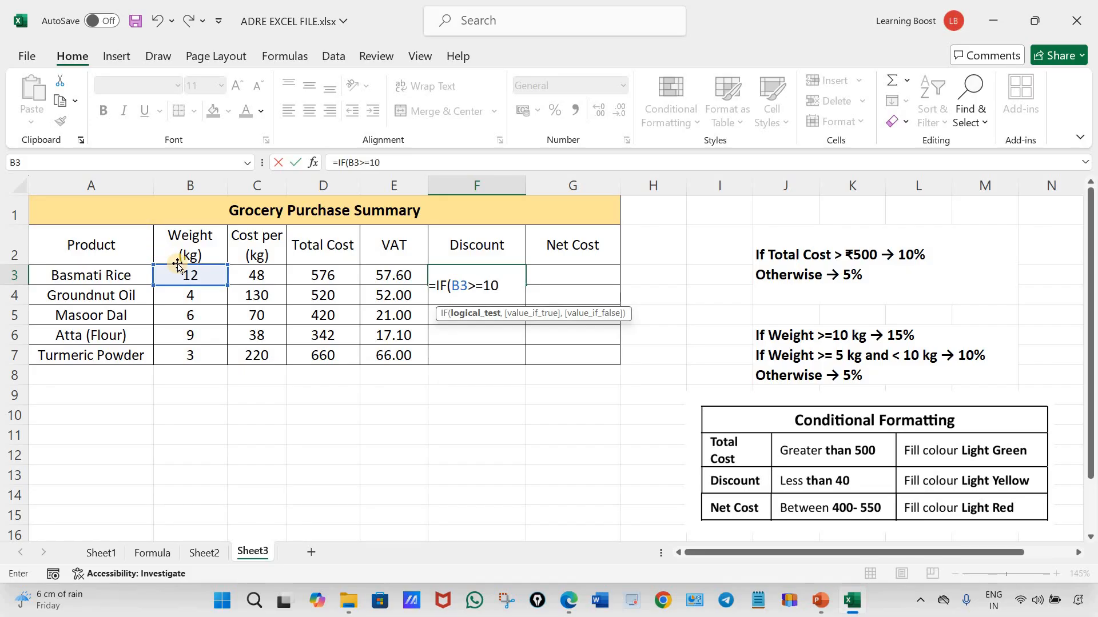
text(,)
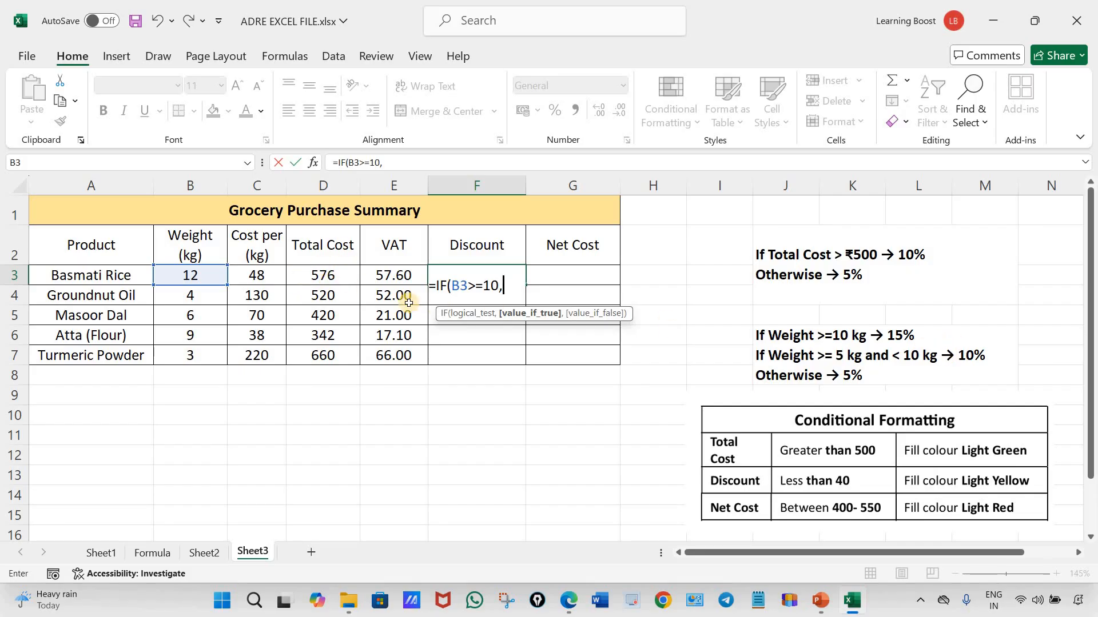
Give the F3 formula D3*15% as the result when the weight condition is true
click(330, 275)
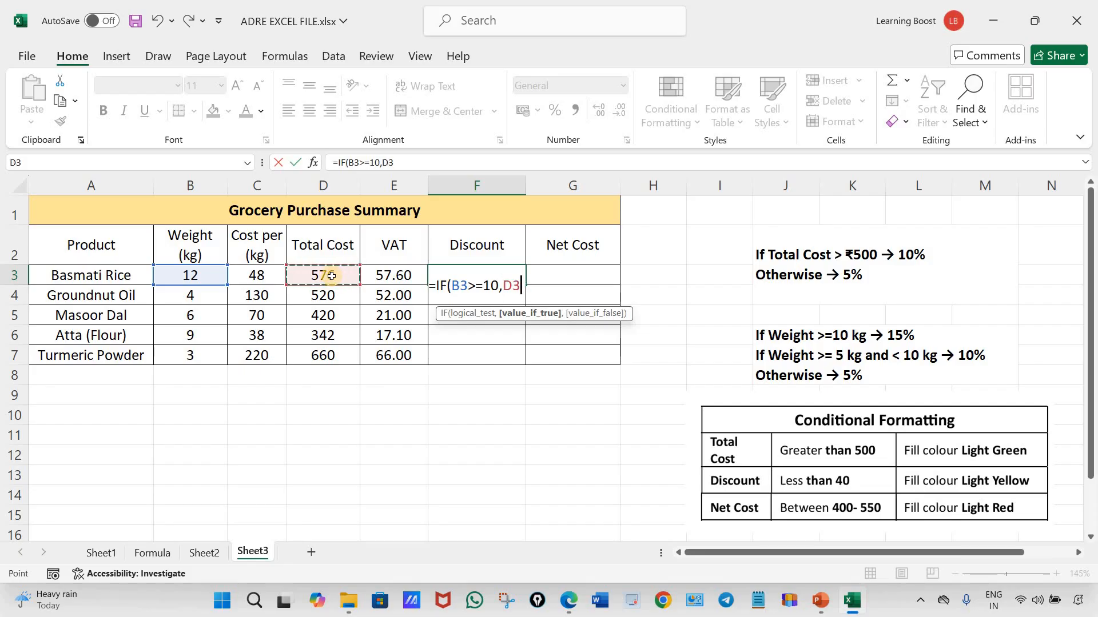
text(*)
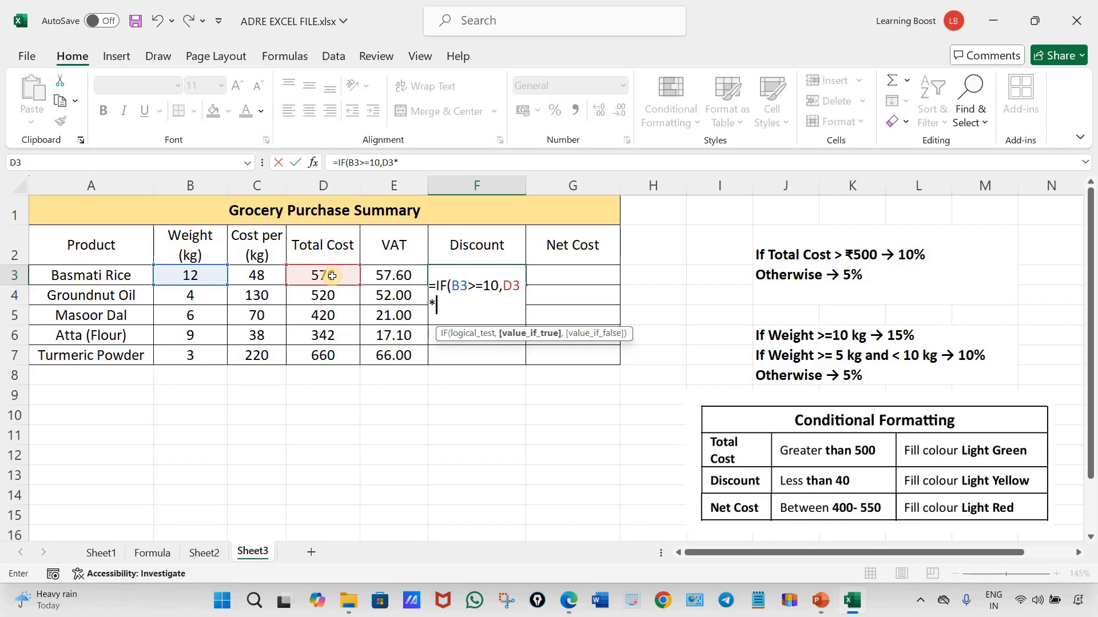
text(15%,)
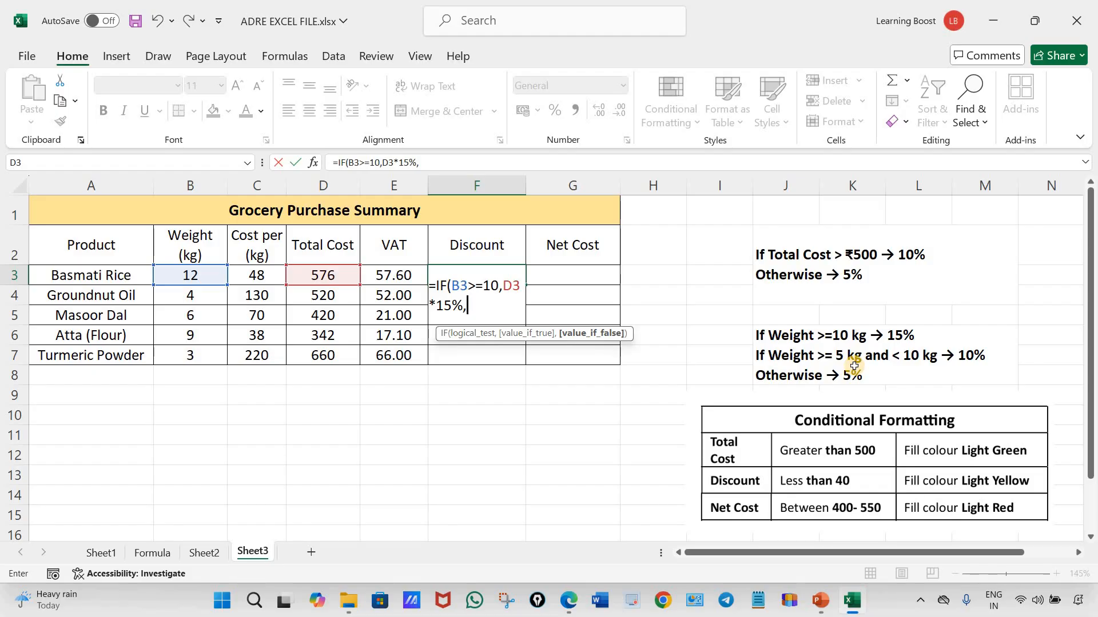
Nest a second IF function as the false result in F3, with the logical test B3>=5
text(if)
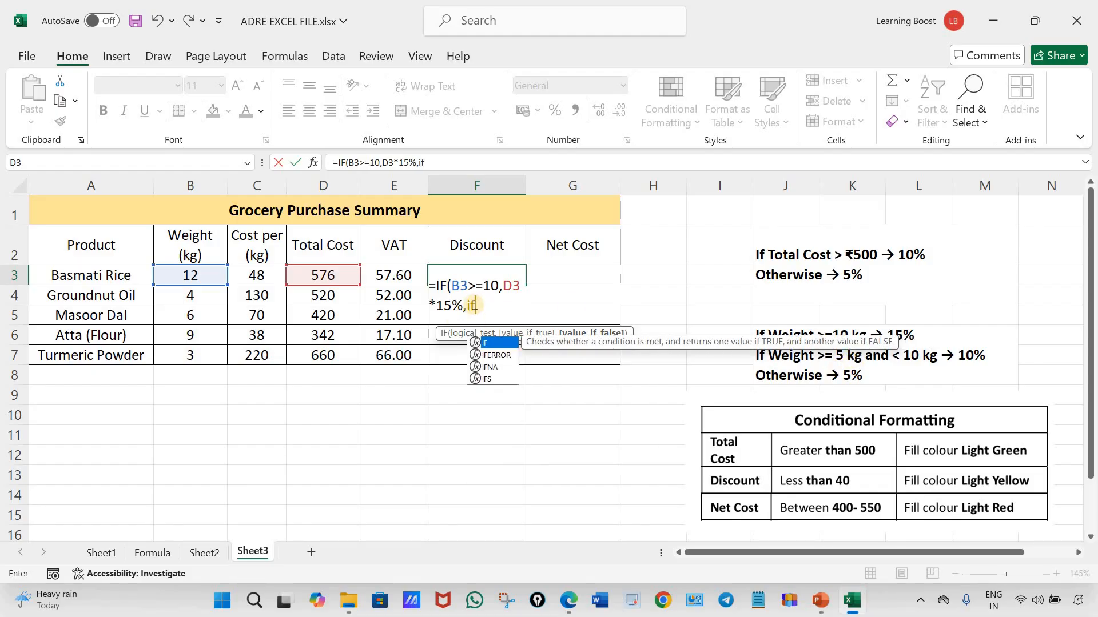
click(485, 342)
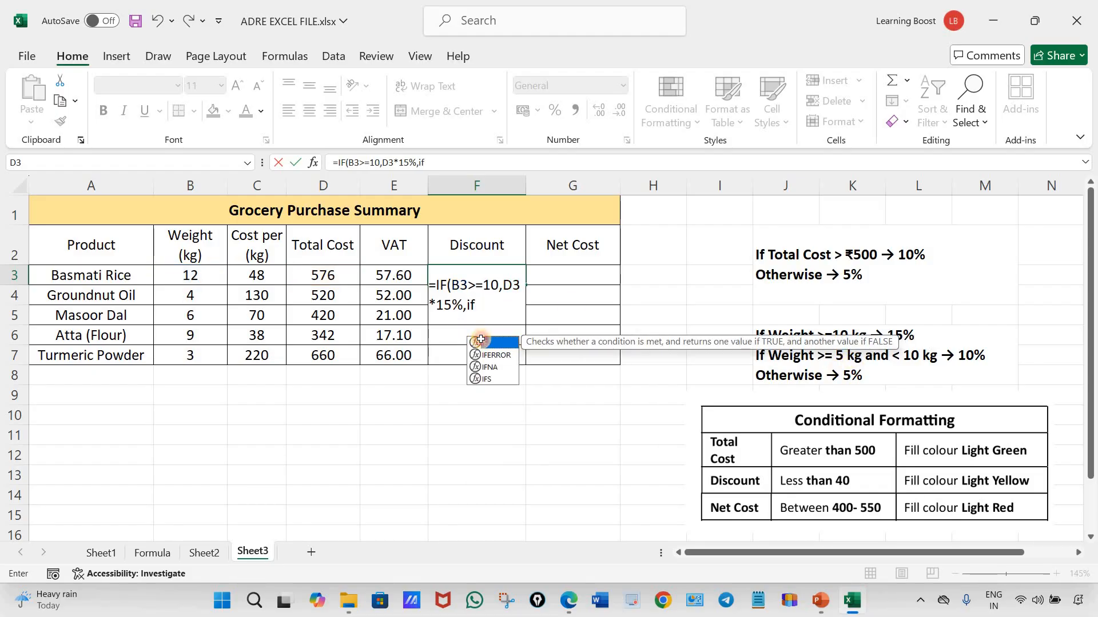
click(481, 341)
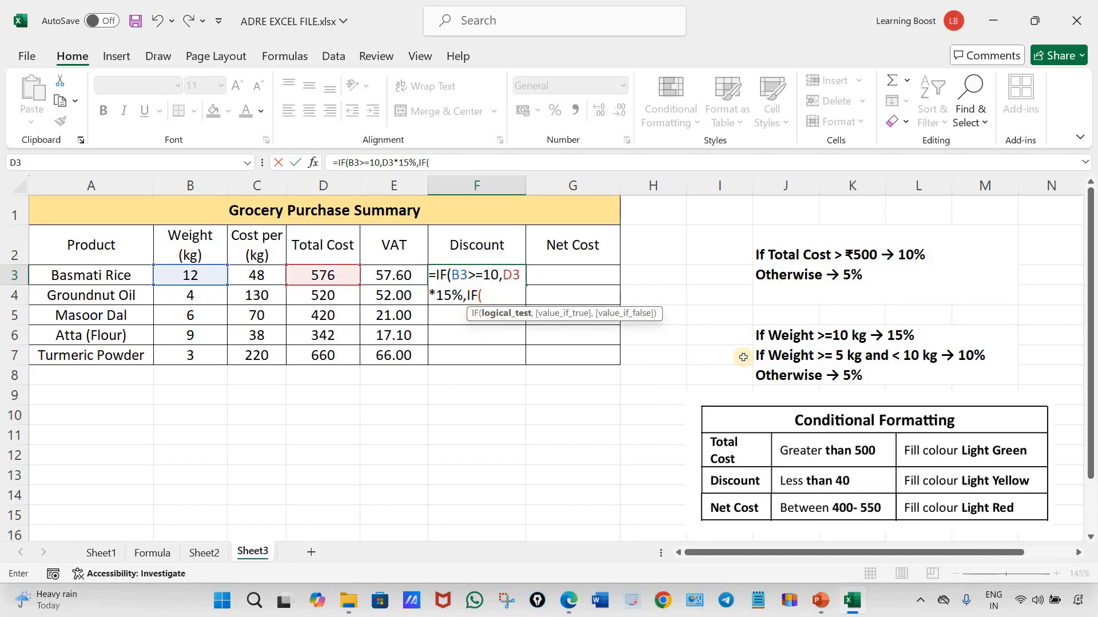
click(198, 276)
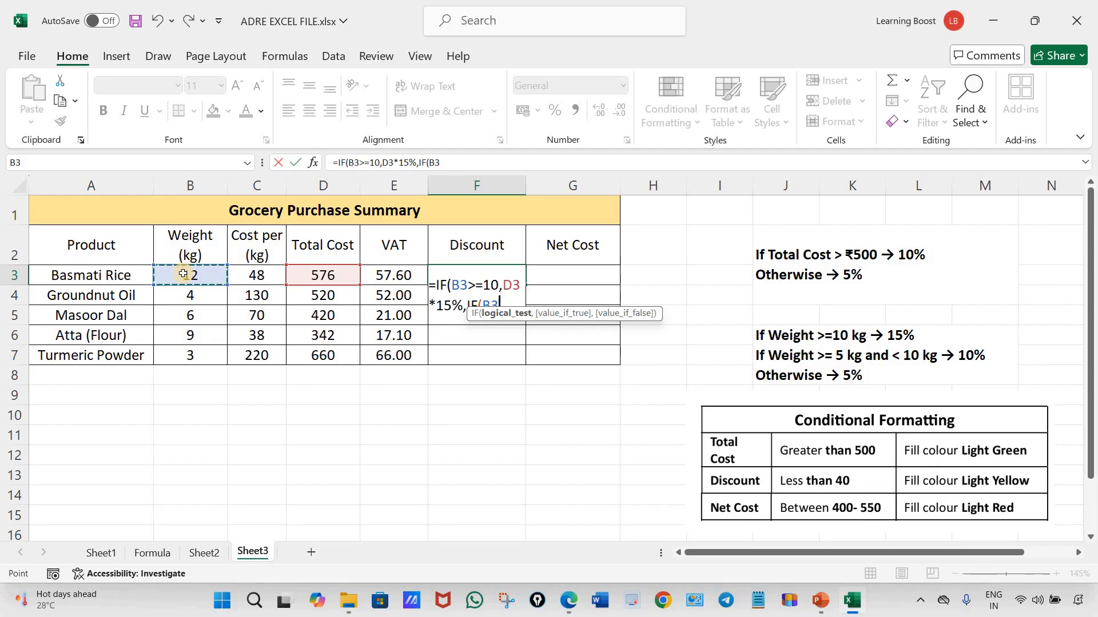
text(>)
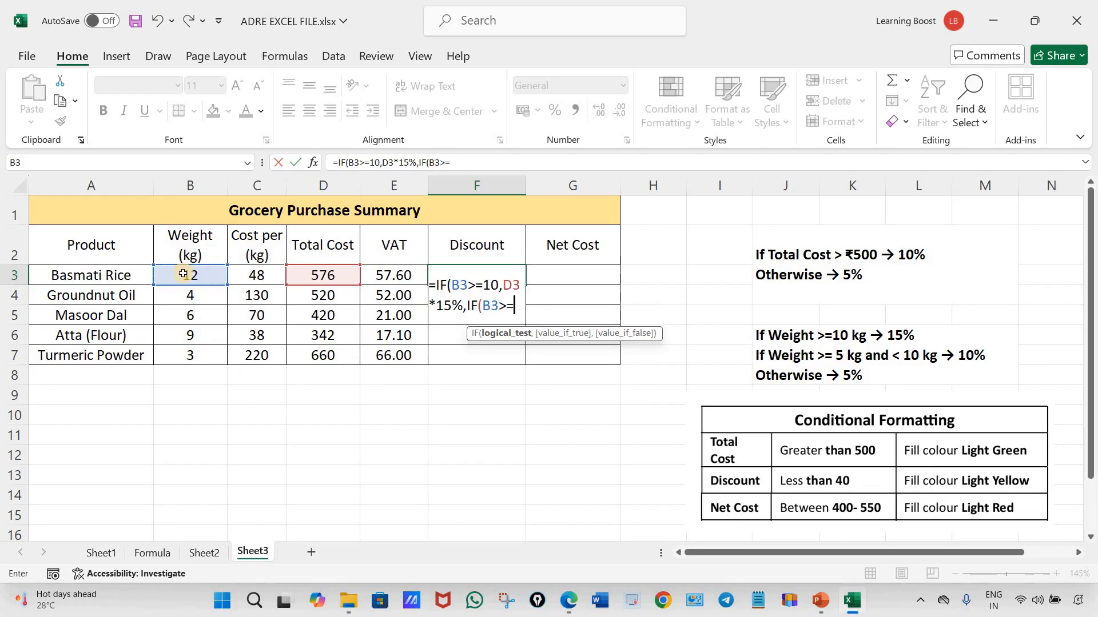
text(=5,)
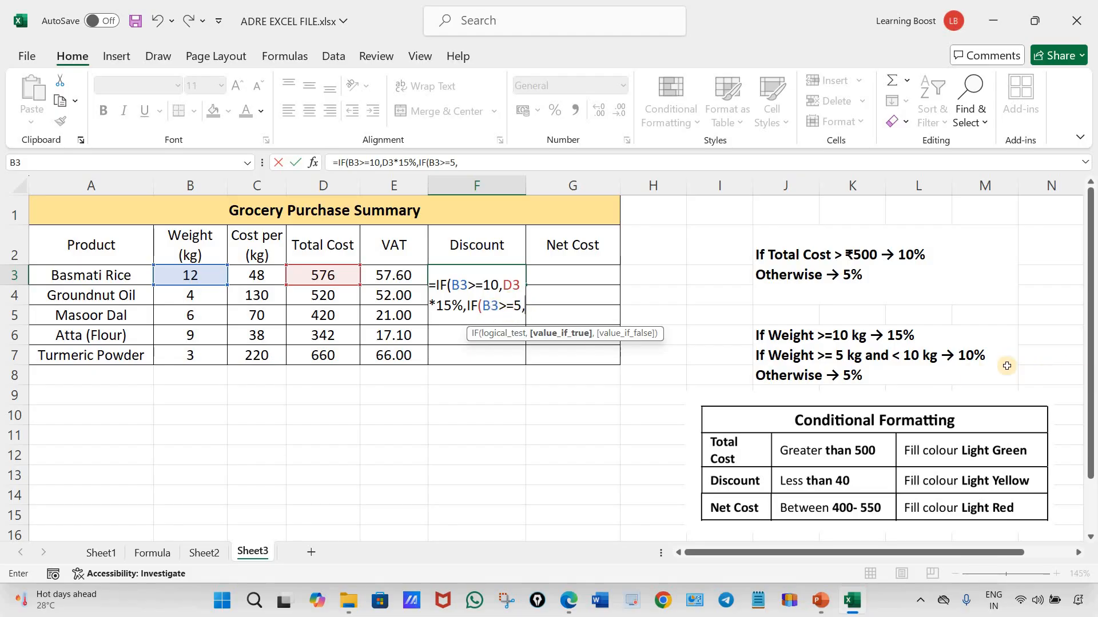
Complete the nested IF in F3 with D3*10% if true and D3*5% if false, closing both functions
click(331, 276)
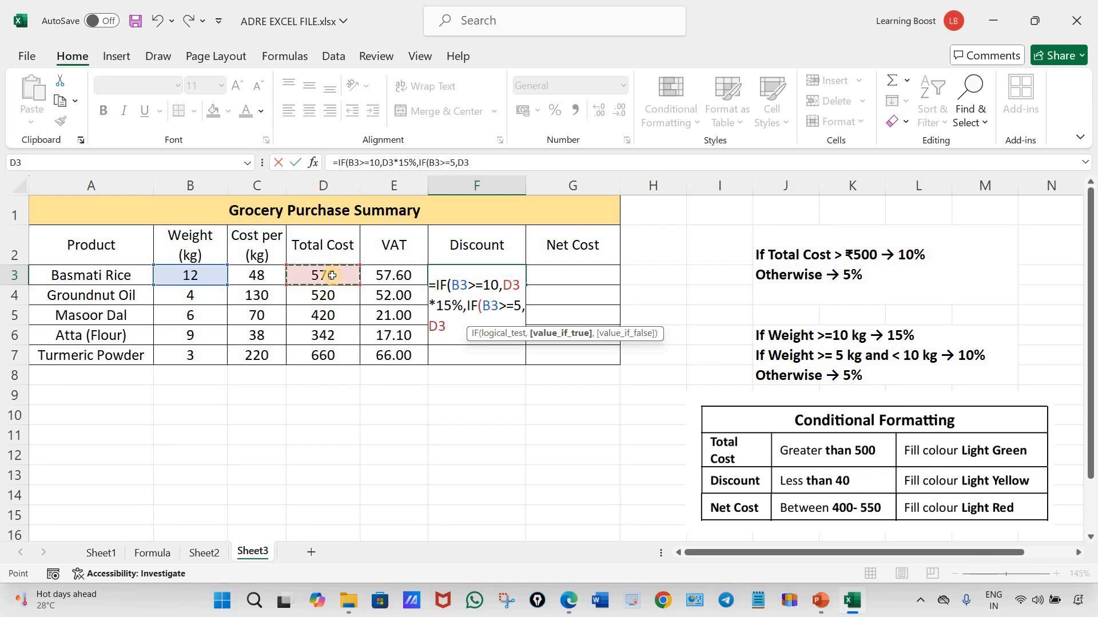
text(*)
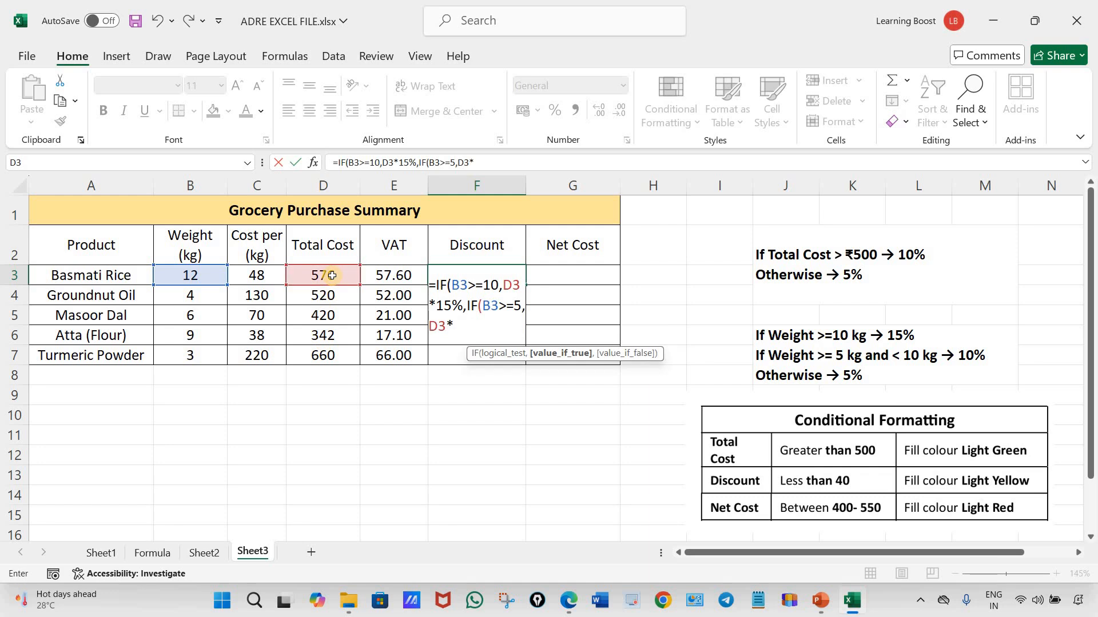
text(10%,)
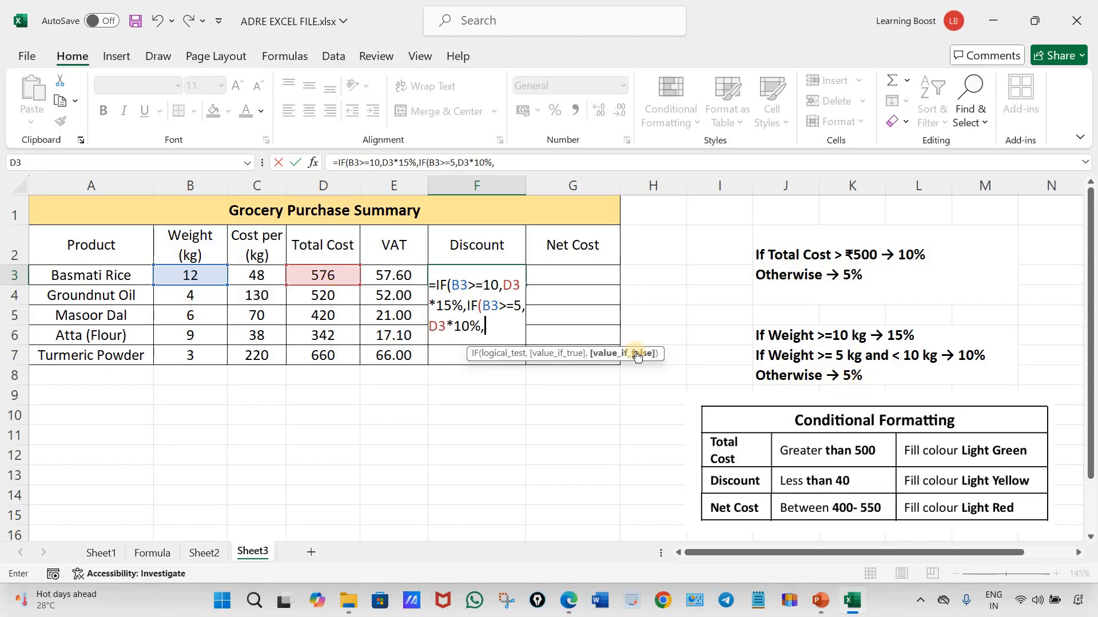
click(329, 276)
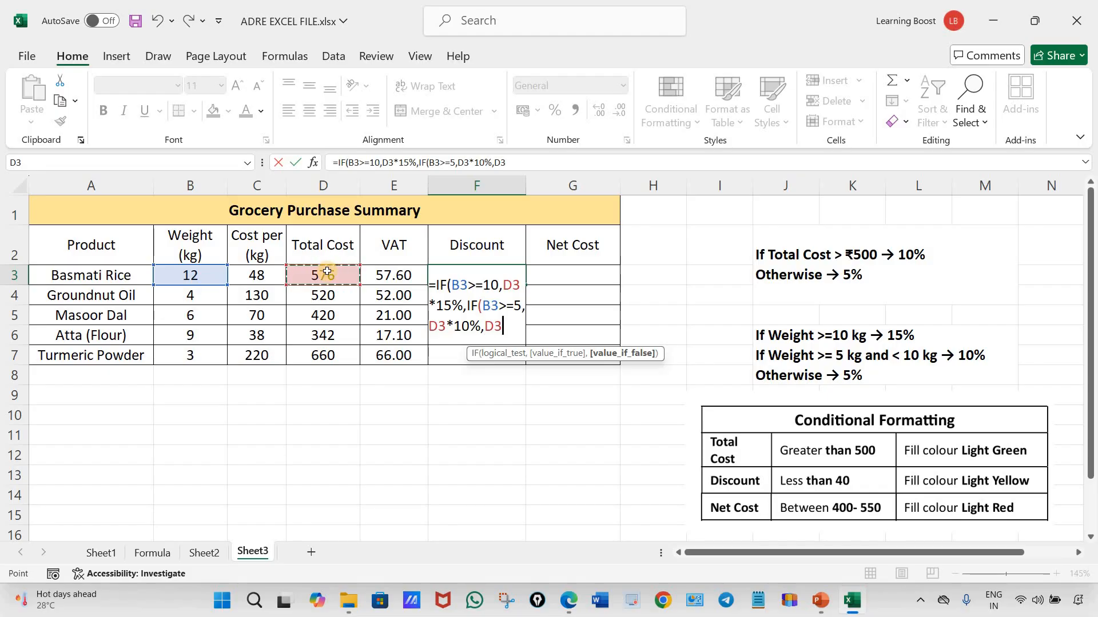
text(*5%)
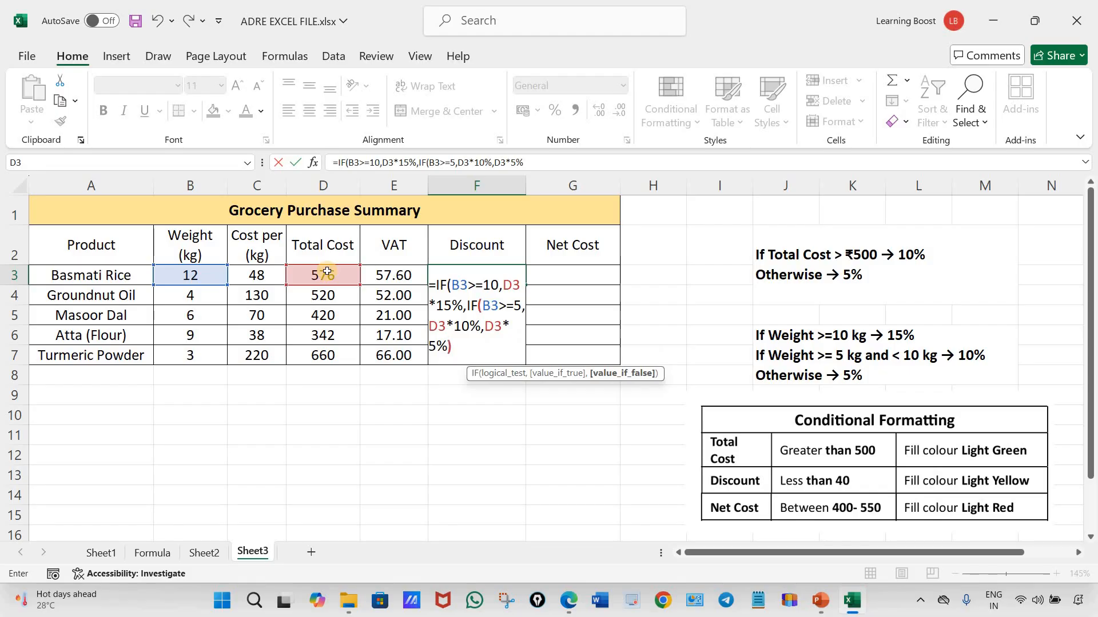
text())
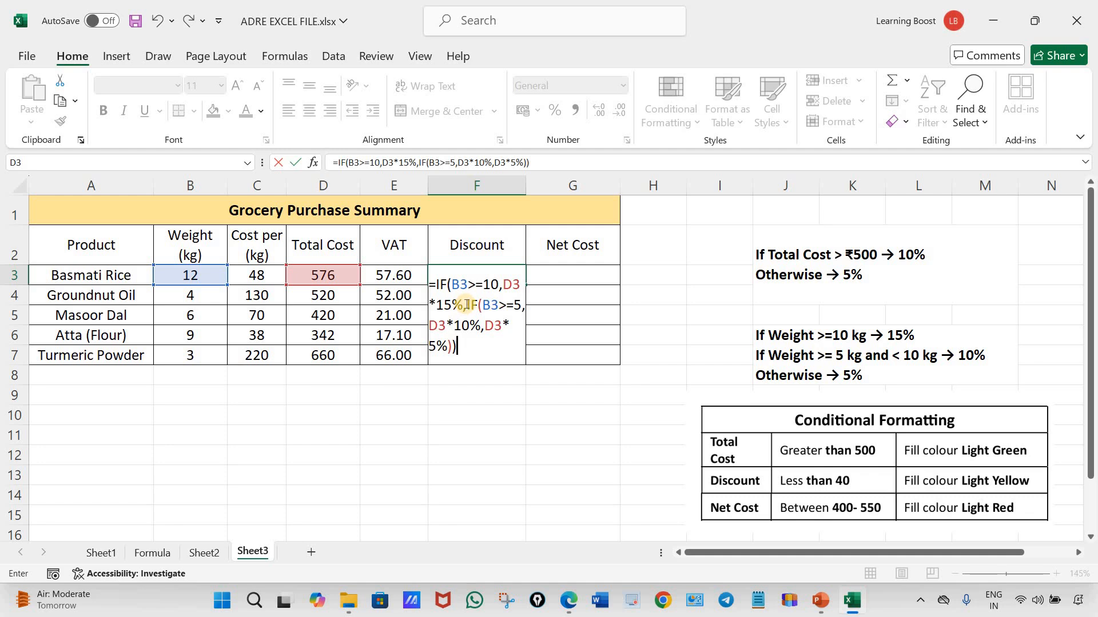
Review the nested IF part, enter the F3 discount formula, and fill it down the Discount column to F7
drag(466, 305, 482, 325)
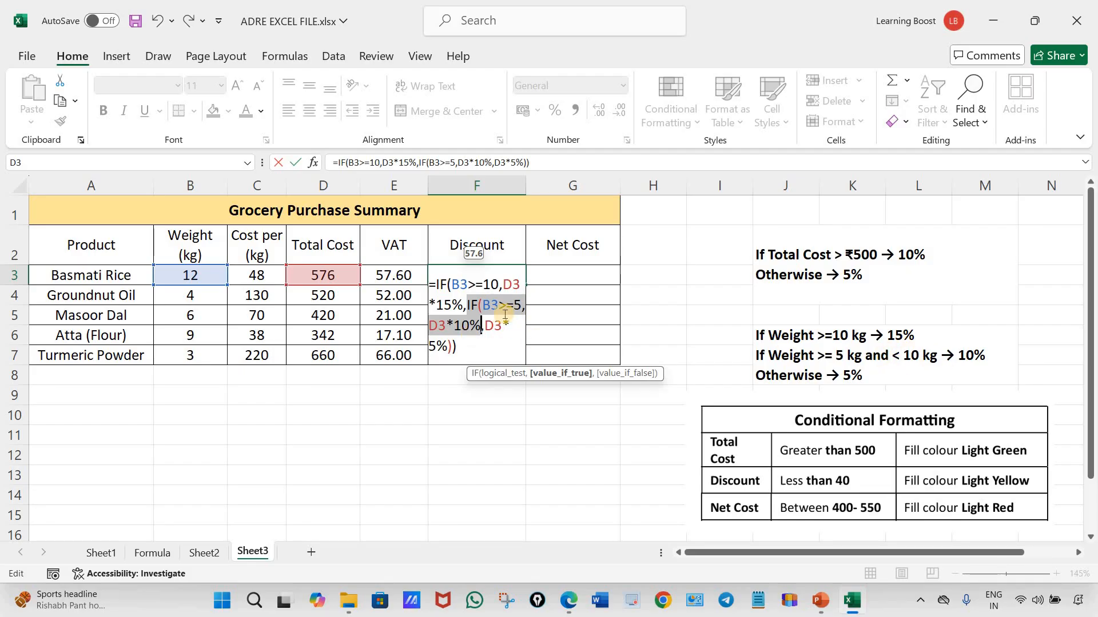
click(474, 345)
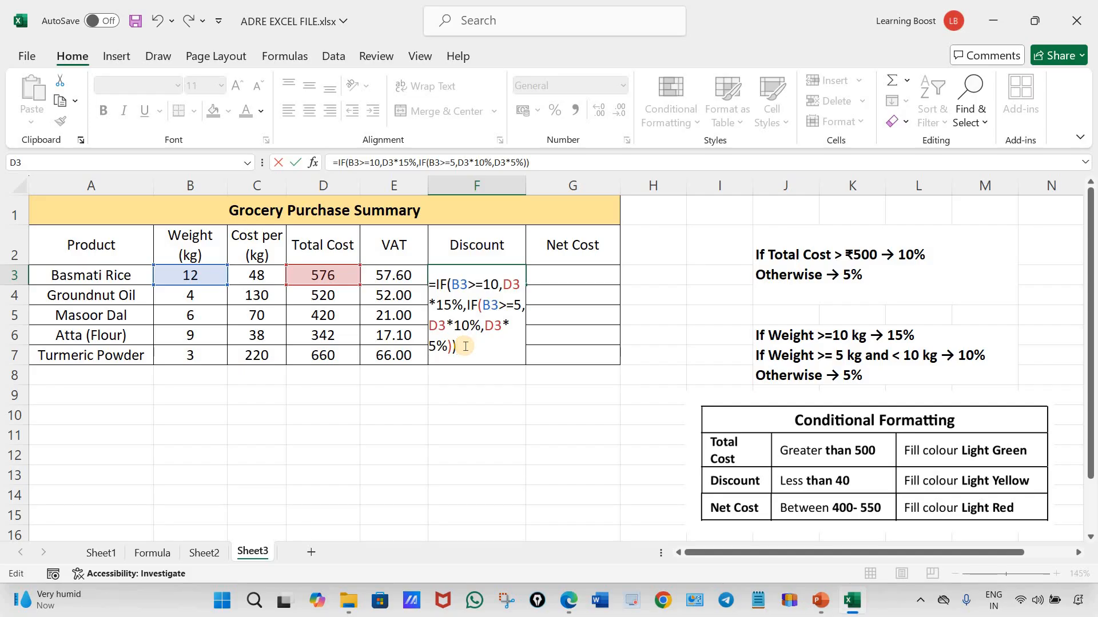
key(ctrl+Return)
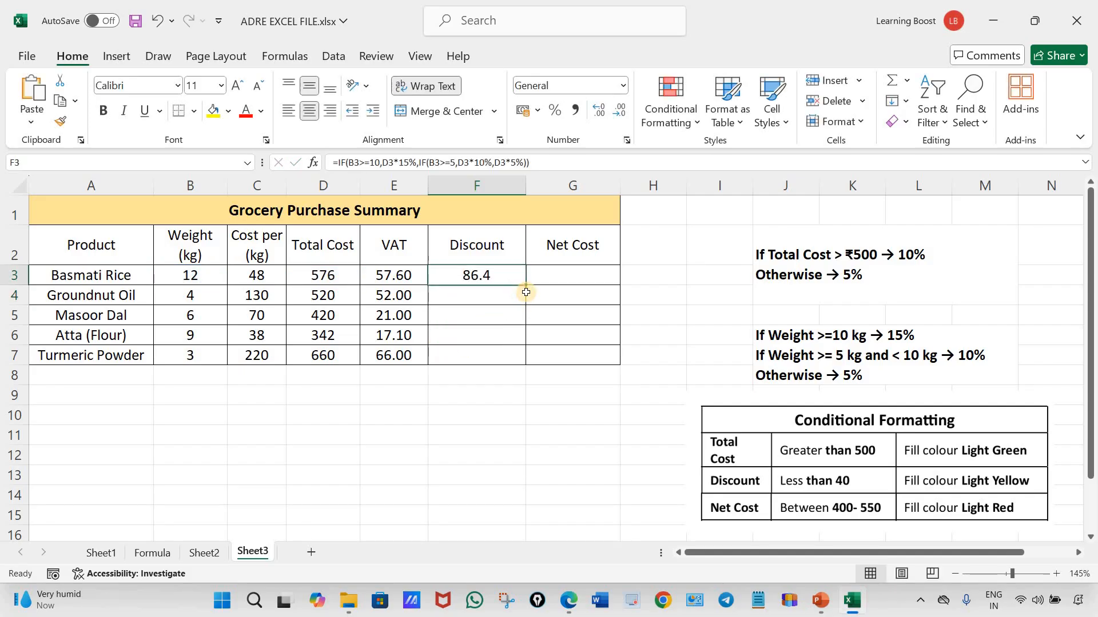
drag(525, 287, 501, 400)
click(495, 434)
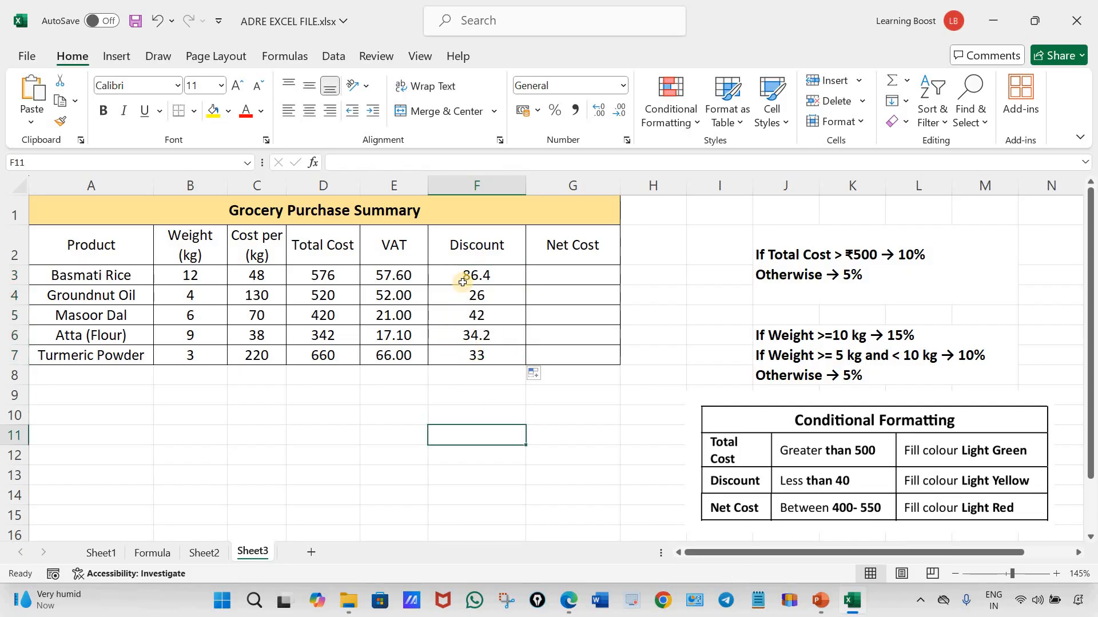
Format the Discount values in F3:F7 and the VAT values in E3:E7 with two decimal places
drag(461, 275, 466, 355)
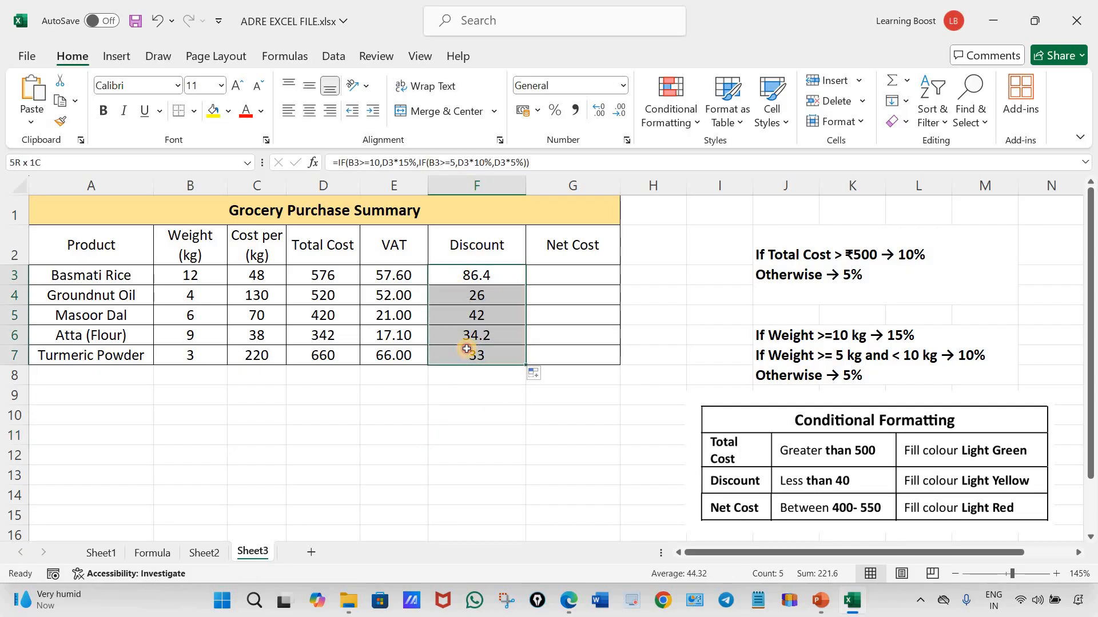
click(597, 114)
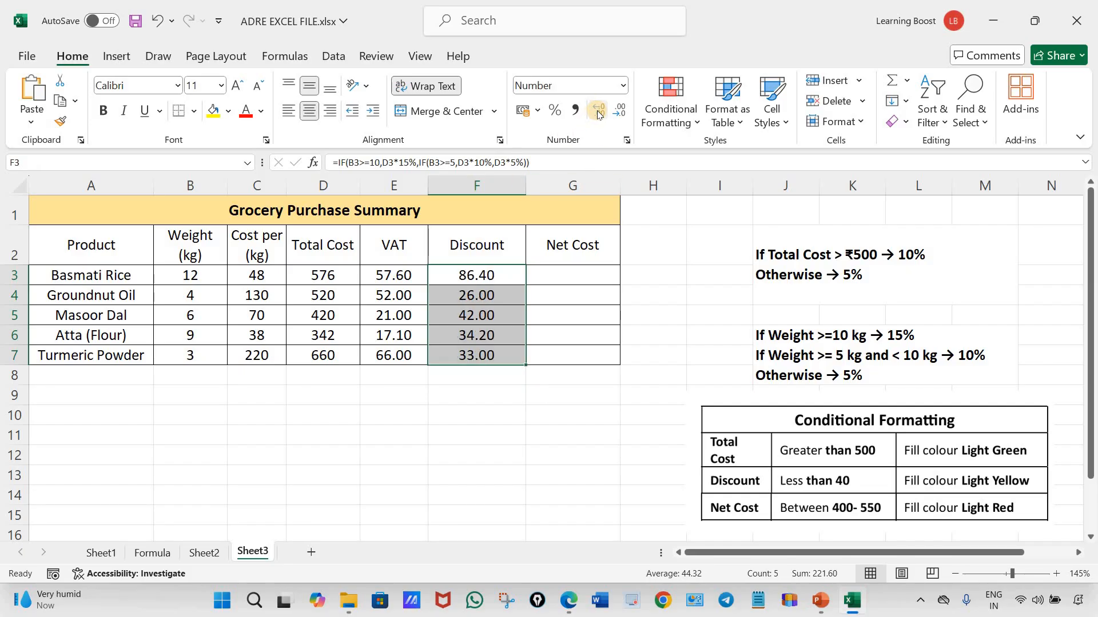
drag(384, 276, 384, 351)
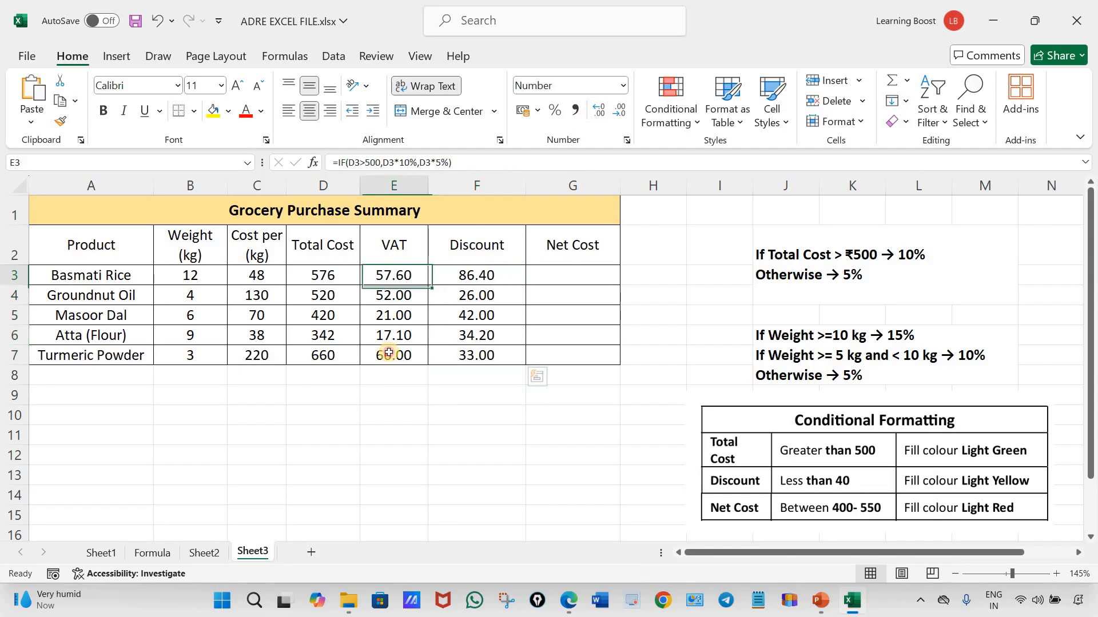
click(599, 111)
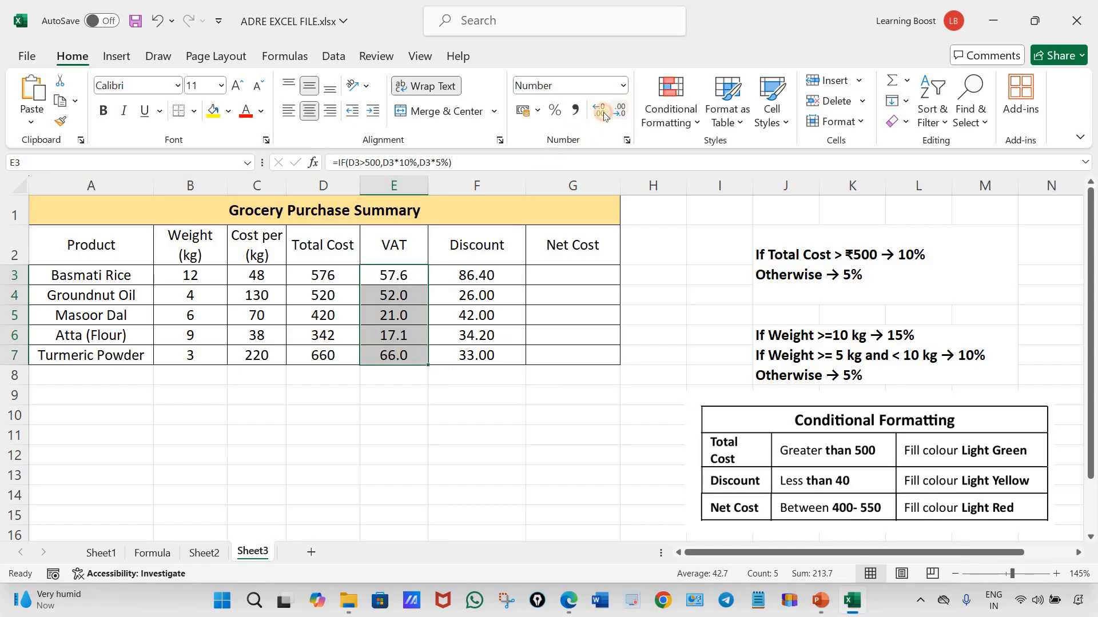
click(599, 112)
click(598, 111)
click(599, 111)
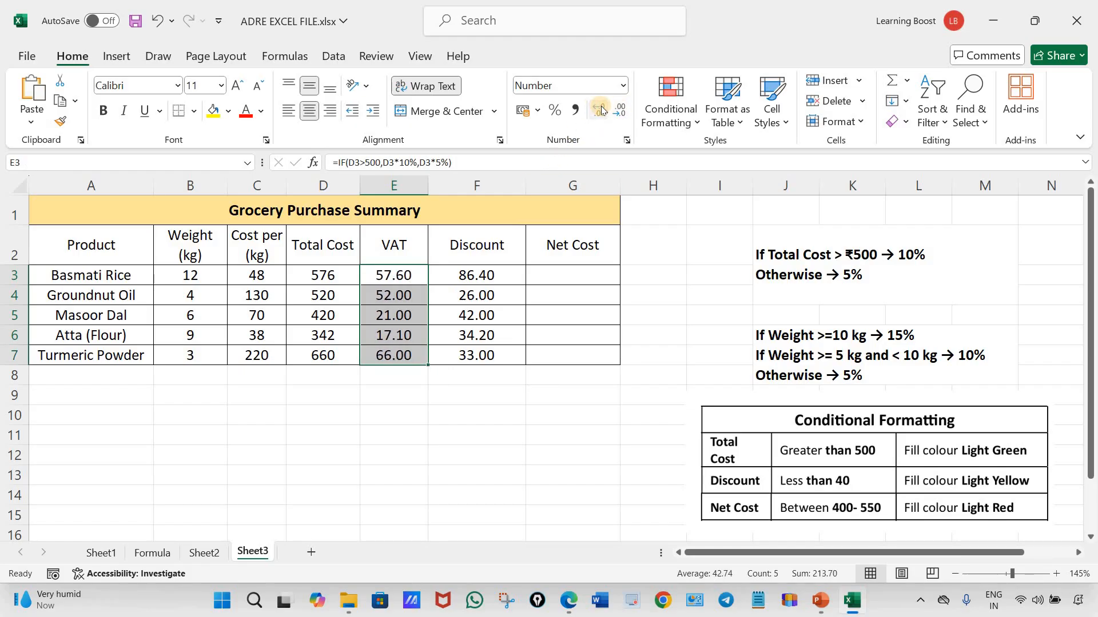
Review the nested IF formula in the Discount cell F3, leaving it without saving any edits
click(475, 276)
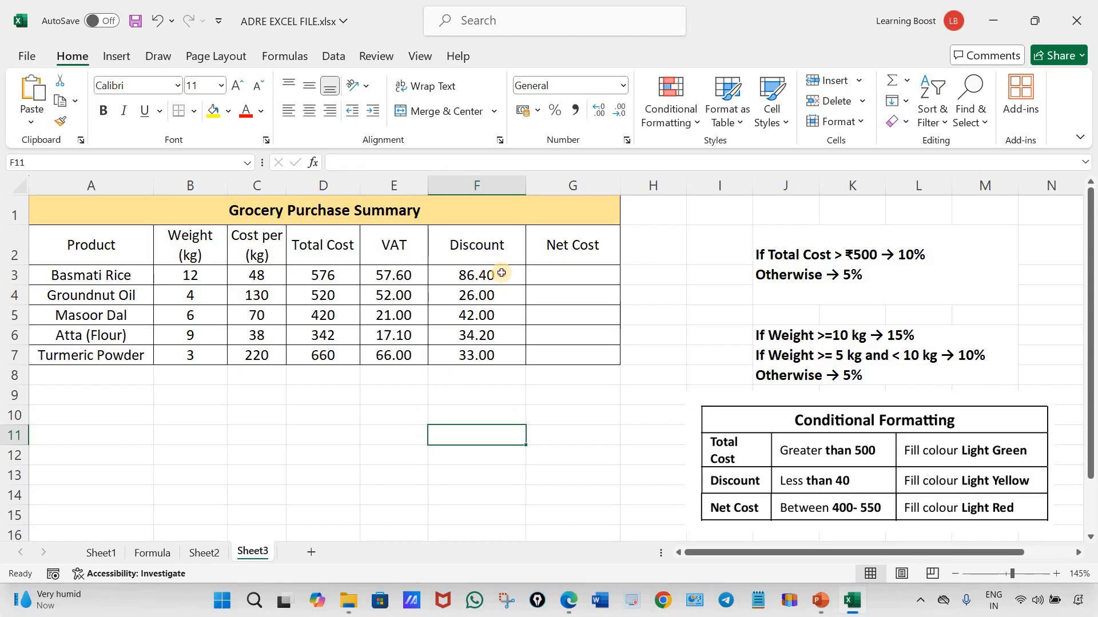
double_click(503, 275)
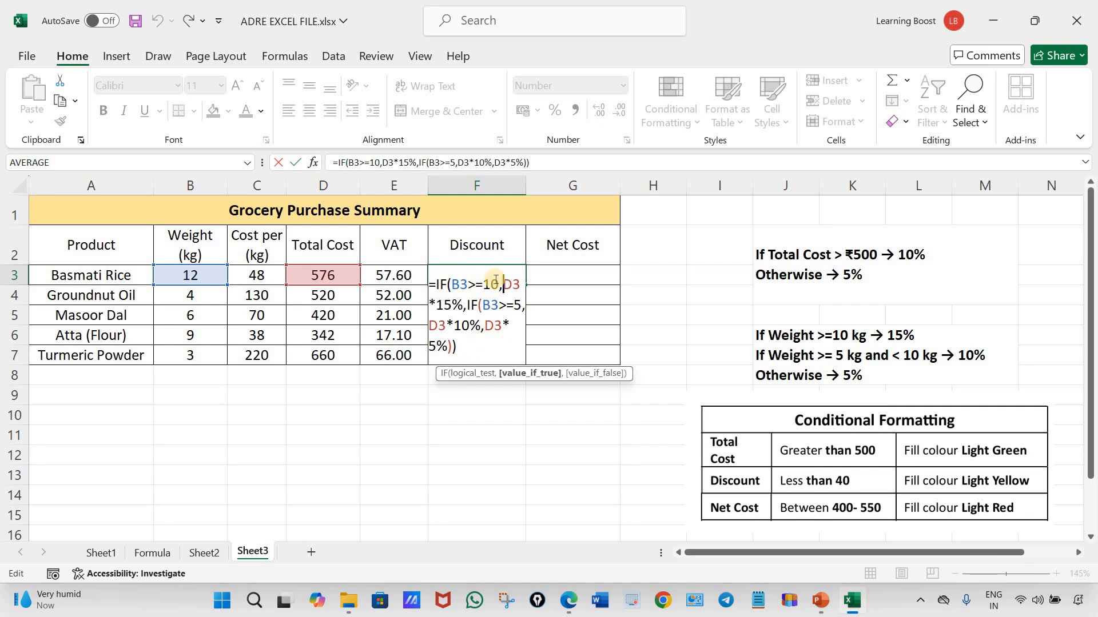
drag(502, 284, 457, 349)
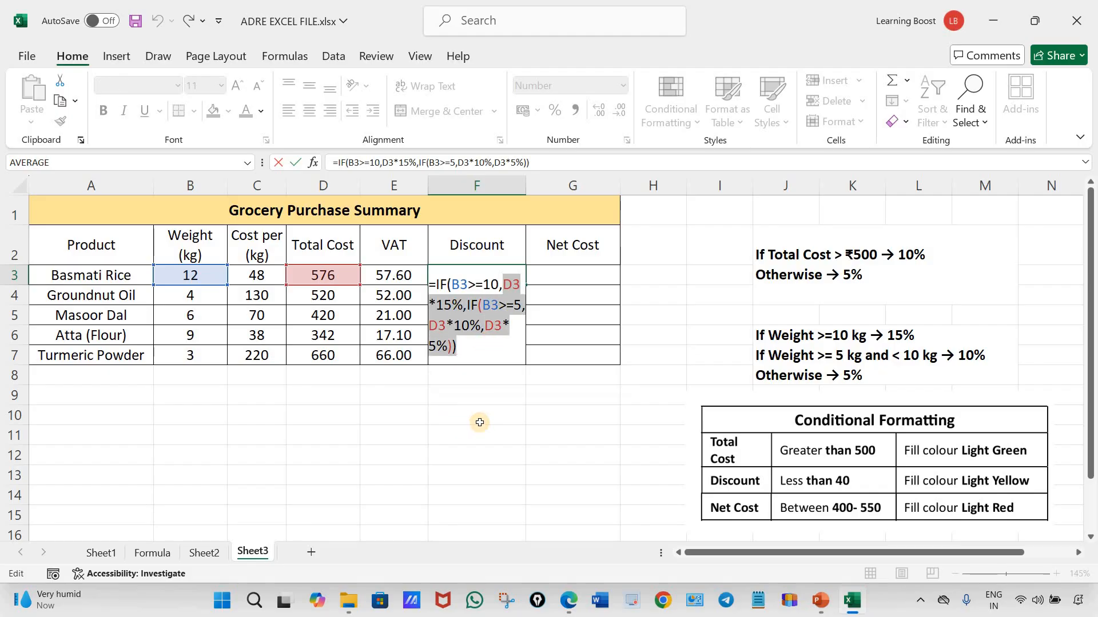
click(480, 425)
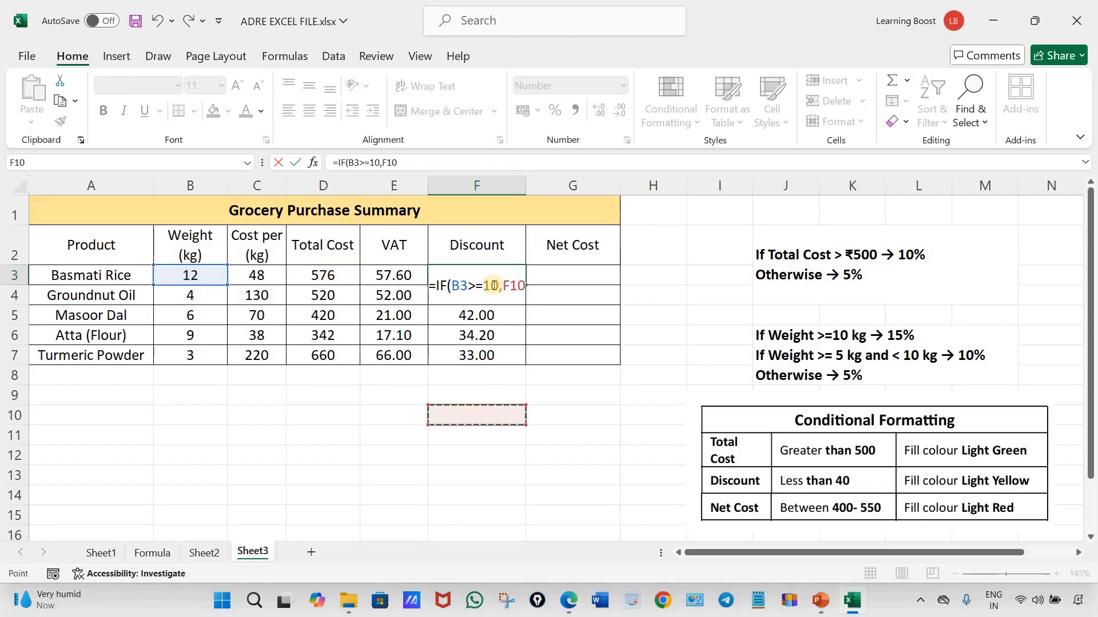
key(Escape)
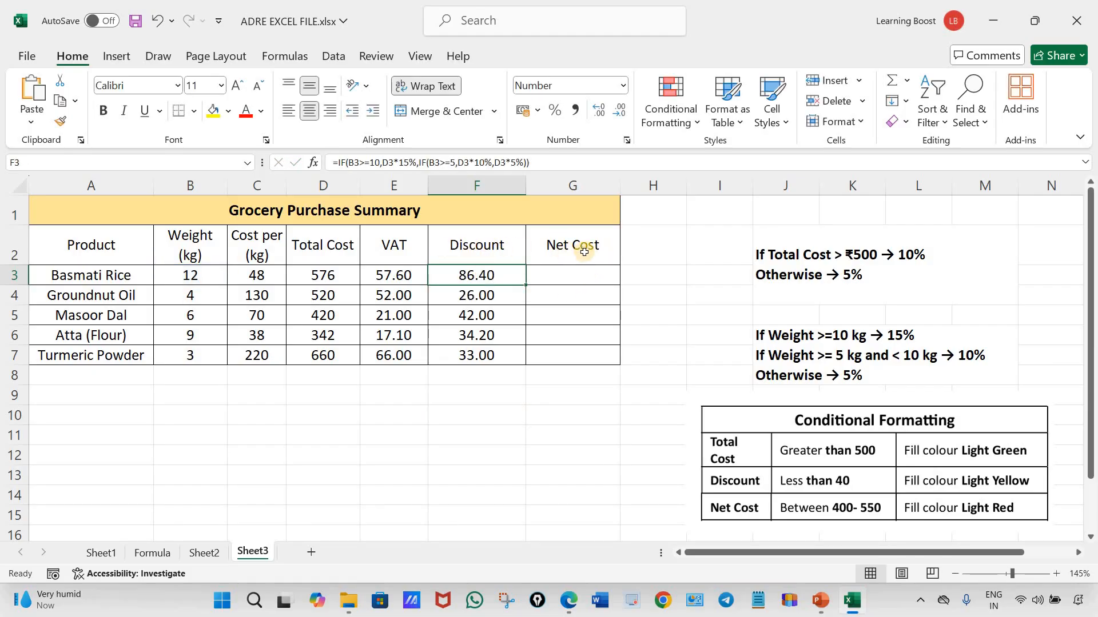
Replace the Net Cost header in G2 with "Discount"
click(566, 246)
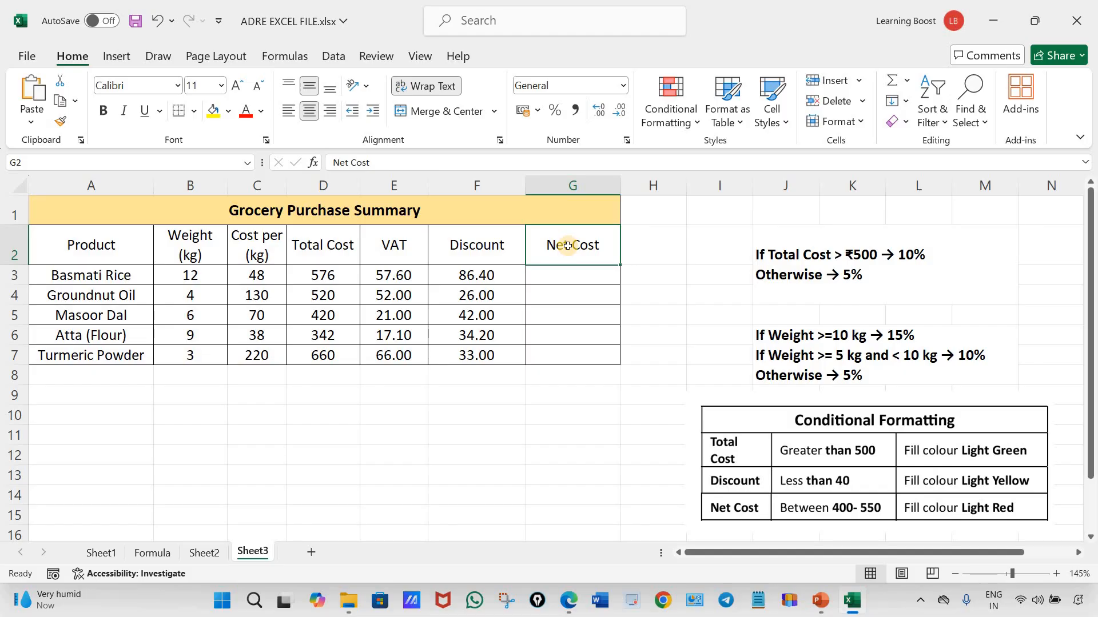
double_click(572, 248)
drag(606, 248, 537, 252)
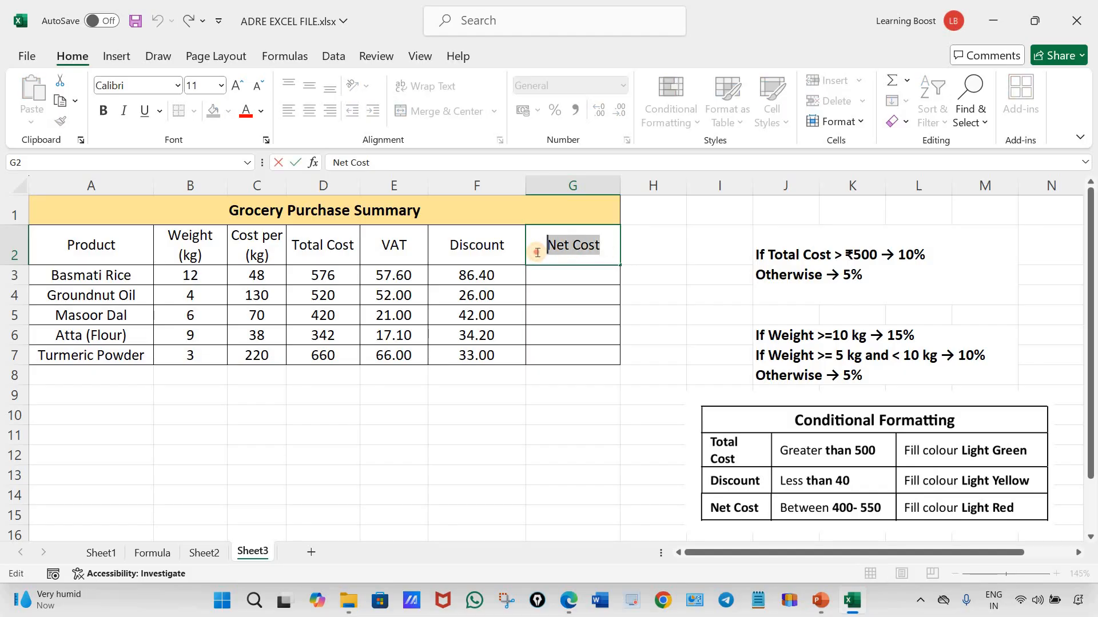
text(Di)
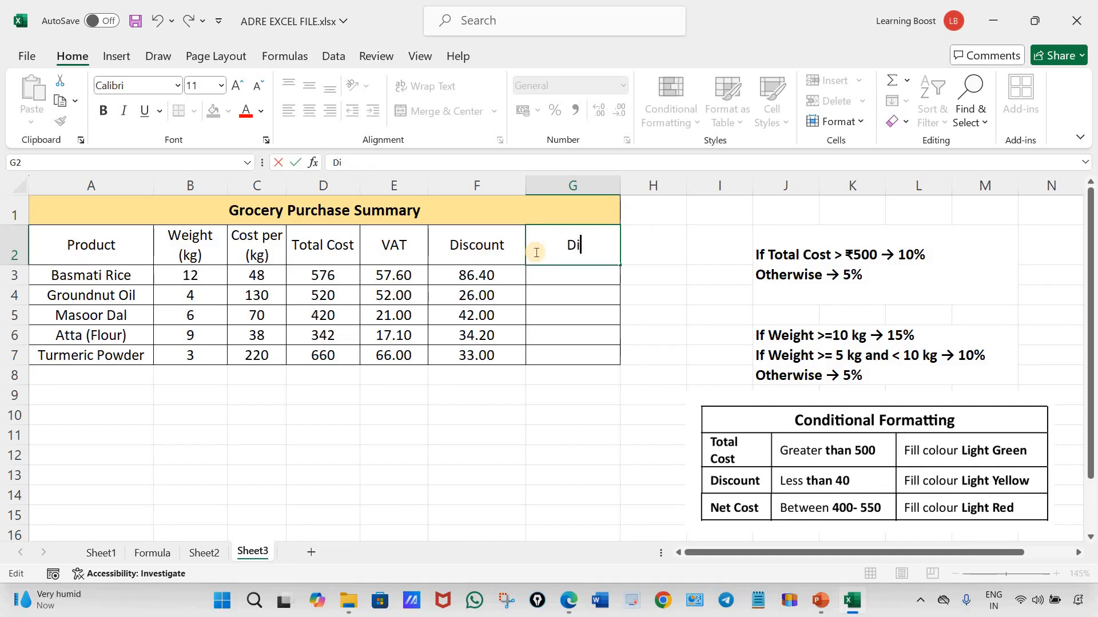
text(scount)
click(619, 426)
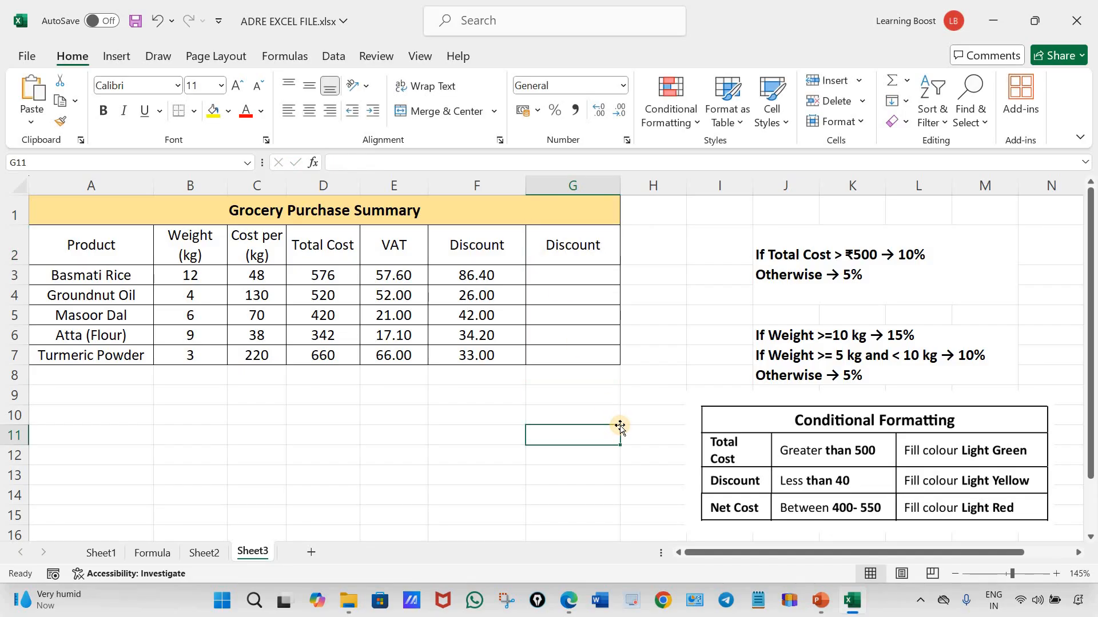
Begin an IF formula in G3 with the logical test B3>=10
click(582, 275)
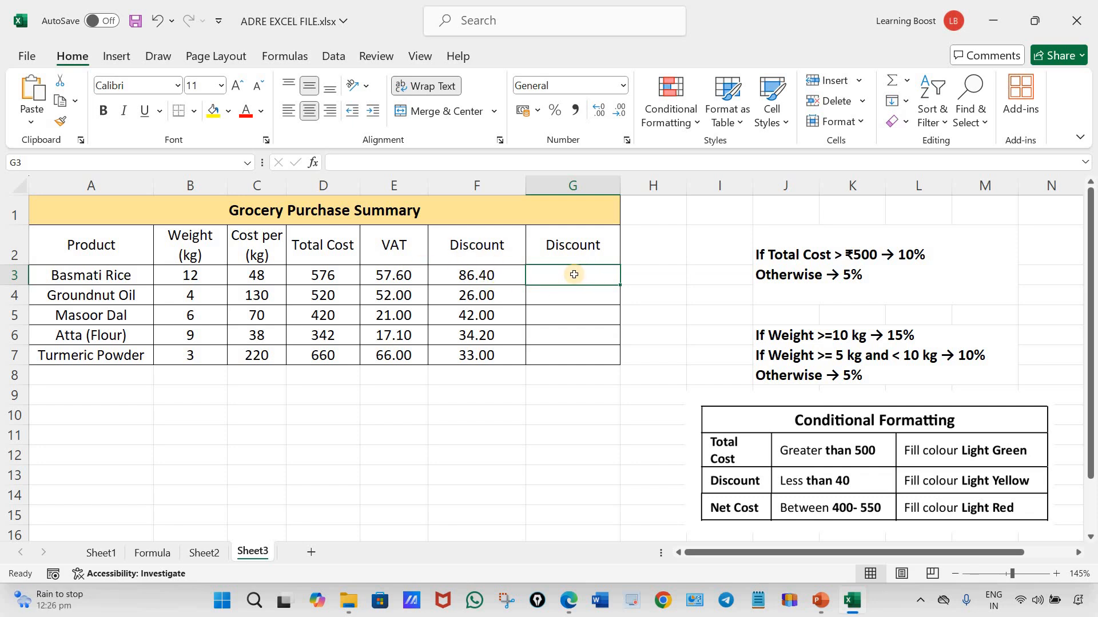
text(=)
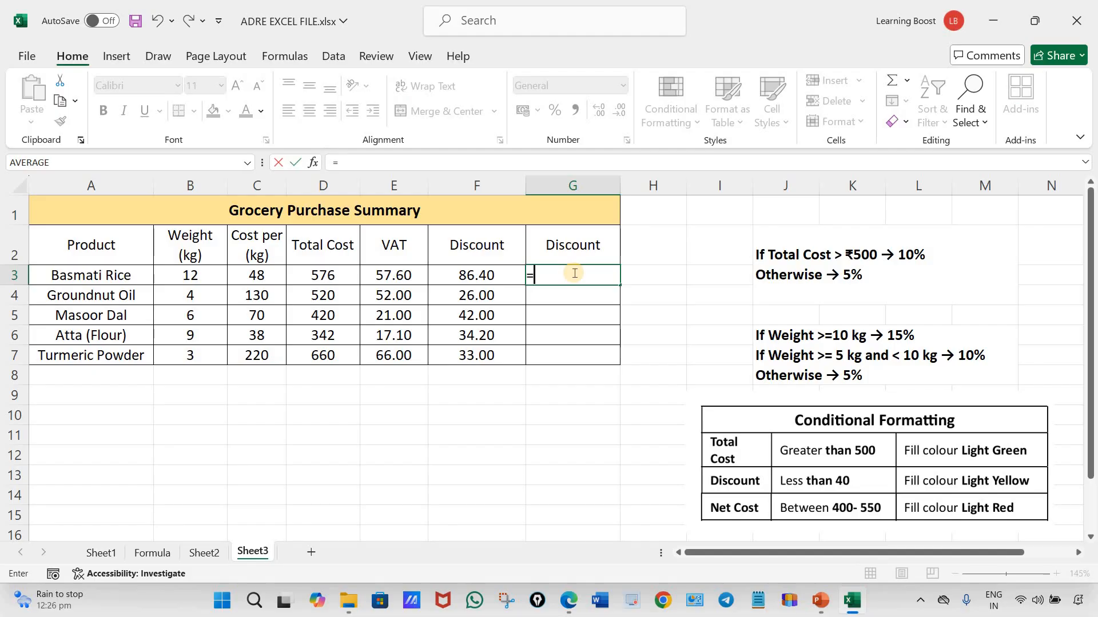
text(if)
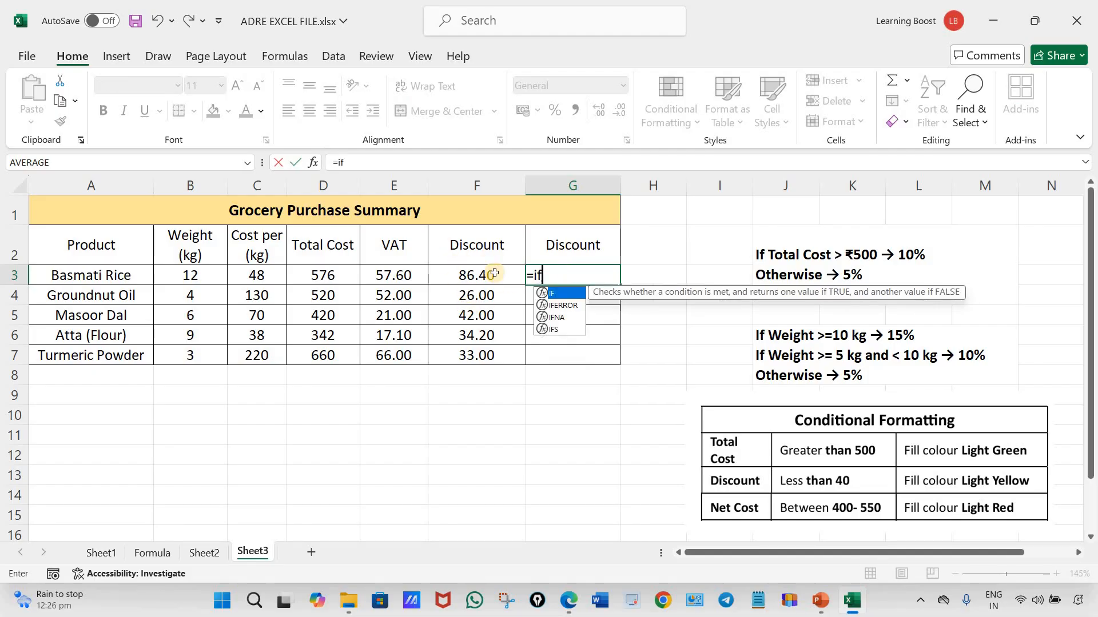
double_click(553, 293)
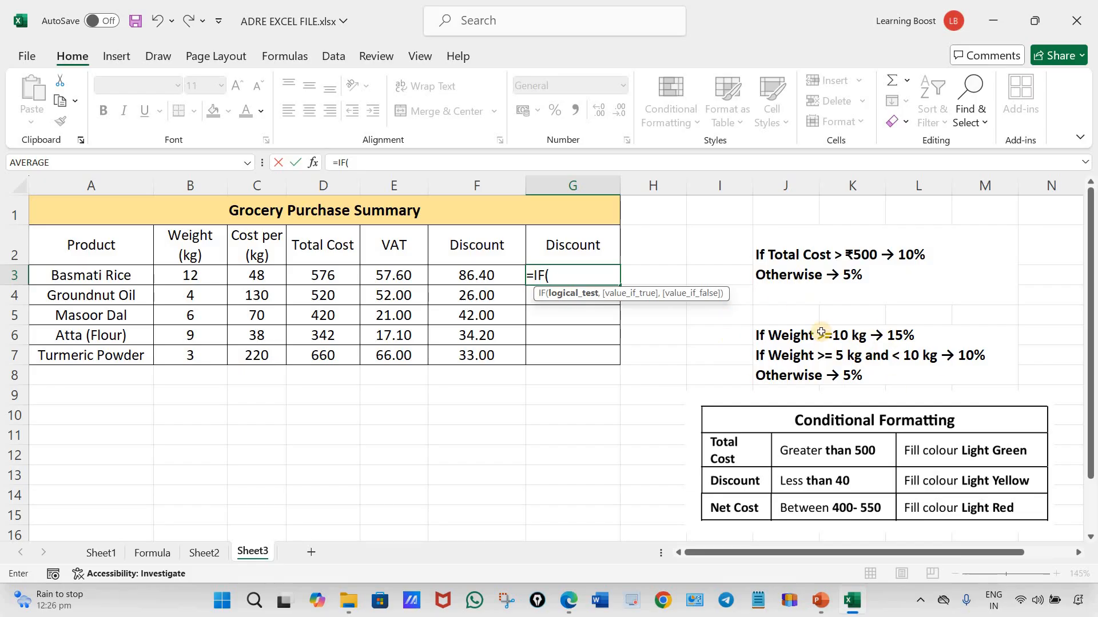
click(199, 280)
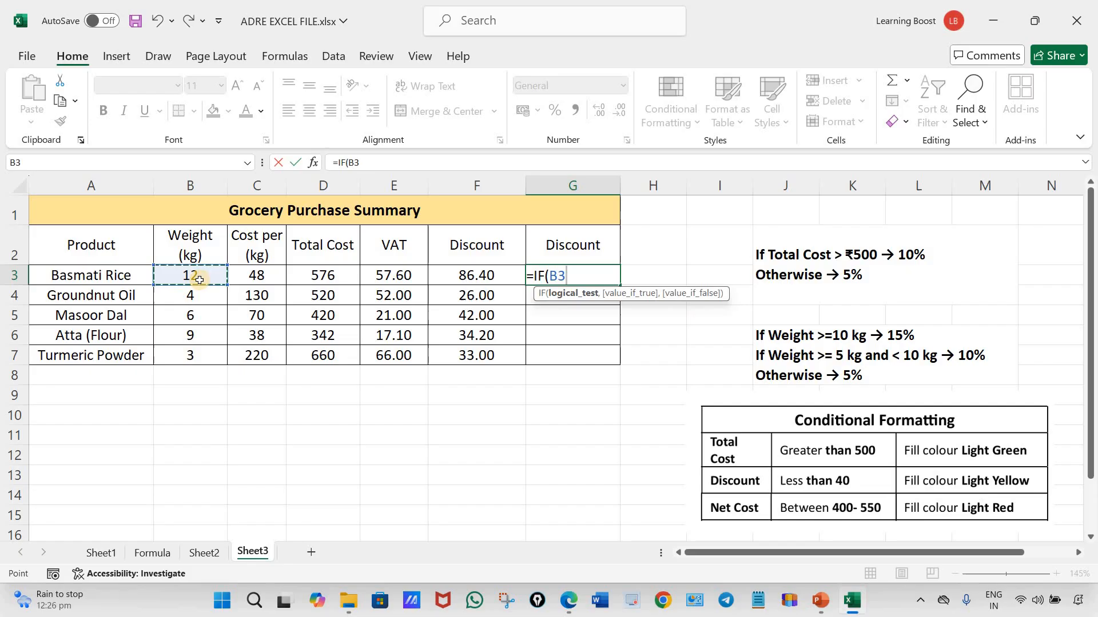
text(>=10)
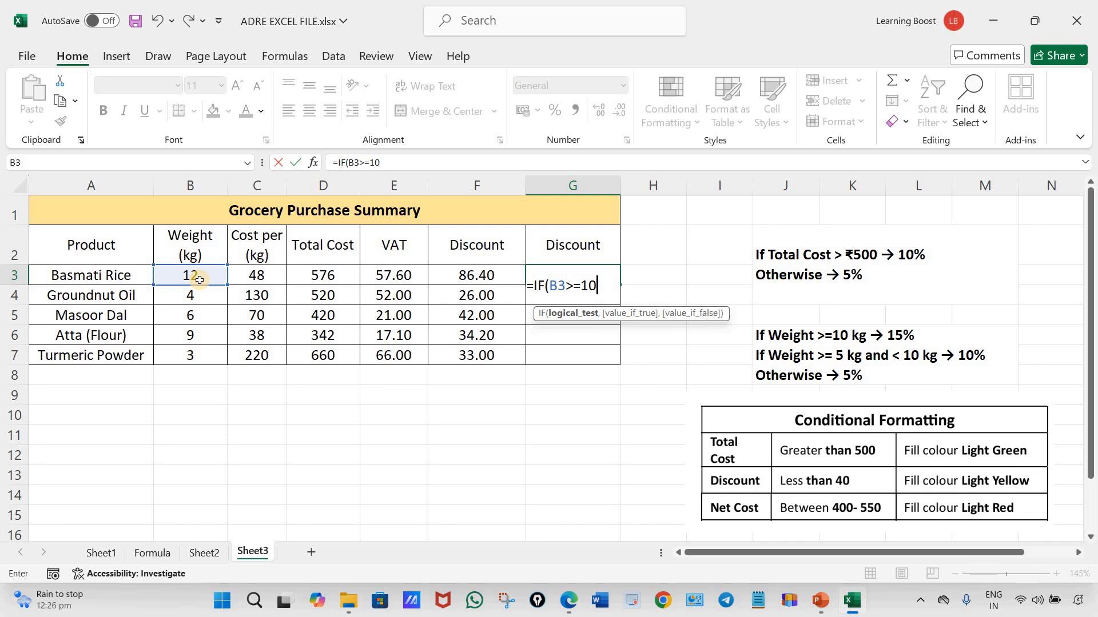
Set the true result of the IF formula in G3 to D3*15% and continue to its false argument
text(,)
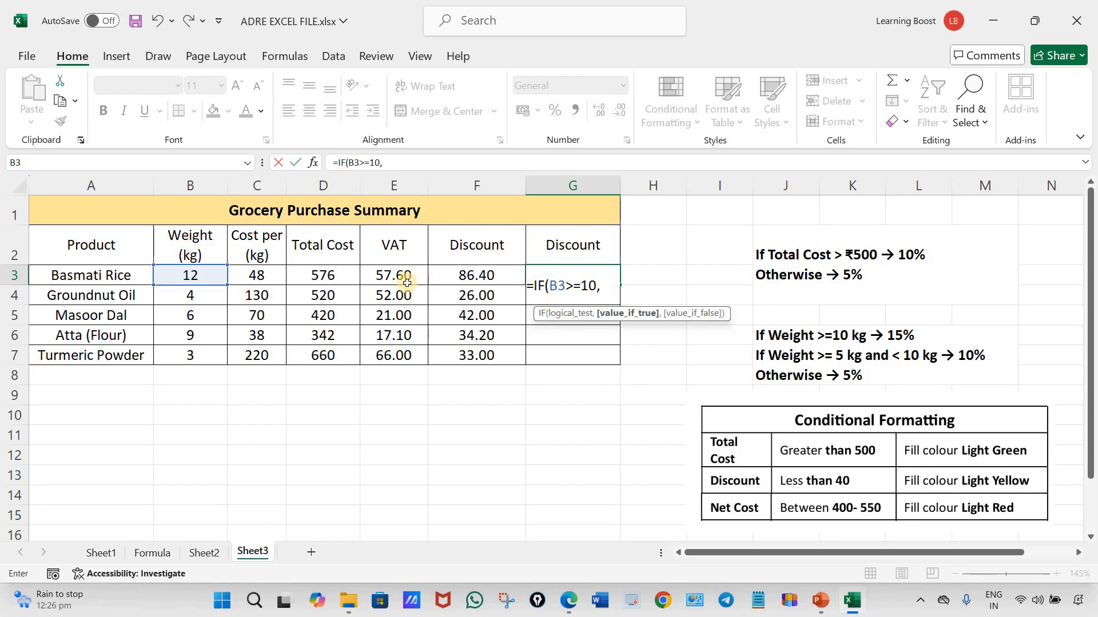
click(334, 275)
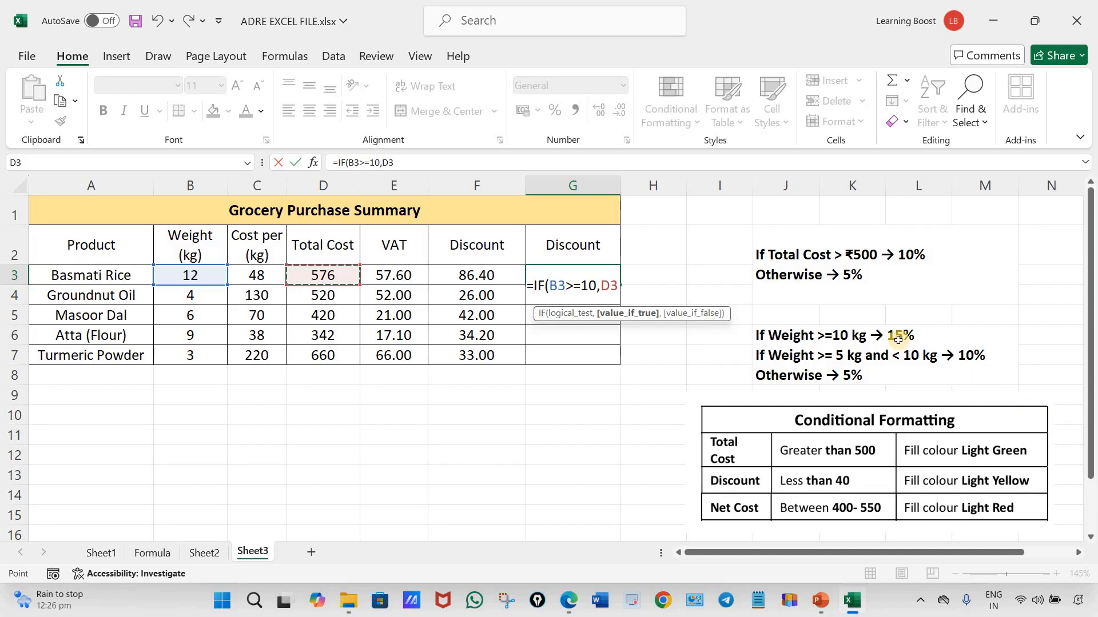
text(*)
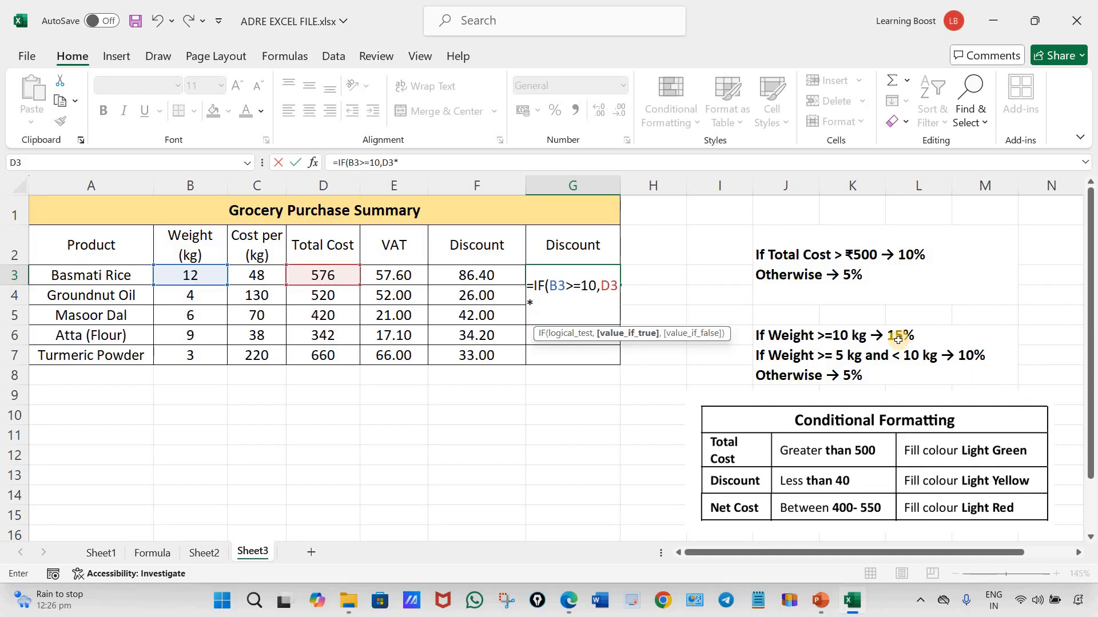
text(154)
text(%)
text(,)
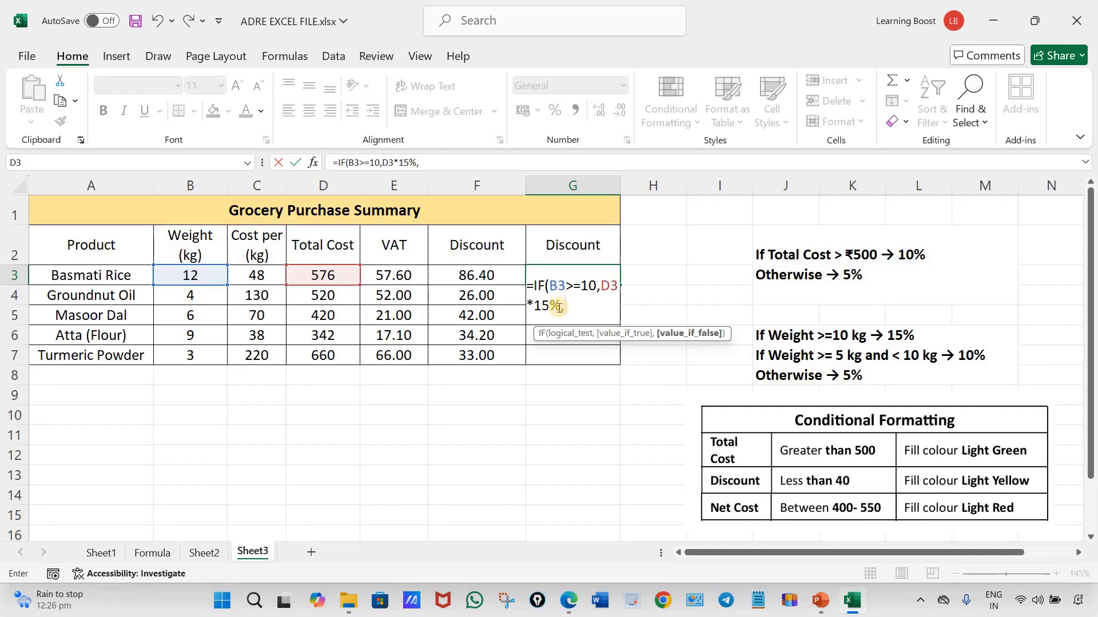
Copy the IF(B3>=10,D3*15% portion of the G3 formula and paste it as the false result
mouse_move(559, 307)
mouse_down()
mouse_move(535, 286)
mouse_move(550, 304)
mouse_move(572, 303)
mouse_up()
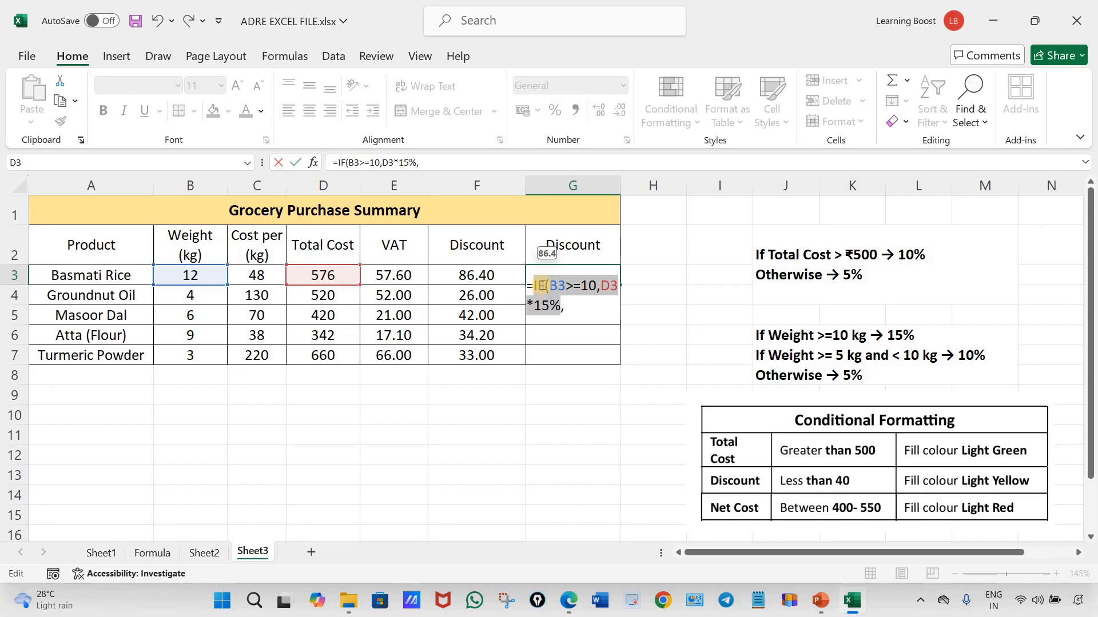
key(ctrl+c)
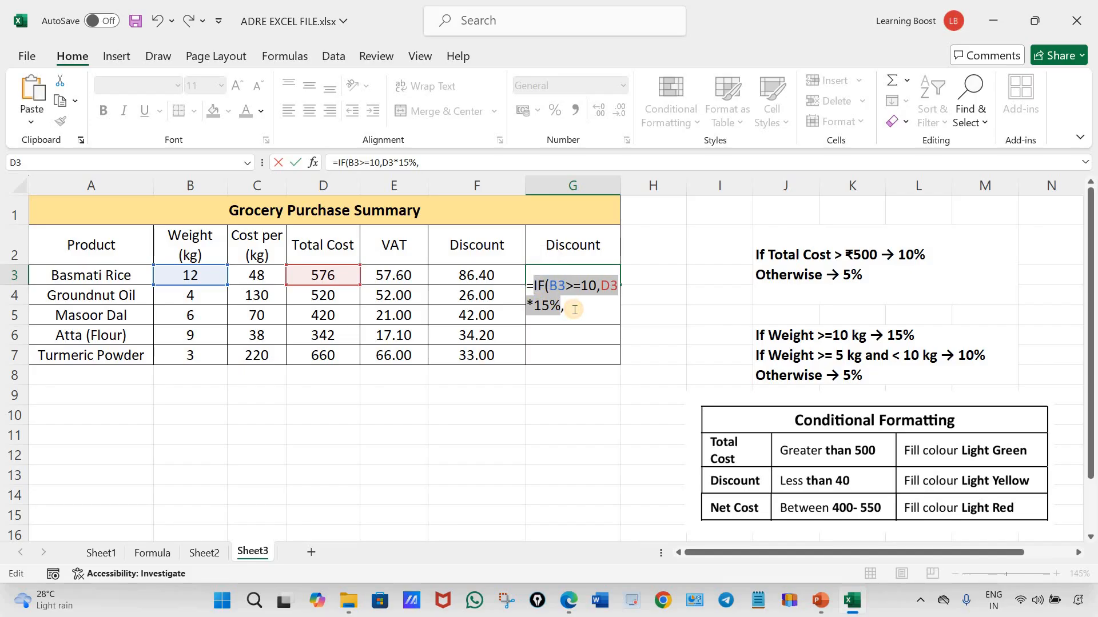
click(574, 308)
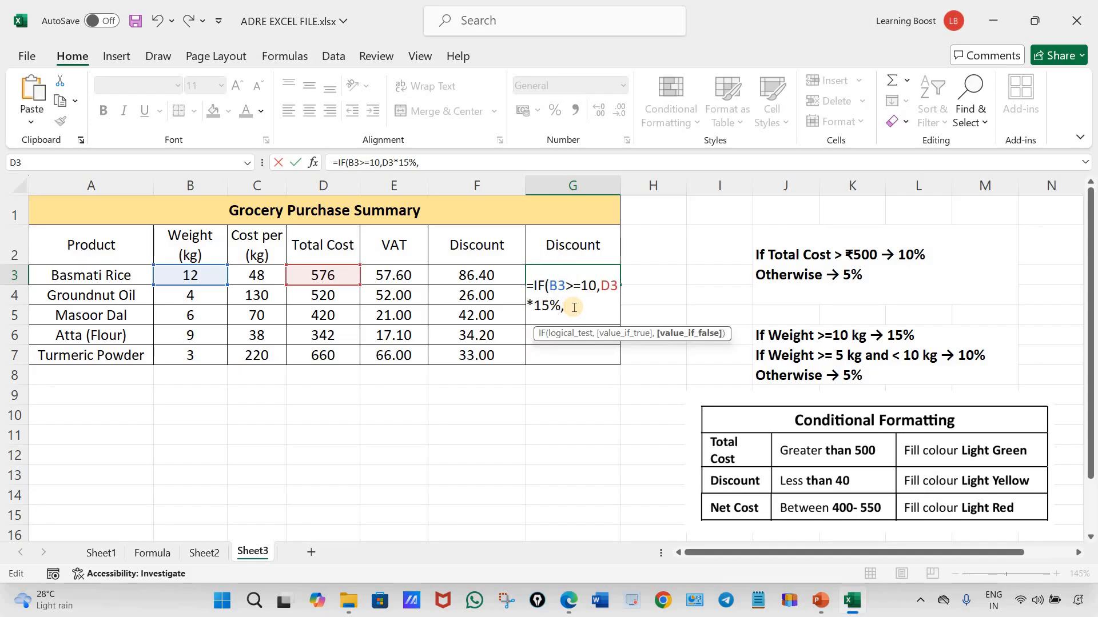
key(ctrl+v)
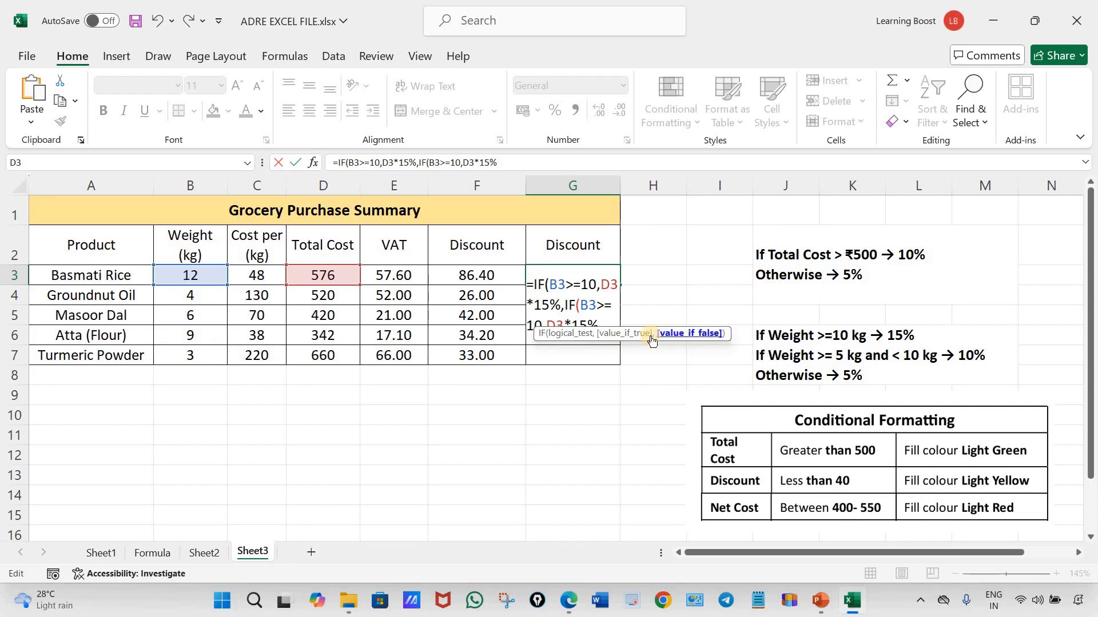
Change the pasted IF in G3 to test B3>=5 and return D3*10% when true
drag(645, 342, 568, 442)
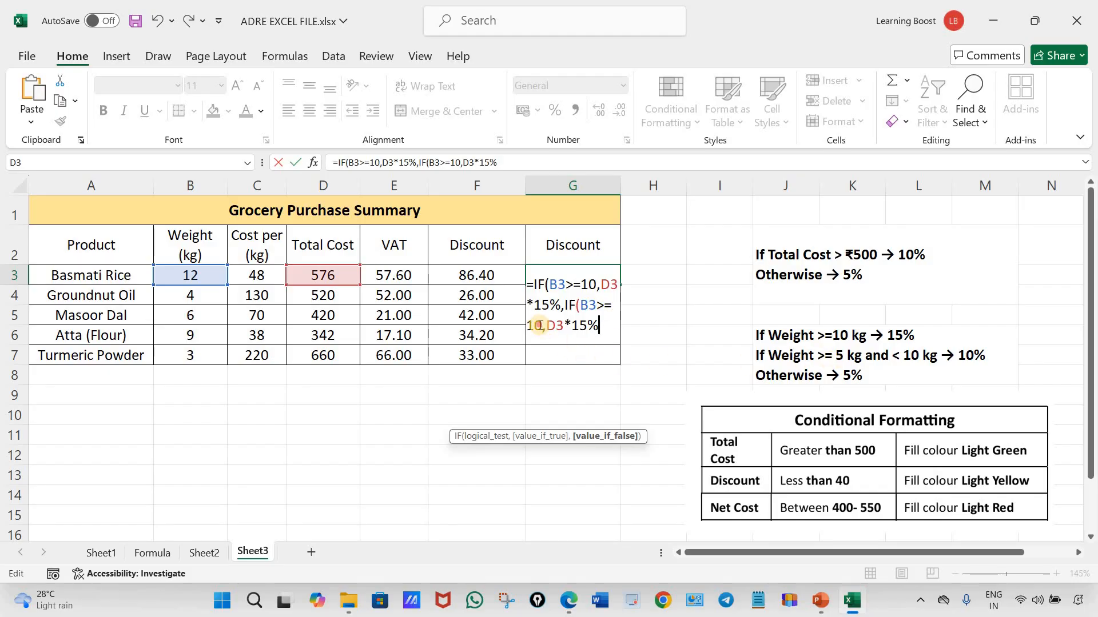
drag(543, 324, 524, 324)
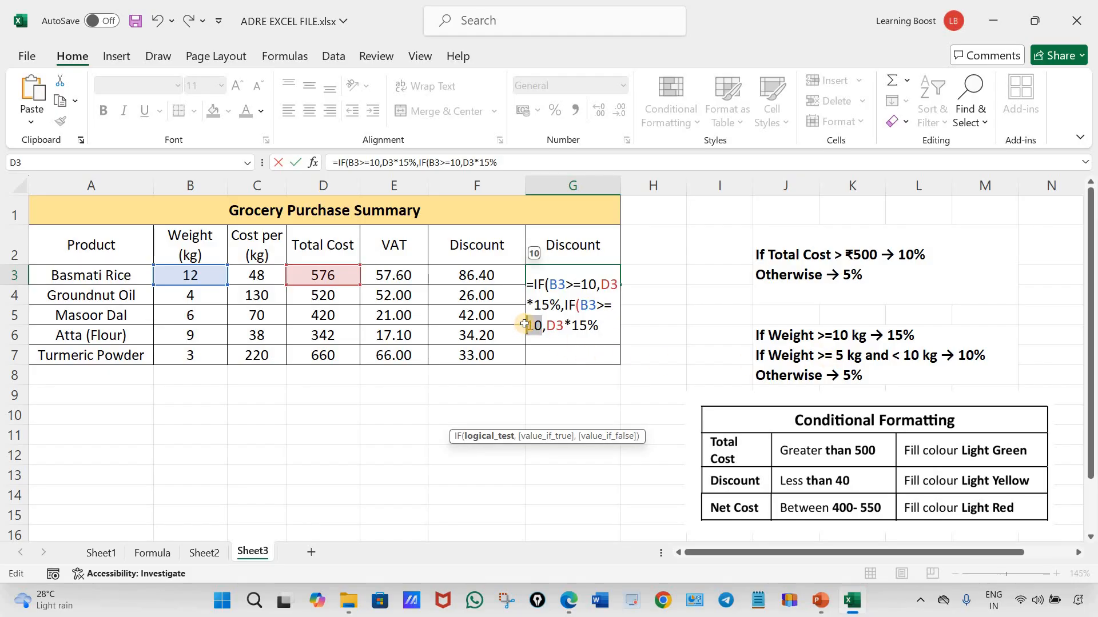
text(5)
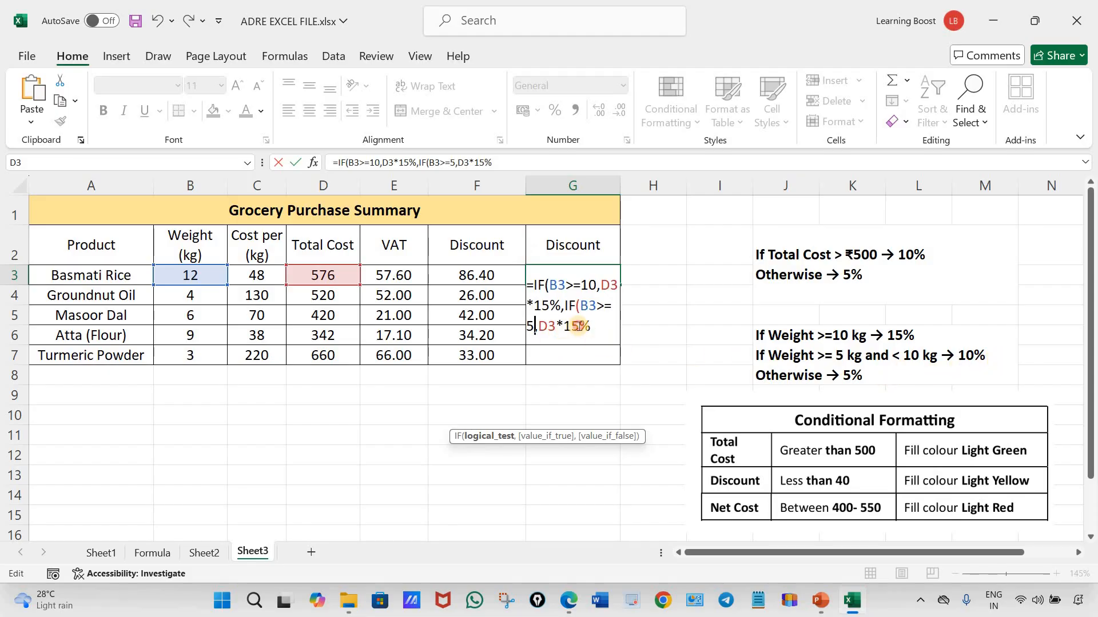
click(585, 332)
key(BackSpace)
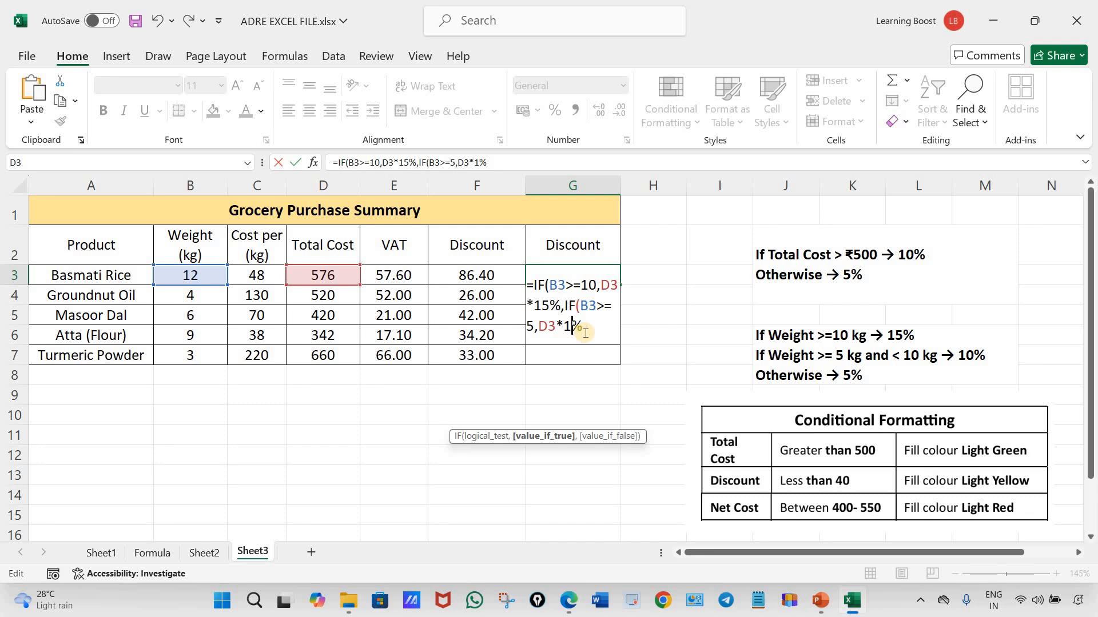
text(0)
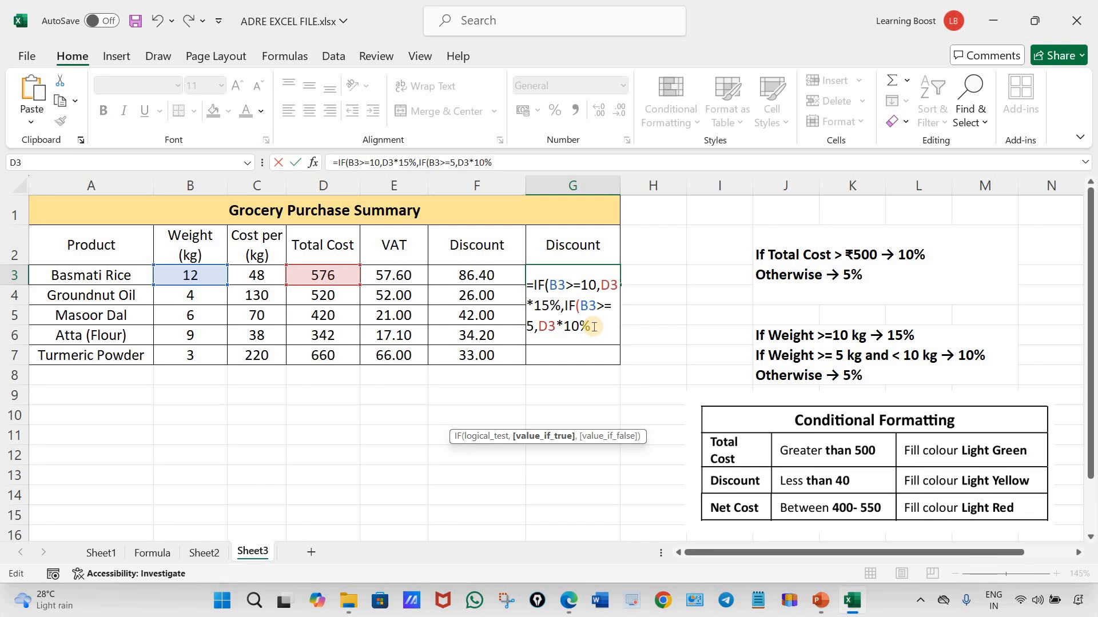
text(,)
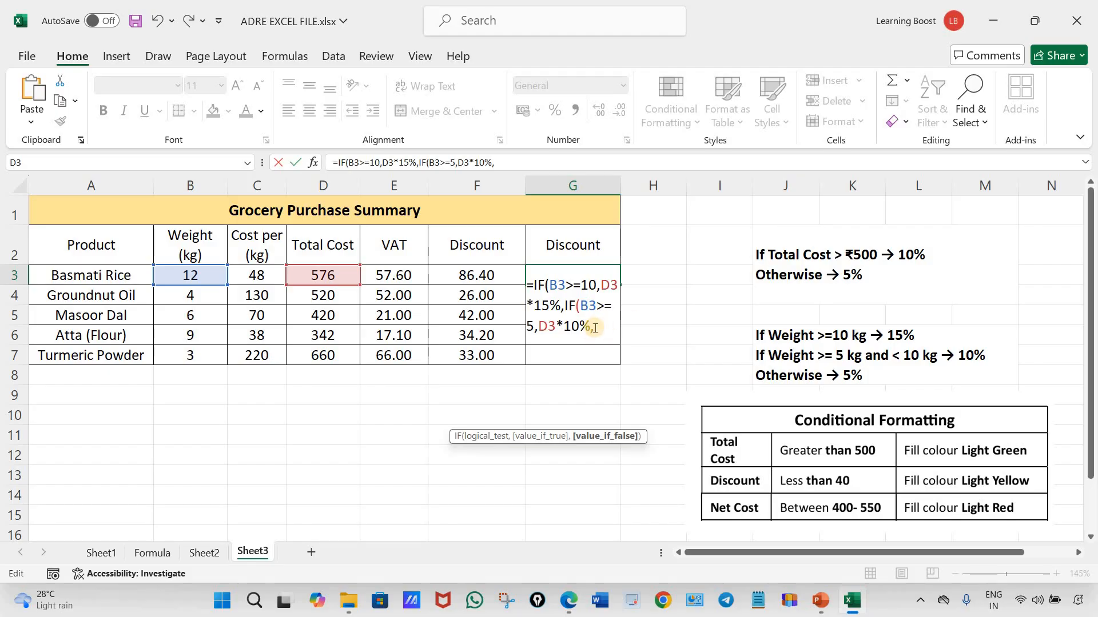
Add D3*5% as the nested IF's false result in G3 and close both functions
click(329, 275)
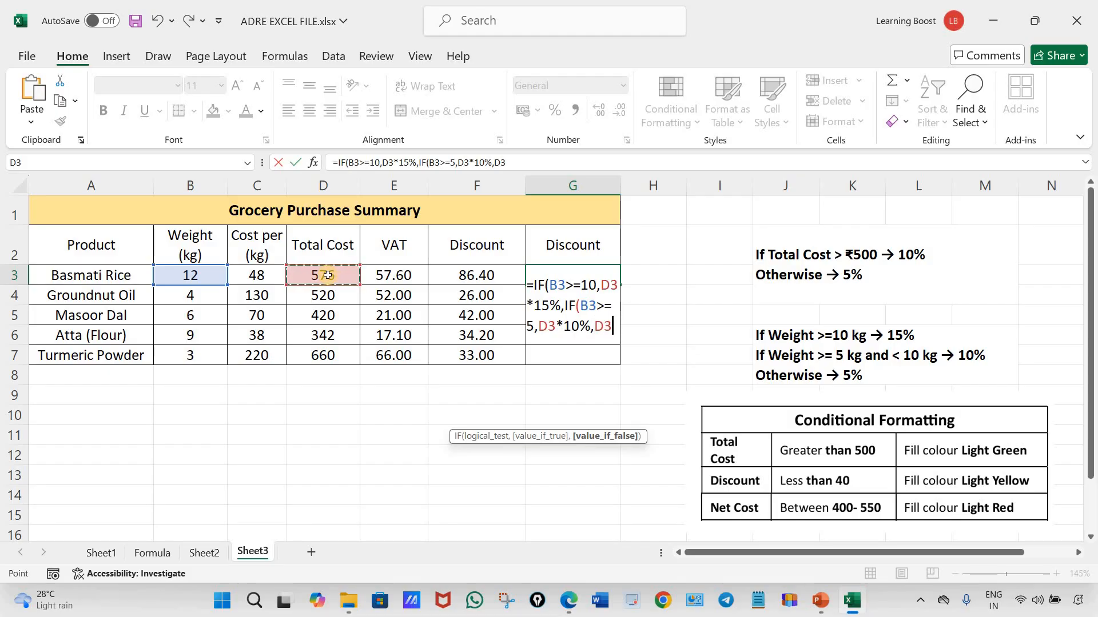
text(*5%)
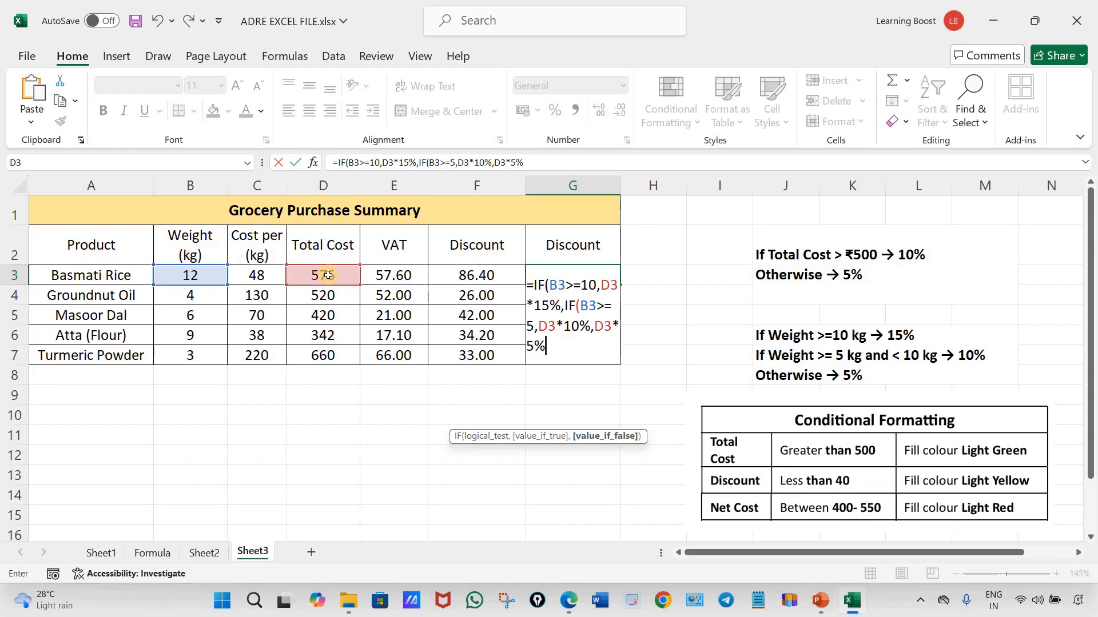
text()))
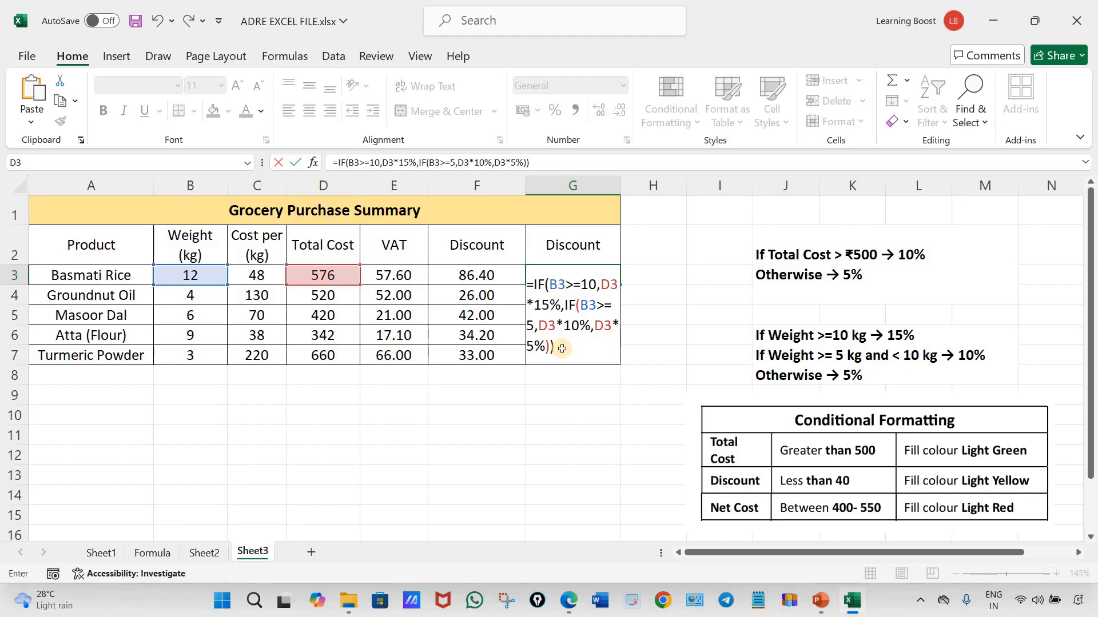
Enter the nested IF formula in G3 and fill it down the column to G7
key(Return)
click(607, 277)
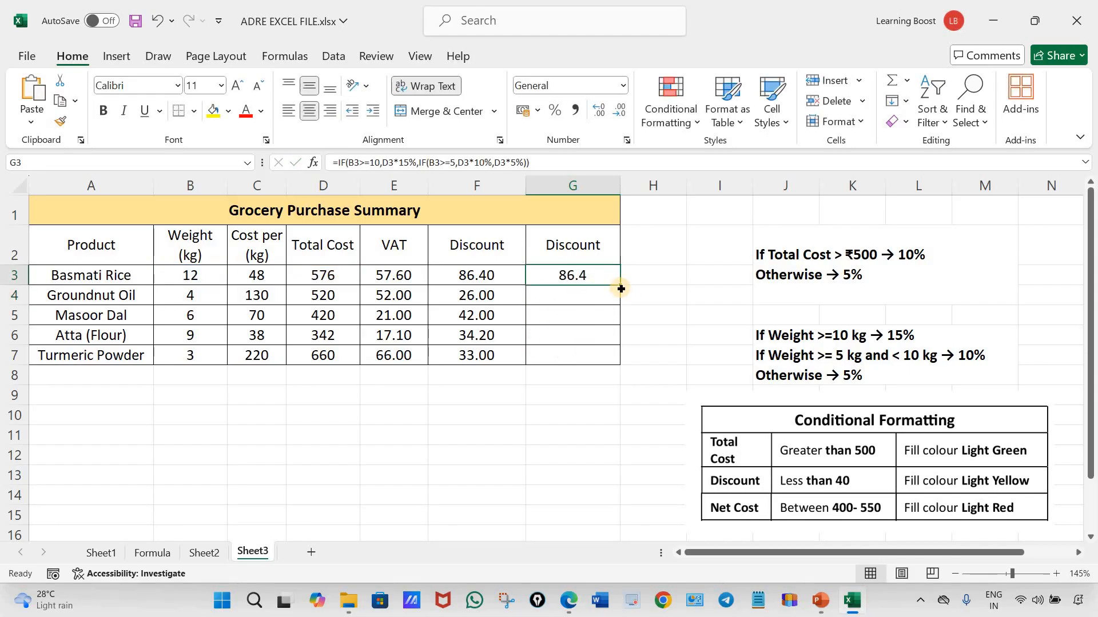
drag(620, 289, 610, 360)
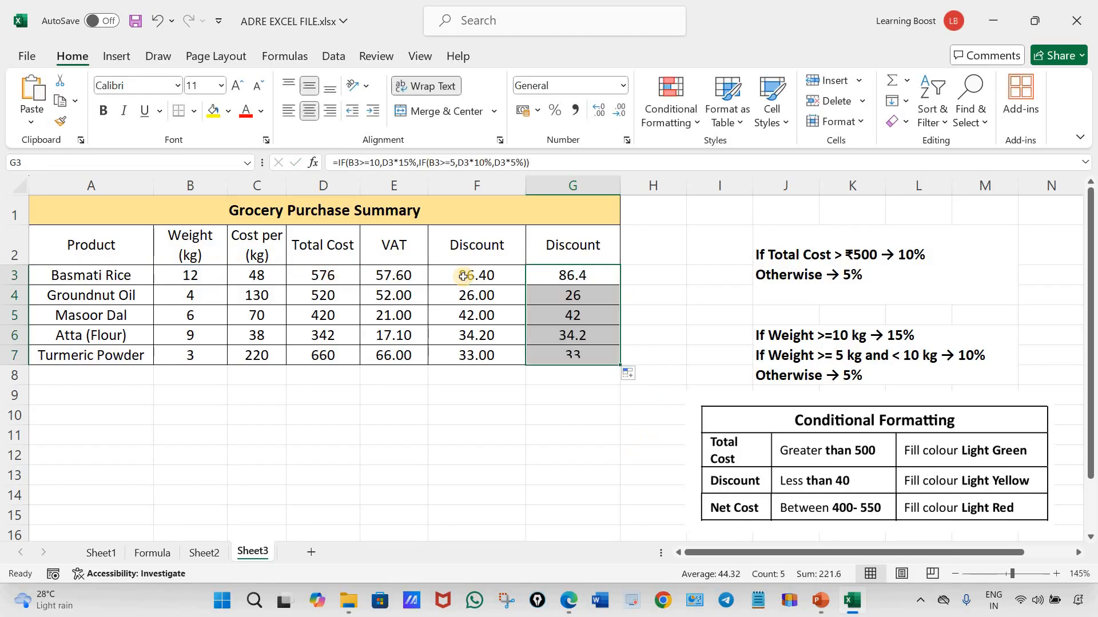
Clear the repeated discount results from G3:G7
click(652, 435)
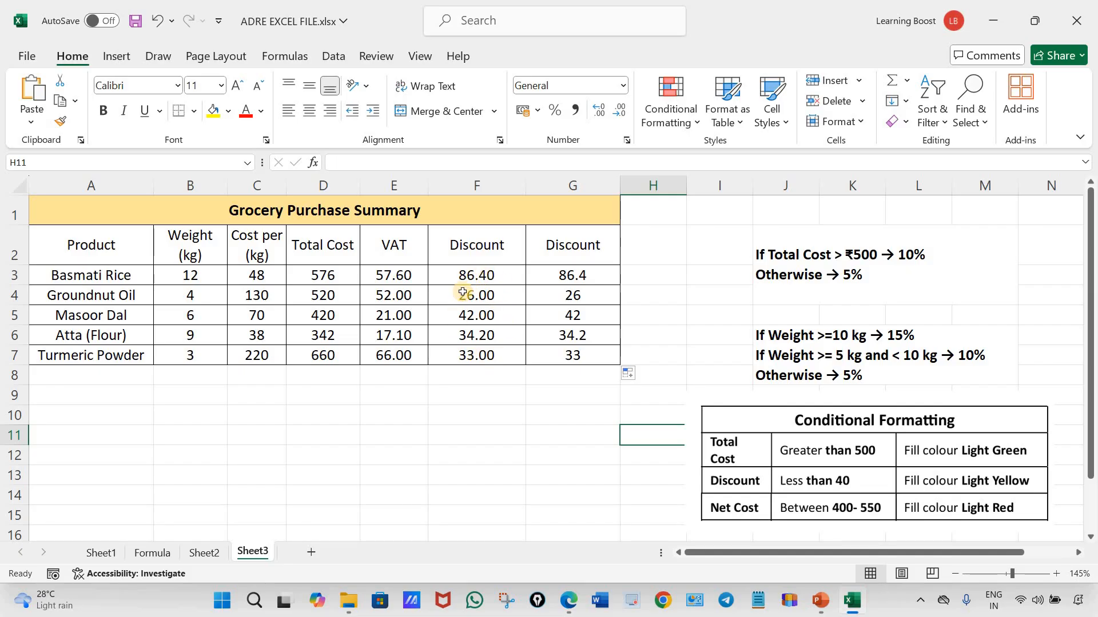
drag(584, 275, 578, 354)
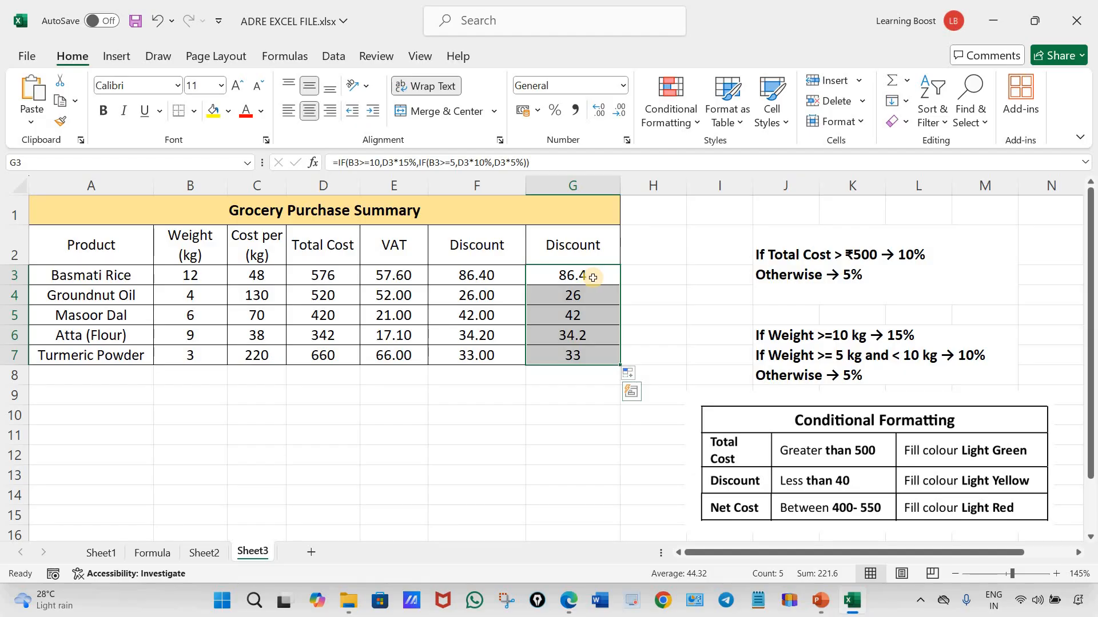
key(Delete)
Check the last column's heading in the question PDF and replace the heading in G2 with Net Cost
click(578, 248)
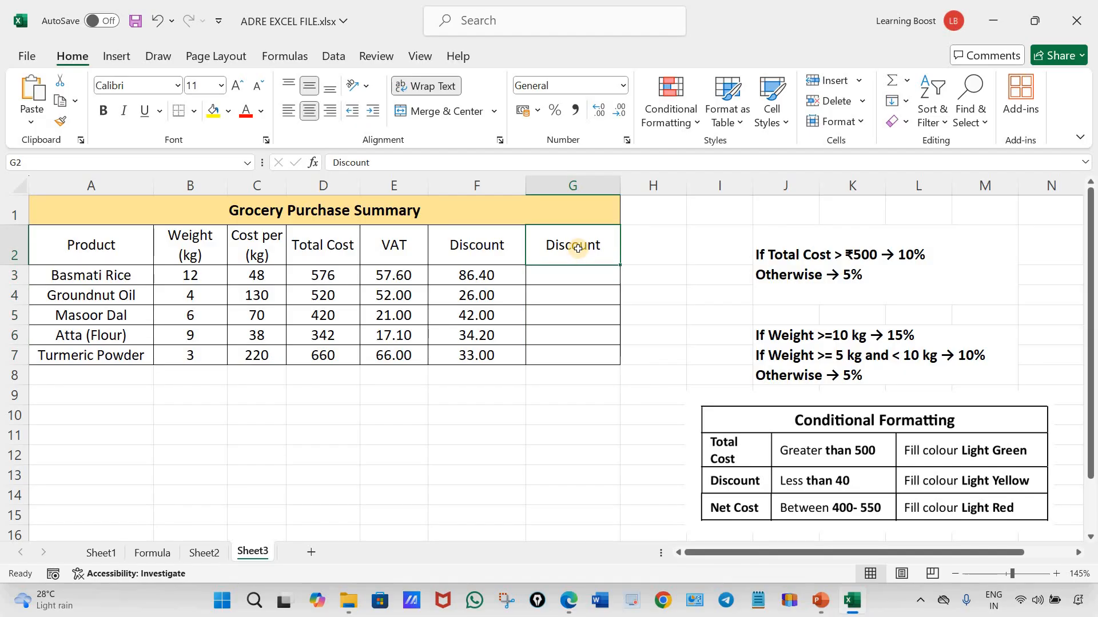
click(570, 601)
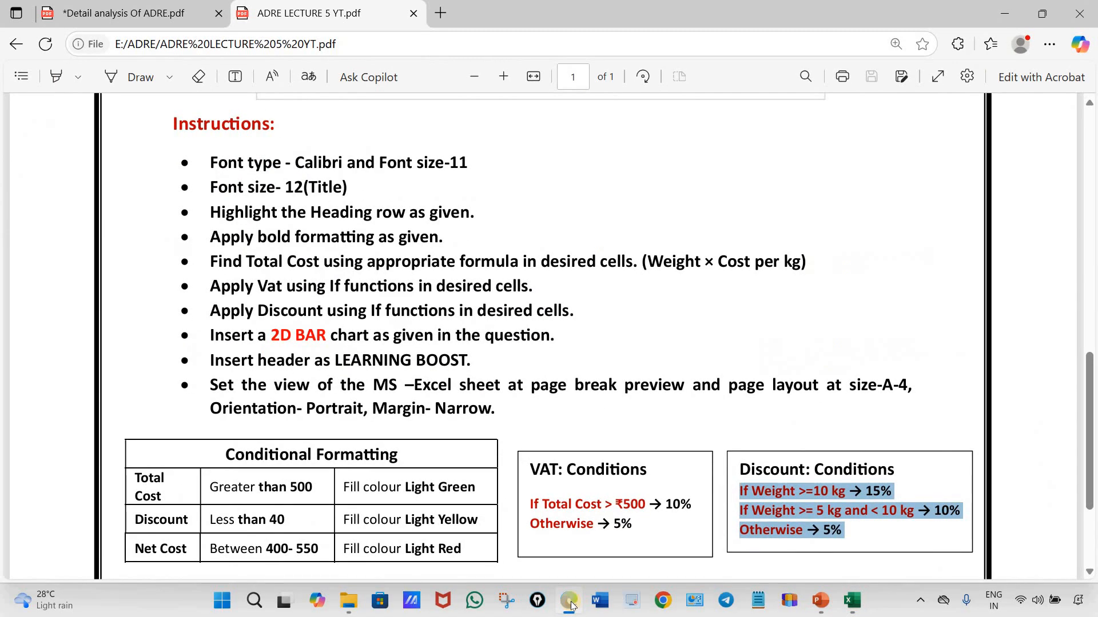
scroll(662, 311, up, 6)
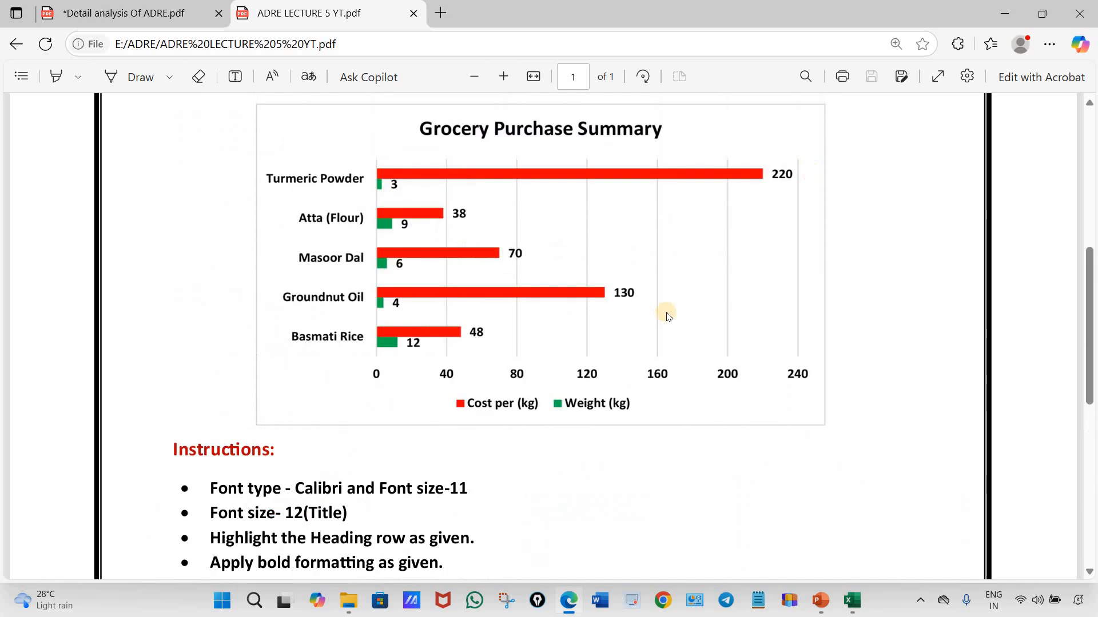
scroll(901, 226, up, 3)
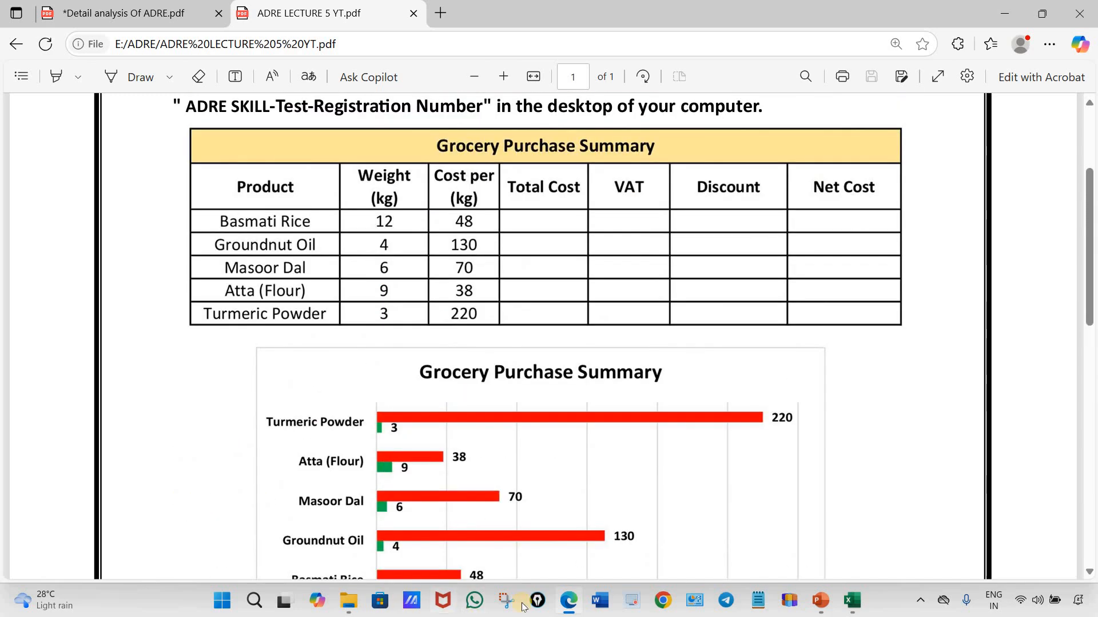
mouse_move(569, 601)
click(579, 246)
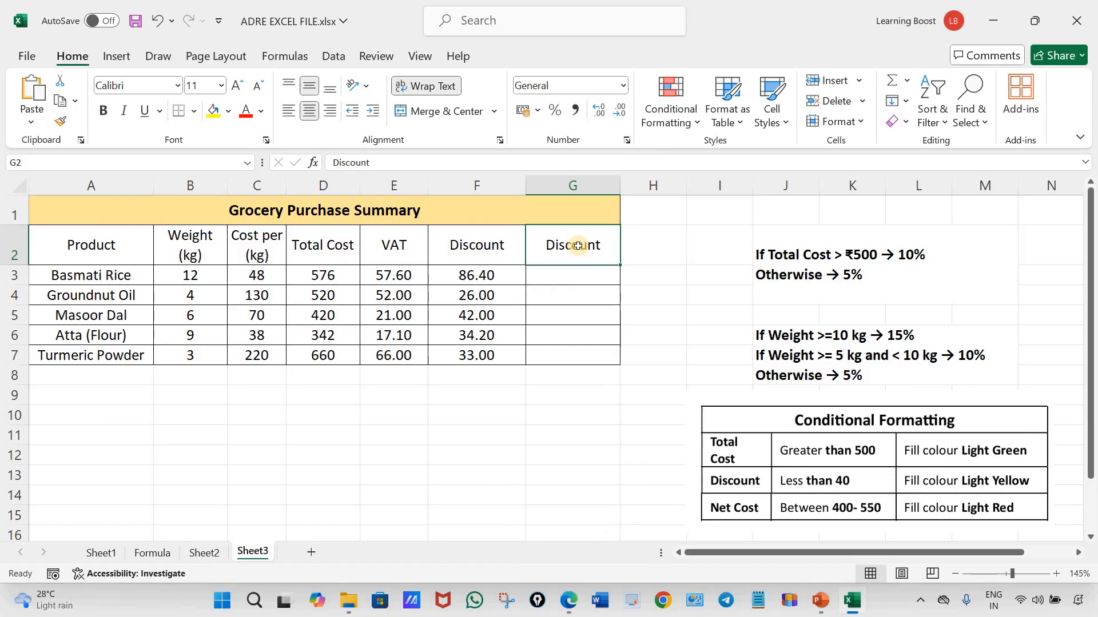
text(Net Cost)
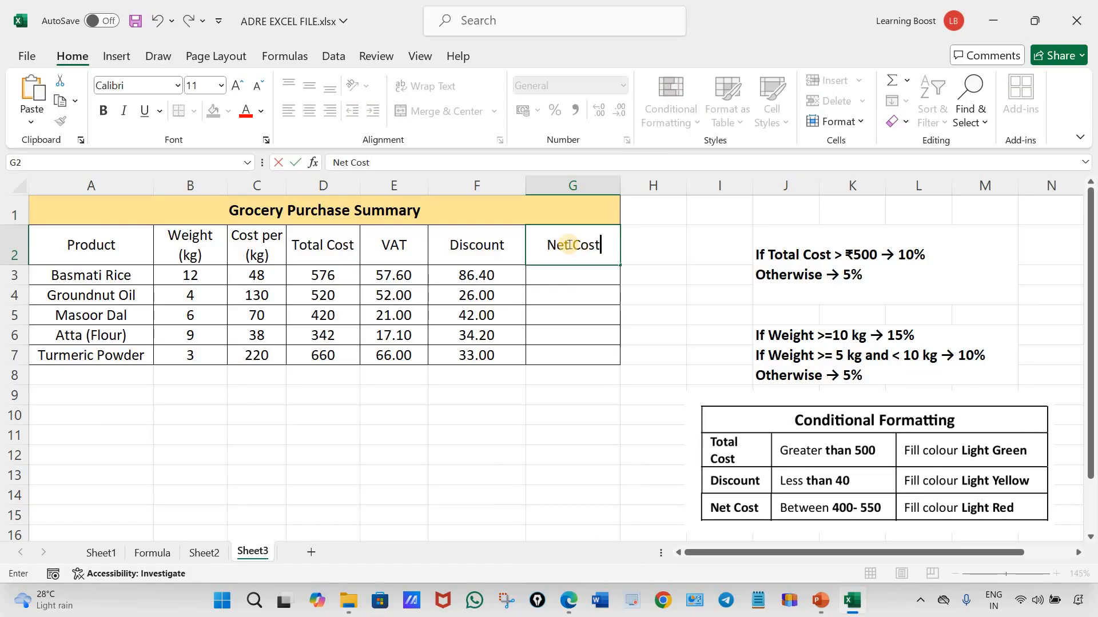
click(559, 408)
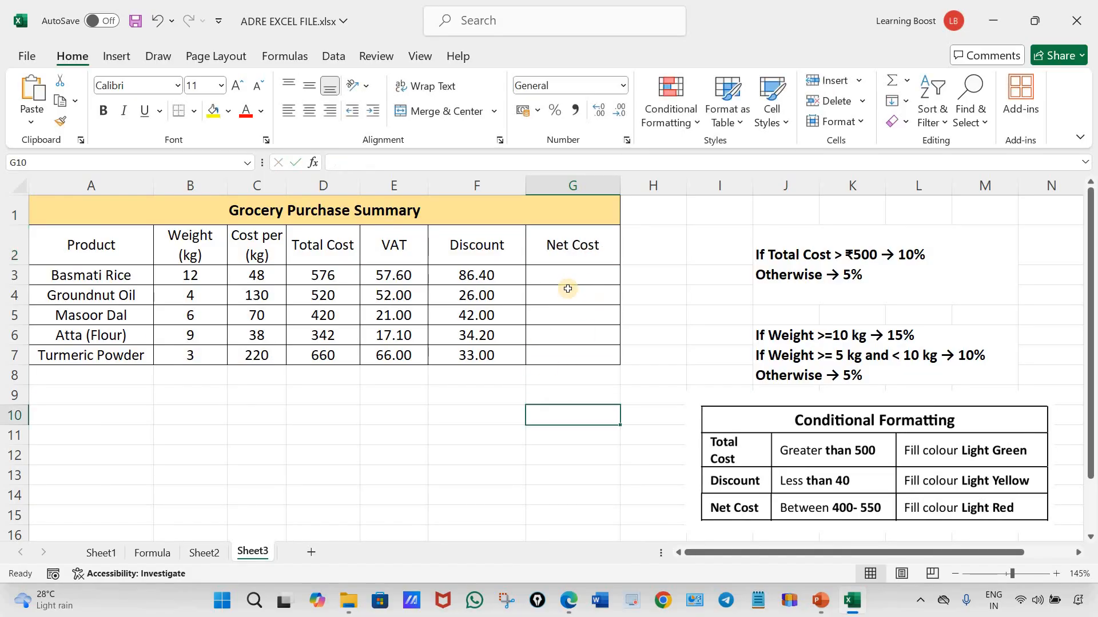
Calculate the net cost in G3 with =D3+E3-F3 and fill the formula down to G7
click(553, 275)
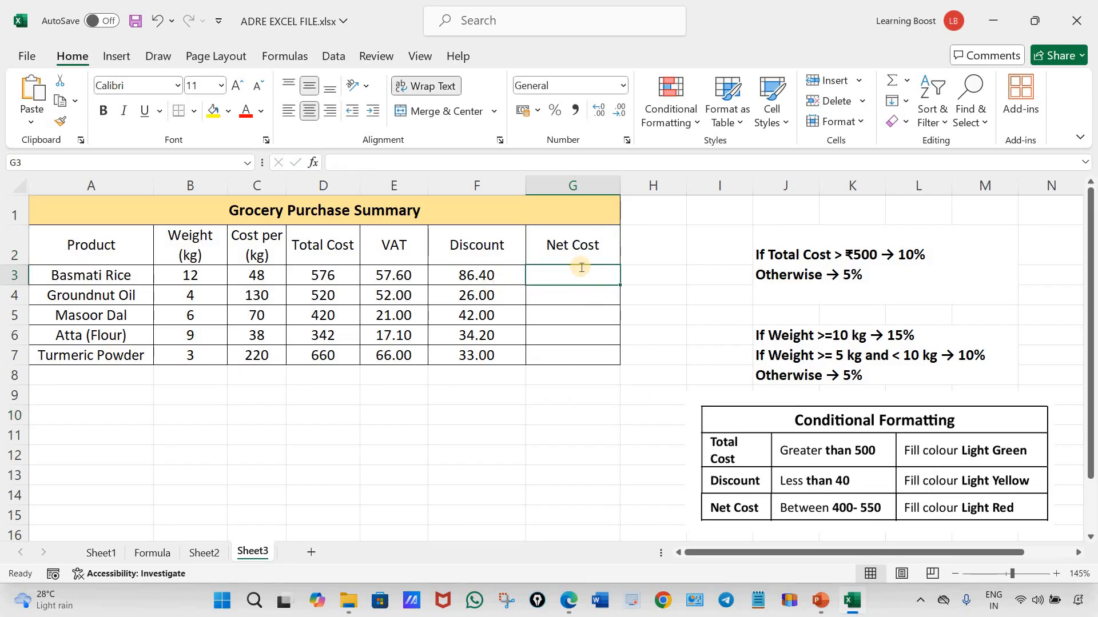
text(=)
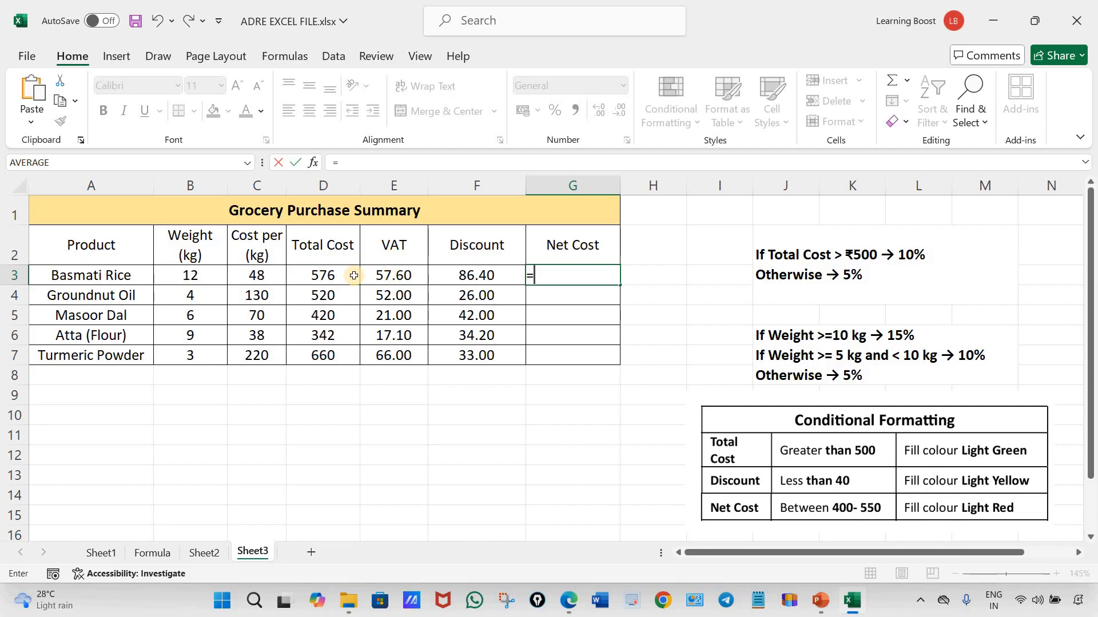
click(335, 276)
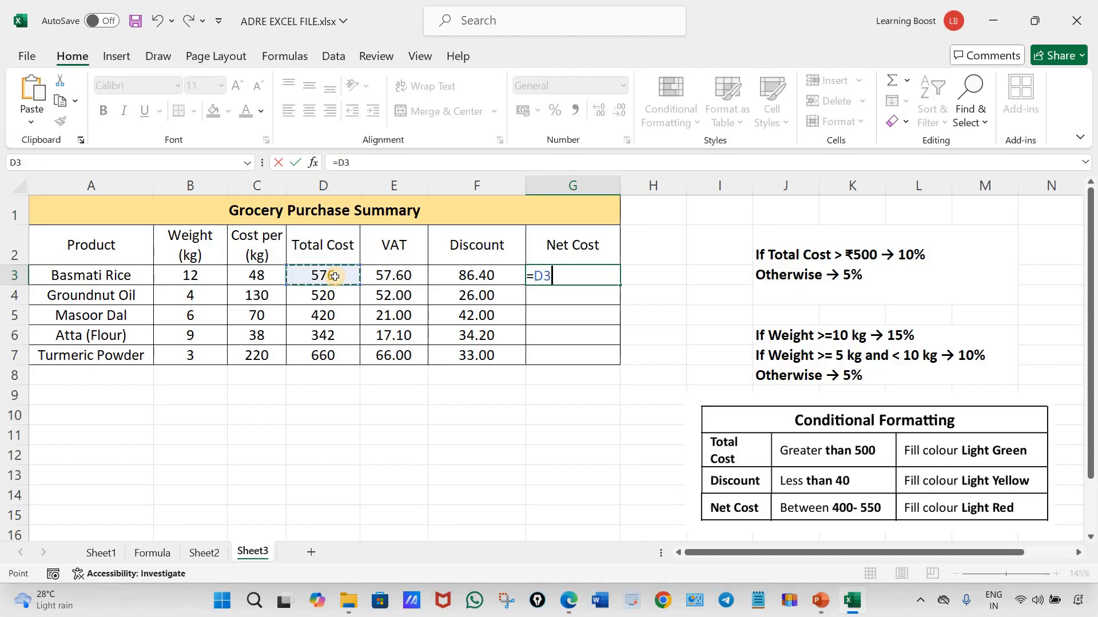
text(+)
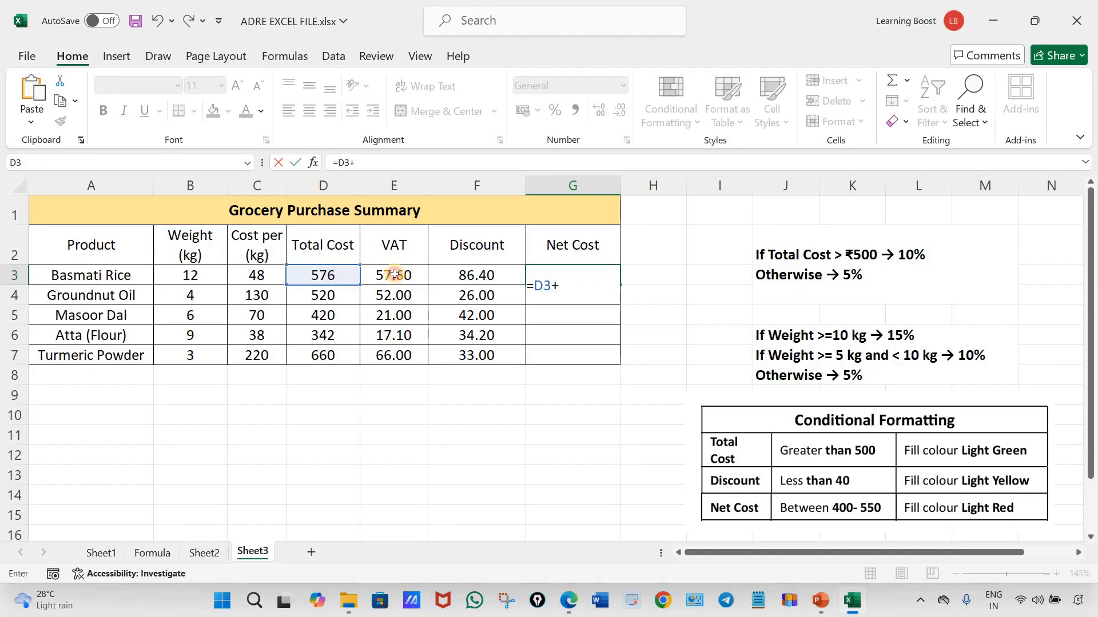
click(389, 275)
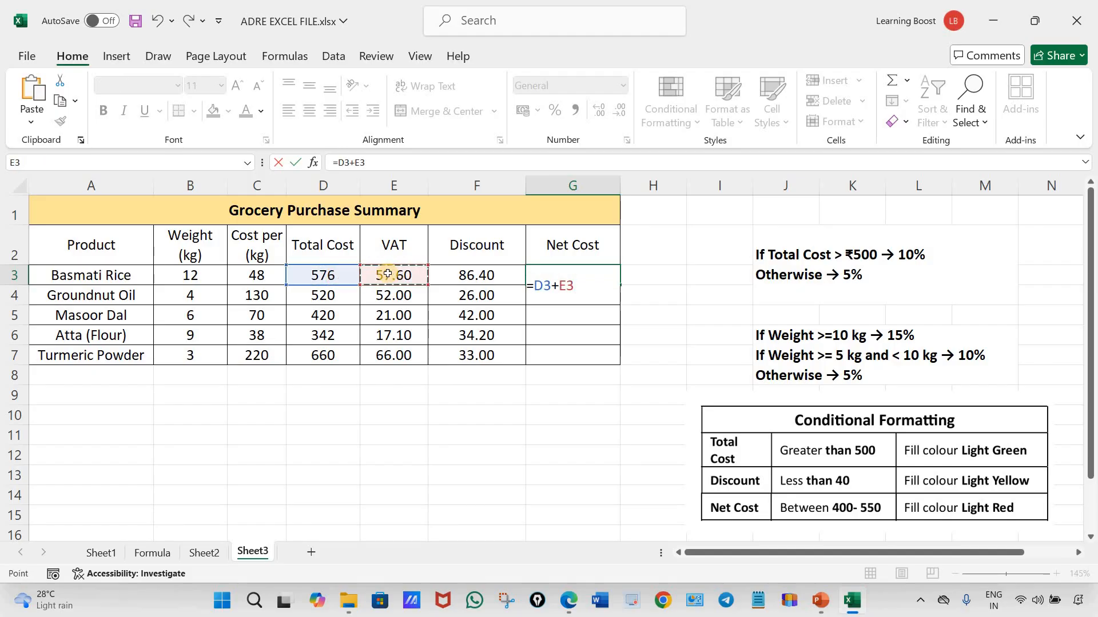
click(489, 275)
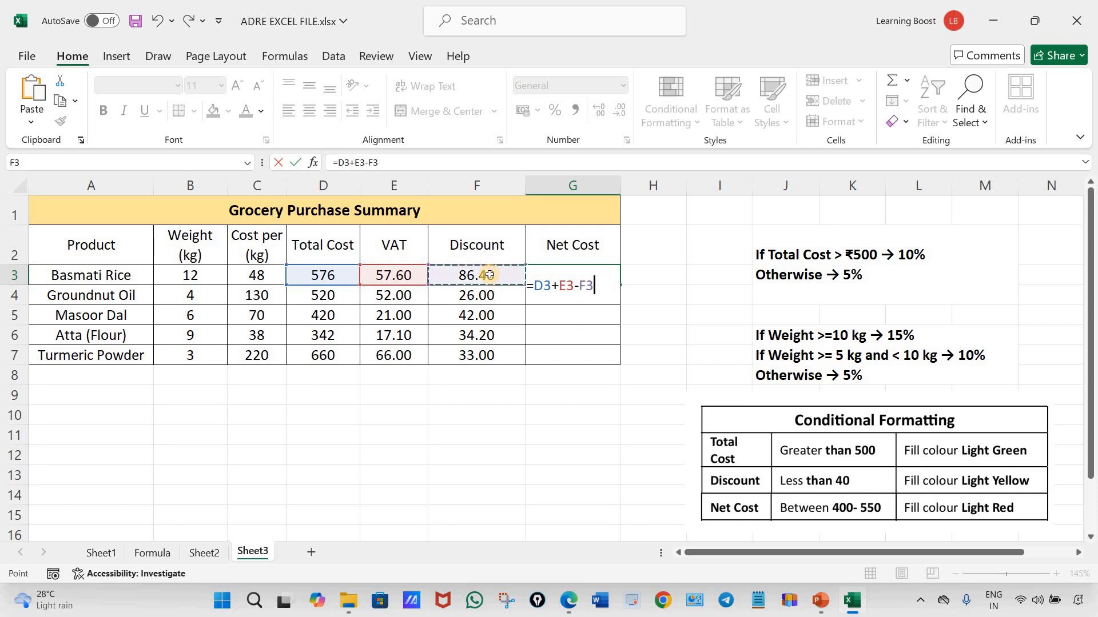
click(573, 287)
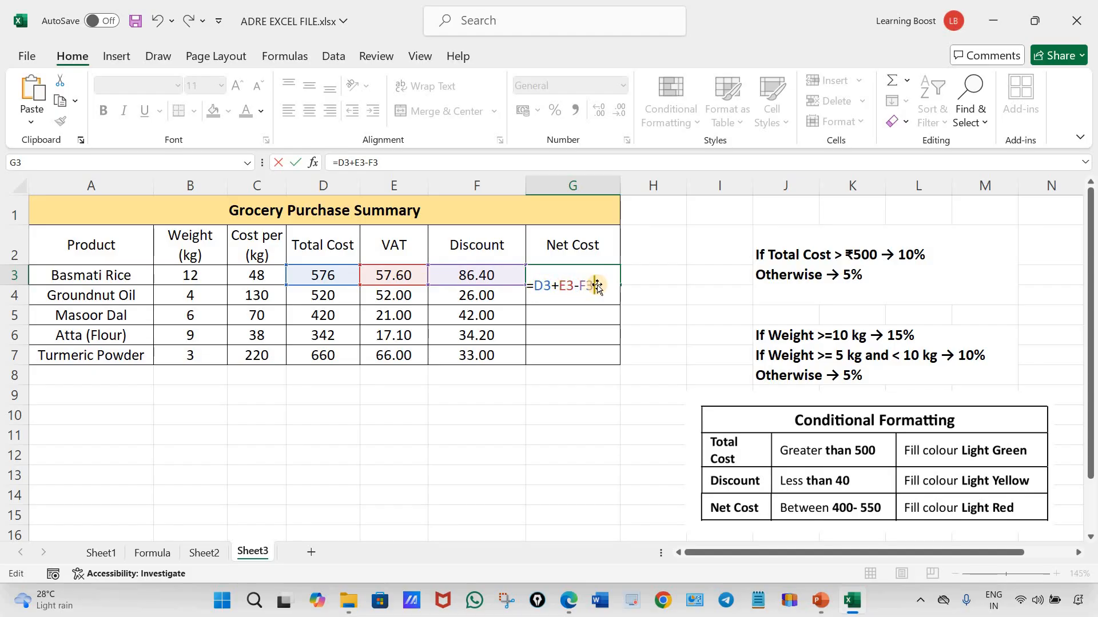
key(Return)
click(615, 283)
drag(620, 284, 588, 371)
click(537, 457)
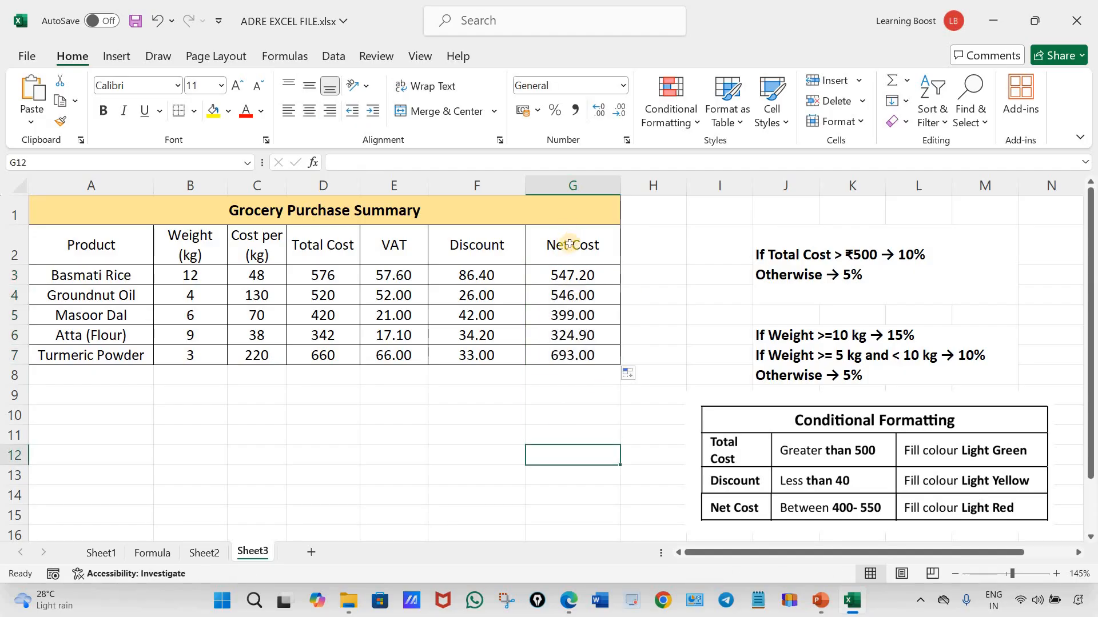
Try fewer decimal places on the net costs in G3:G7 and restore them to two decimals
drag(573, 275, 588, 359)
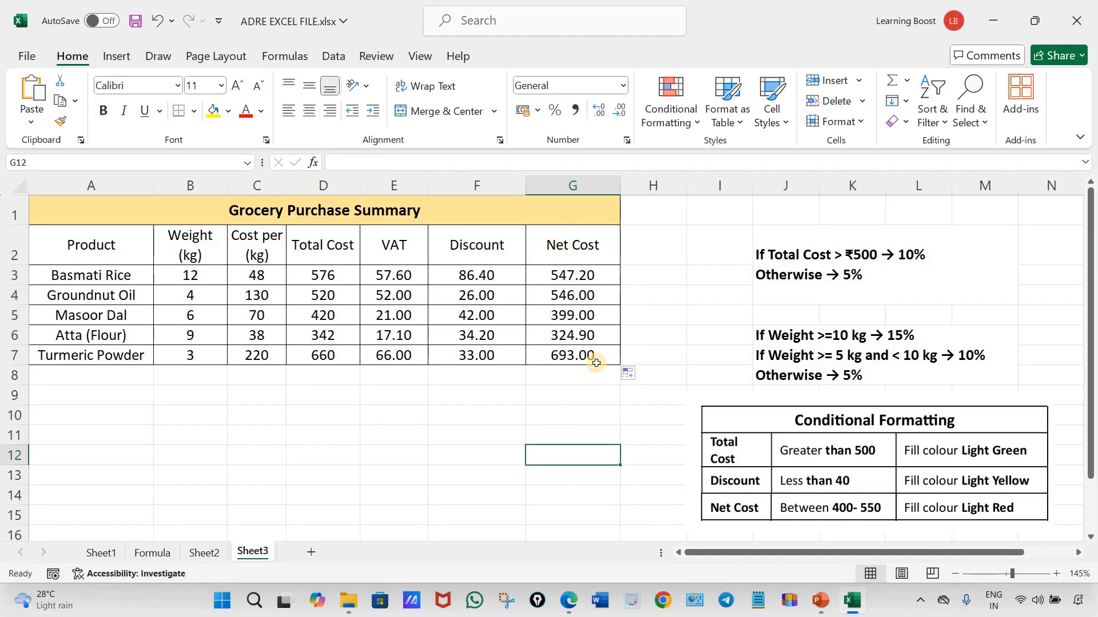
click(622, 109)
click(622, 108)
click(599, 110)
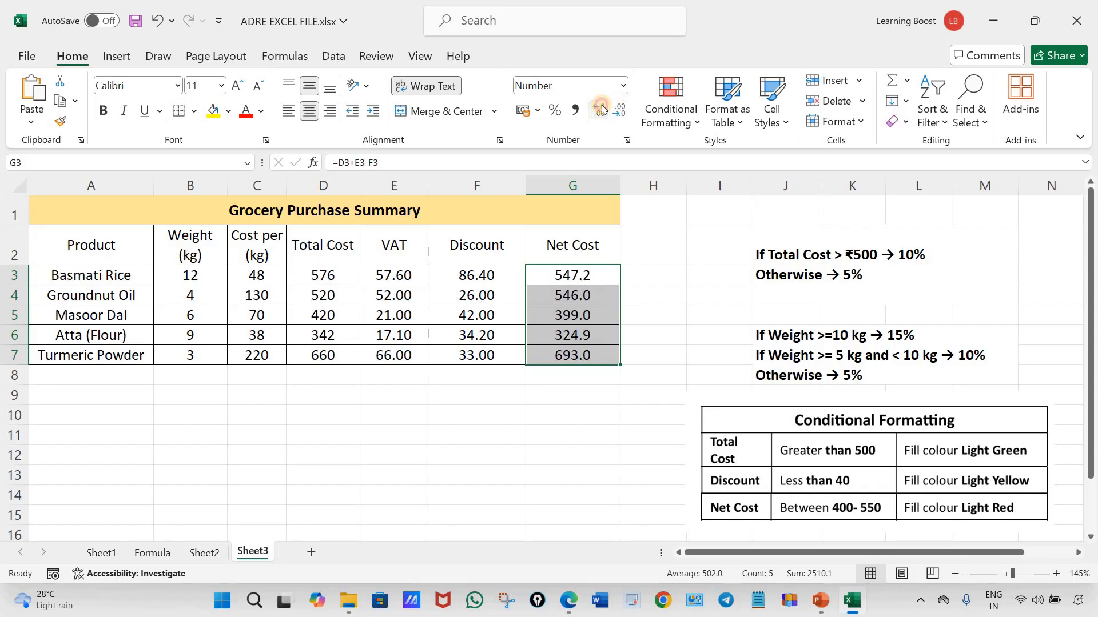
click(599, 110)
click(531, 457)
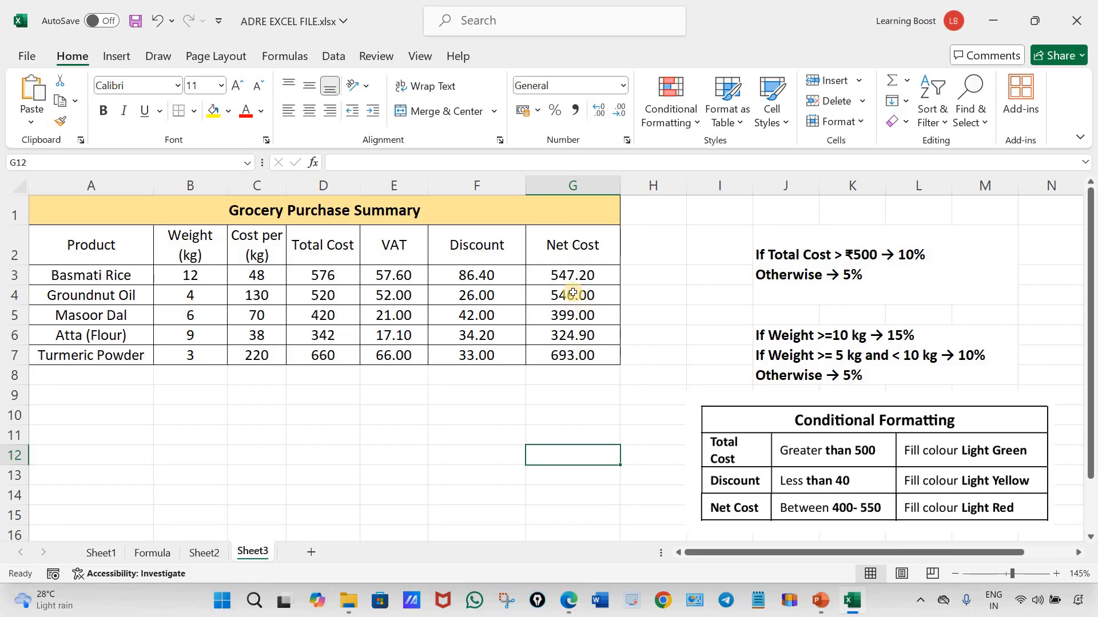
Try the Currency number format on the net costs in G3:G7 and undo it
drag(582, 274, 588, 355)
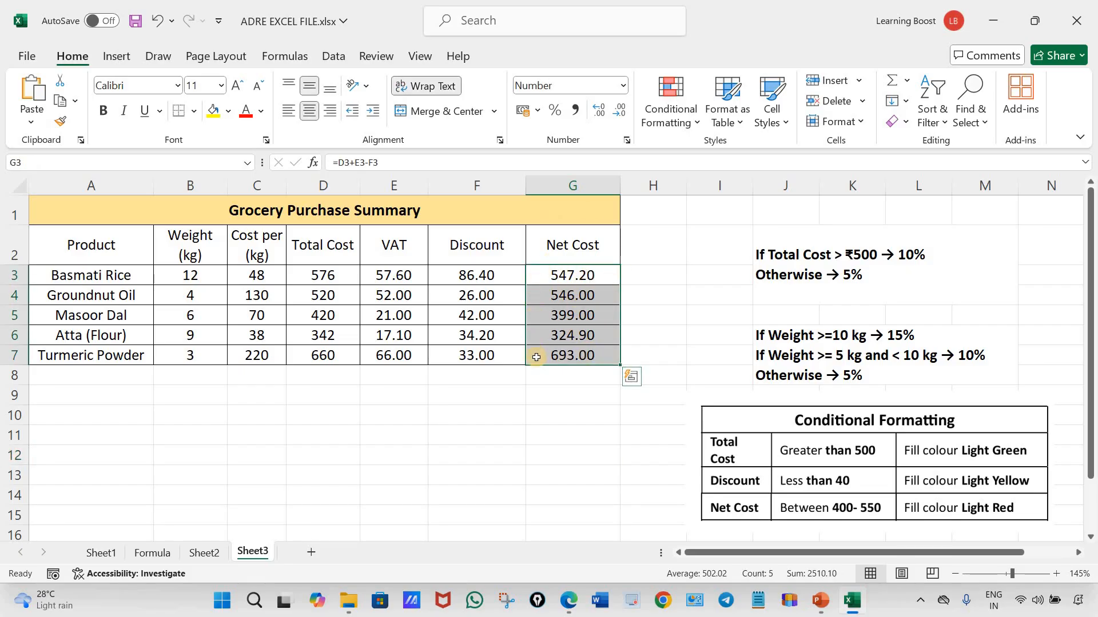
click(623, 85)
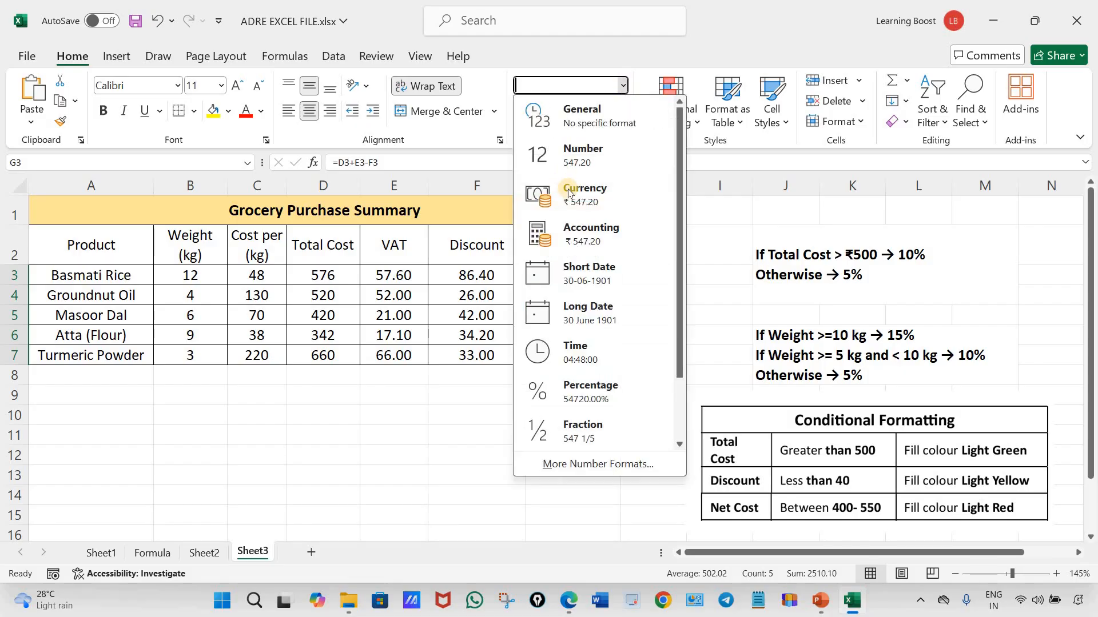
click(588, 195)
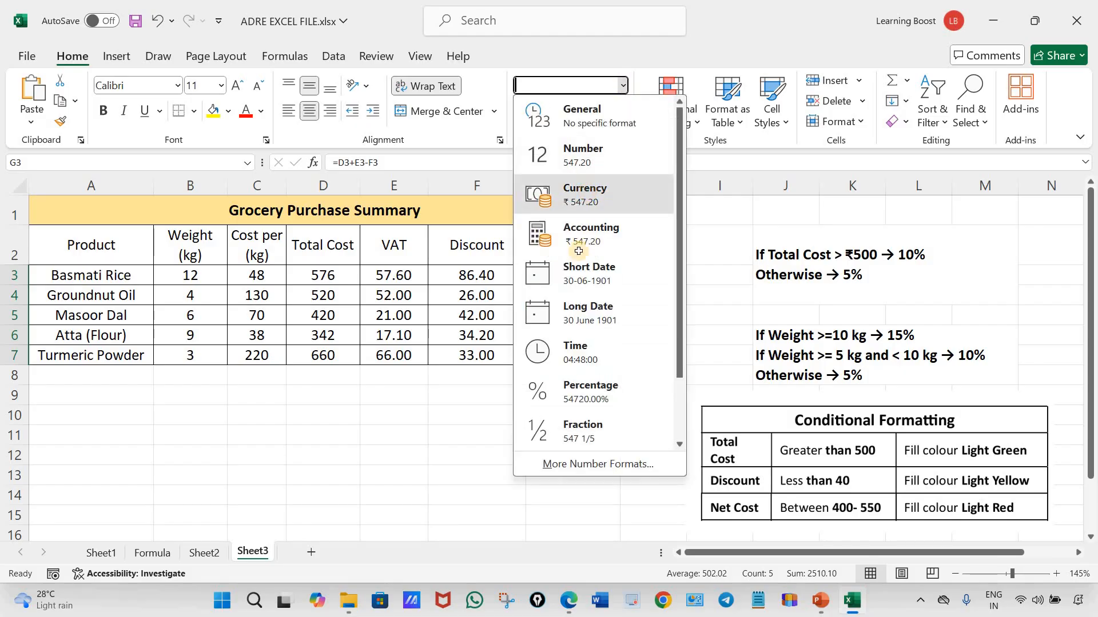
click(571, 434)
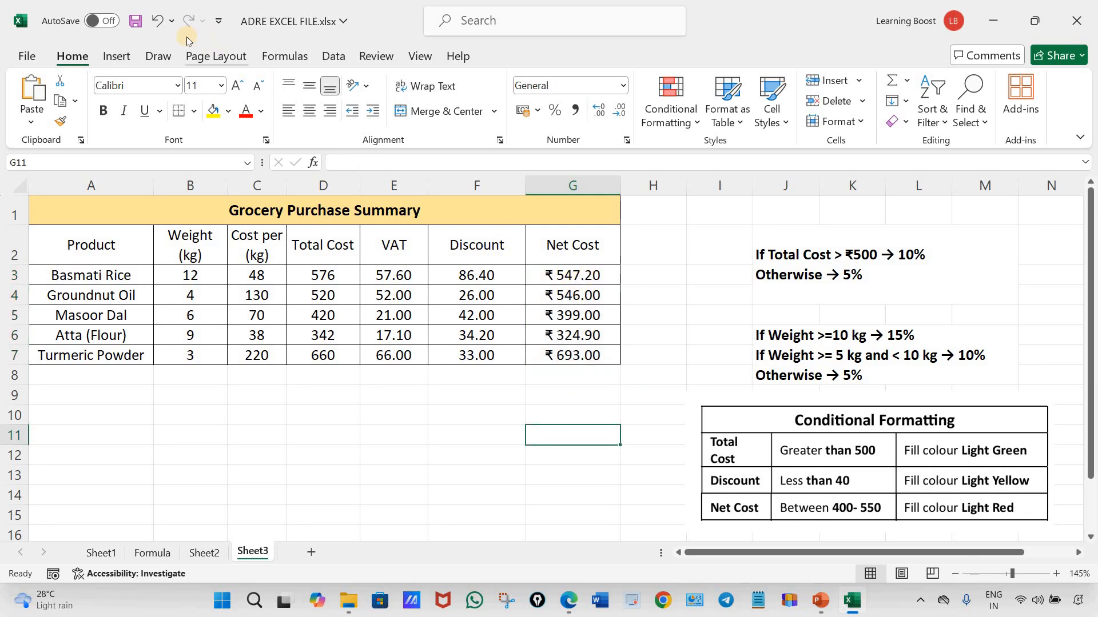
click(158, 21)
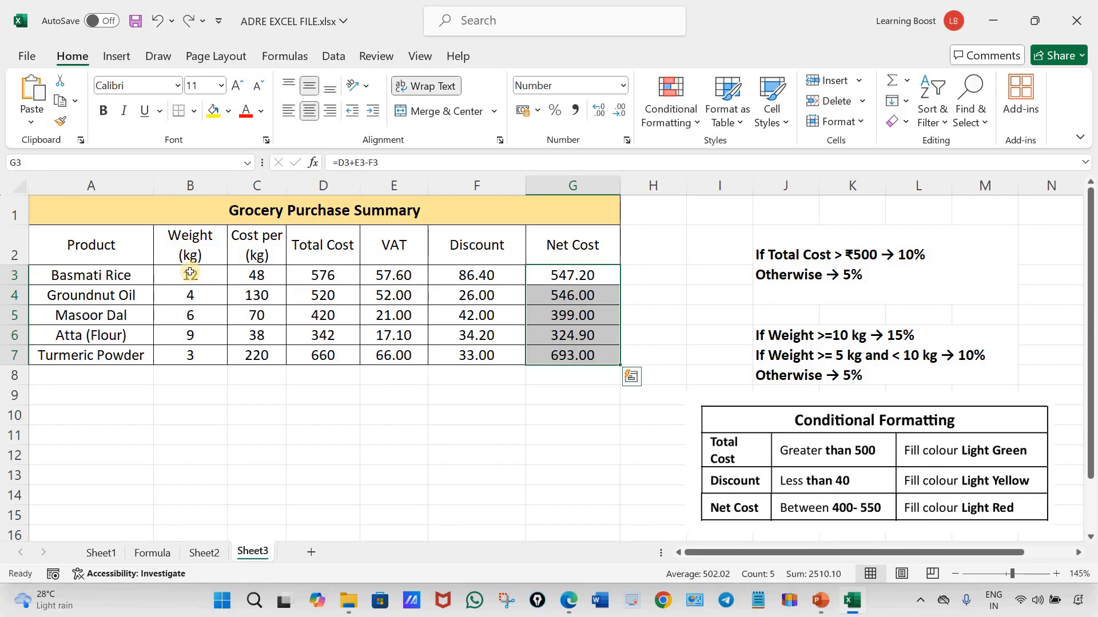
Try the Currency format on B3:G7 with a slightly wider column C, and undo both changes
drag(191, 275, 572, 356)
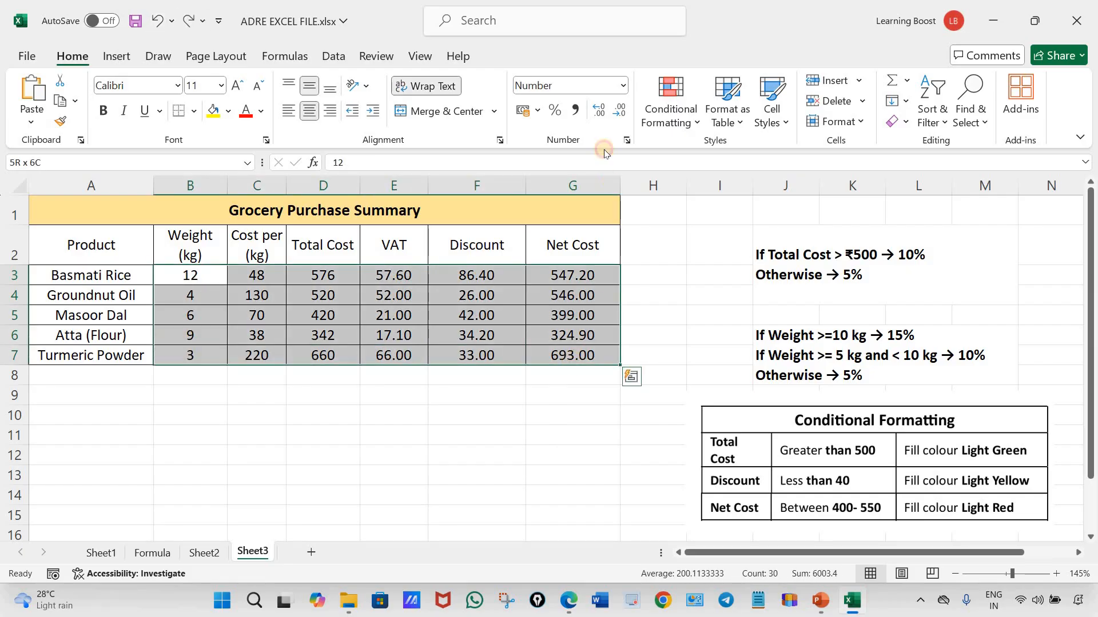
click(624, 85)
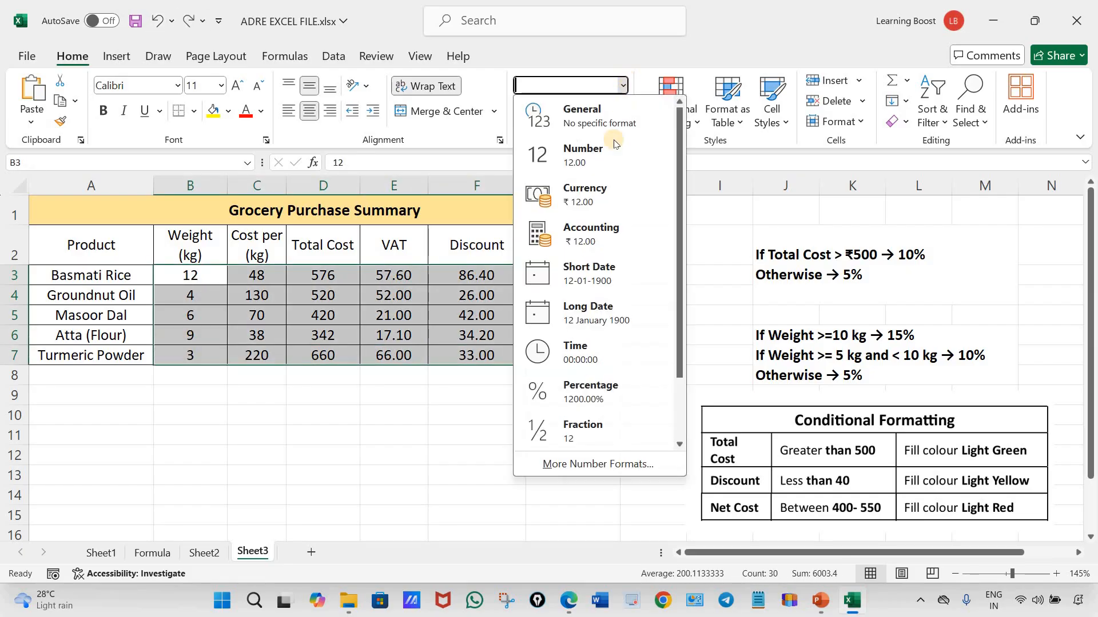
click(597, 186)
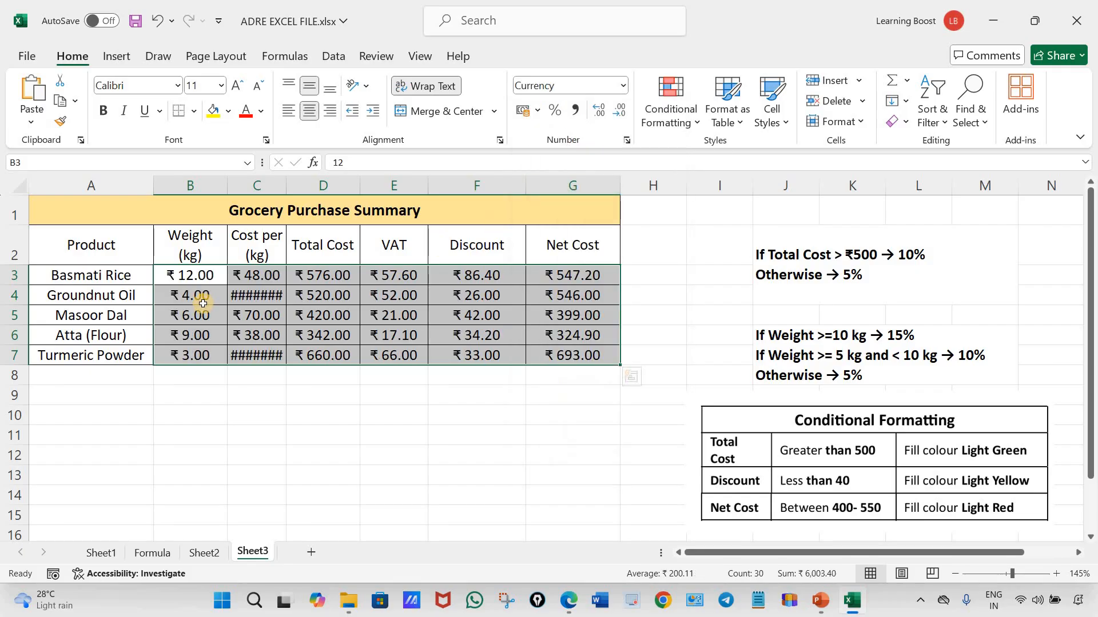
drag(286, 182, 290, 182)
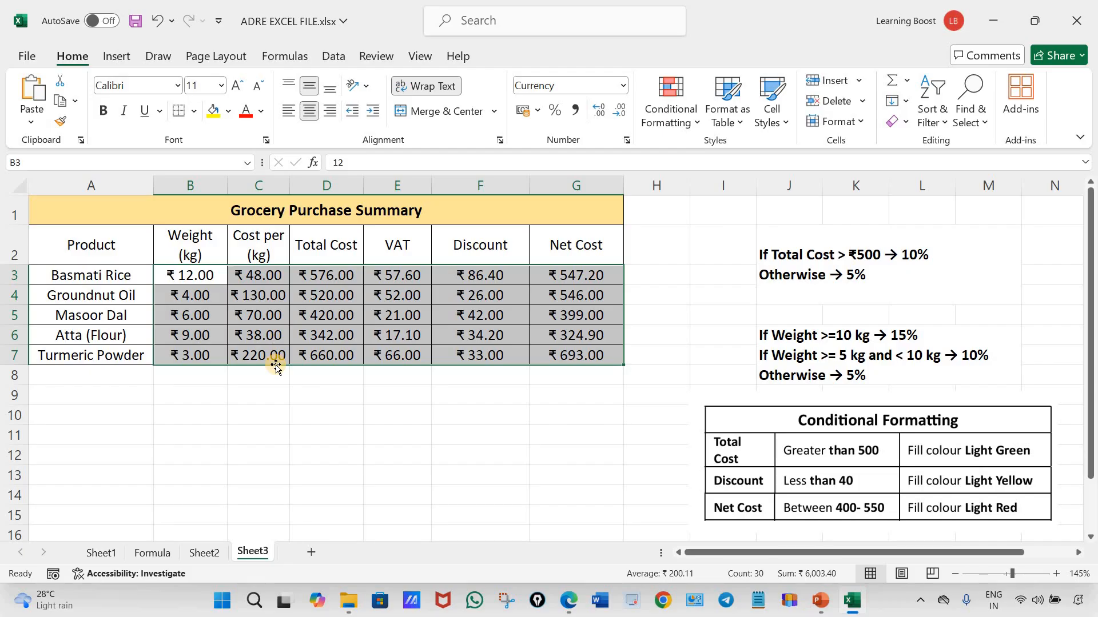
click(156, 21)
click(156, 21)
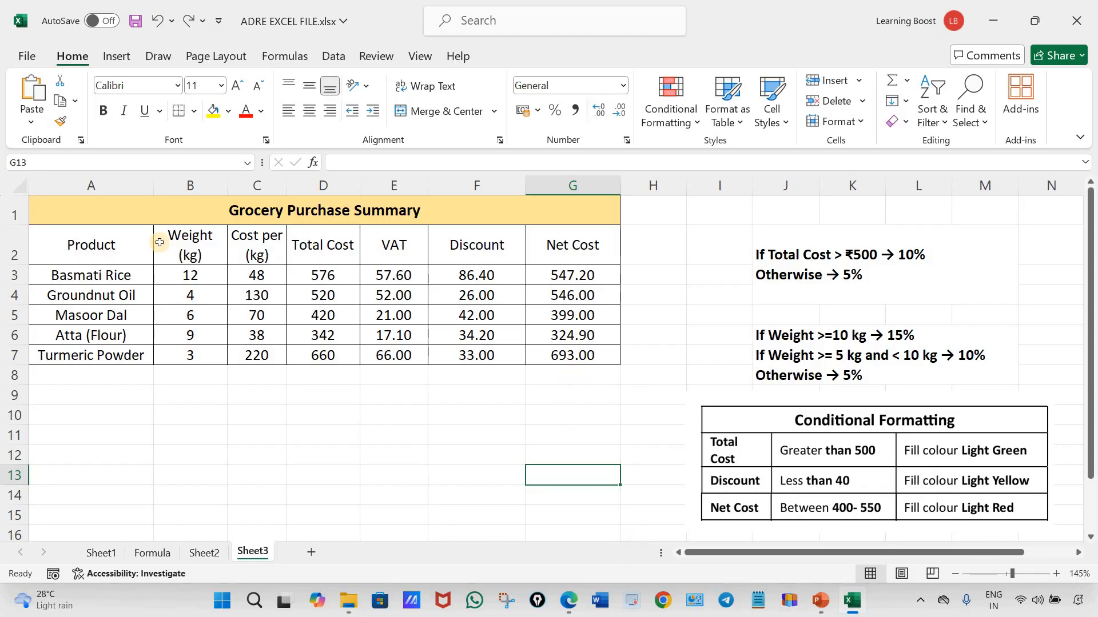
Compare the heading row with the question PDF and make the headings in A2:G2 bold
click(567, 602)
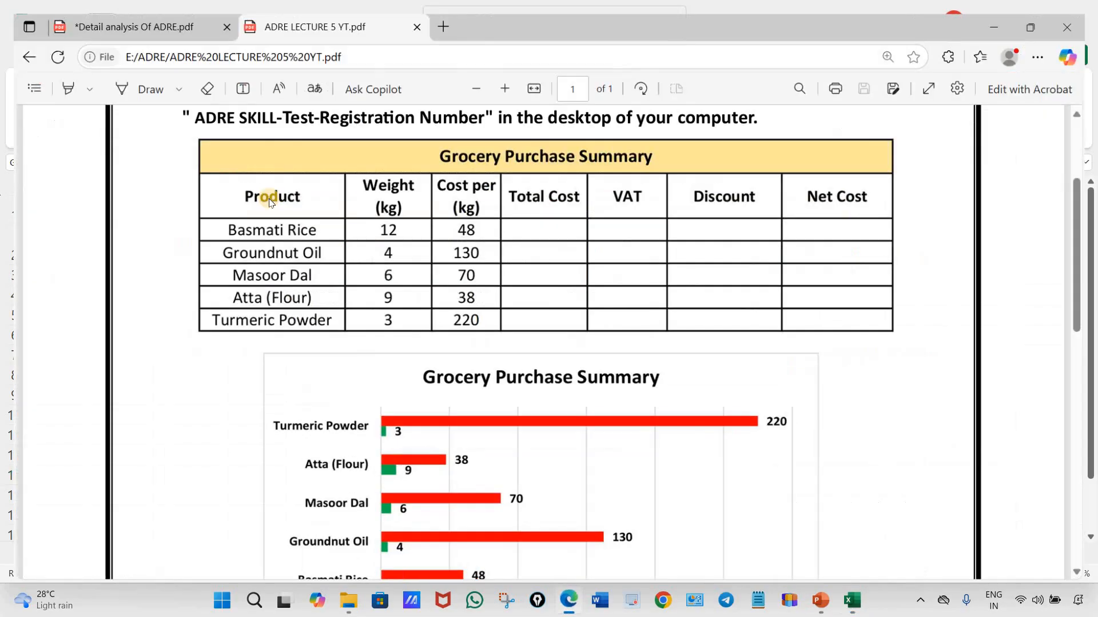
click(568, 614)
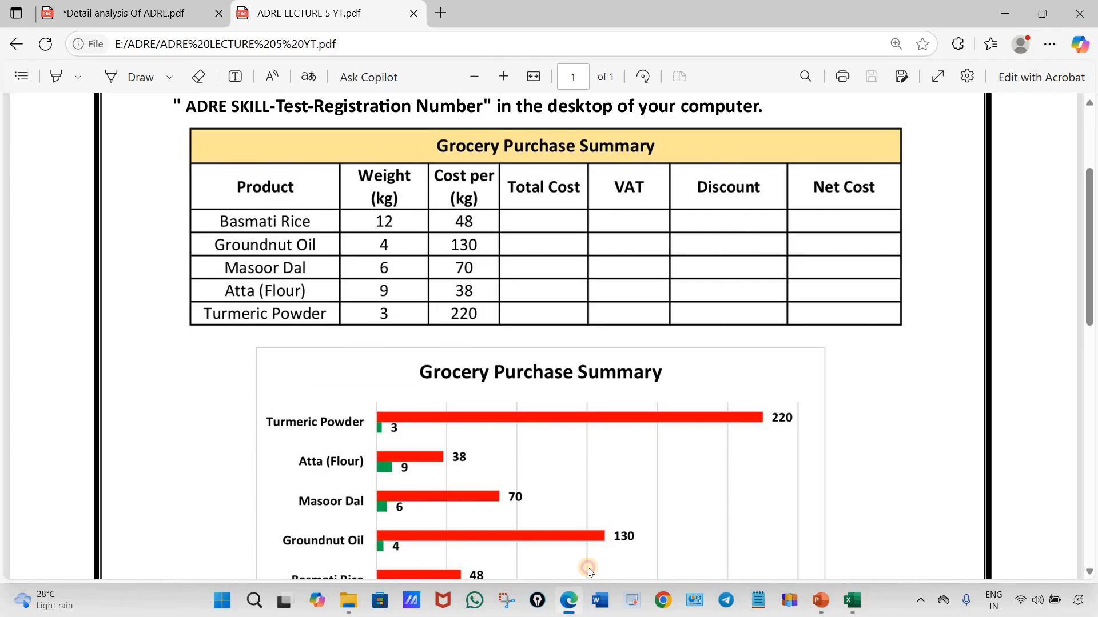
drag(83, 247, 578, 257)
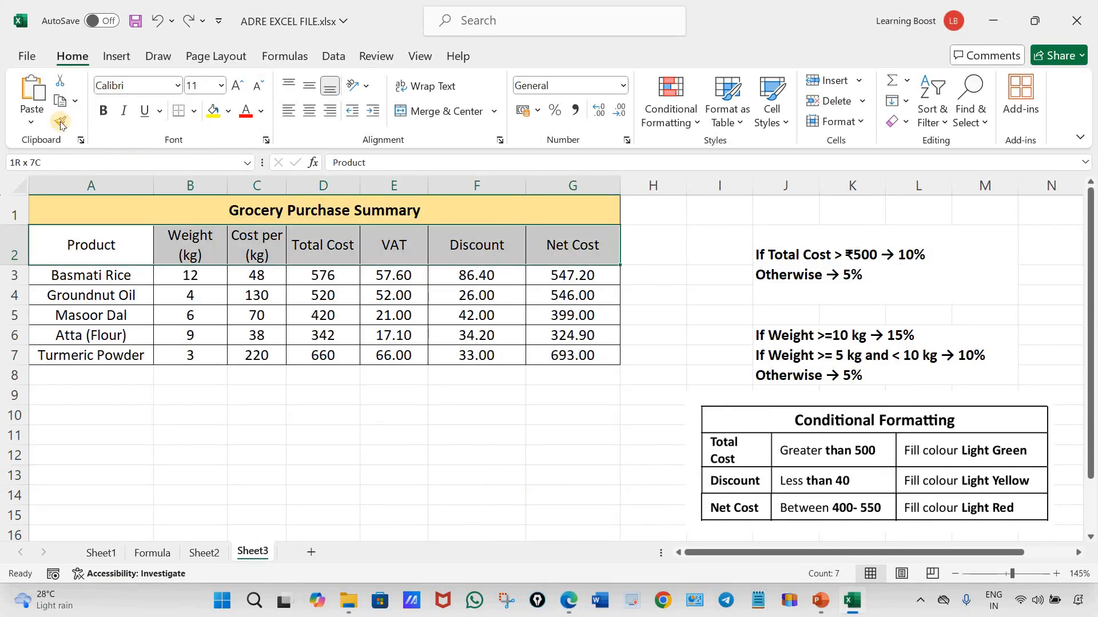
click(107, 110)
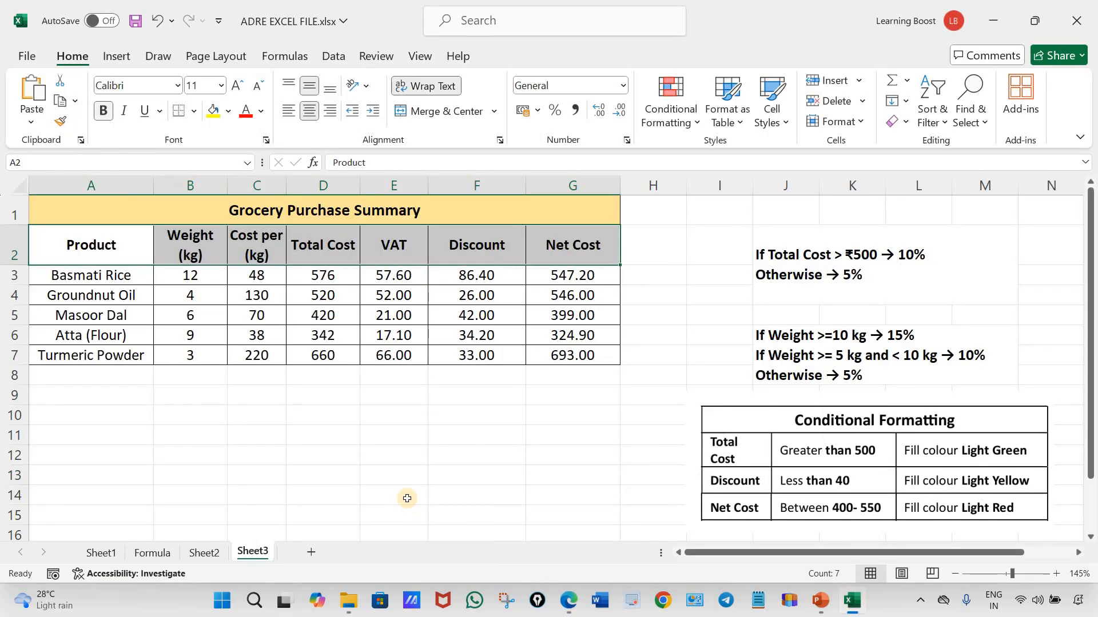
click(389, 454)
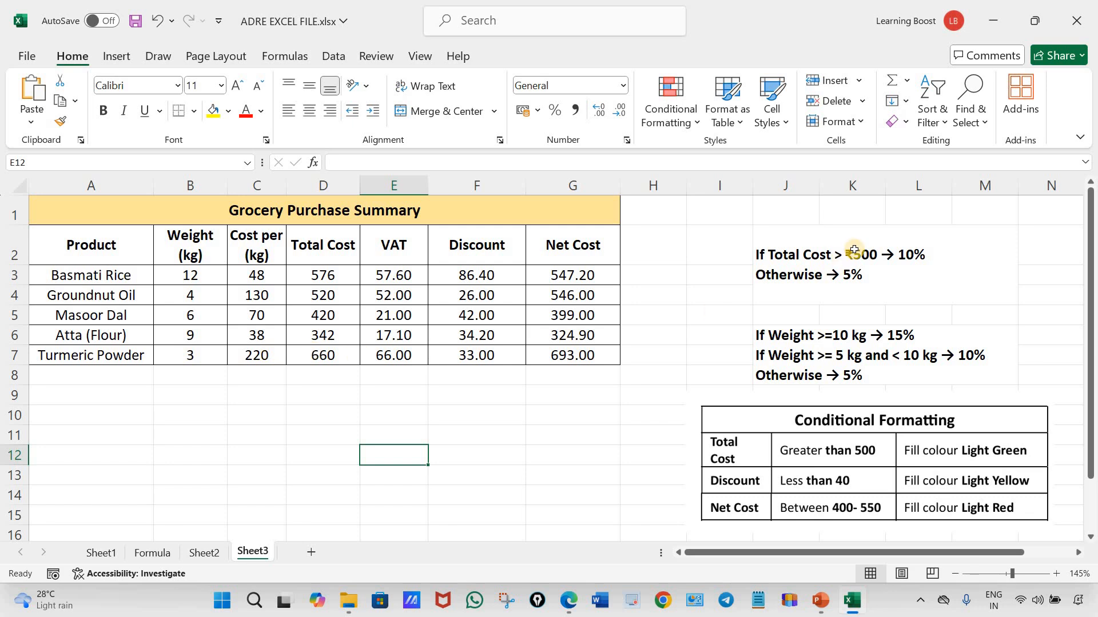
Delete the VAT and discount rule notes in J2:M8 and unmerge the cells that held them
drag(783, 279, 810, 353)
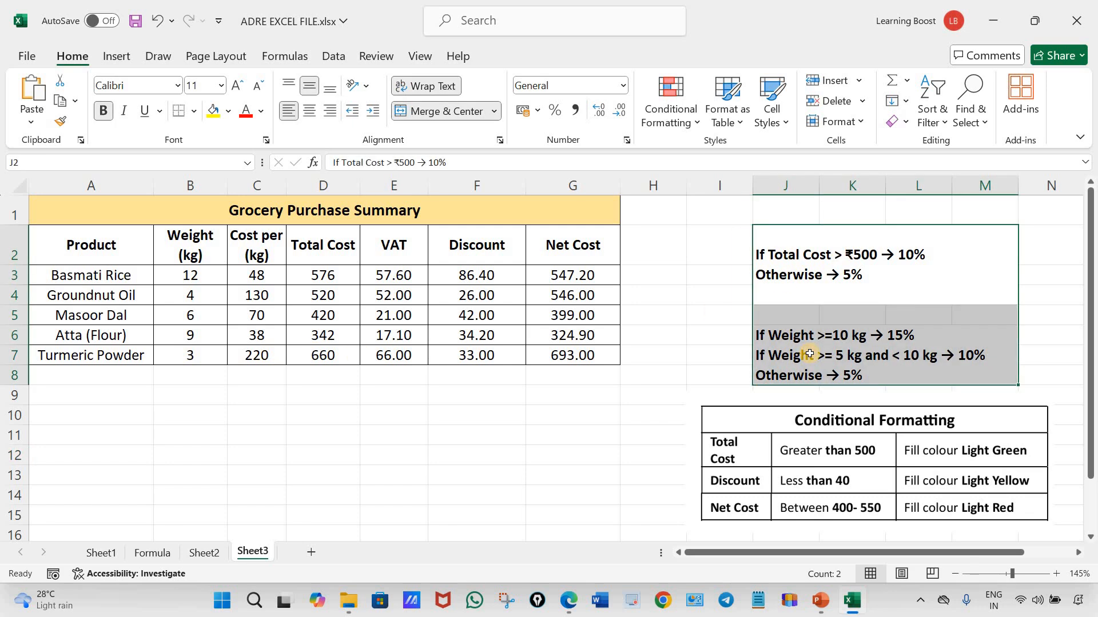
key(Delete)
click(804, 260)
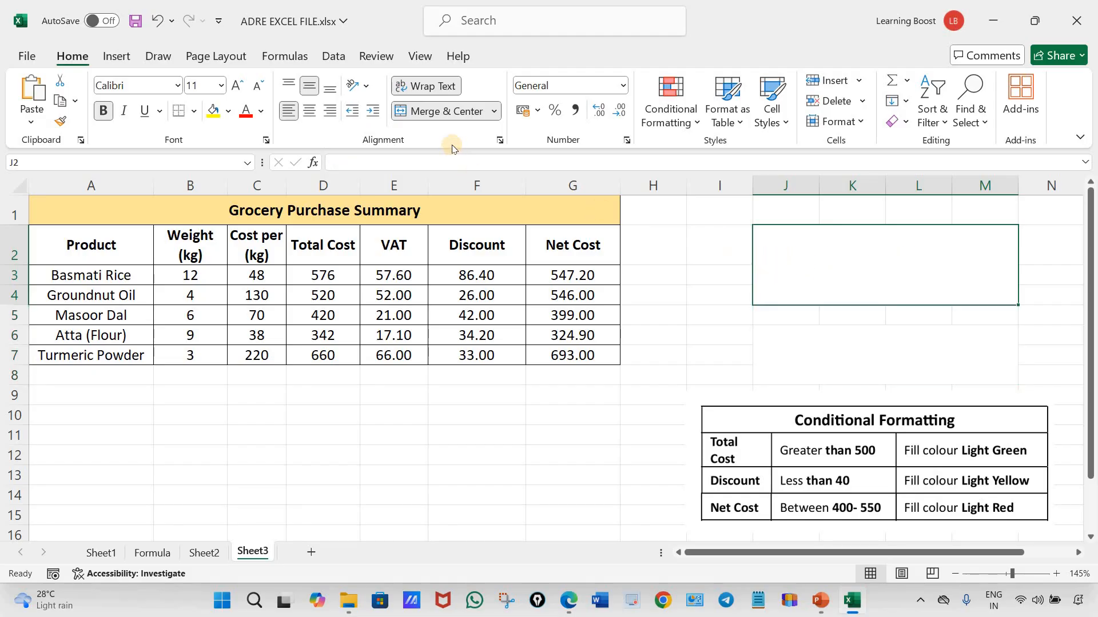
click(447, 111)
click(866, 350)
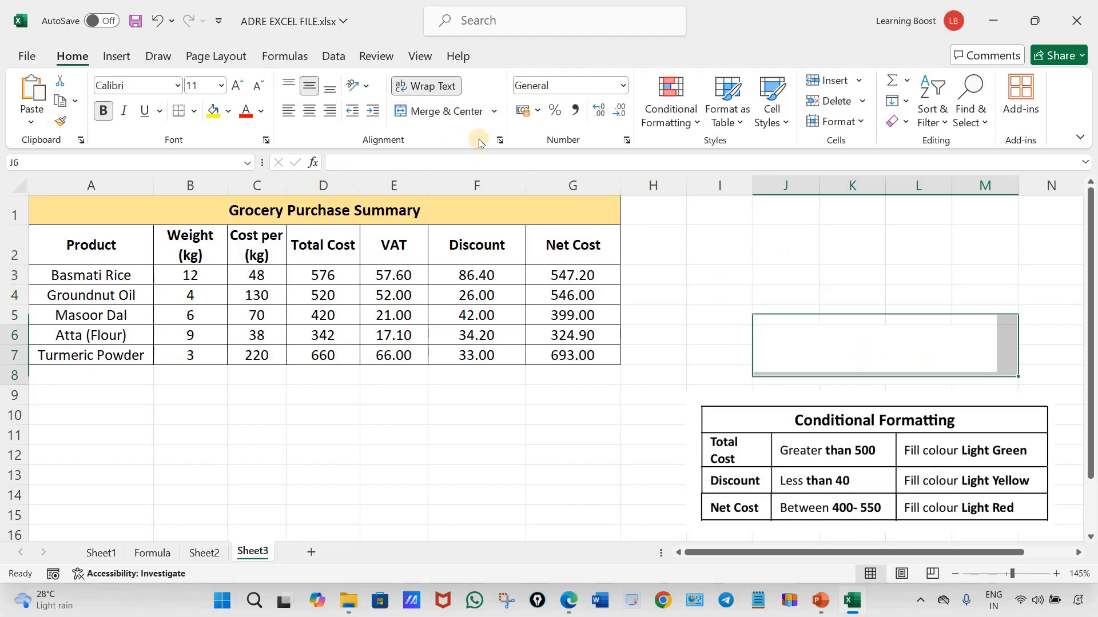
click(453, 113)
Move the Conditional Formatting requirements picture up beside the grocery table, into the cleared area
drag(831, 381, 887, 188)
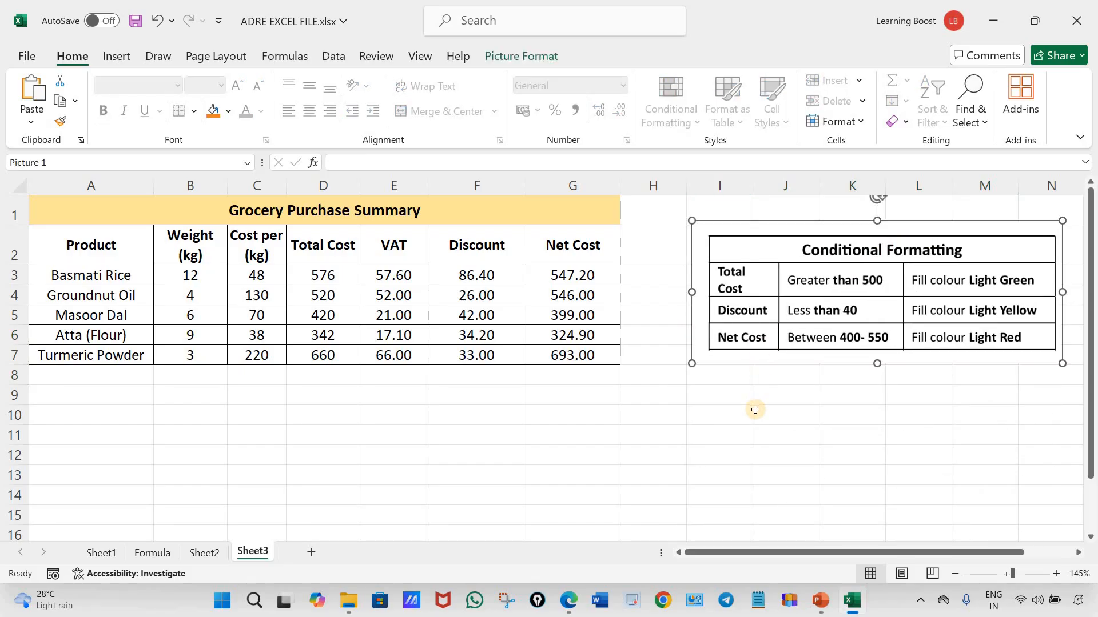
click(774, 433)
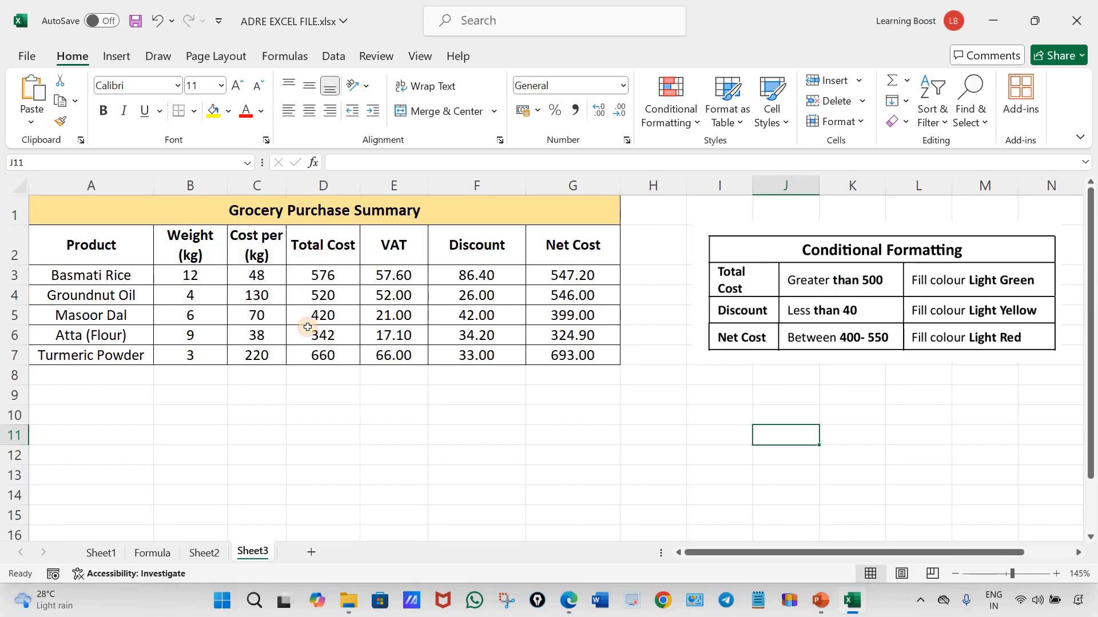
drag(322, 245, 307, 353)
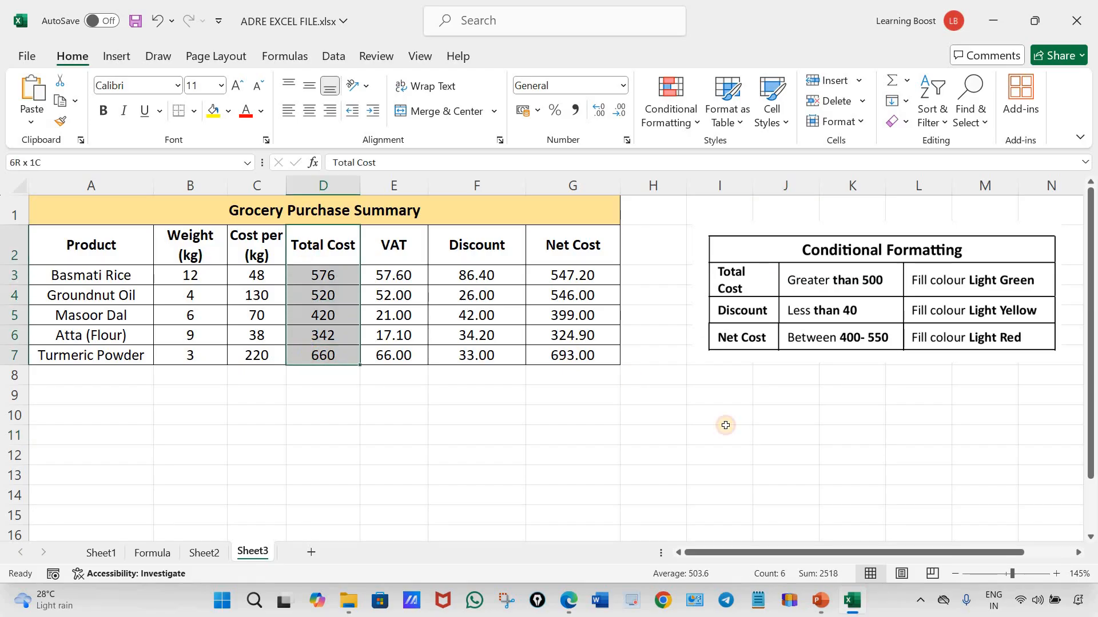
click(726, 454)
drag(319, 276, 318, 356)
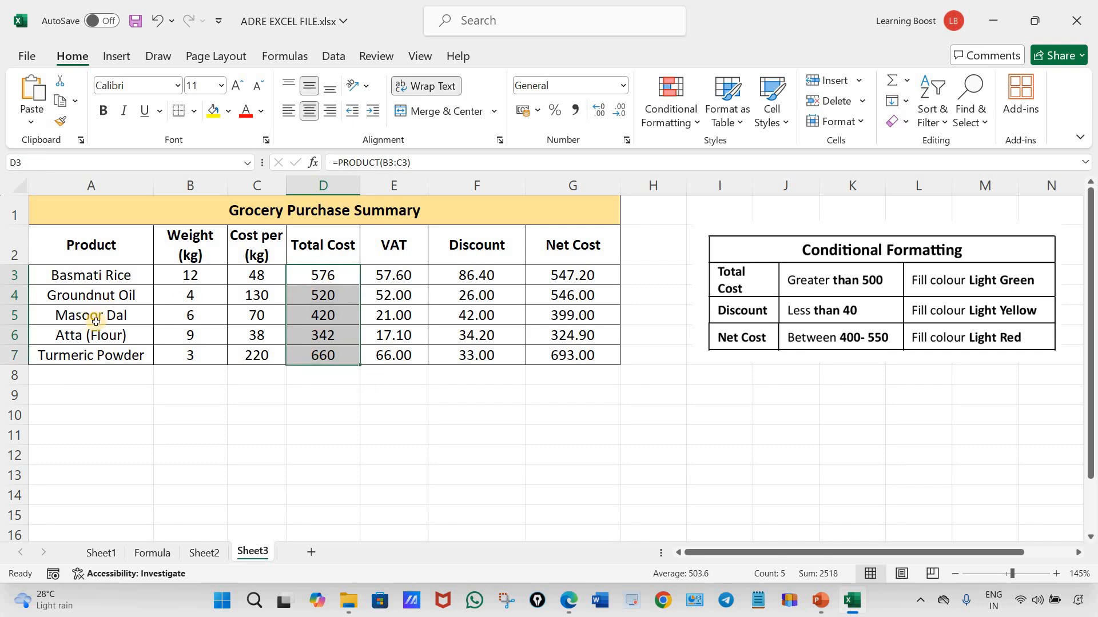
click(380, 426)
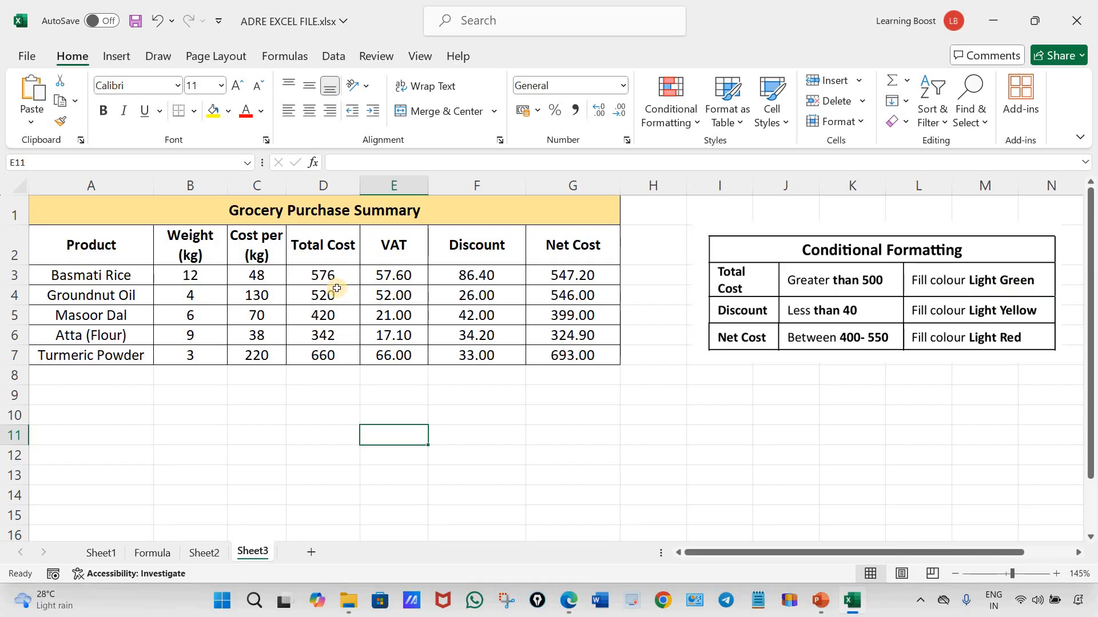
drag(327, 283, 327, 358)
click(381, 444)
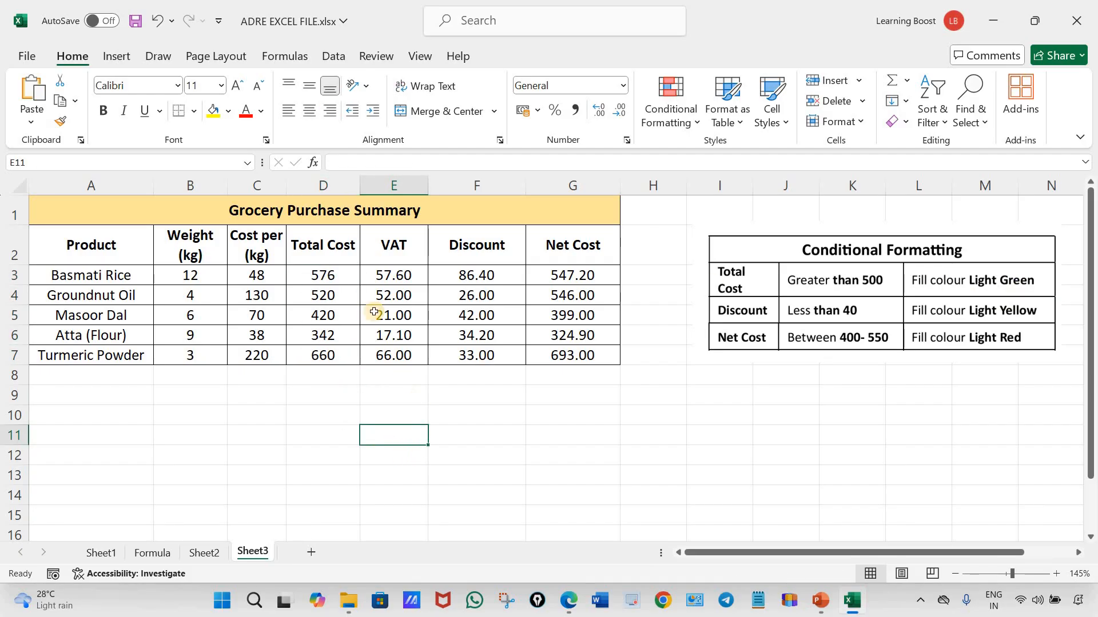
Start a Greater Than highlight rule for the total costs in D3:D7 with 500 as the threshold
drag(322, 276, 319, 349)
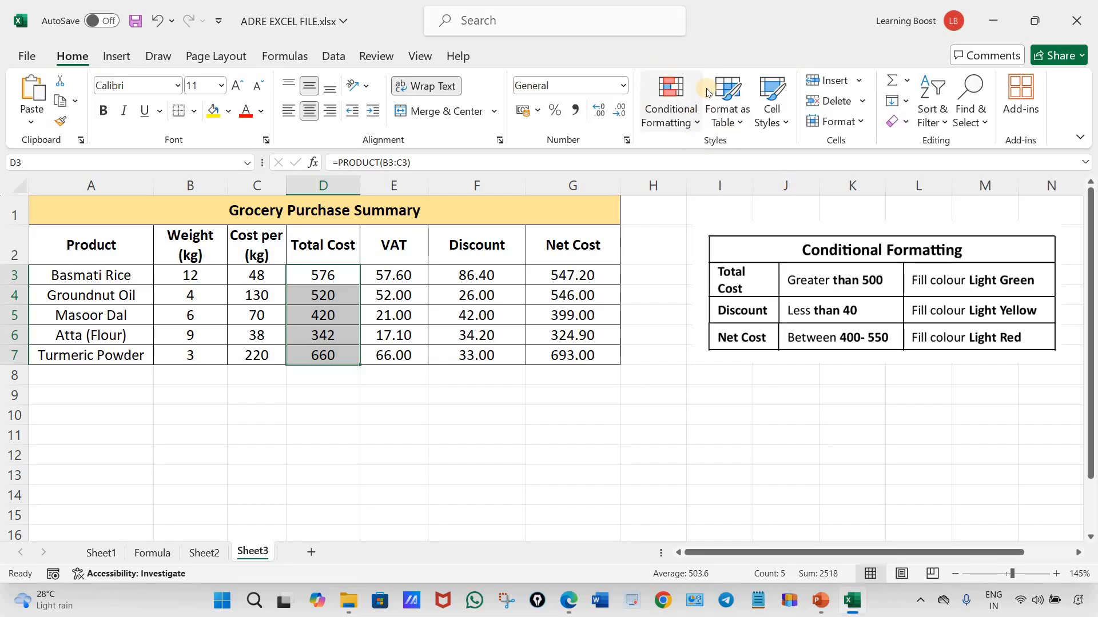
click(672, 108)
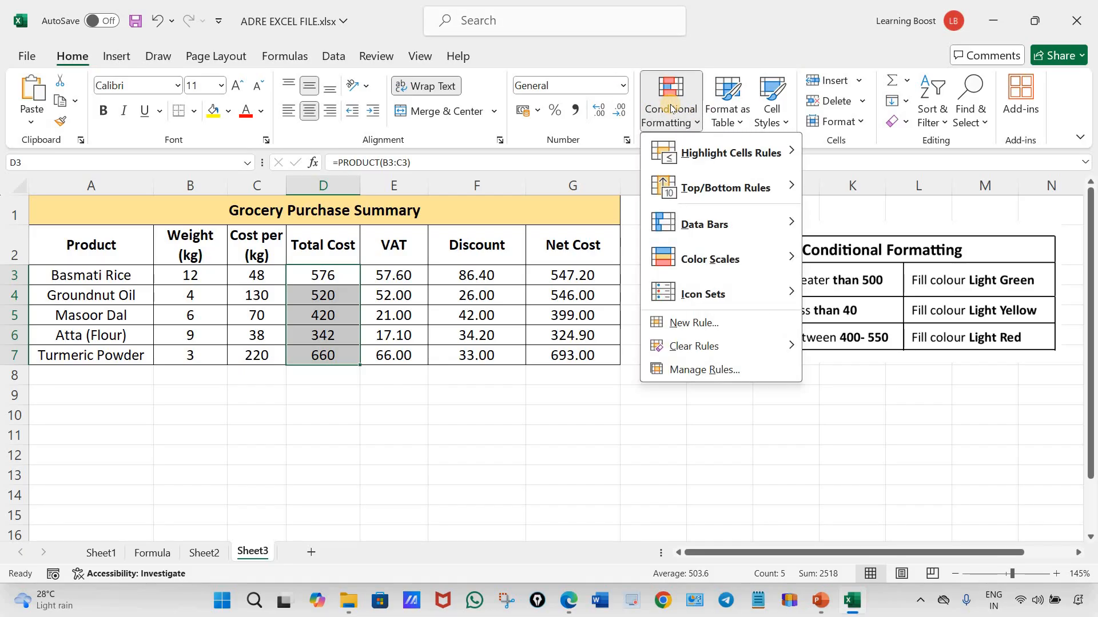
mouse_move(770, 154)
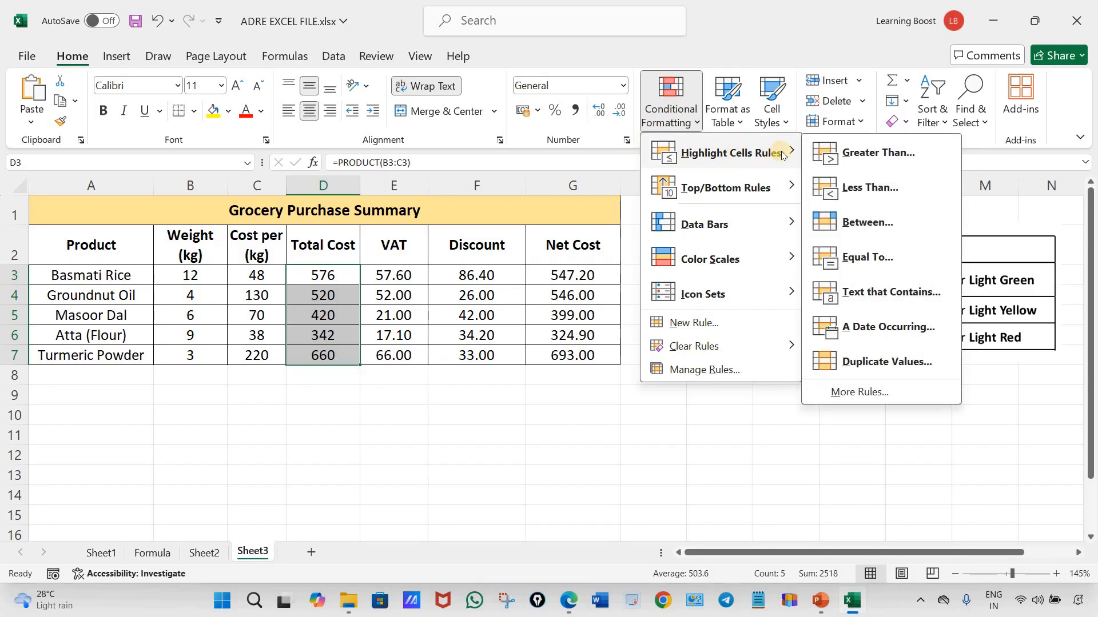
click(867, 158)
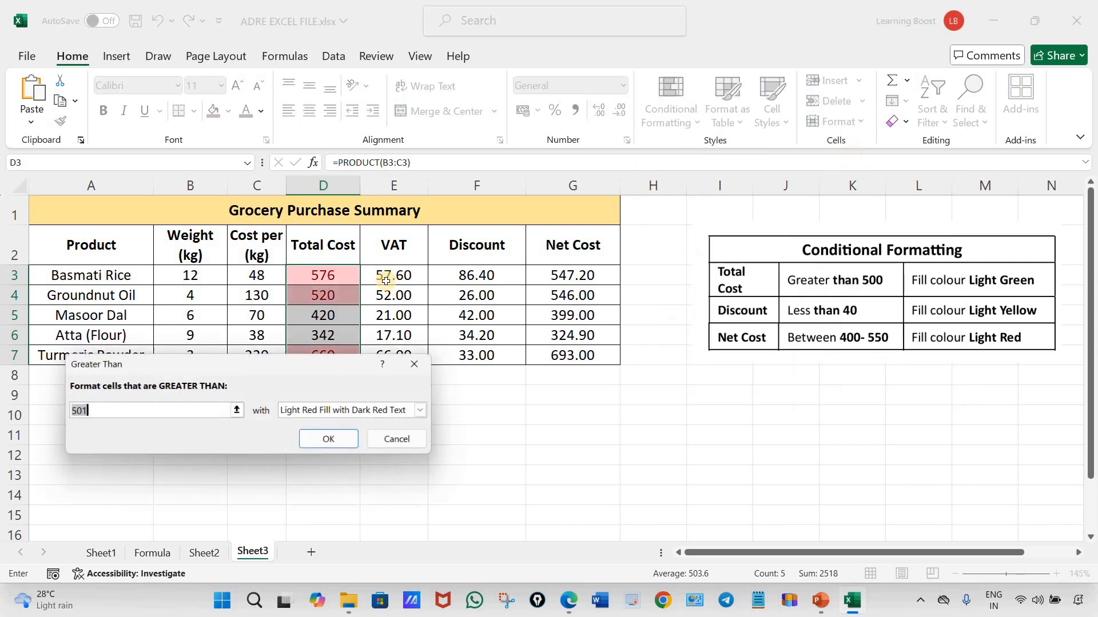
click(96, 413)
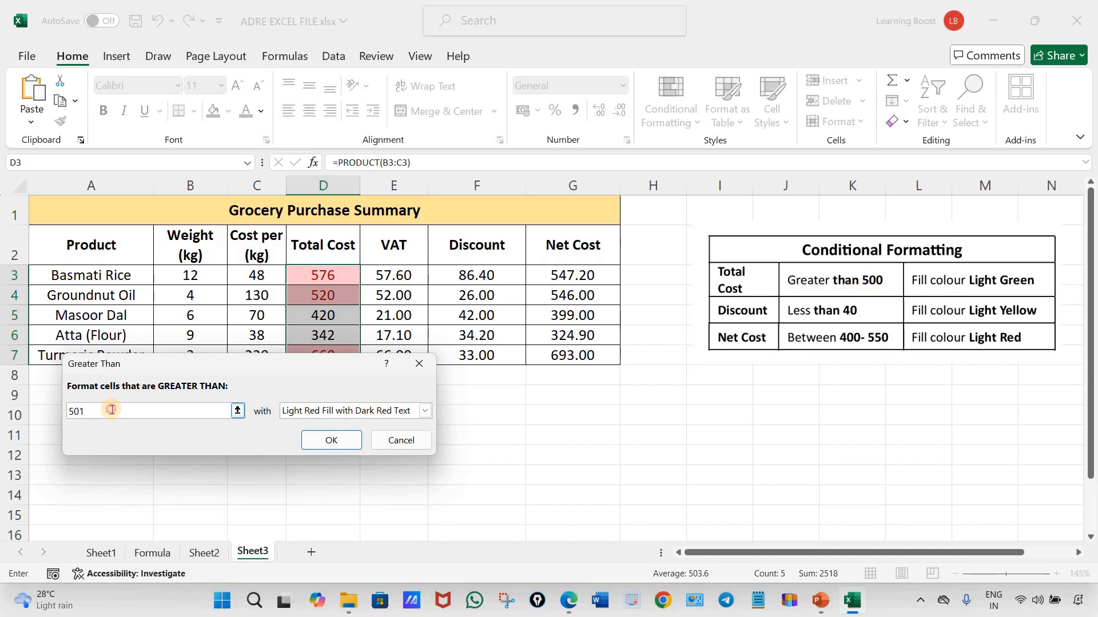
key(BackSpace)
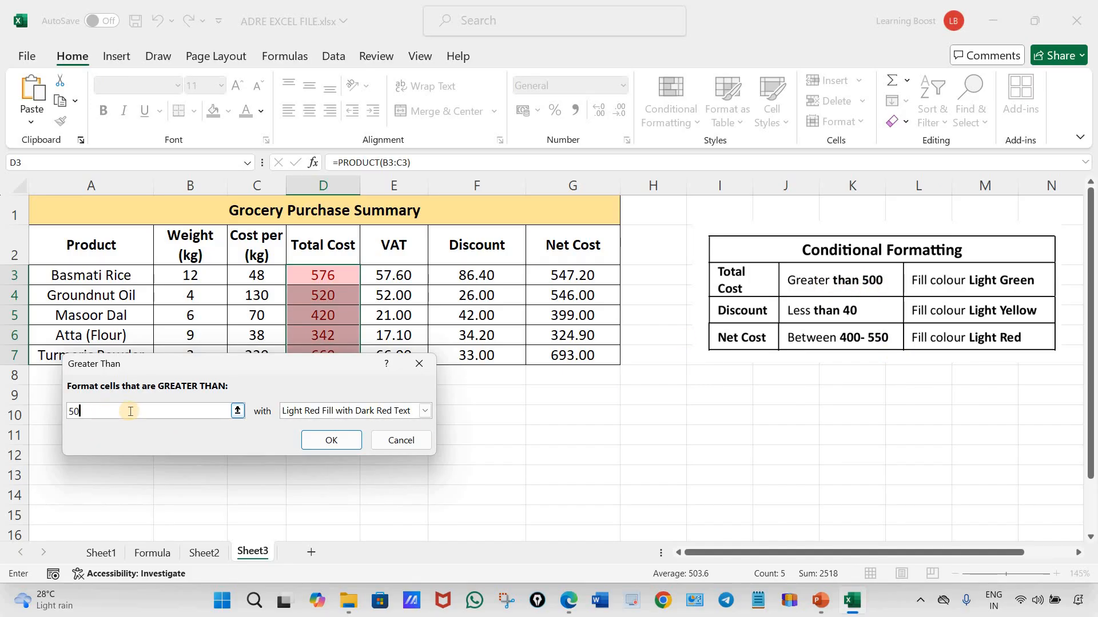
text(0)
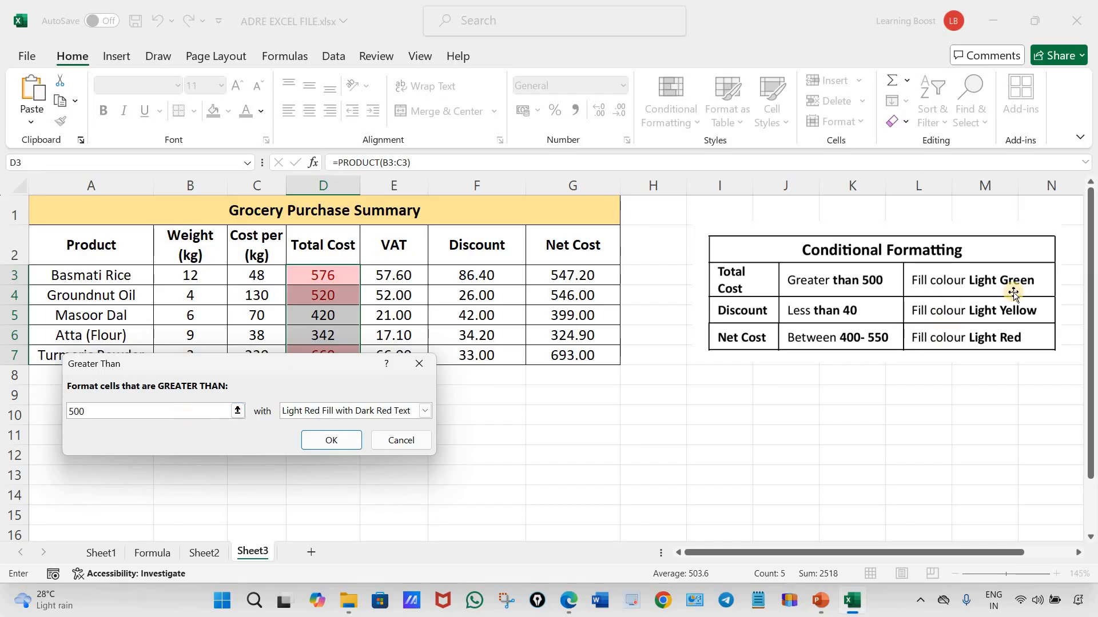
Give the Greater Than rule a custom format with a light green fill and apply it to the total costs
click(425, 412)
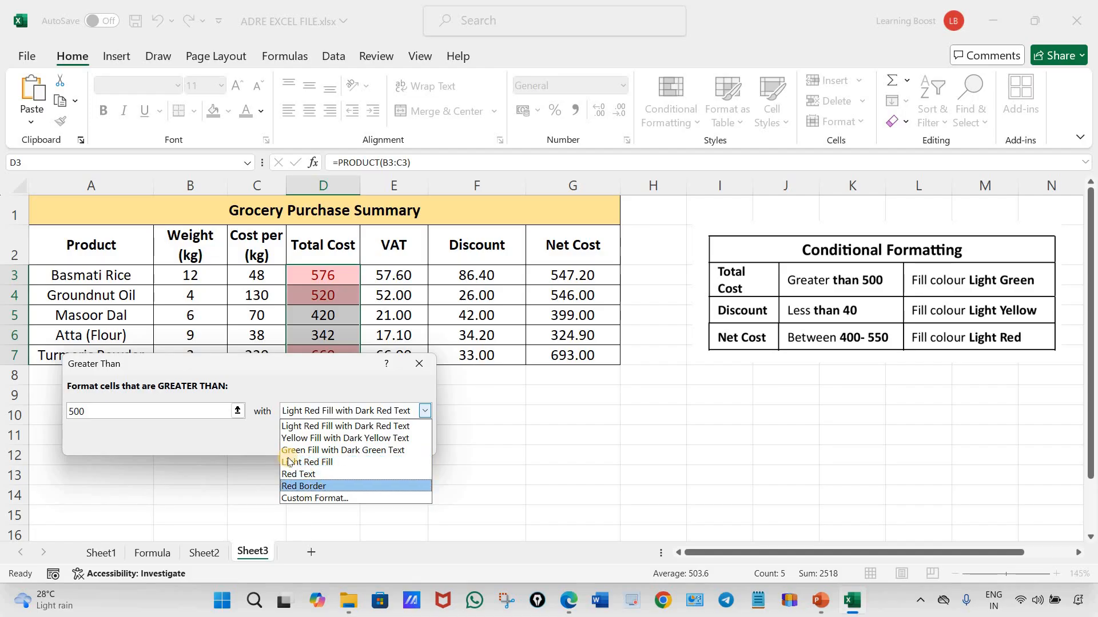
click(314, 498)
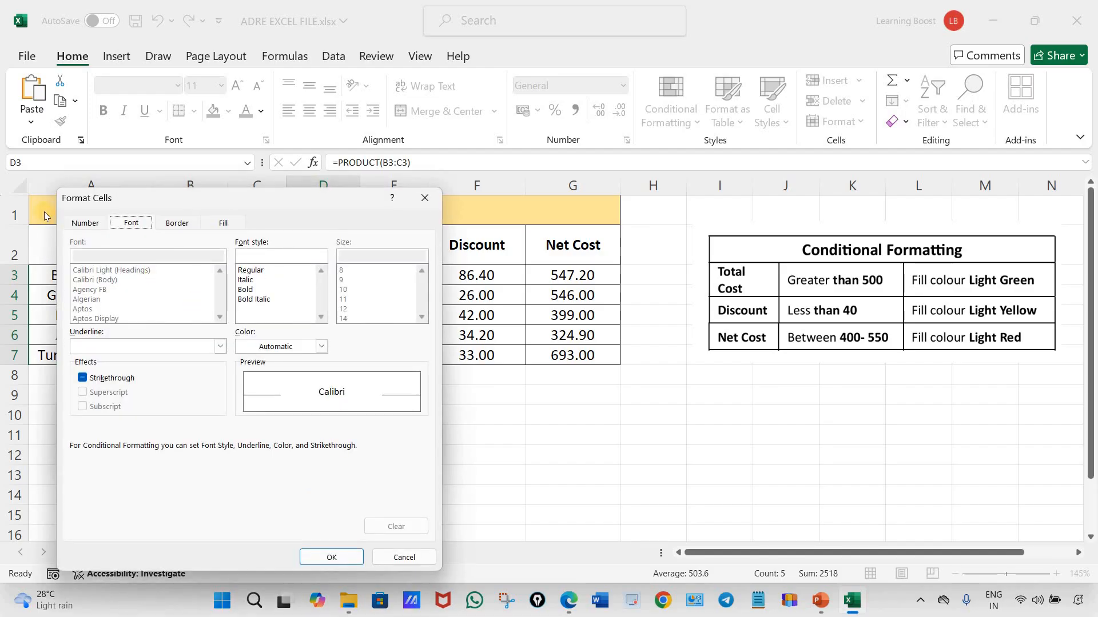
click(95, 225)
click(131, 223)
click(177, 223)
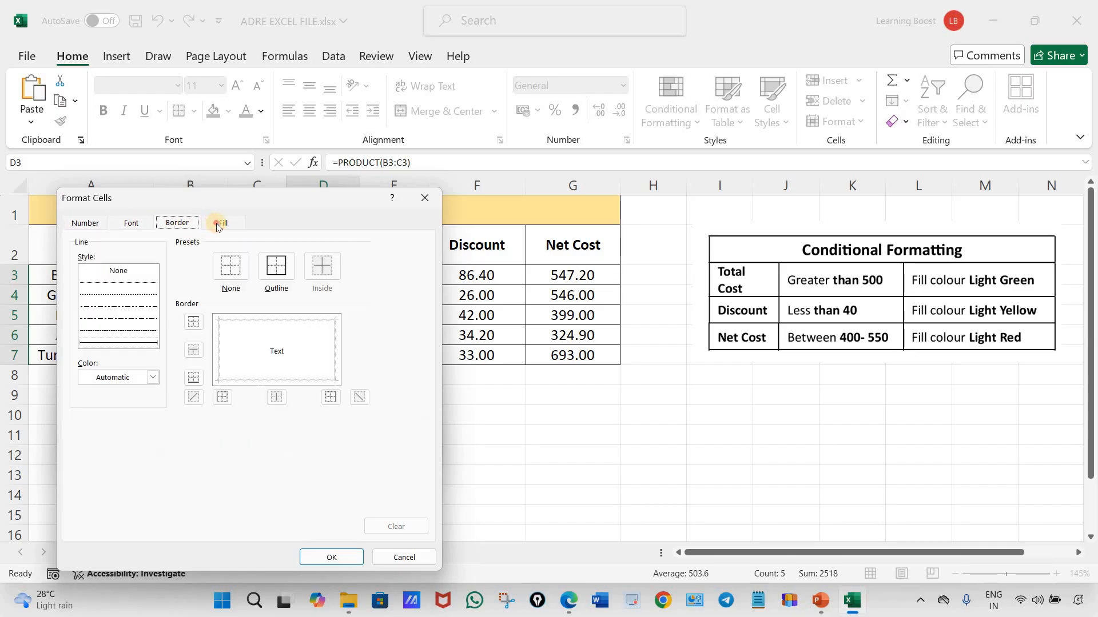
click(222, 223)
click(137, 223)
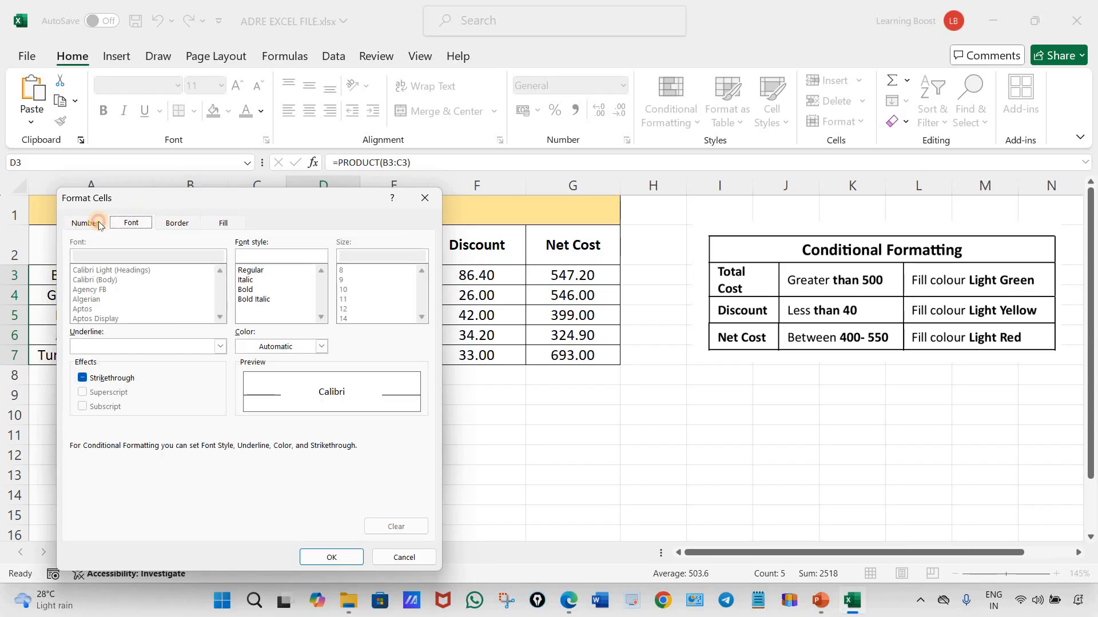
click(99, 225)
click(223, 224)
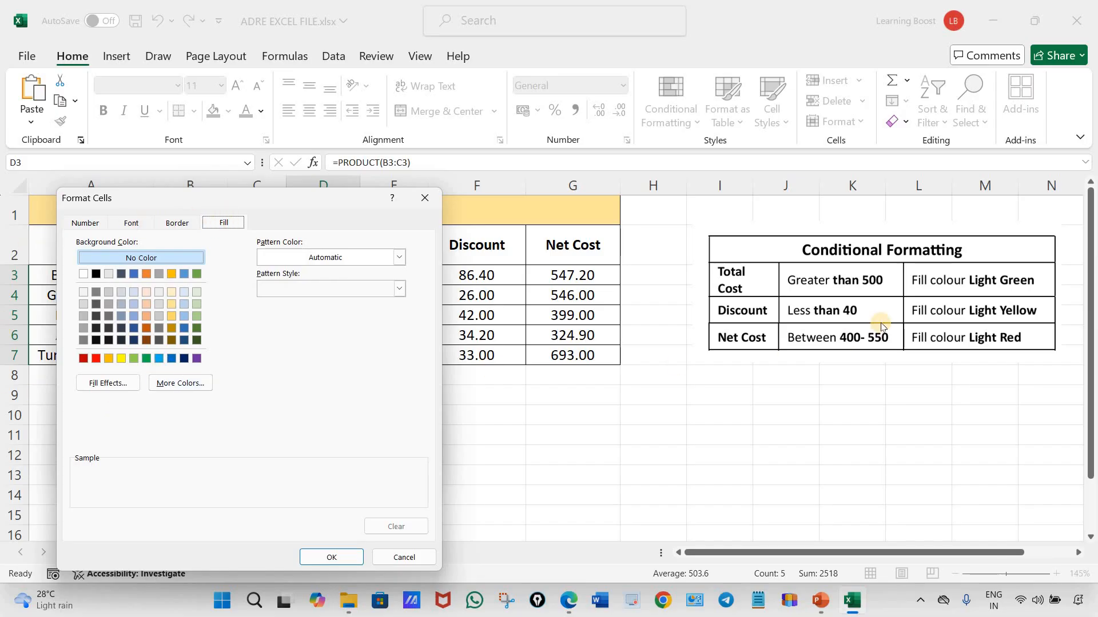
click(134, 361)
click(332, 558)
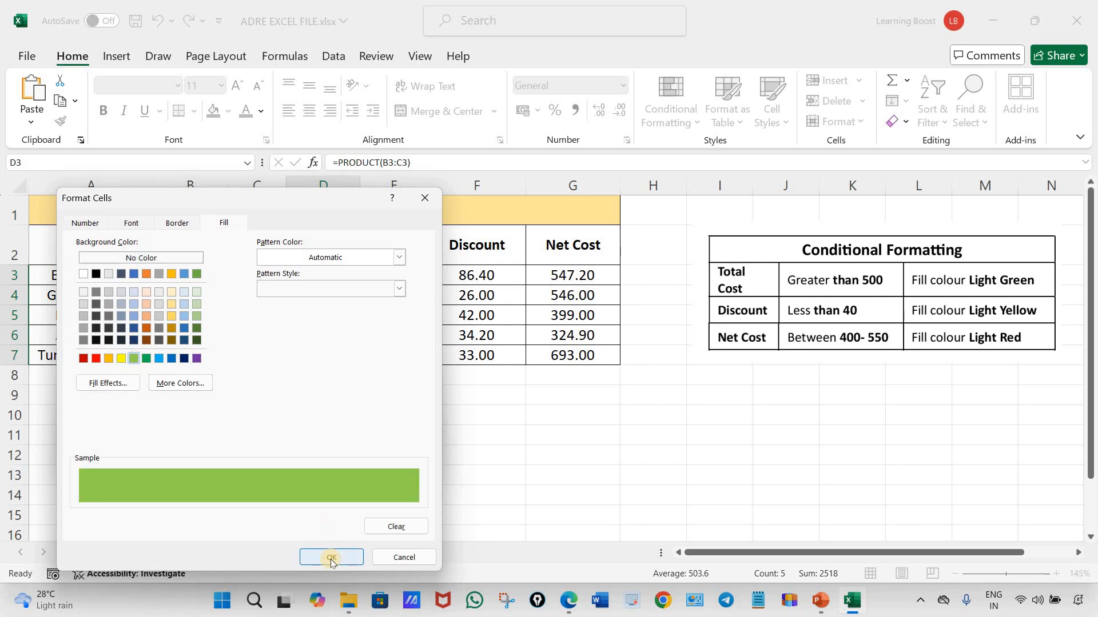
click(331, 440)
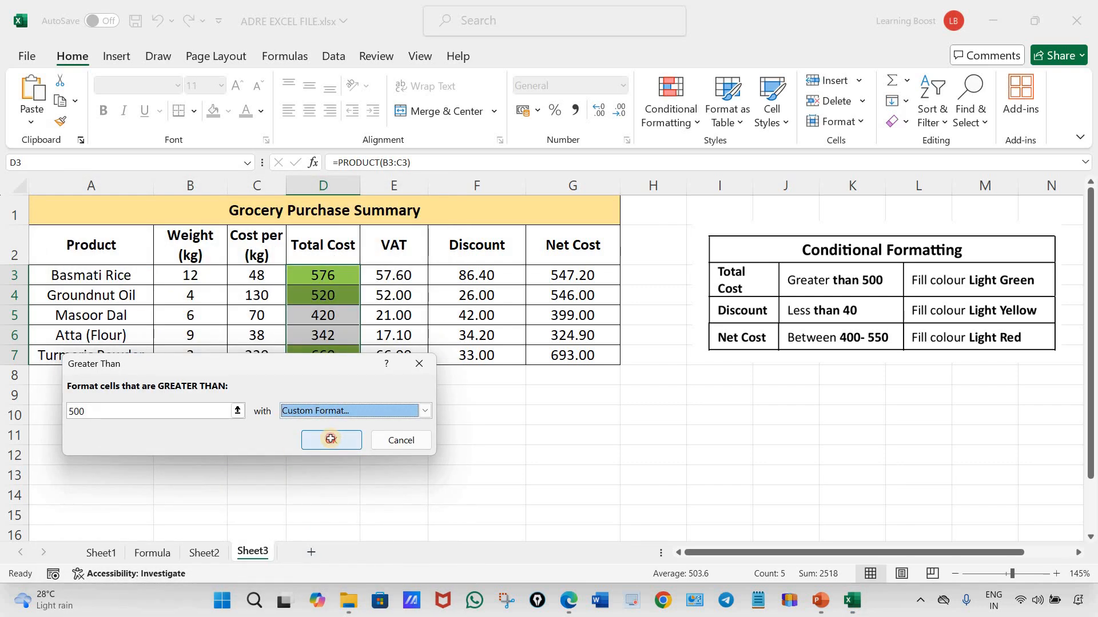
click(545, 466)
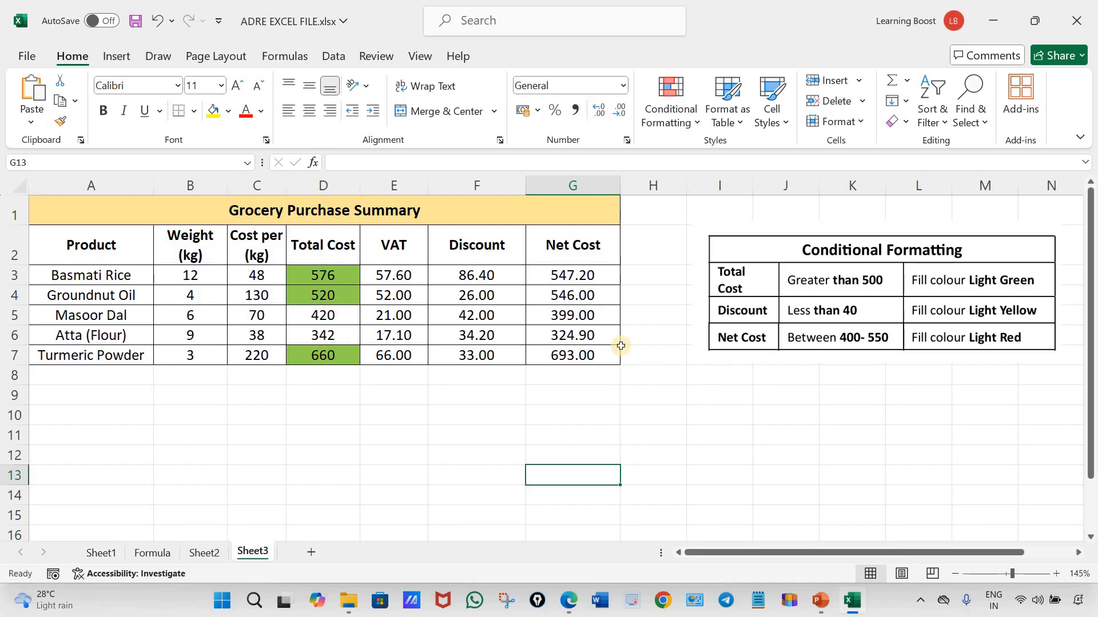
Highlight the discounts in F3:F7 that are less than 40 using a custom format with a yellow fill
drag(477, 275, 483, 355)
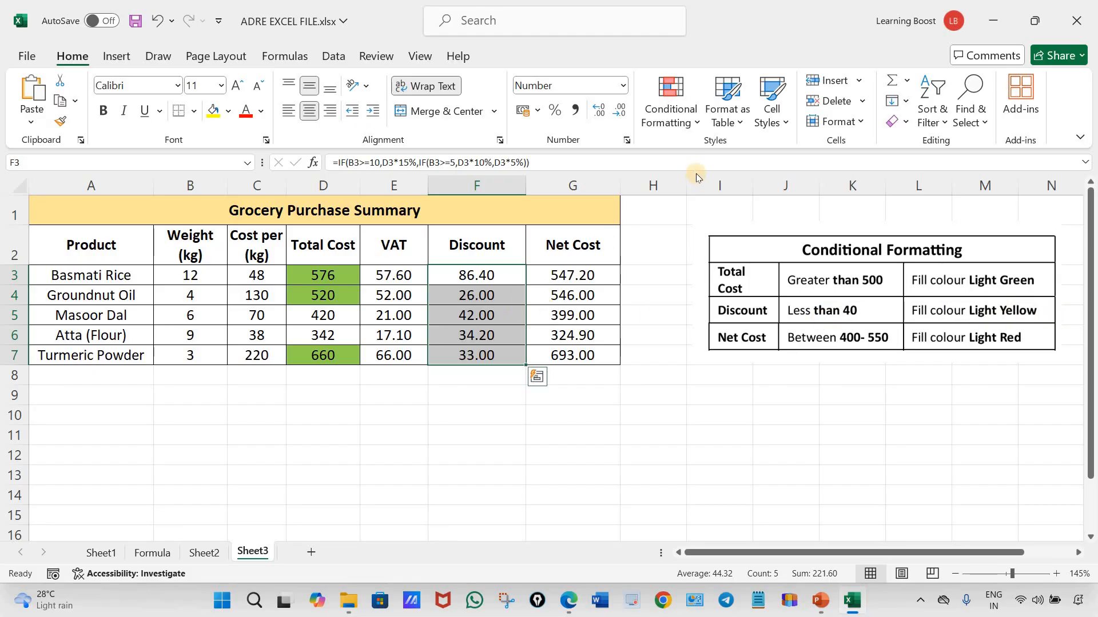
click(670, 112)
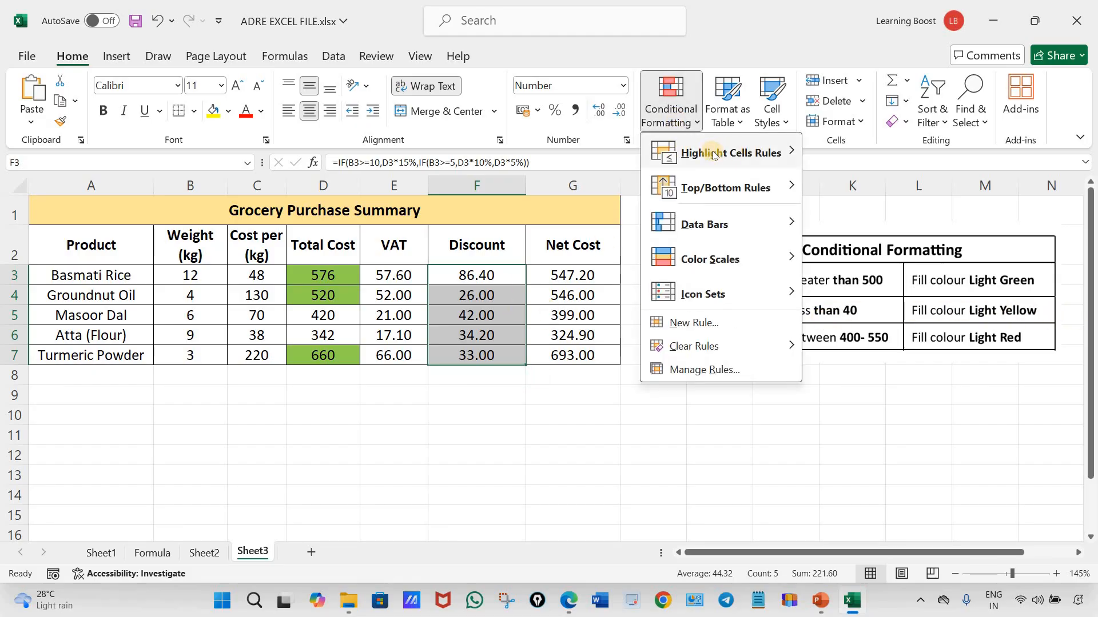
mouse_move(712, 156)
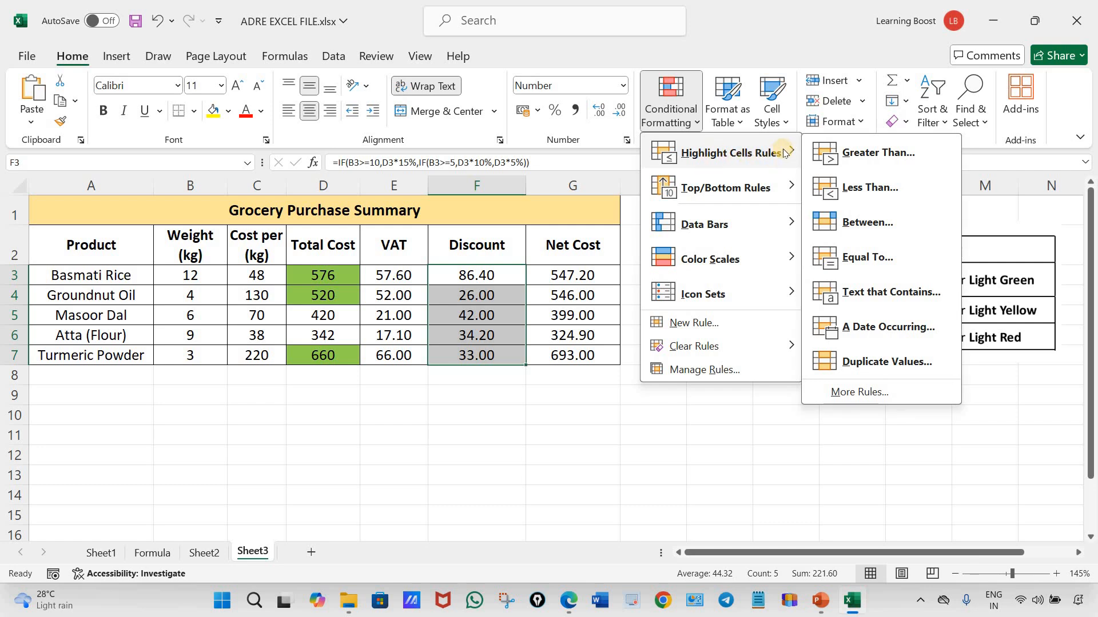
click(867, 188)
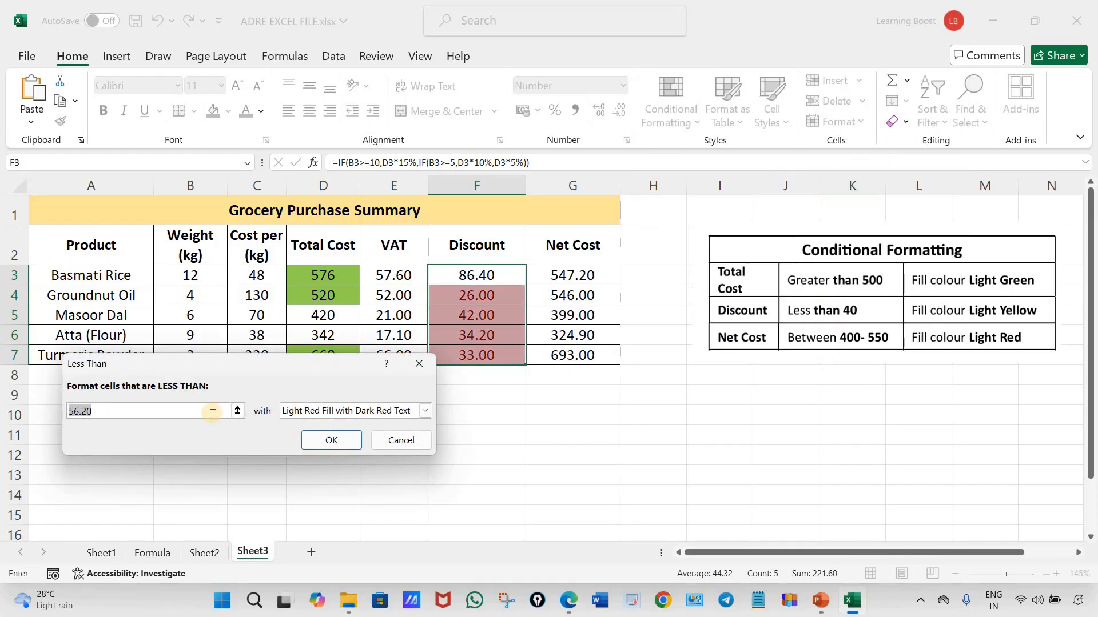
text(40)
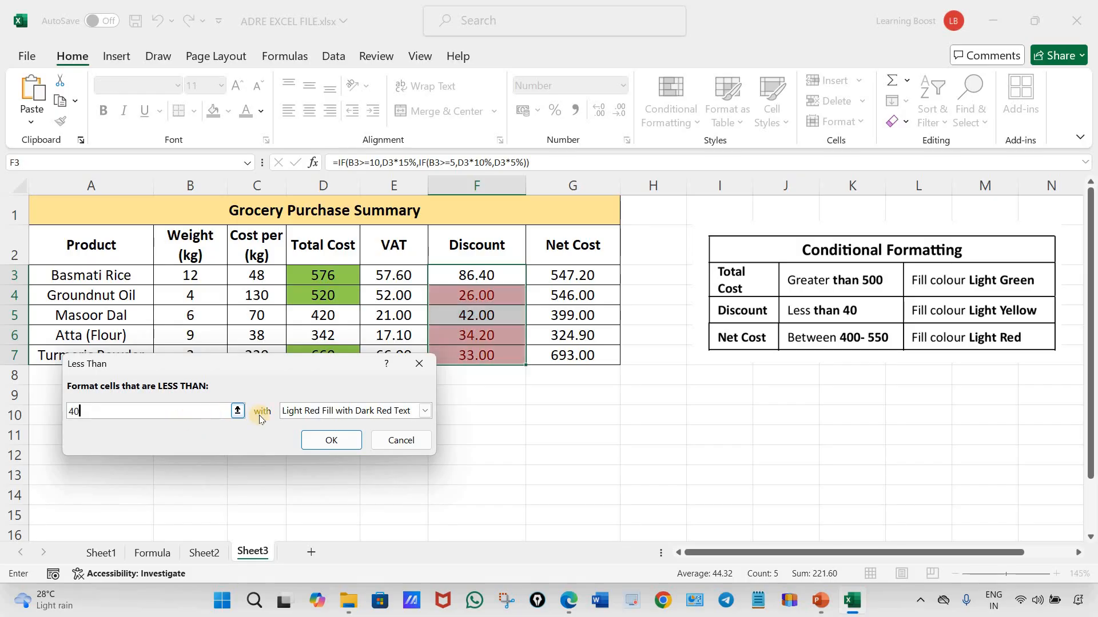
click(426, 411)
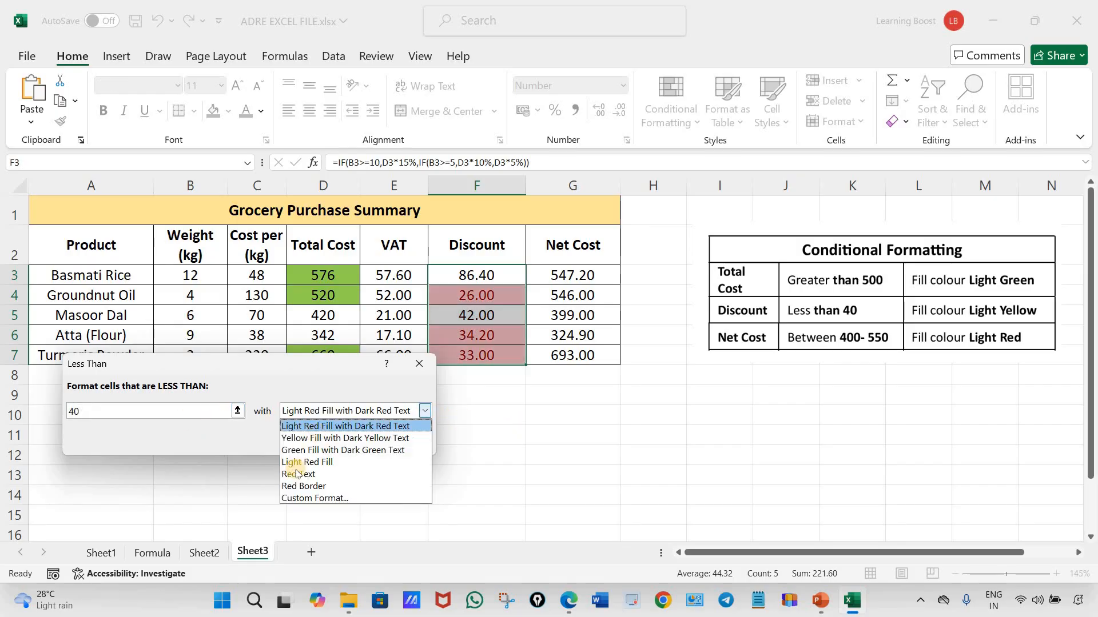
click(306, 498)
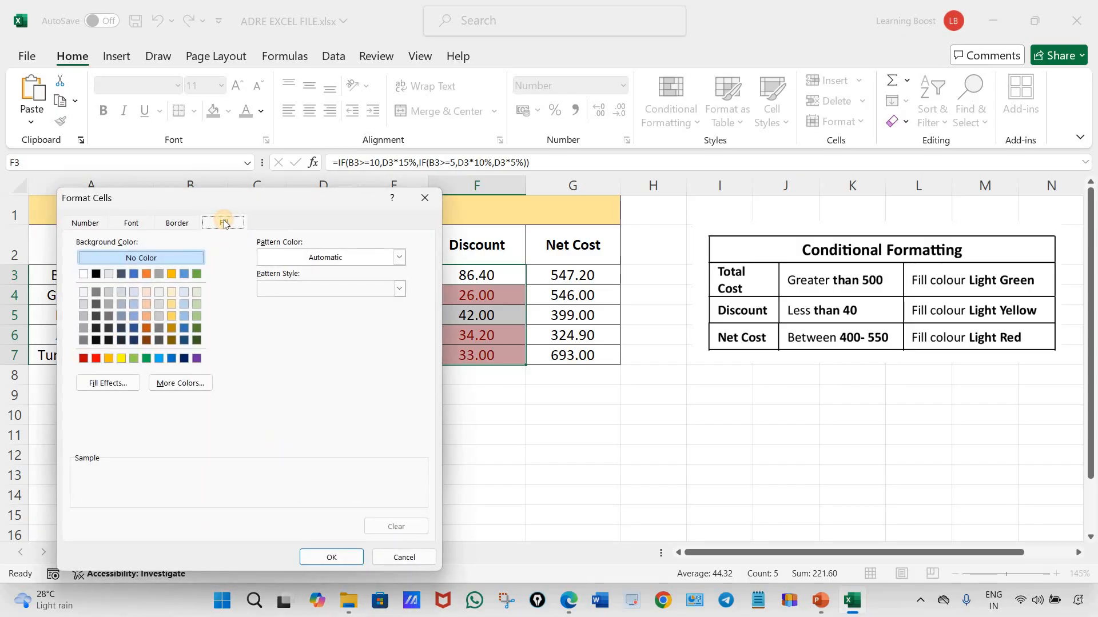
click(121, 359)
click(334, 556)
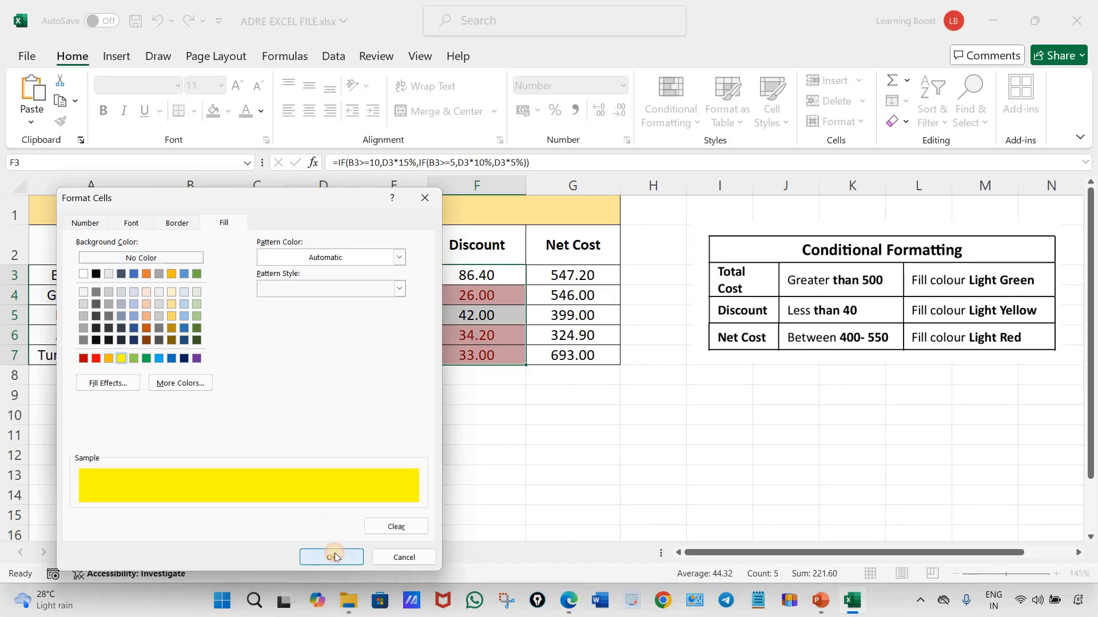
click(333, 440)
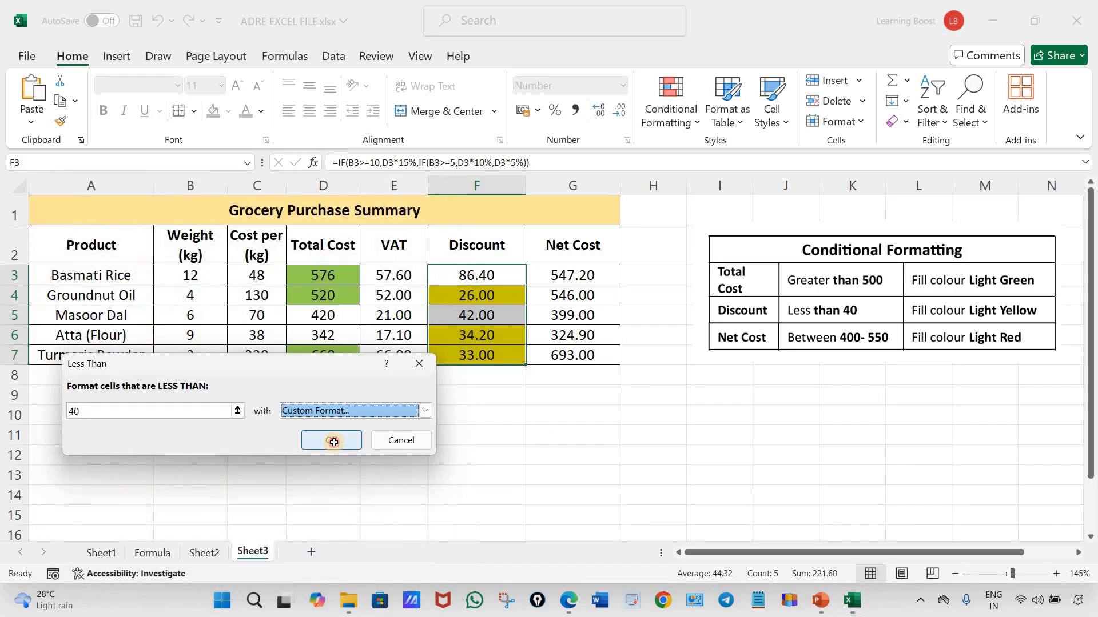
click(595, 443)
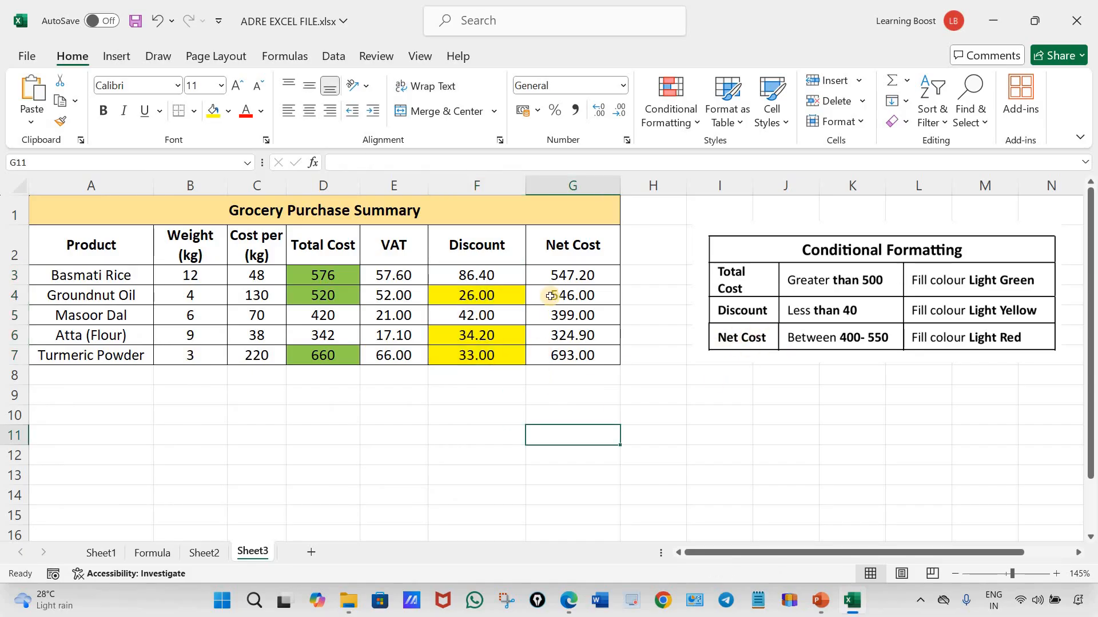
Start a Between highlight rule for the net costs in G3:G7 with 400 and 550 as the limits
drag(559, 275, 565, 351)
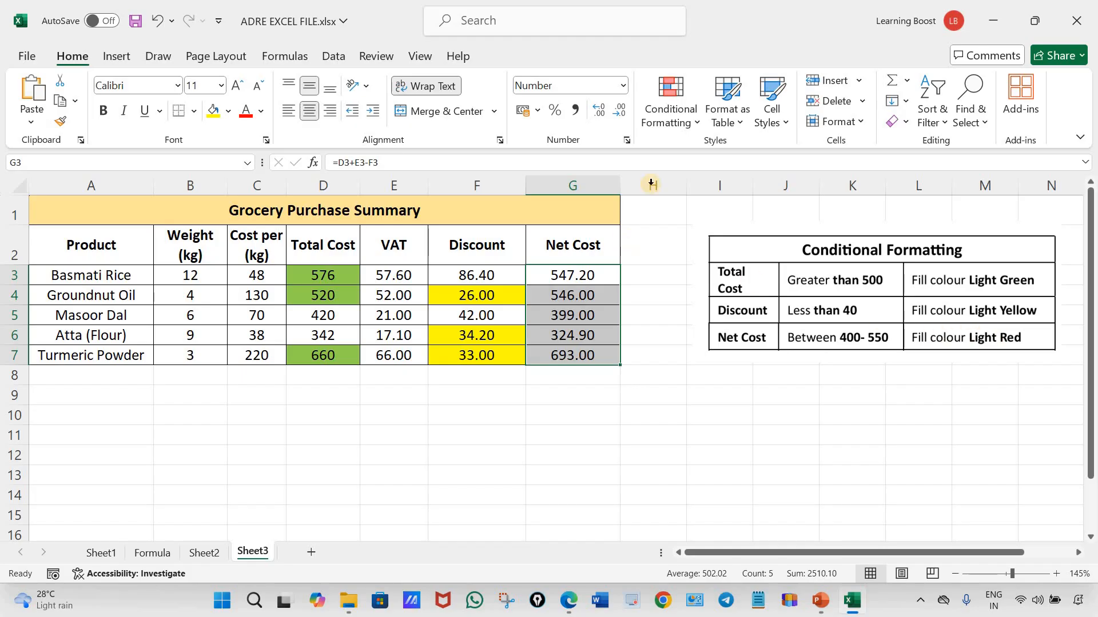
click(669, 115)
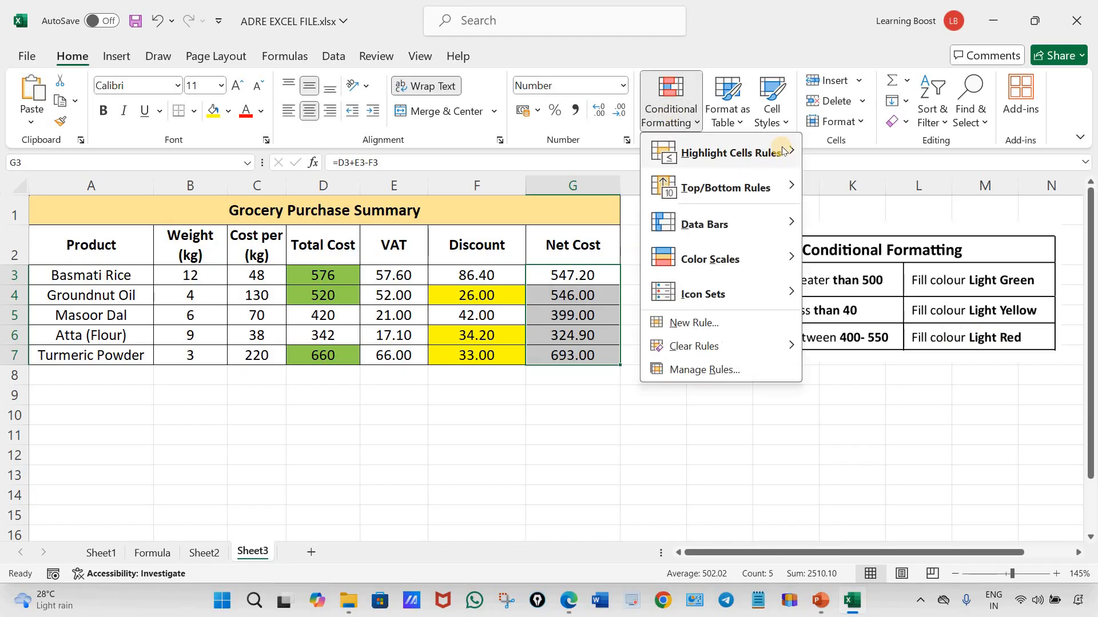
mouse_move(767, 155)
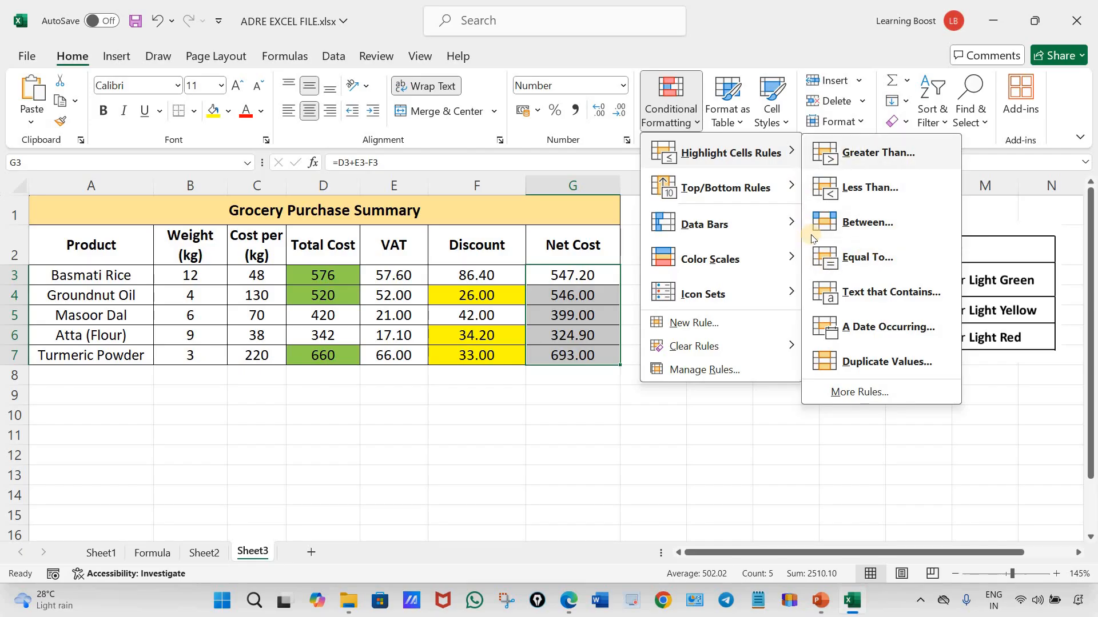
click(862, 226)
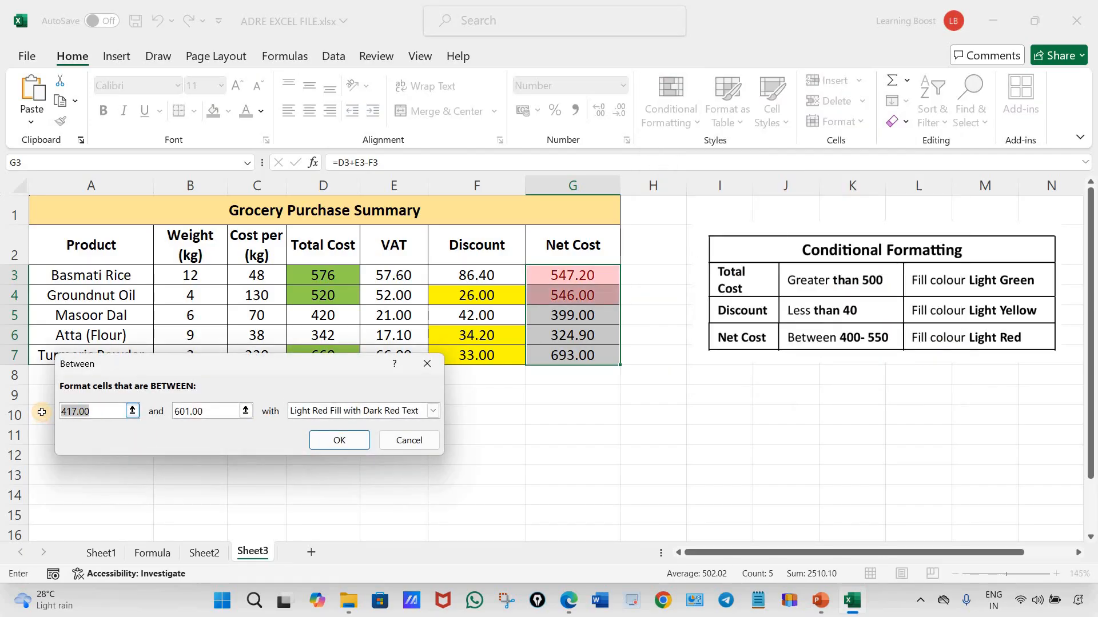
text(400)
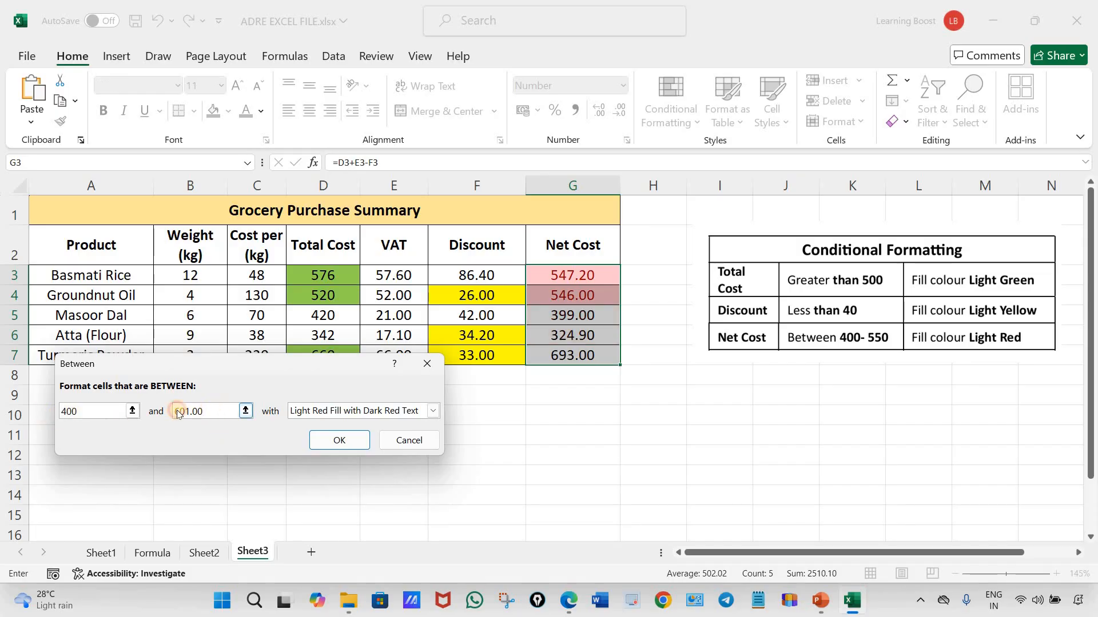
text(55)
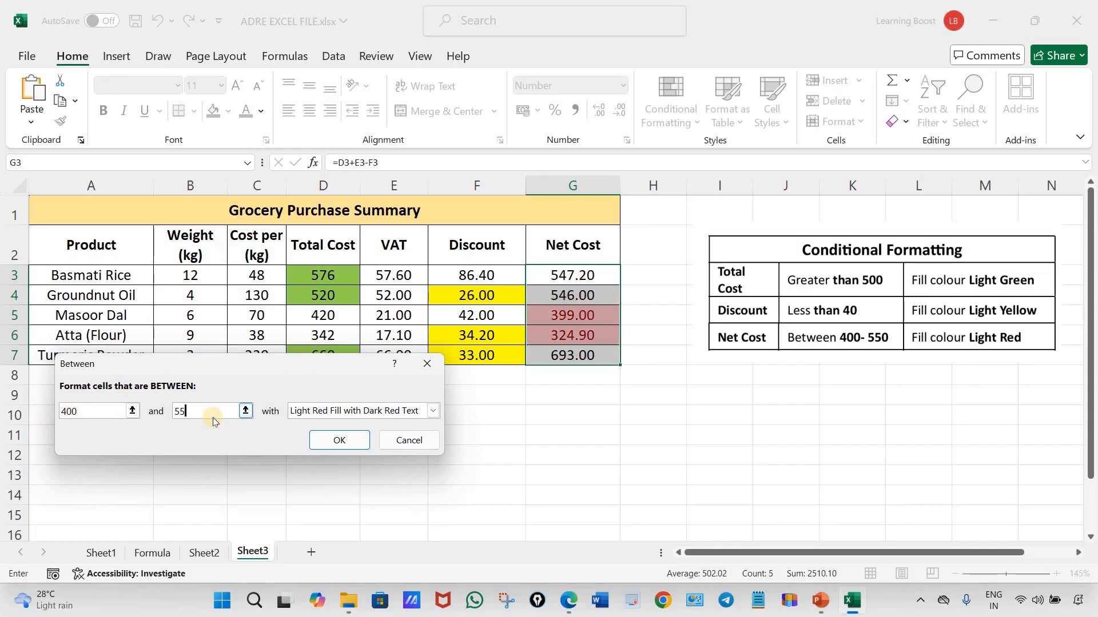
text(0)
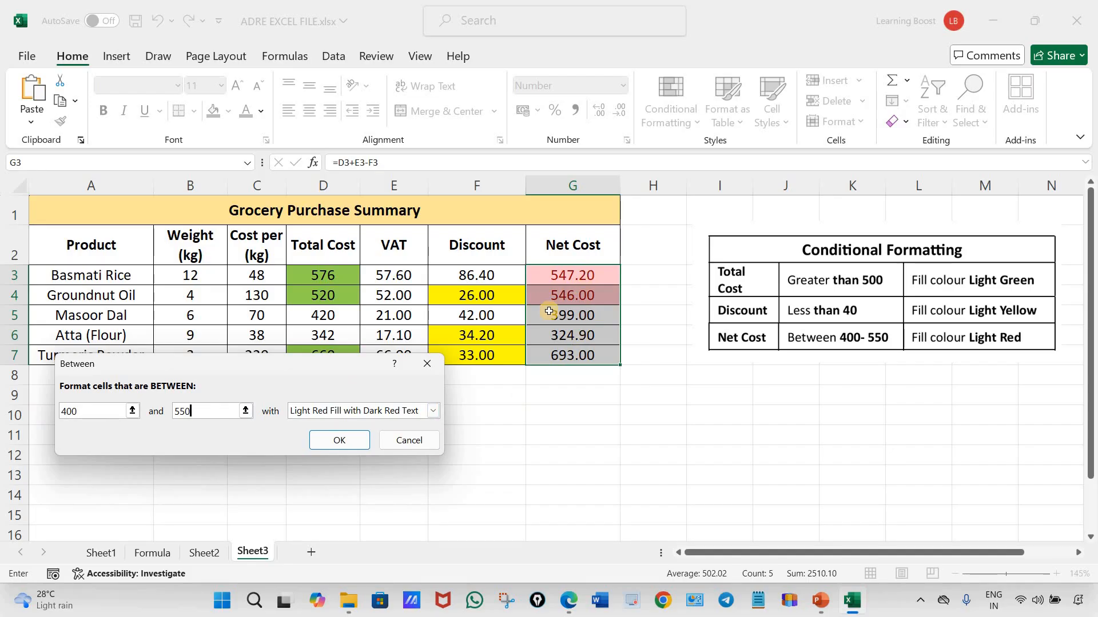
click(338, 441)
click(433, 411)
click(337, 499)
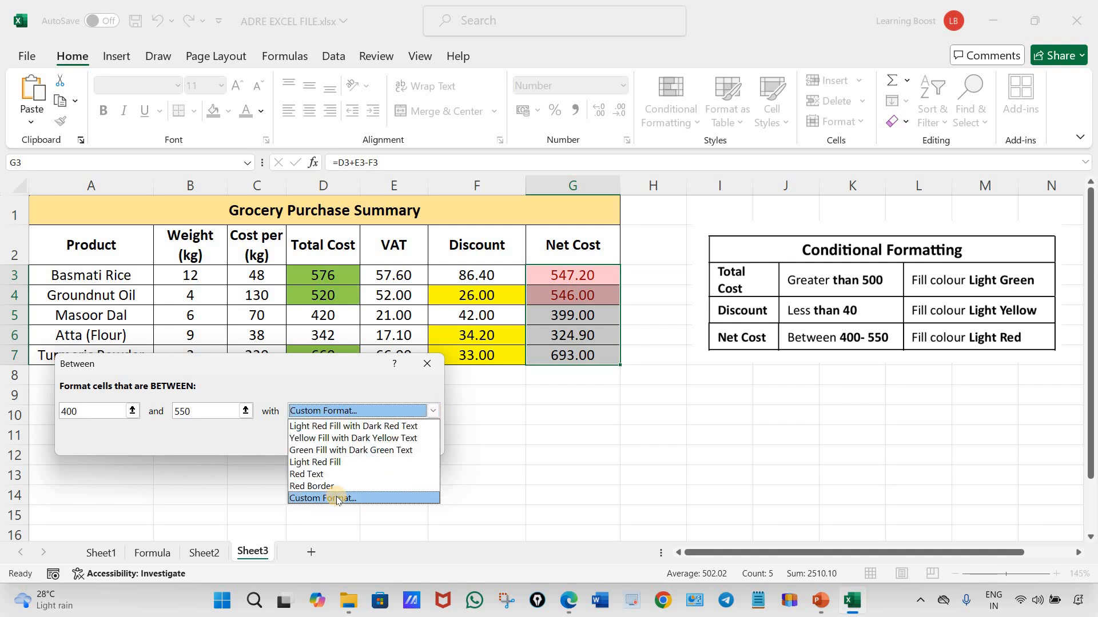
click(402, 561)
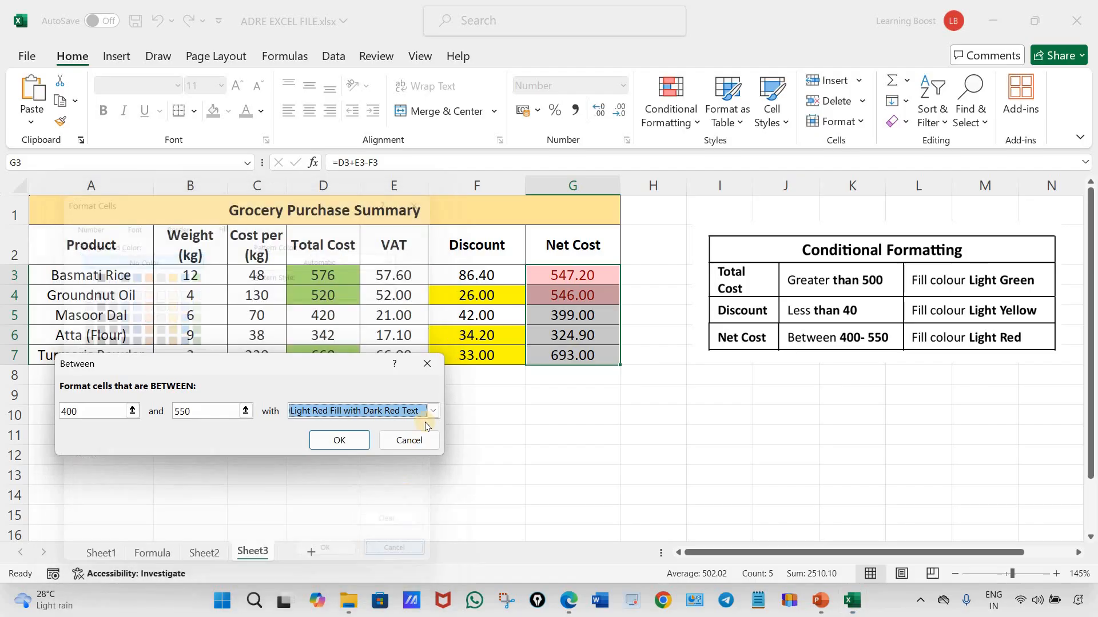
Set the Between rule's format to Light Red Fill and apply it to the net costs
click(433, 412)
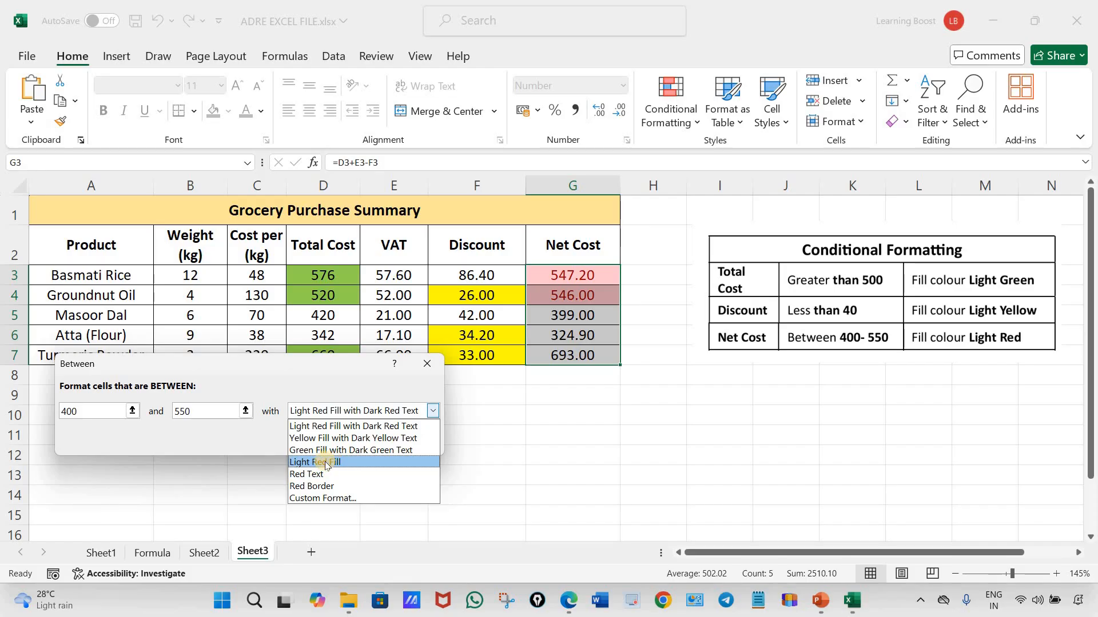
click(325, 463)
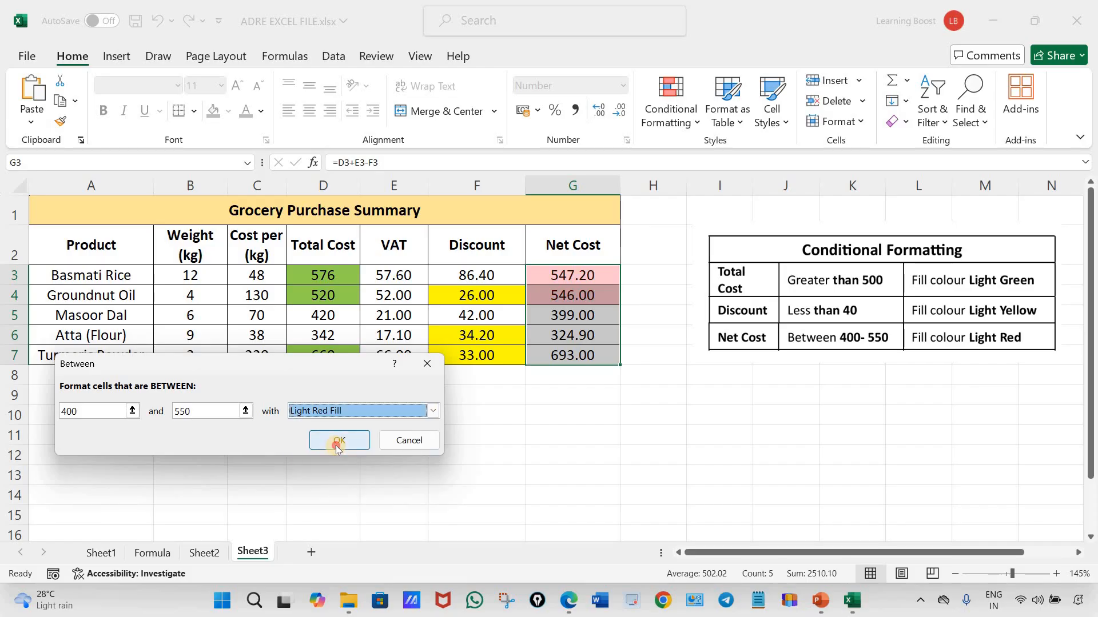
click(335, 445)
click(719, 456)
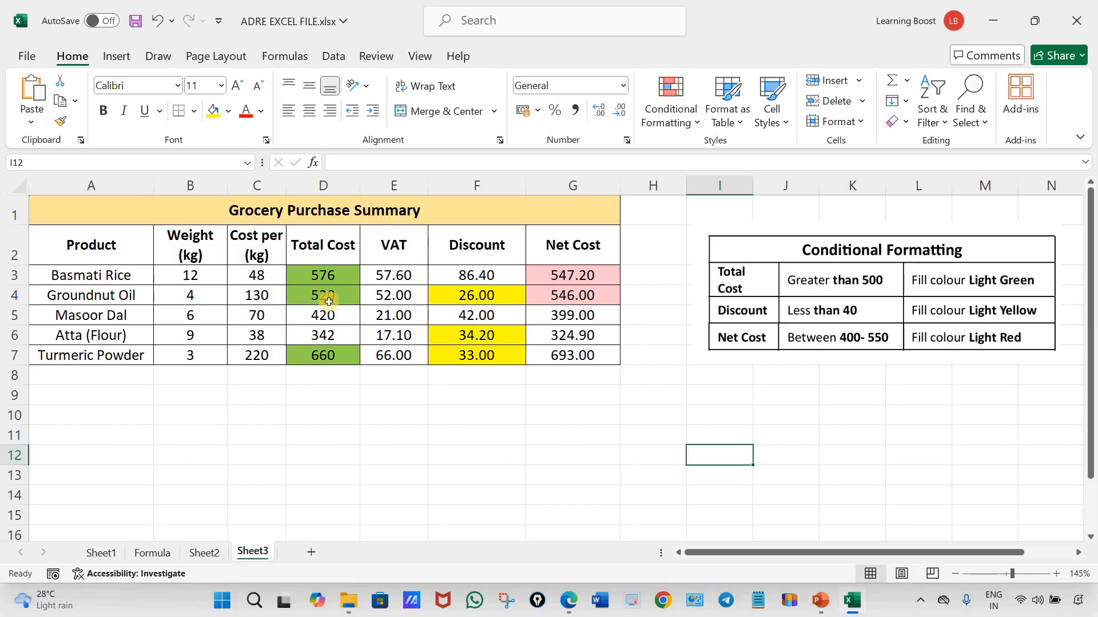
Delete the Conditional Formatting requirements picture beside the grocery table
click(765, 252)
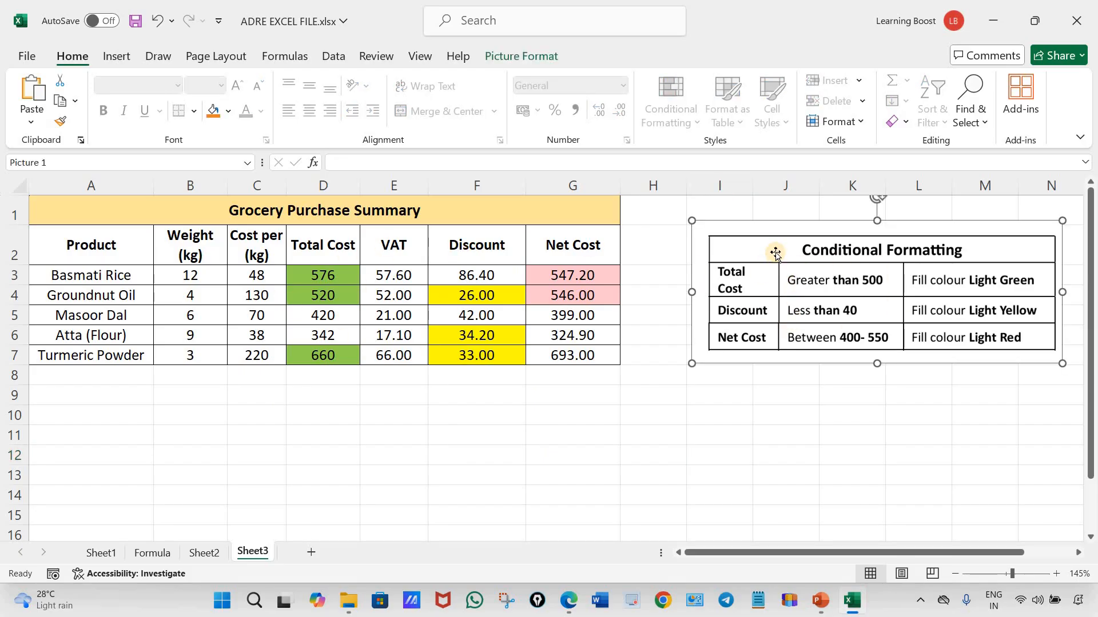
key(Delete)
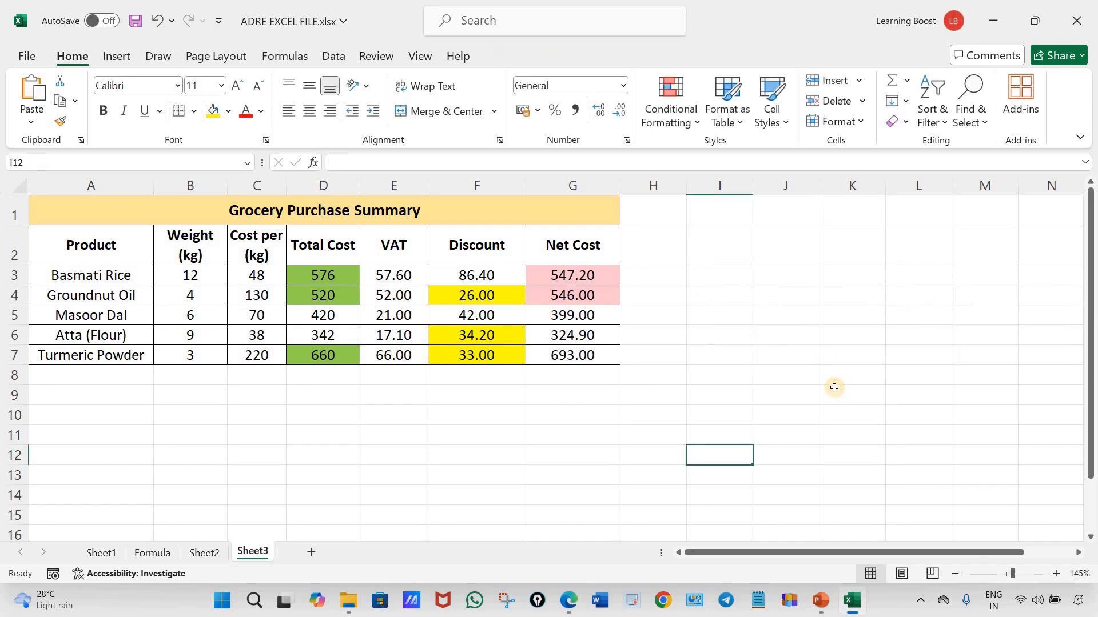
click(834, 388)
Switch to the assignment PDF in Edge and examine the reference bar chart and the chart instruction
click(572, 597)
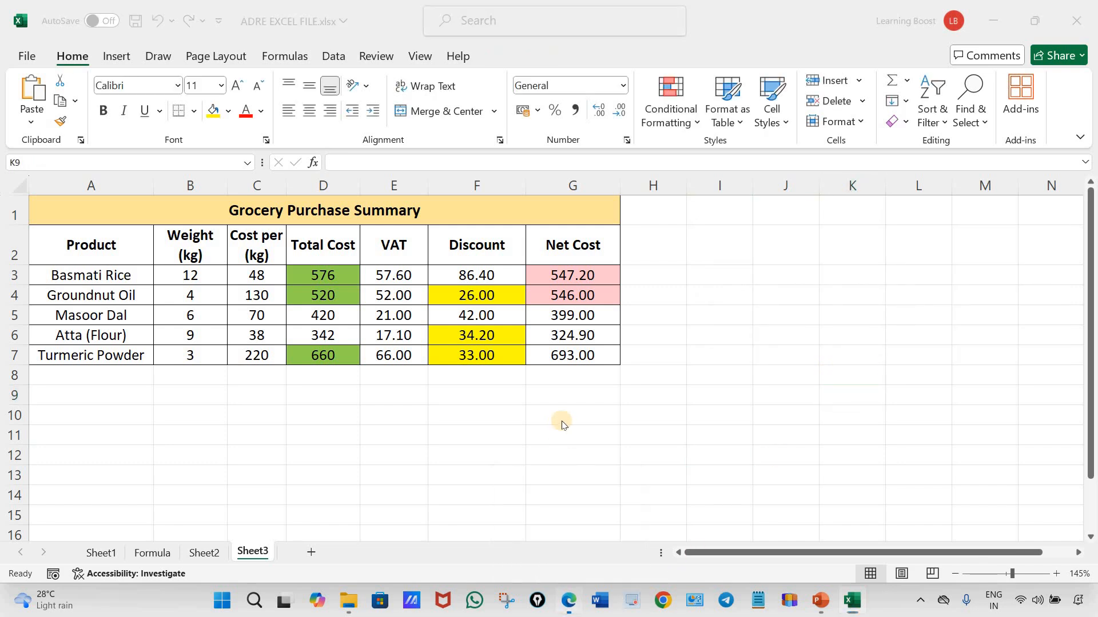
scroll(581, 431, down, 1)
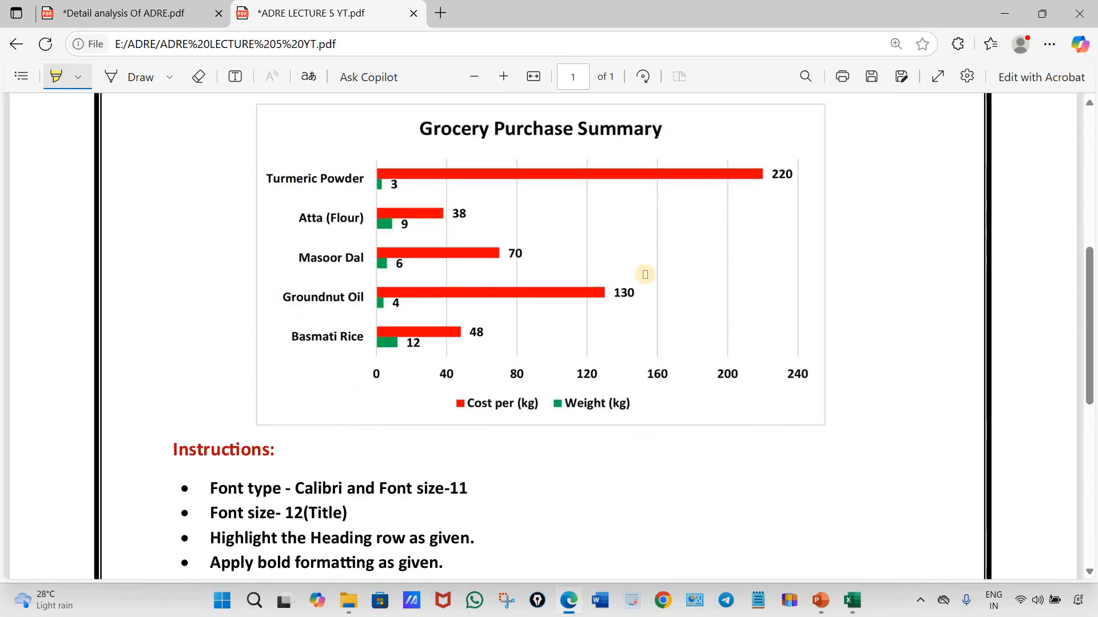
scroll(178, 433, down, 1)
scroll(178, 434, down, 3)
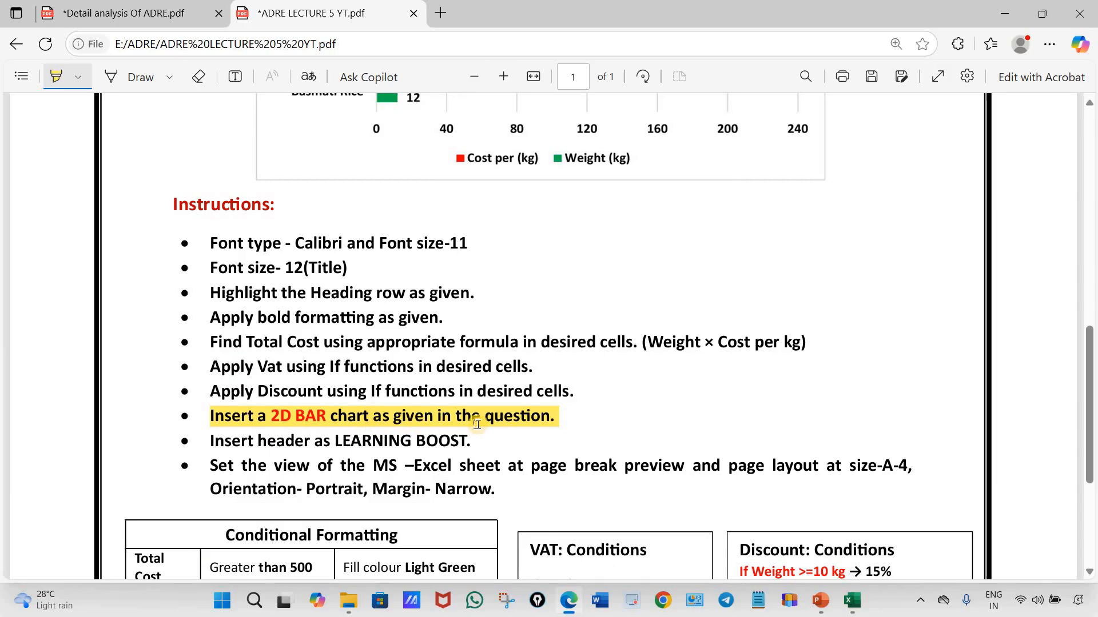
scroll(512, 437, up, 2)
scroll(489, 429, down, 3)
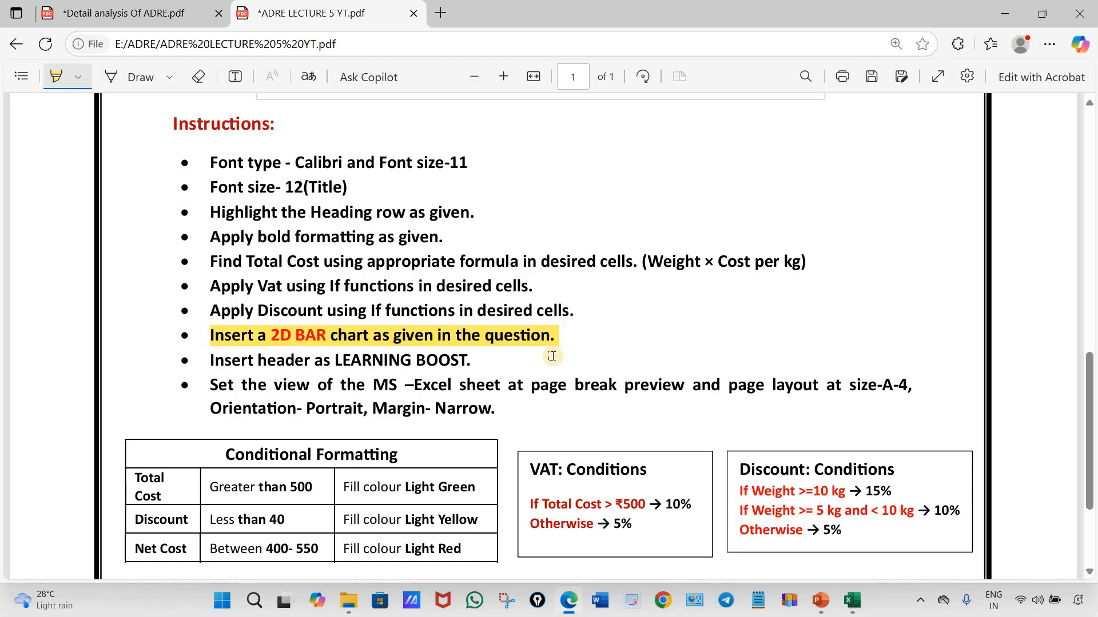
scroll(552, 356, up, 5)
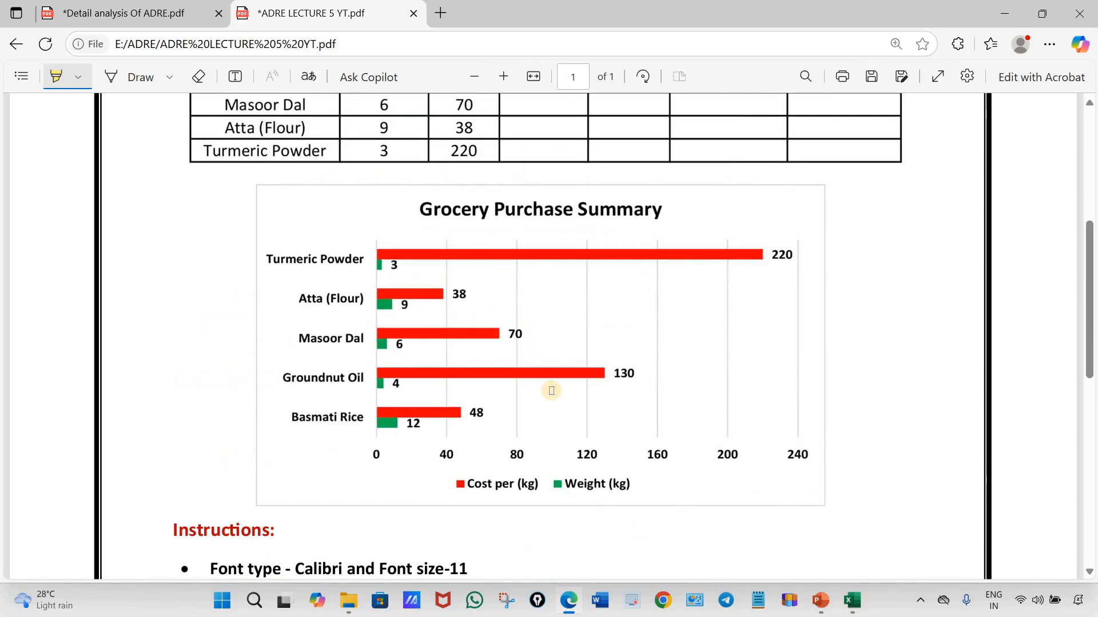
scroll(600, 429, down, 1)
scroll(636, 455, up, 1)
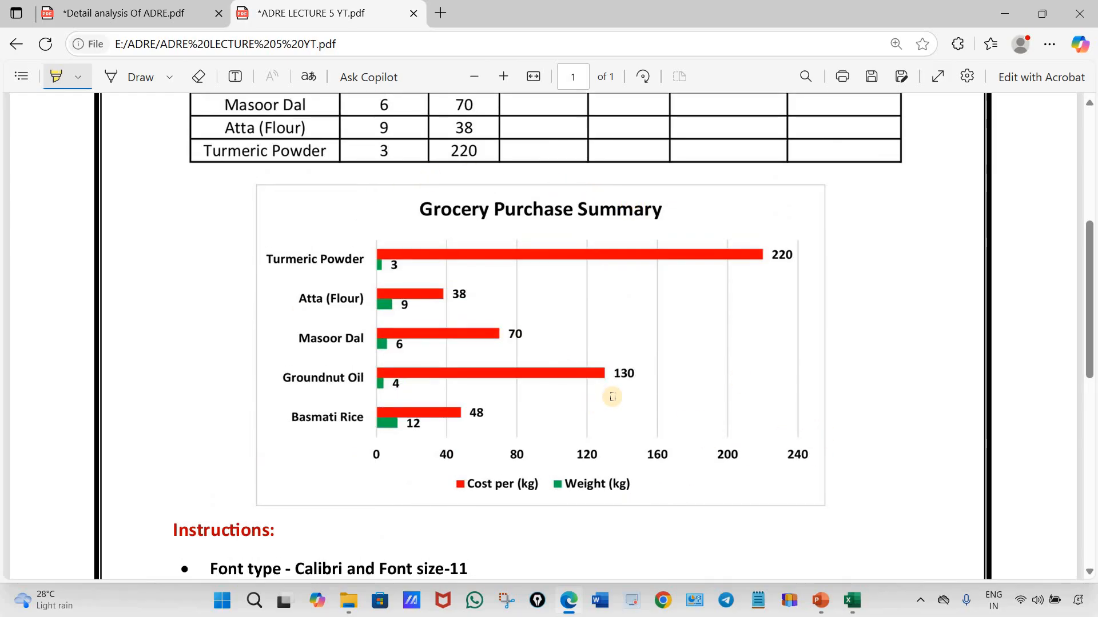
scroll(611, 396, down, 1)
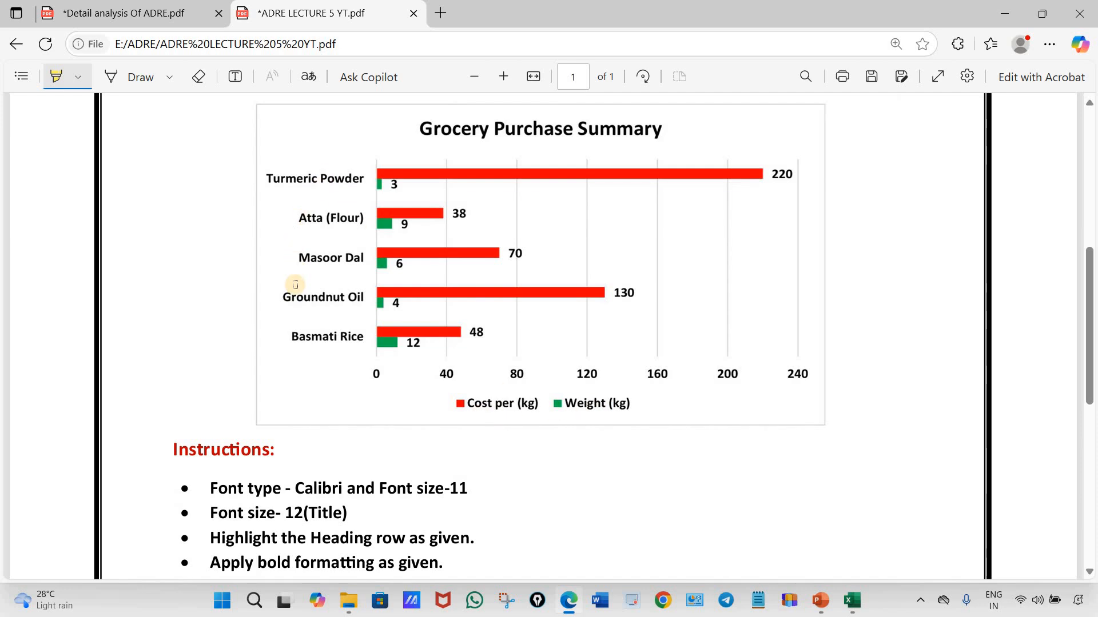
Switch back to Excel, insert a 2-D clustered bar chart from A2:C7, and shift it over the grocery table
click(854, 603)
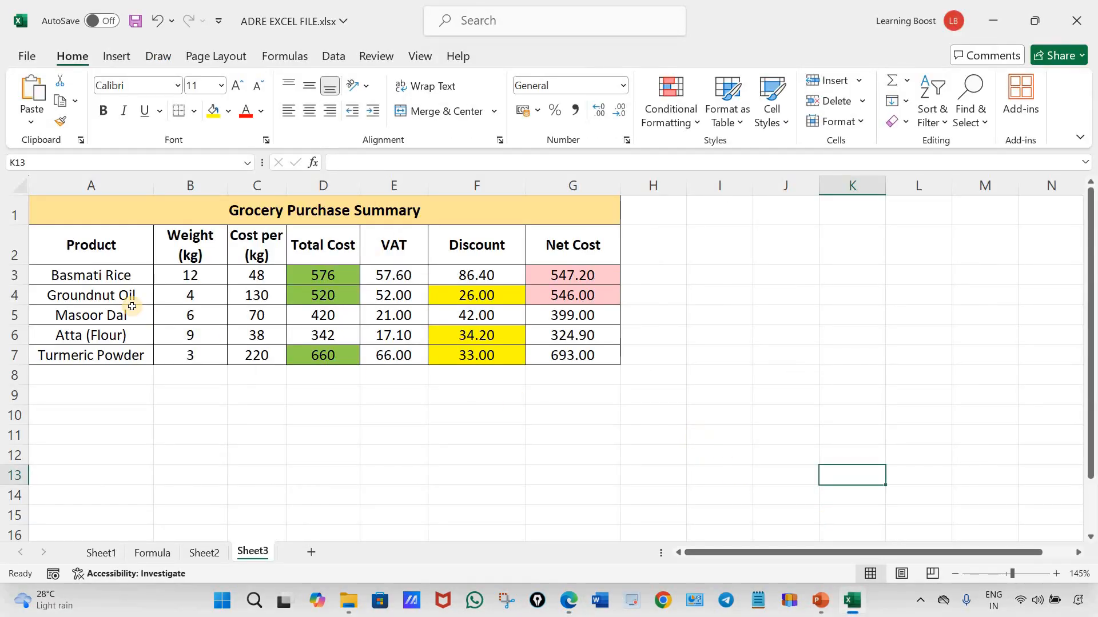
drag(64, 260, 188, 327)
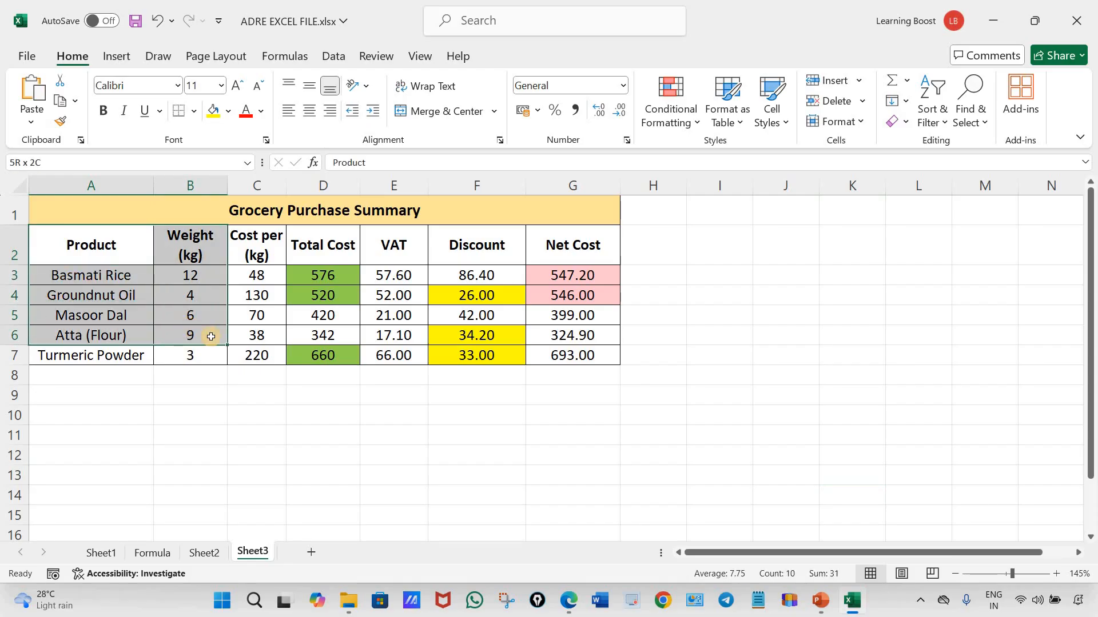
drag(242, 355, 243, 355)
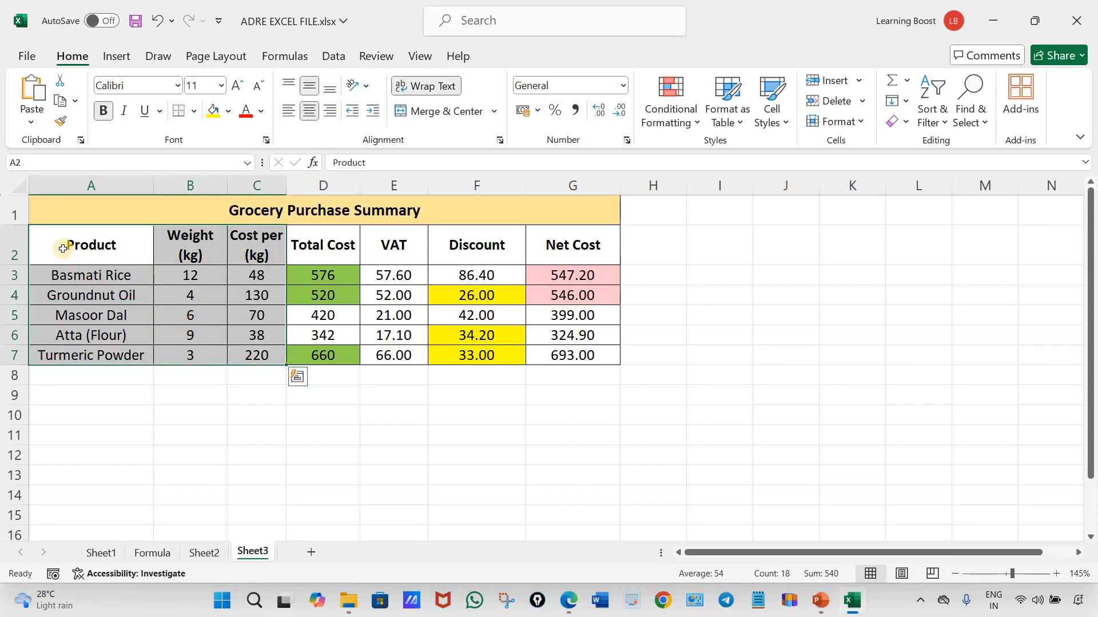
drag(53, 243, 244, 353)
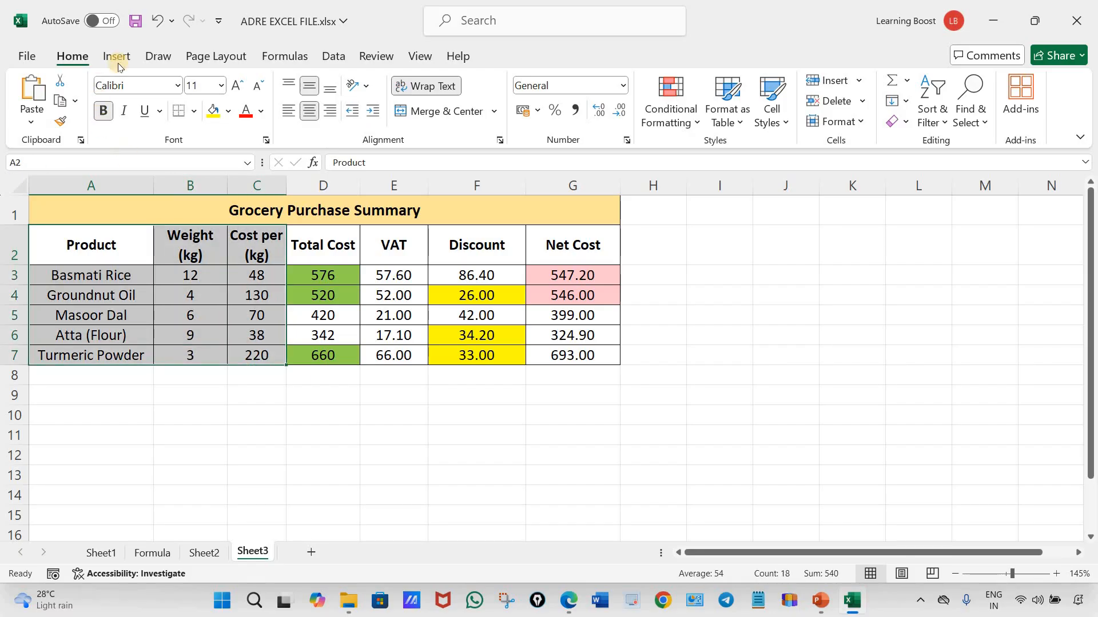
click(122, 57)
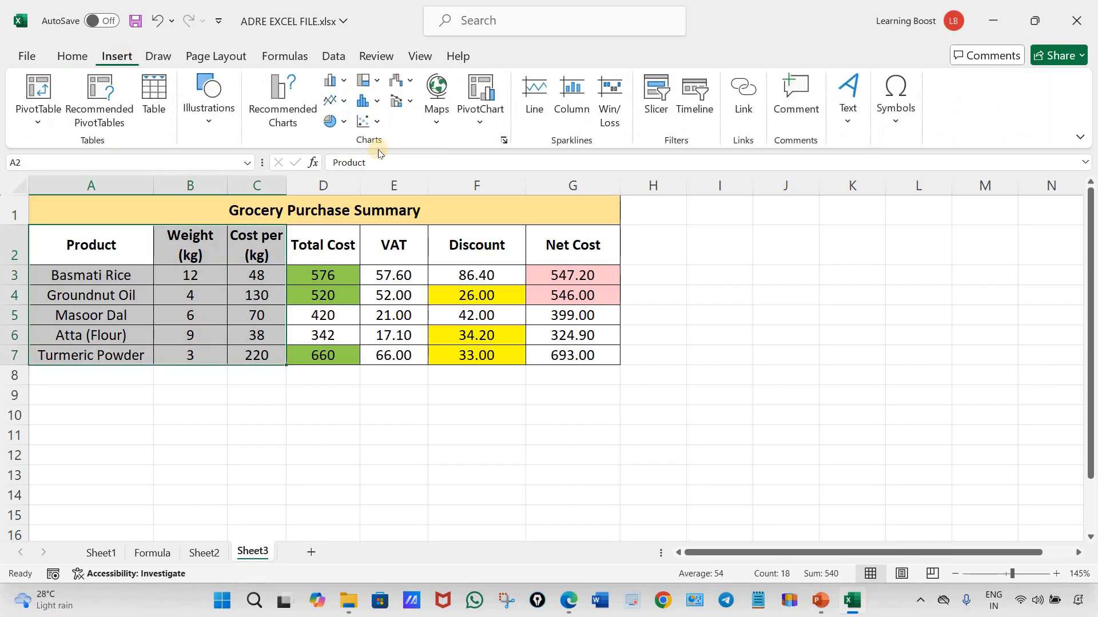
click(345, 82)
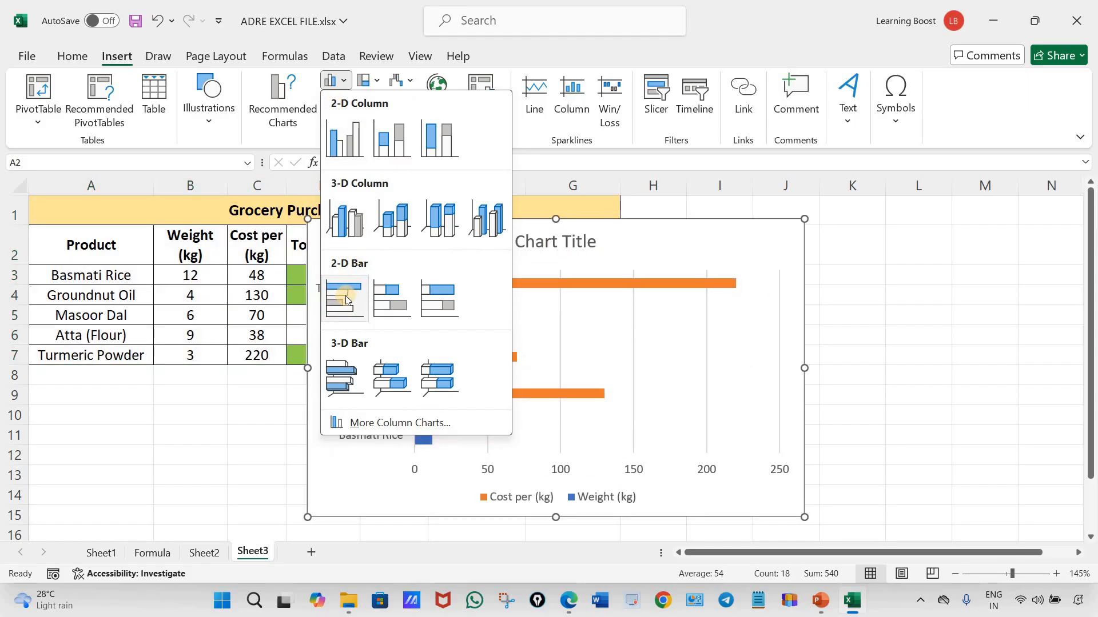
click(345, 301)
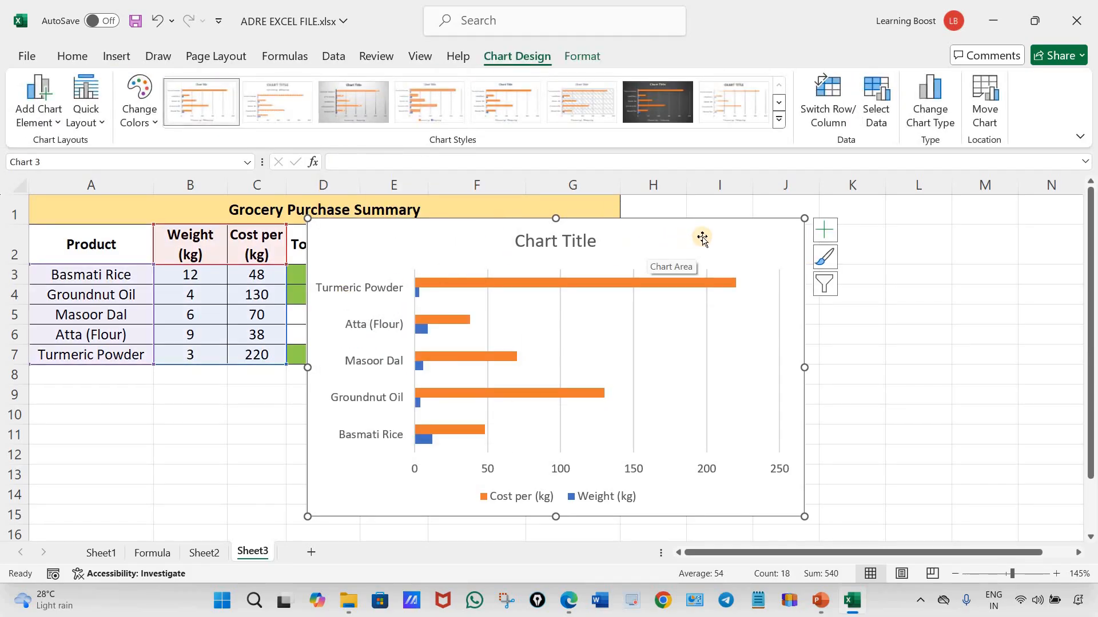
drag(696, 239, 623, 230)
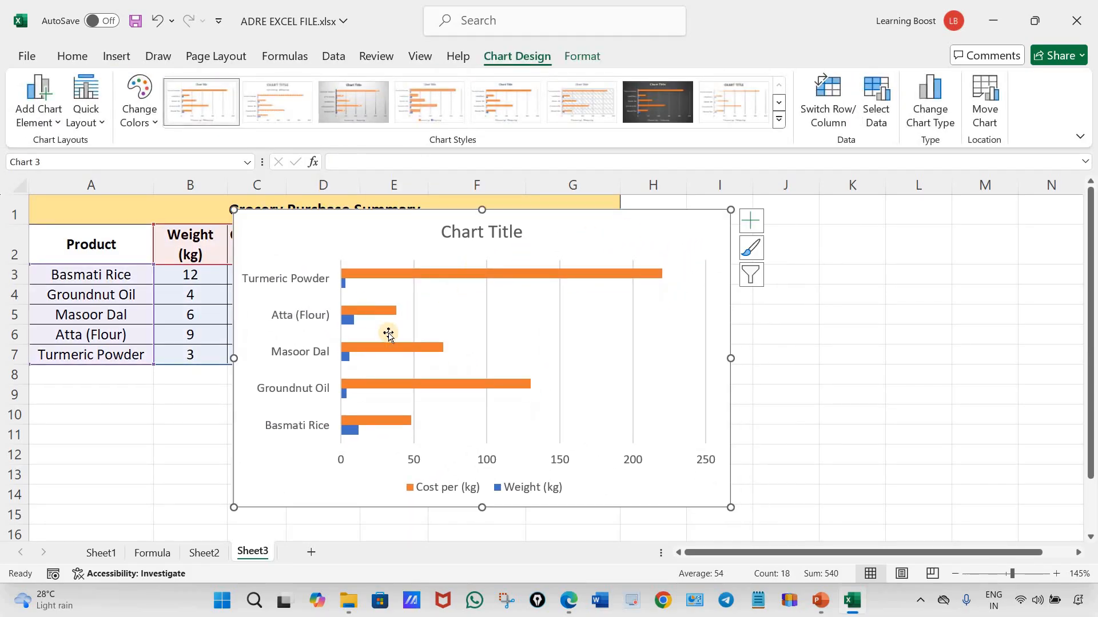
Switch to the assignment PDF in Edge to check the title and layout of the reference chart
click(570, 601)
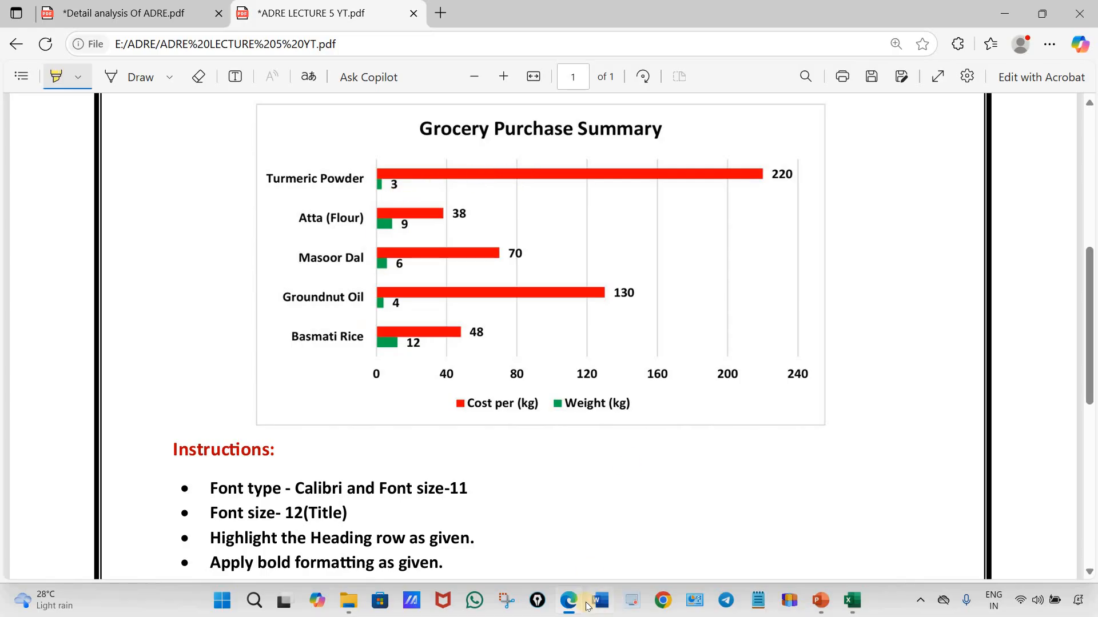
Switch back to Excel, move the bar chart below the heading row, and copy the heading text from cell A1
click(569, 607)
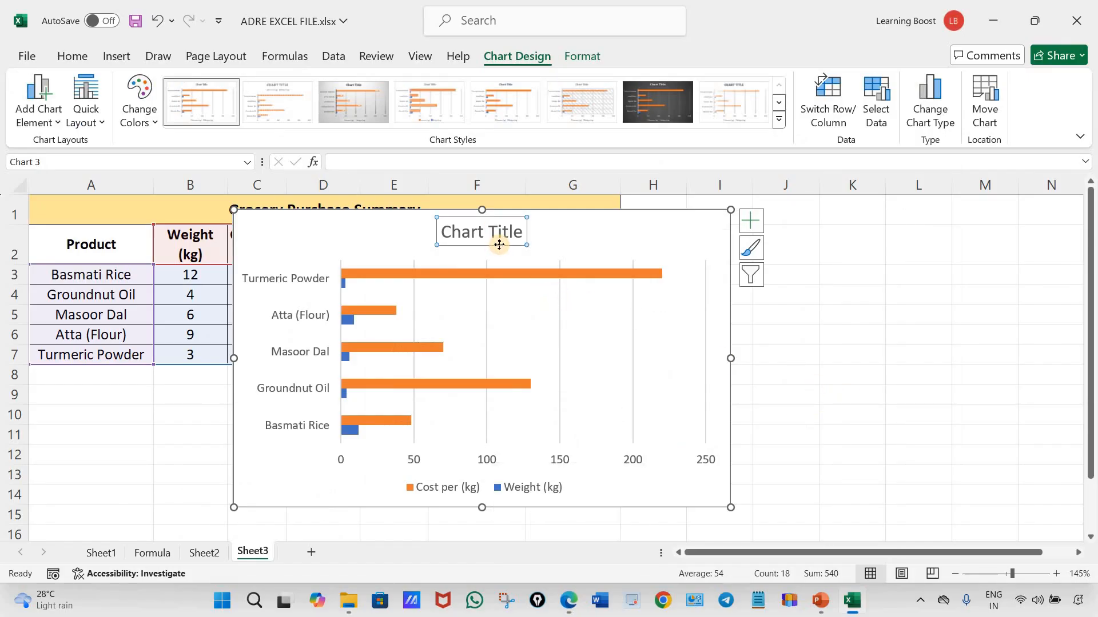
drag(514, 248, 509, 279)
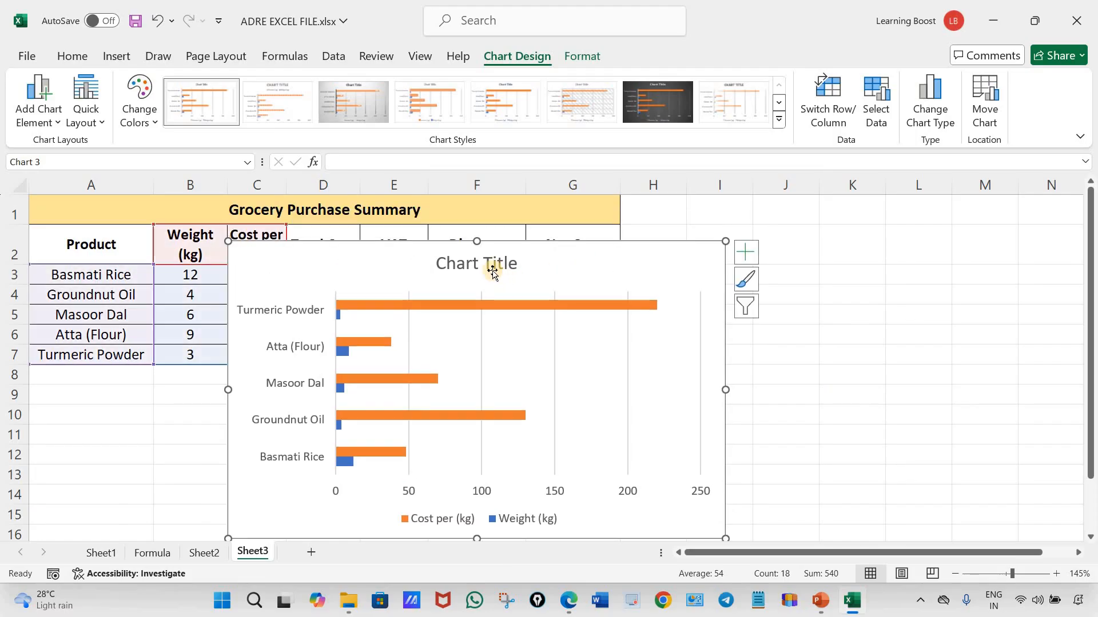
click(428, 211)
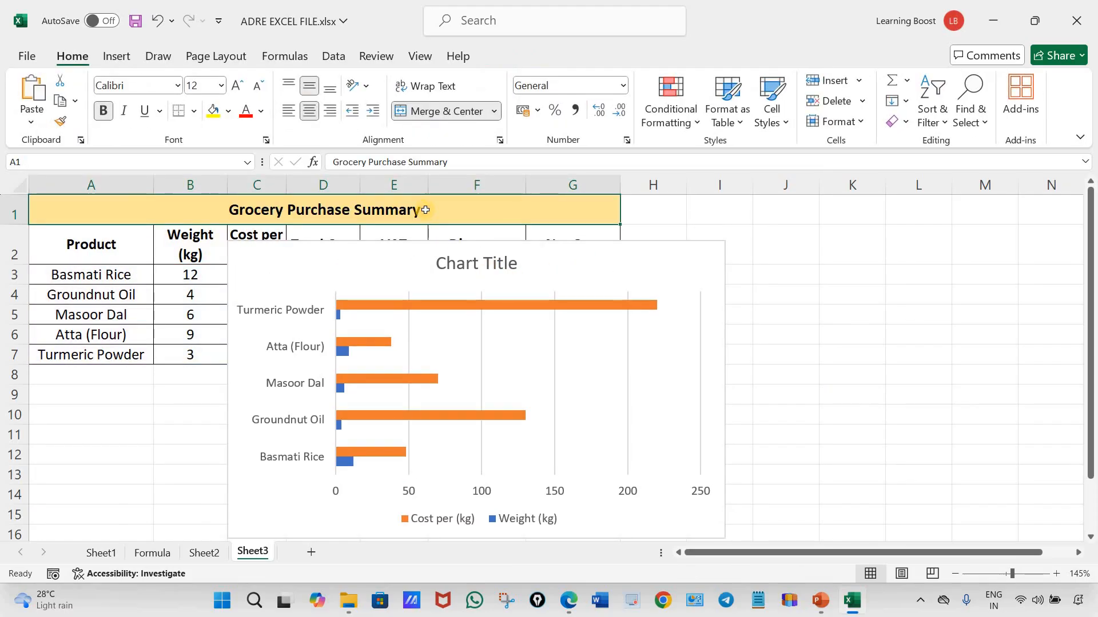
double_click(421, 209)
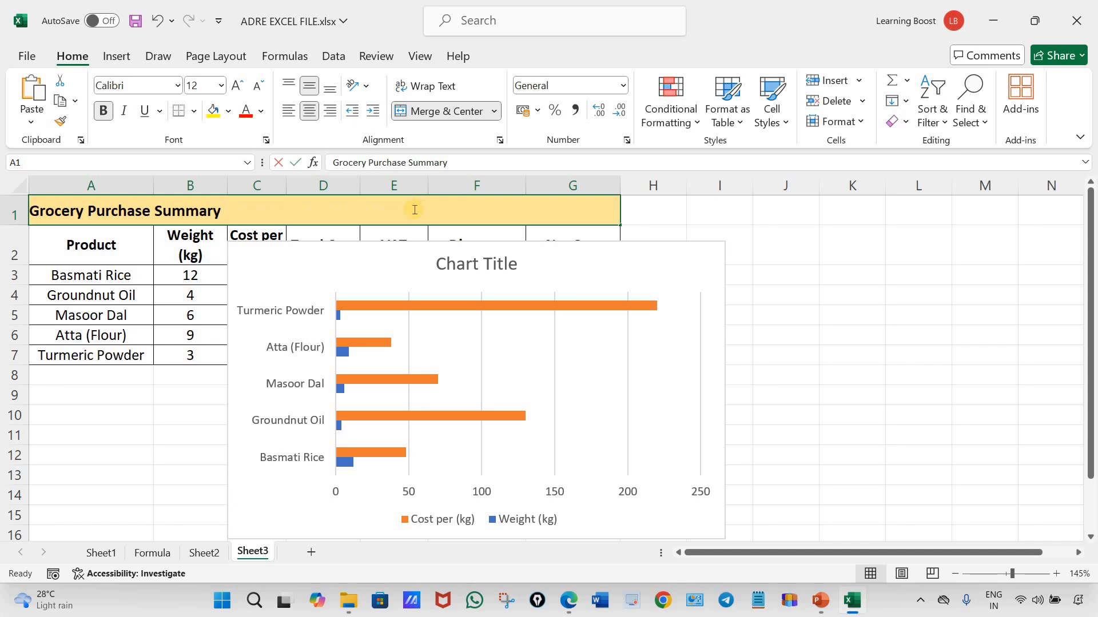
drag(105, 212, 30, 211)
key(ctrl+c)
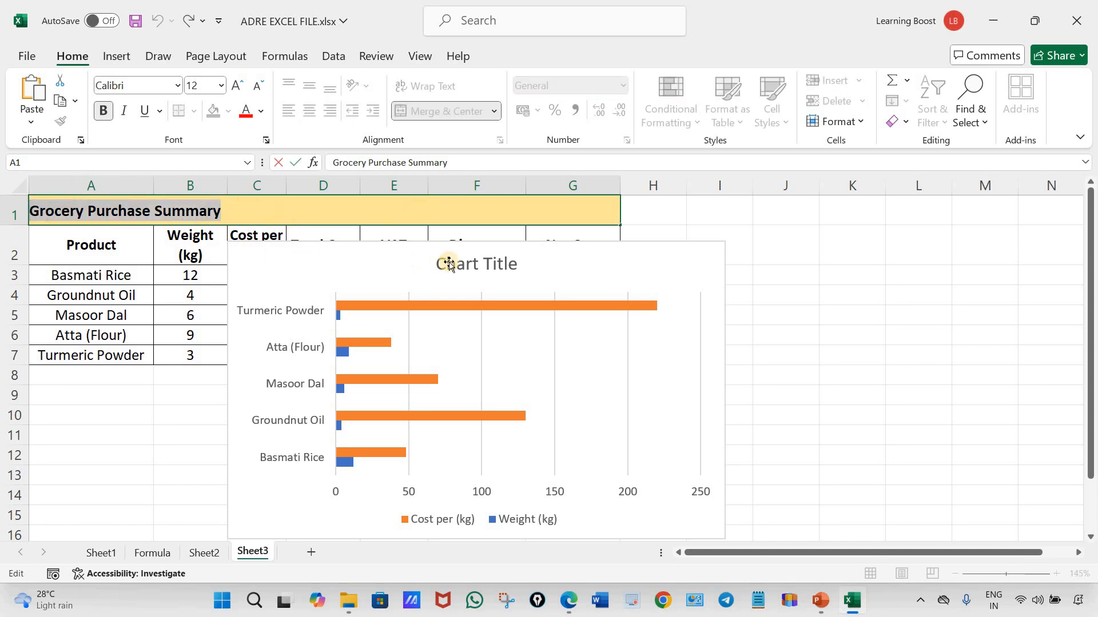
Replace the placeholder chart title with the copied text "Grocery Purchase Summary"
click(491, 271)
click(491, 272)
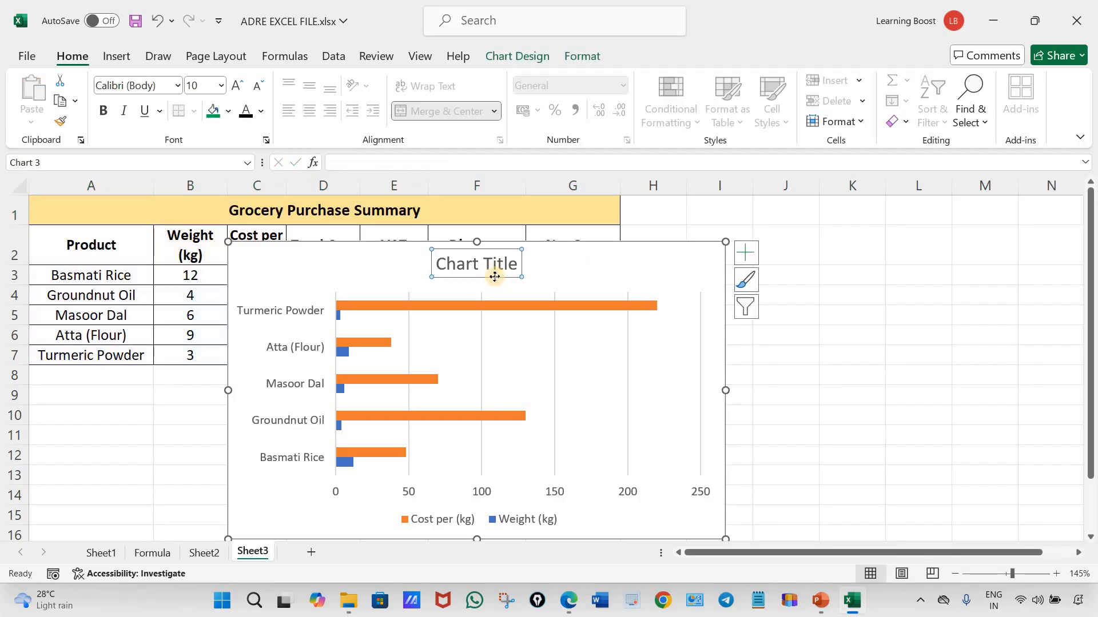
click(360, 163)
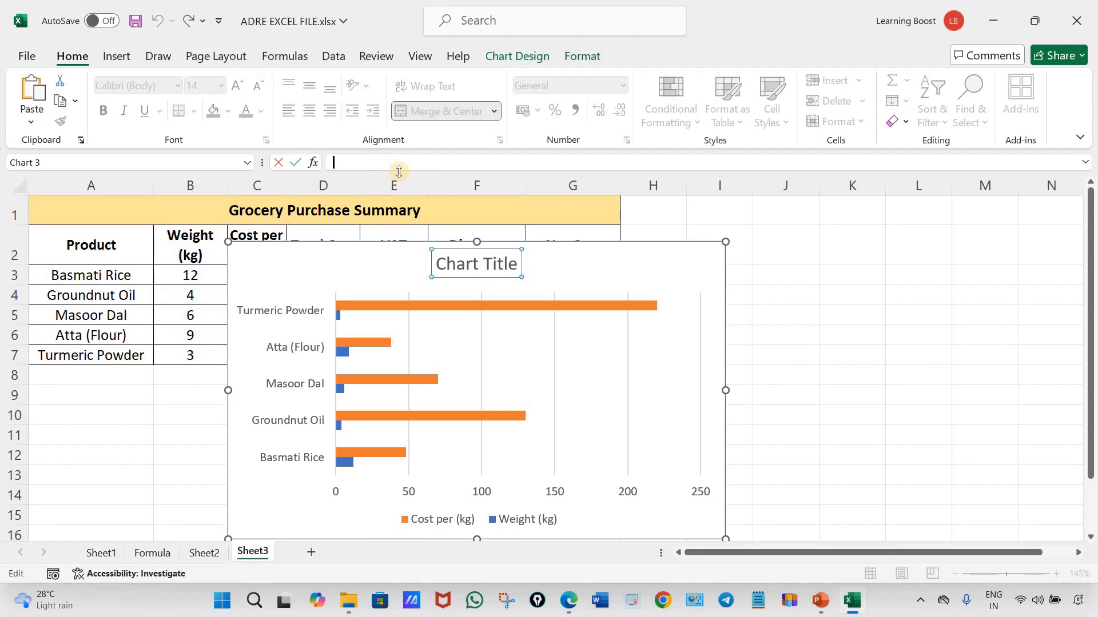
click(514, 267)
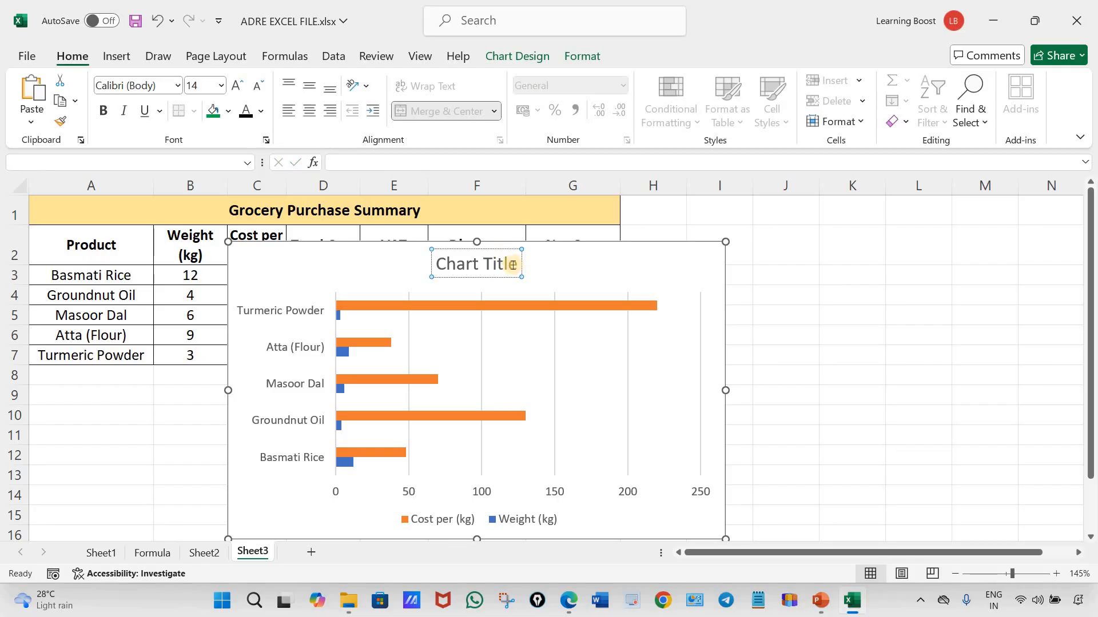
click(390, 162)
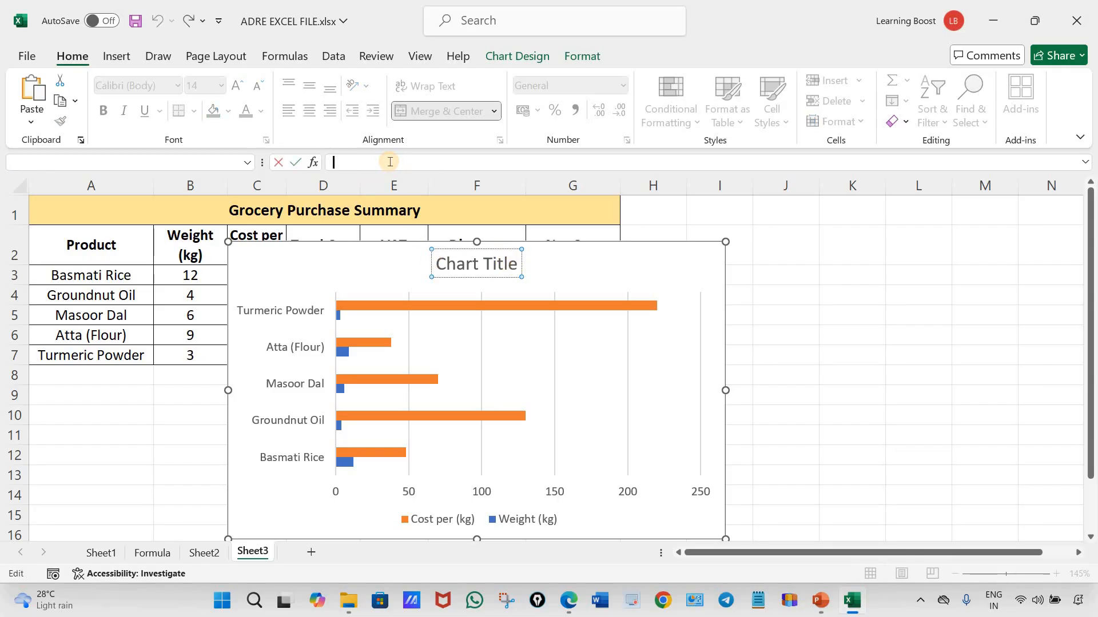
key(ctrl+v)
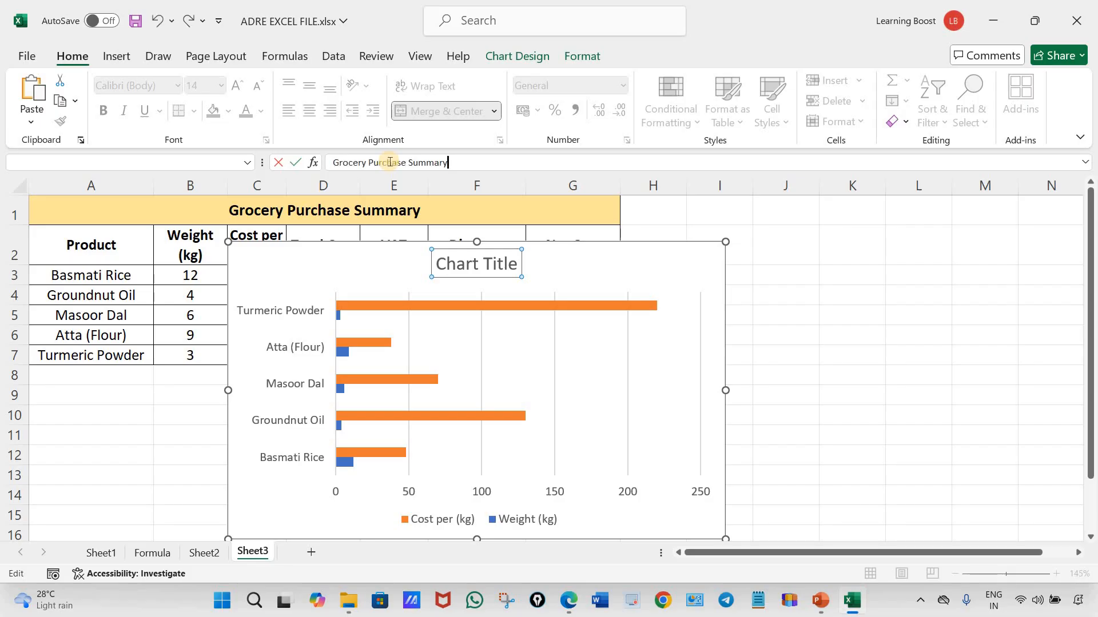
key(Return)
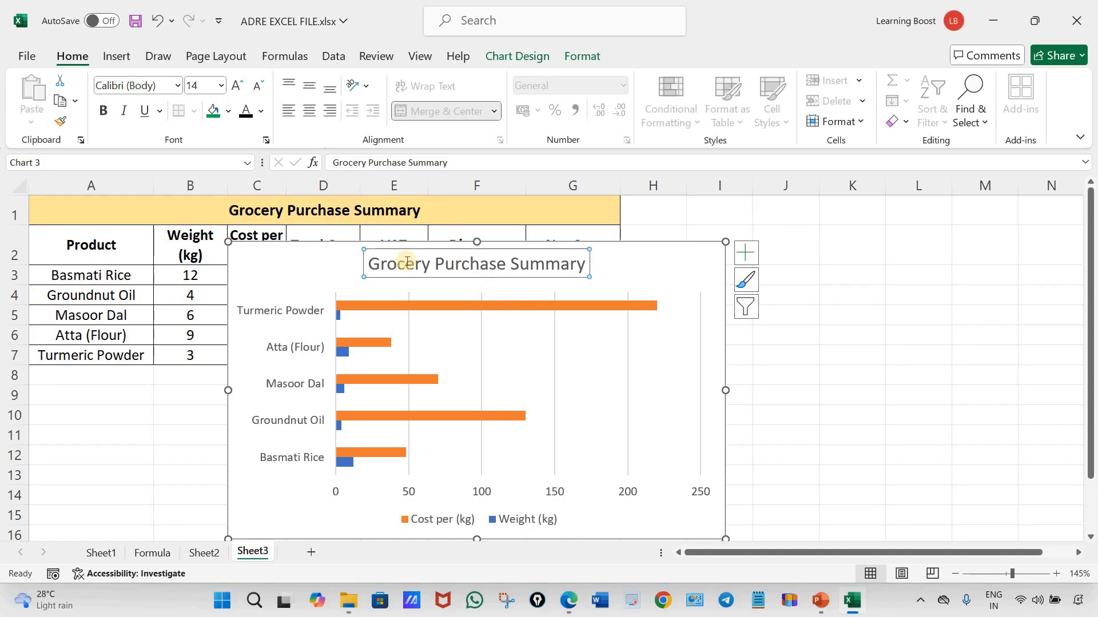
Make the chart title bold and set its font colour to black
key(ctrl+b)
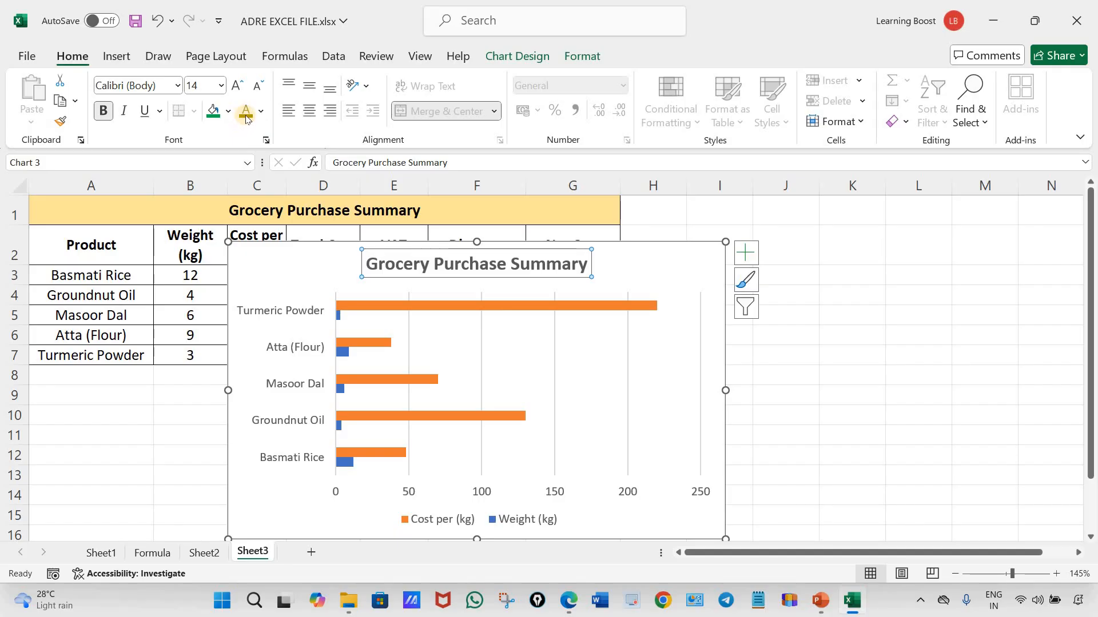
click(245, 117)
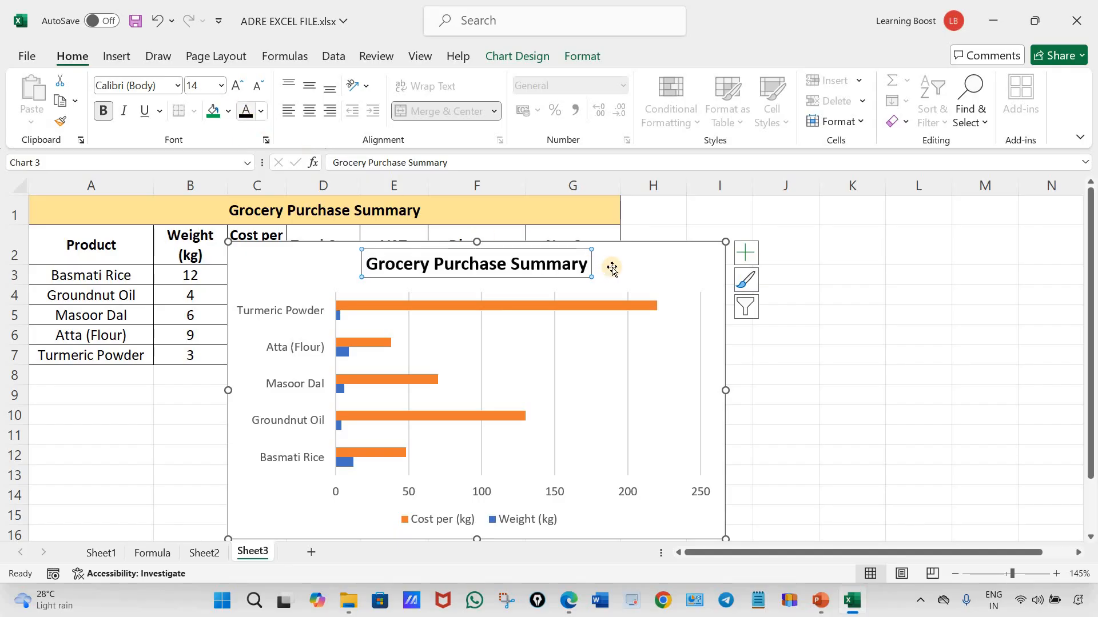
click(585, 399)
Check the reference chart in the Edge PDF and return to Excel to make the product labels on the vertical axis bold and black
click(569, 600)
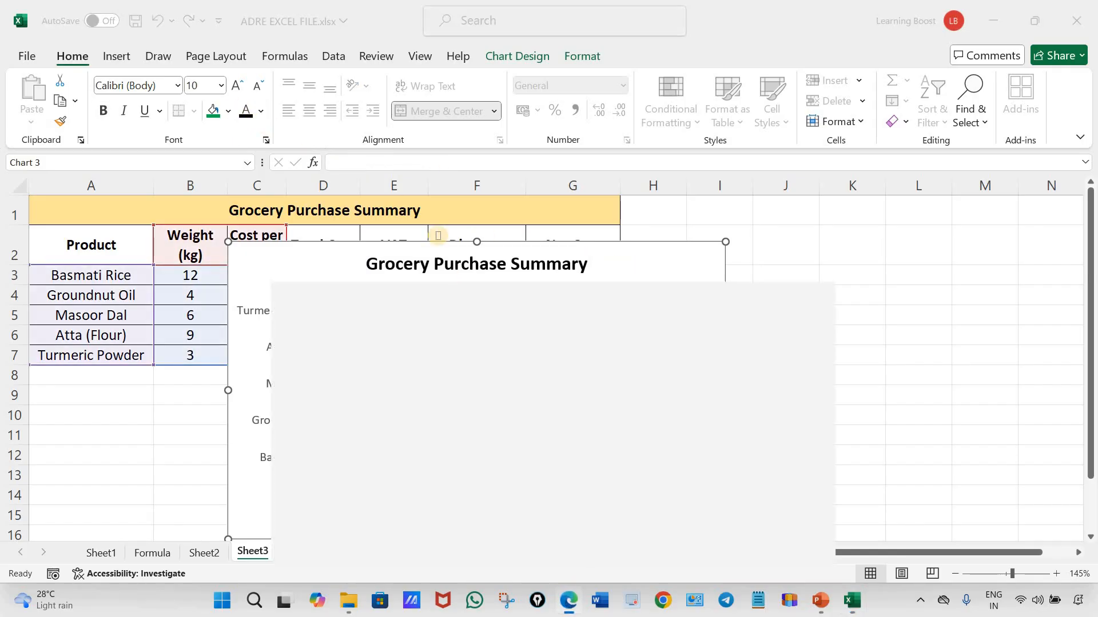
click(571, 602)
click(299, 310)
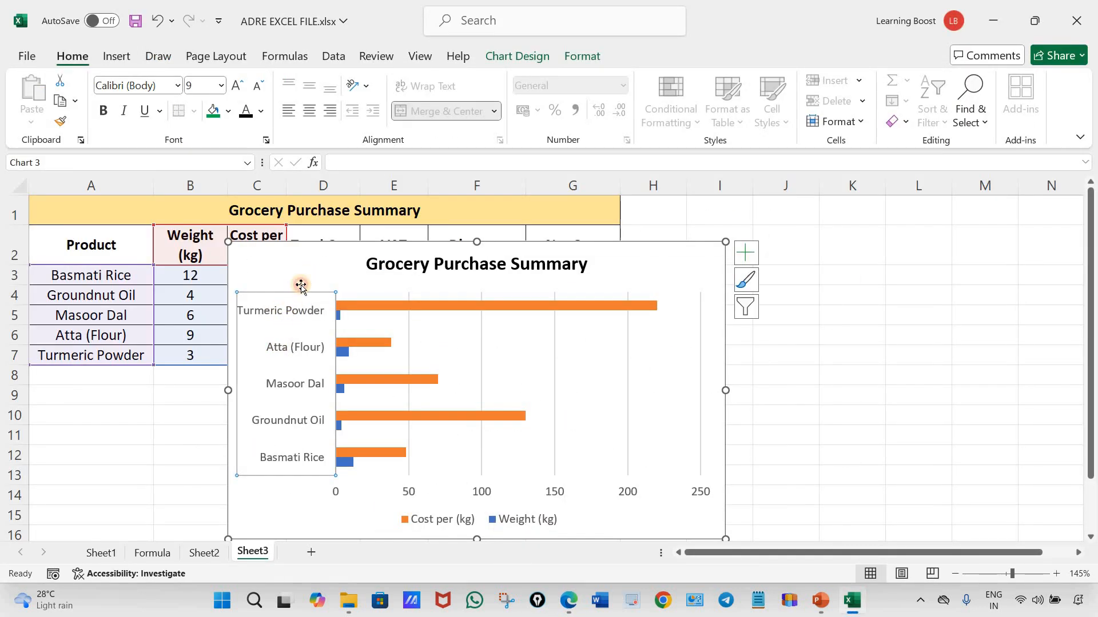
click(300, 312)
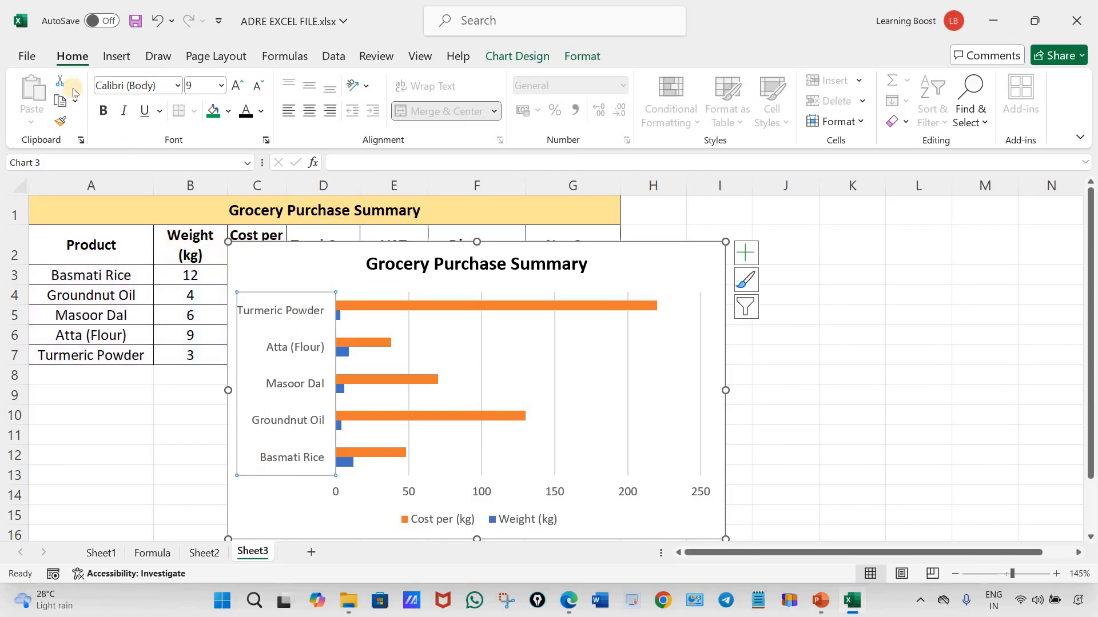
click(103, 110)
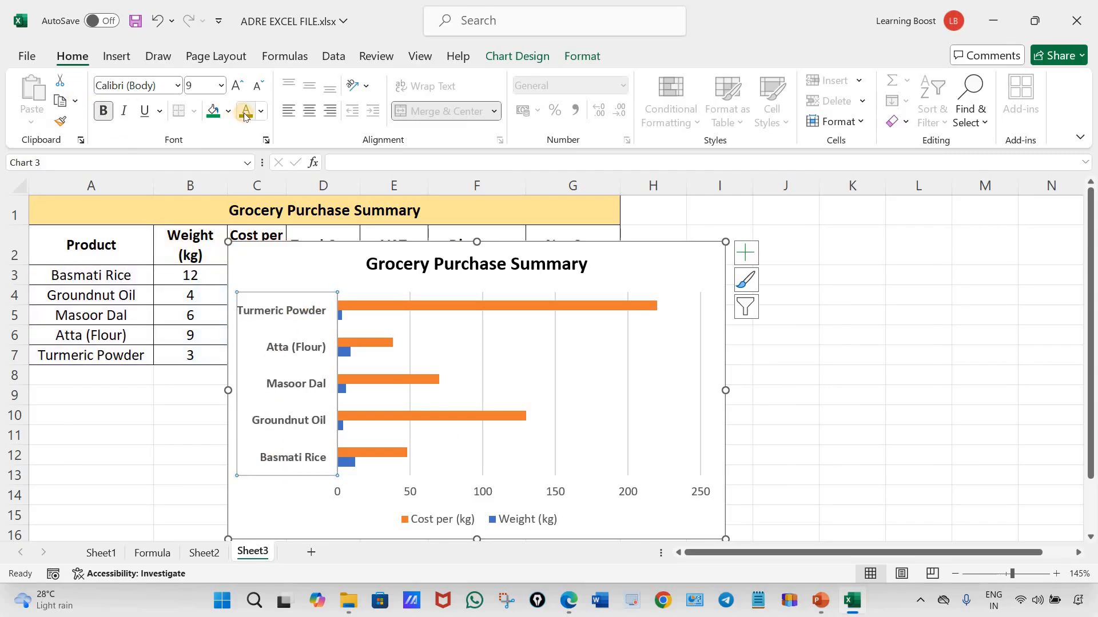
click(261, 112)
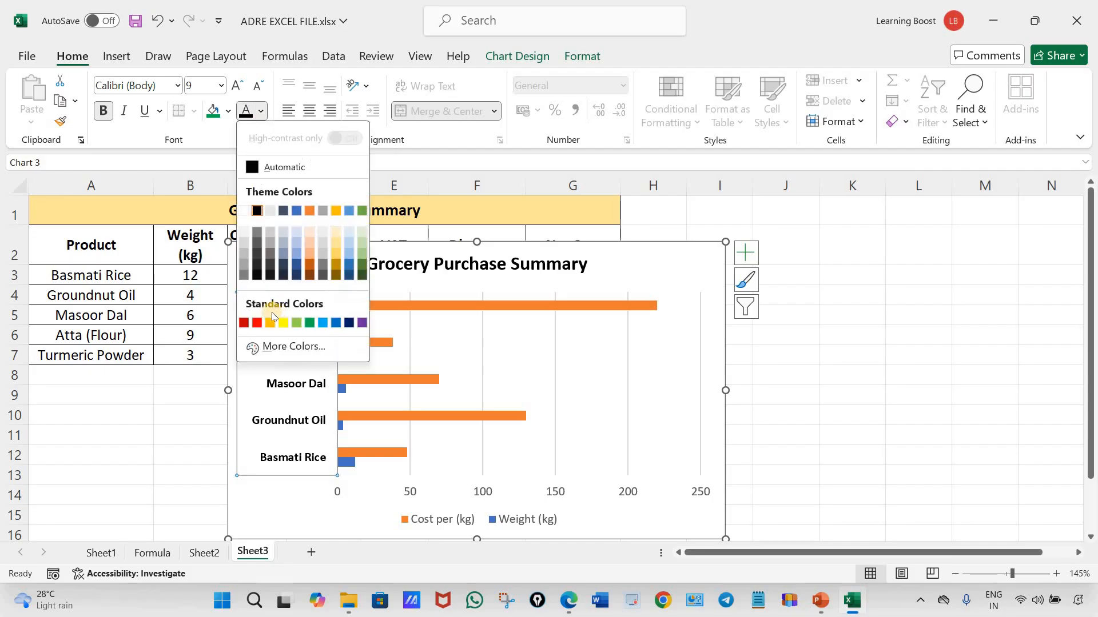
click(255, 324)
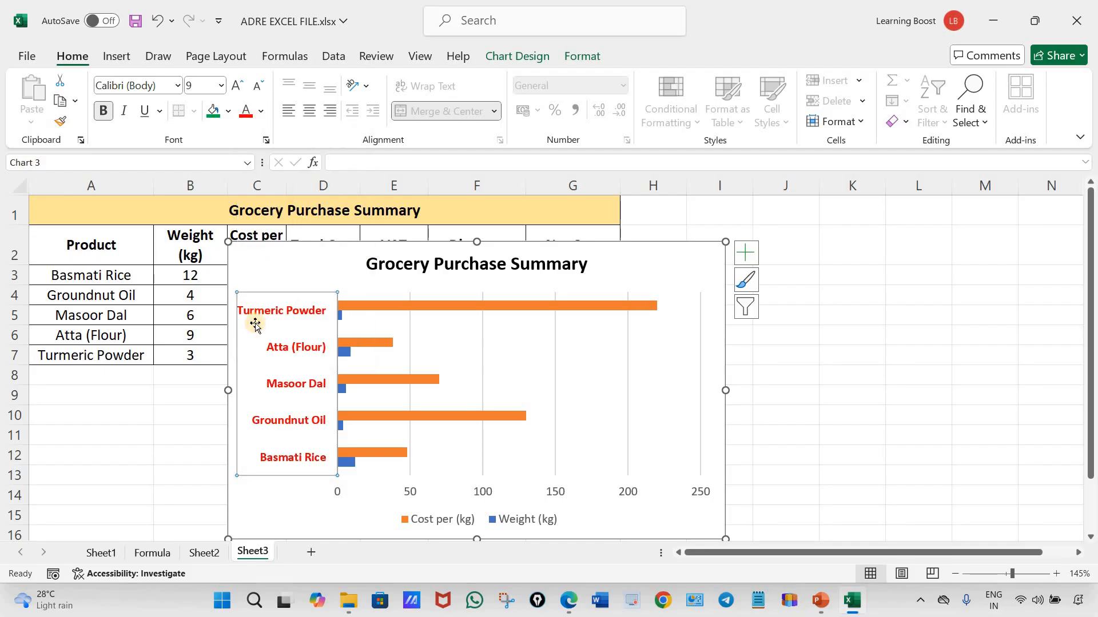
click(261, 112)
click(260, 209)
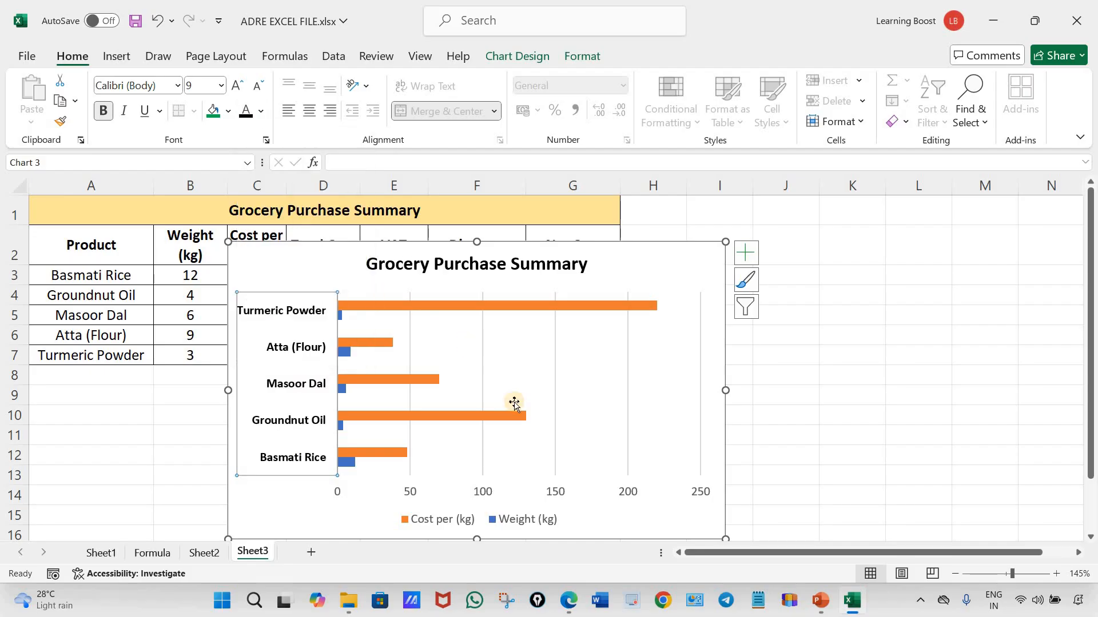
Make the horizontal axis values and the chart legend bold with black text
click(480, 492)
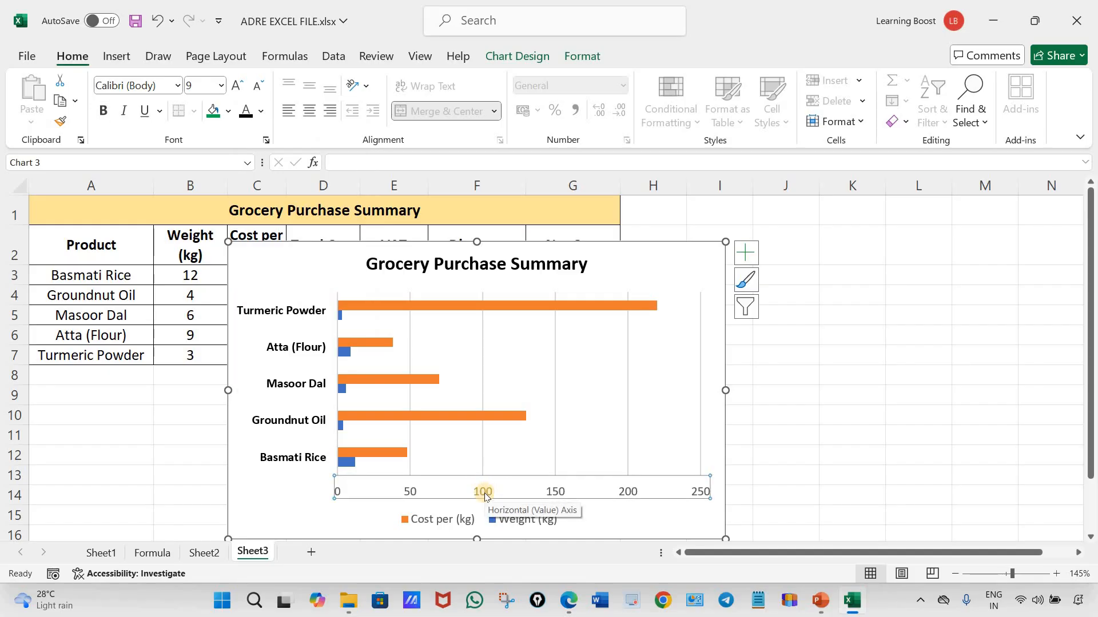
click(103, 110)
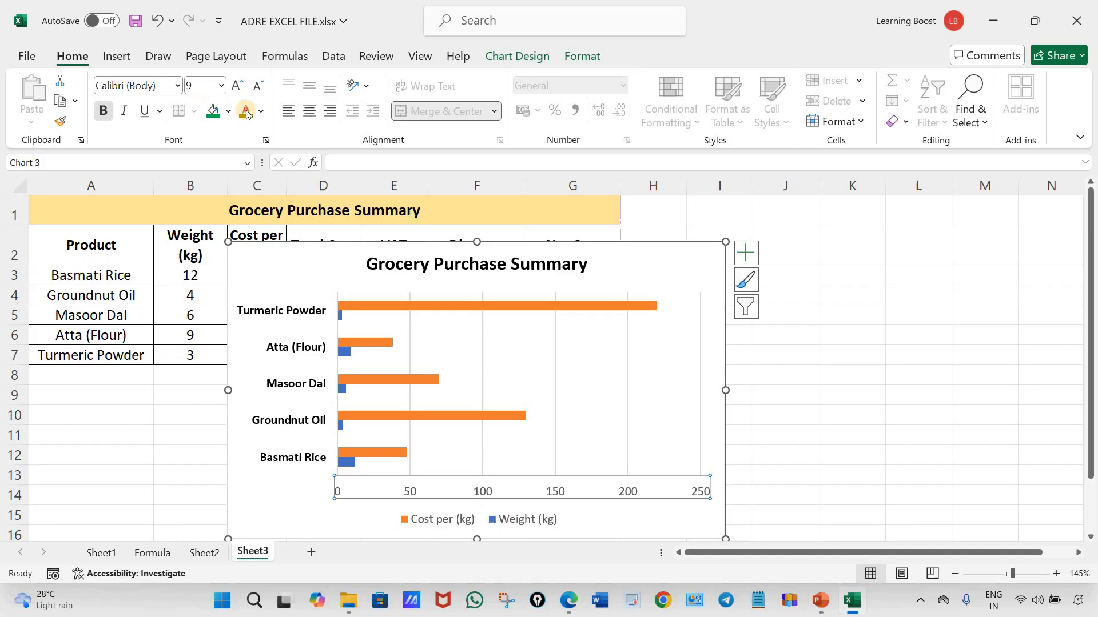
click(516, 525)
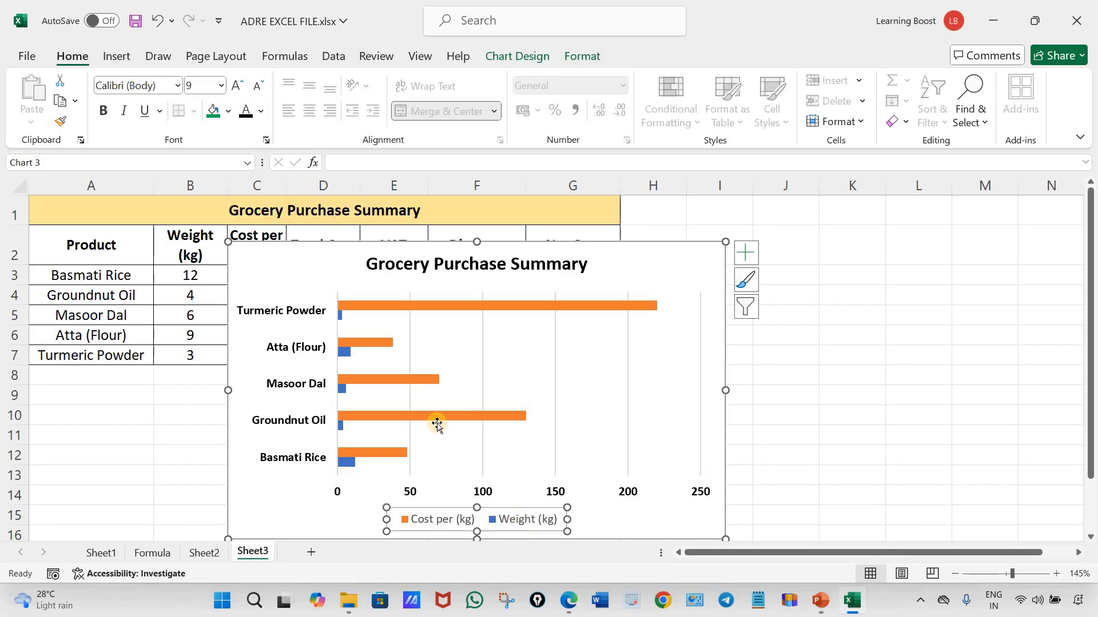
click(103, 110)
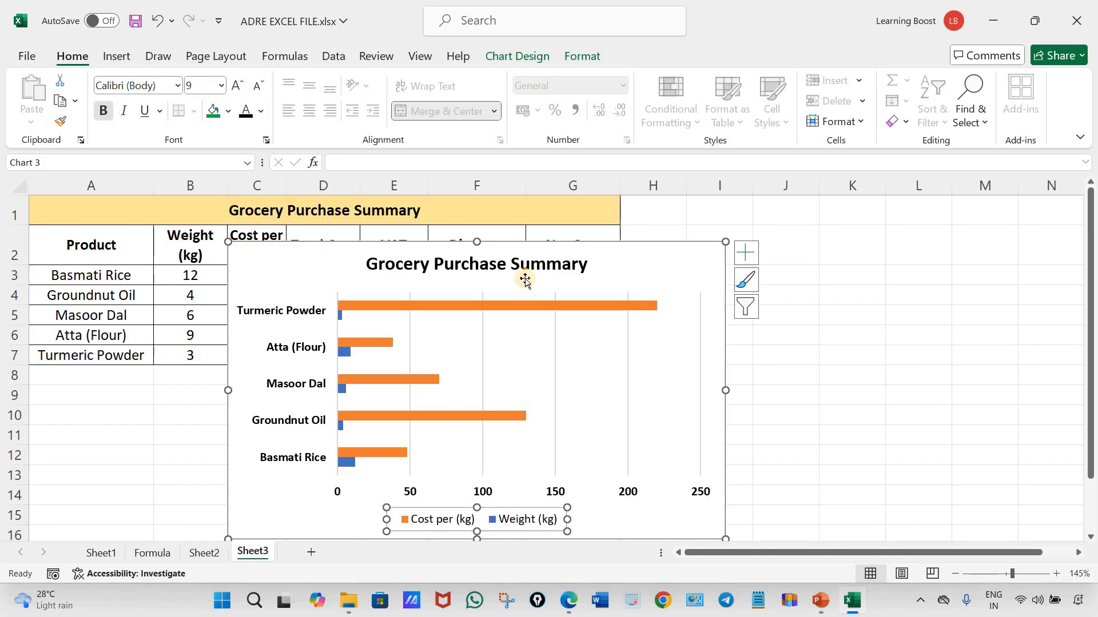
click(614, 491)
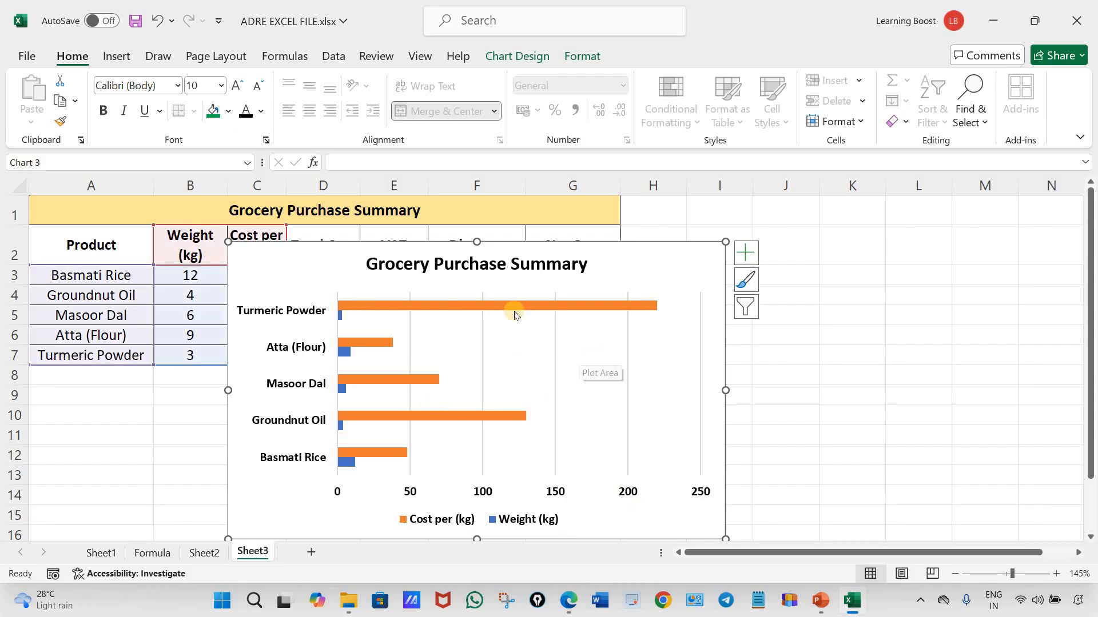
Compare selecting the whole Cost per (kg) series with selecting only its Turmeric Powder bar, clearing the selection each time
mouse_move(483, 303)
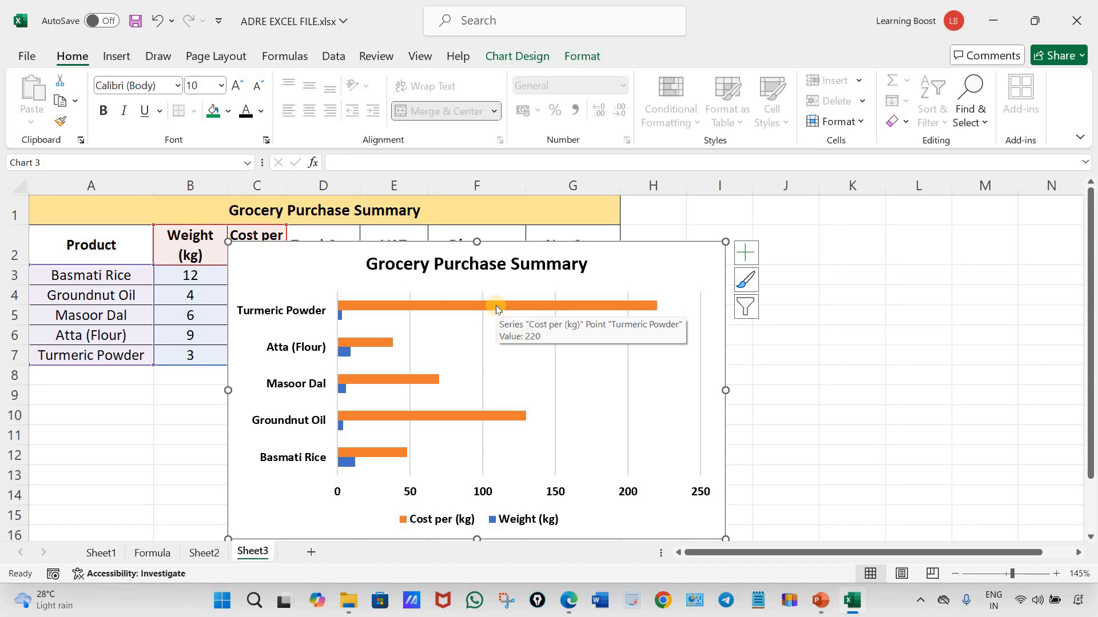
click(460, 307)
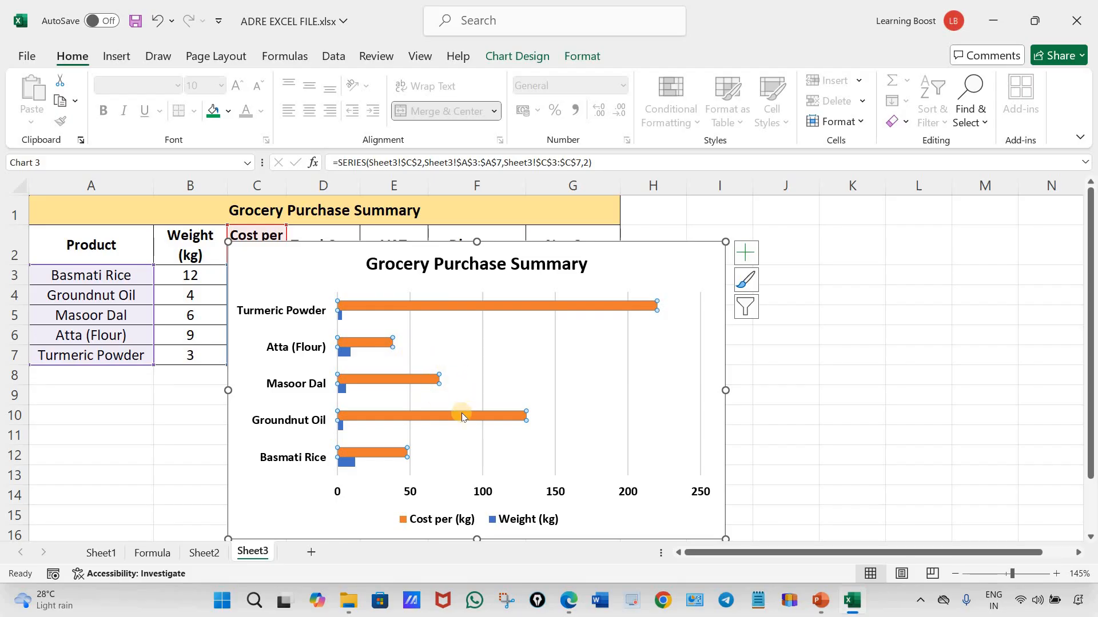
click(661, 269)
click(530, 303)
click(522, 299)
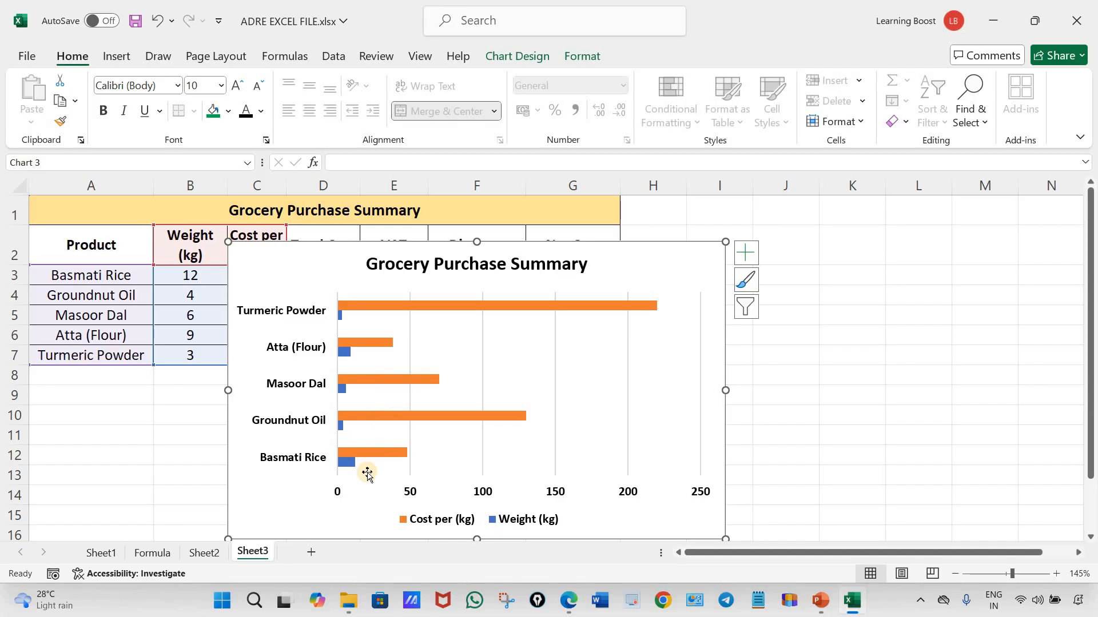
click(619, 306)
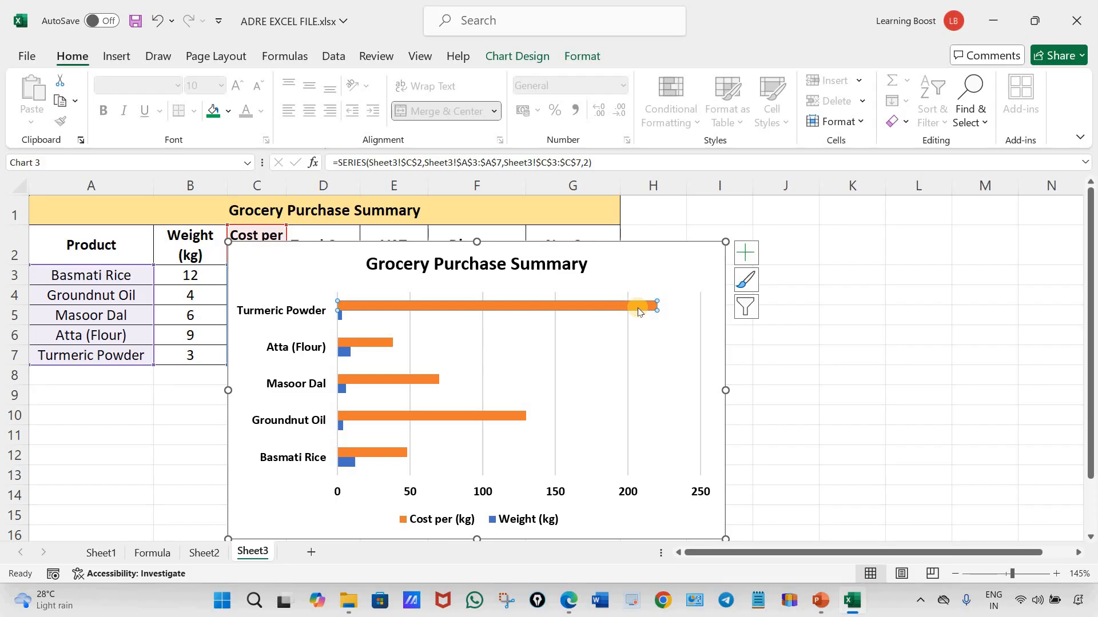
click(614, 309)
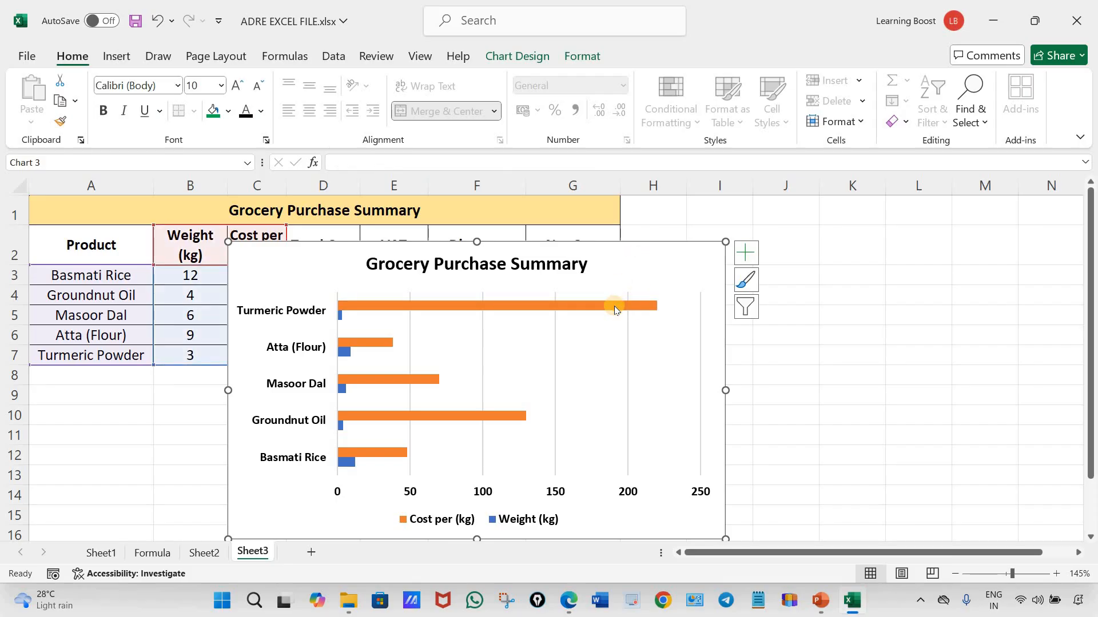
click(615, 308)
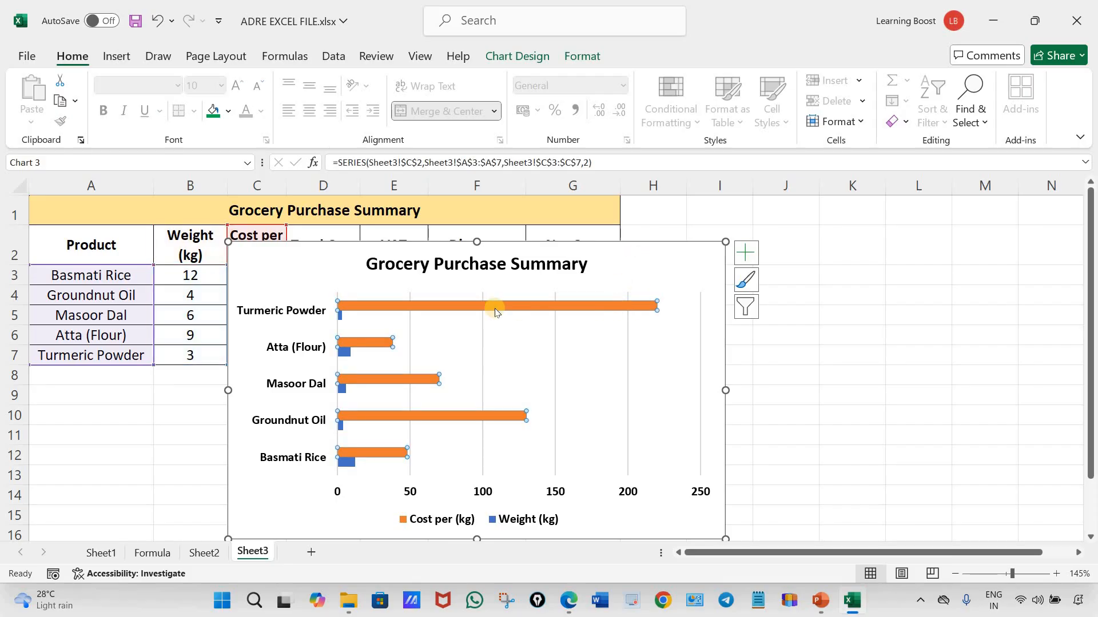
click(609, 313)
double_click(610, 308)
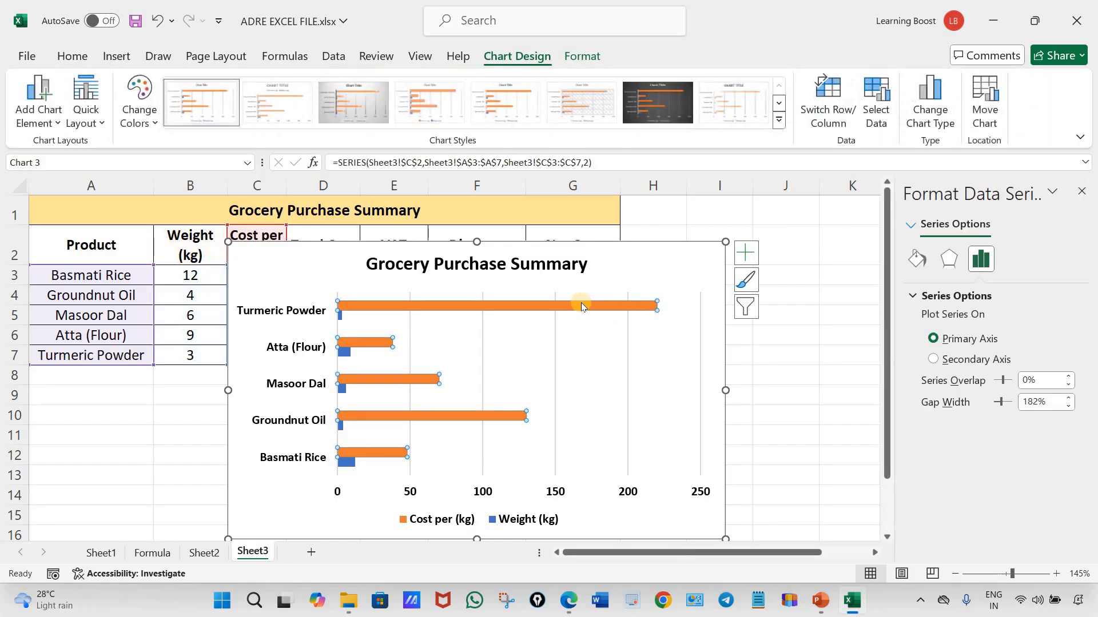
click(595, 307)
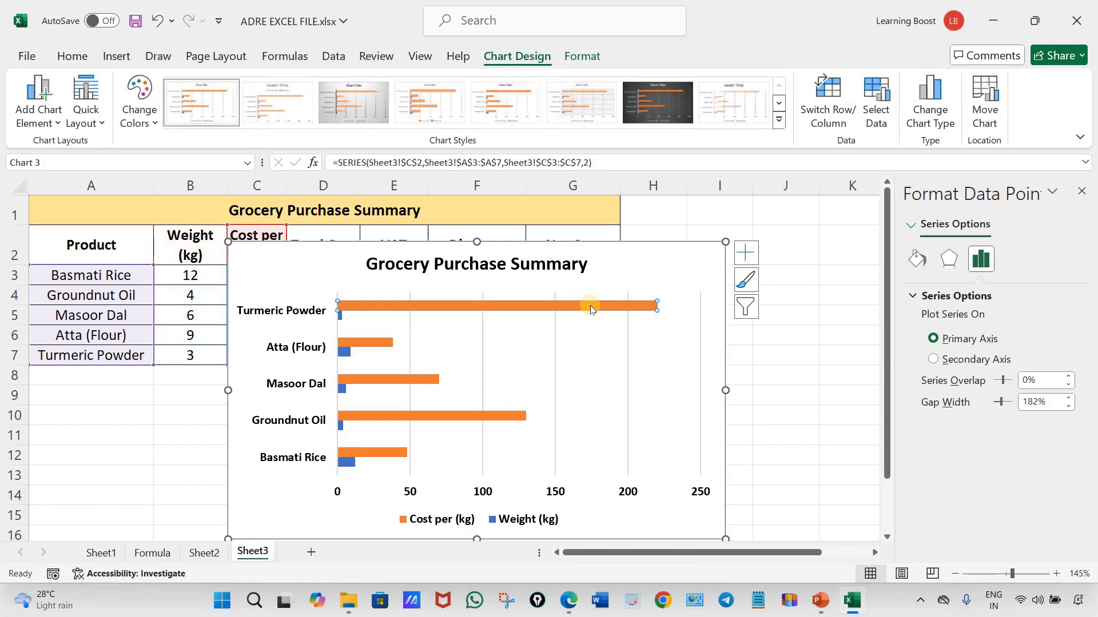
click(651, 280)
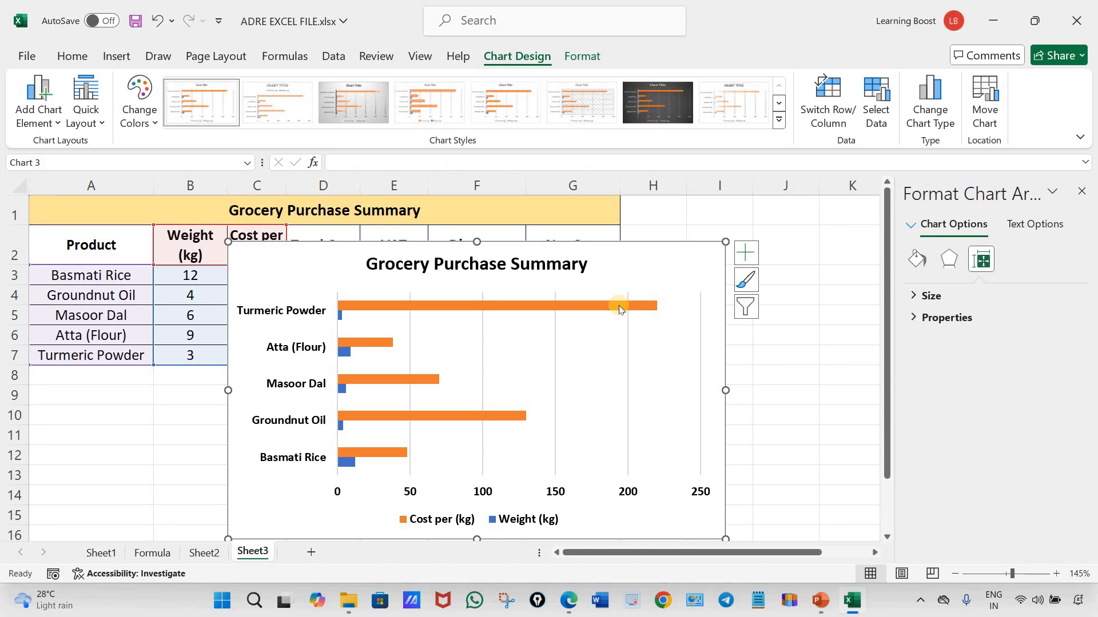
Fill all bars of the Cost per (kg) series with standard red
click(615, 303)
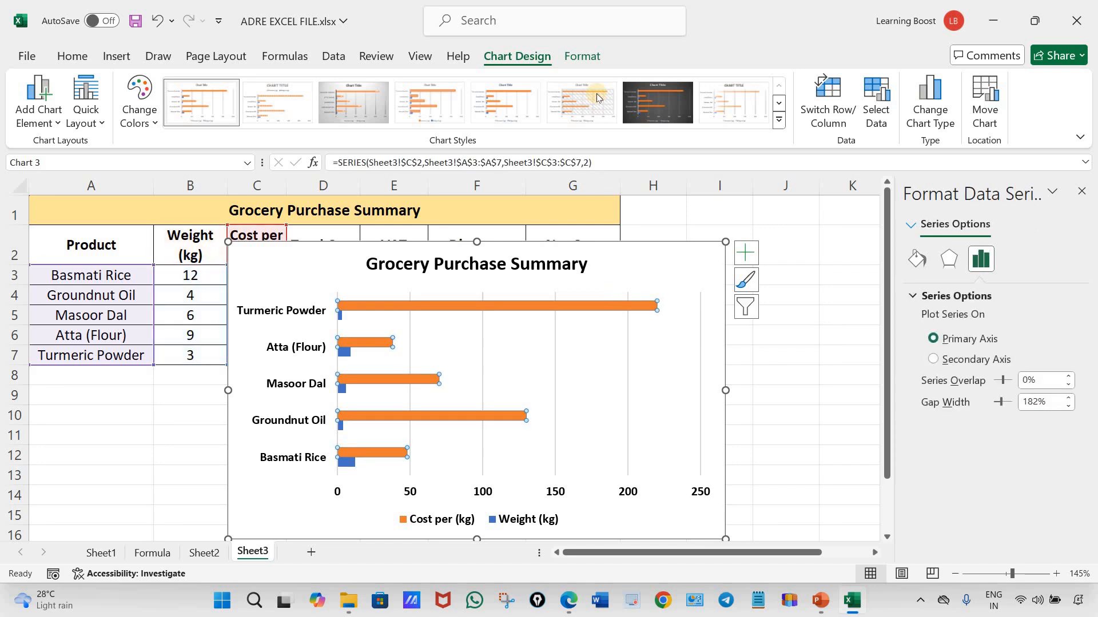
click(582, 56)
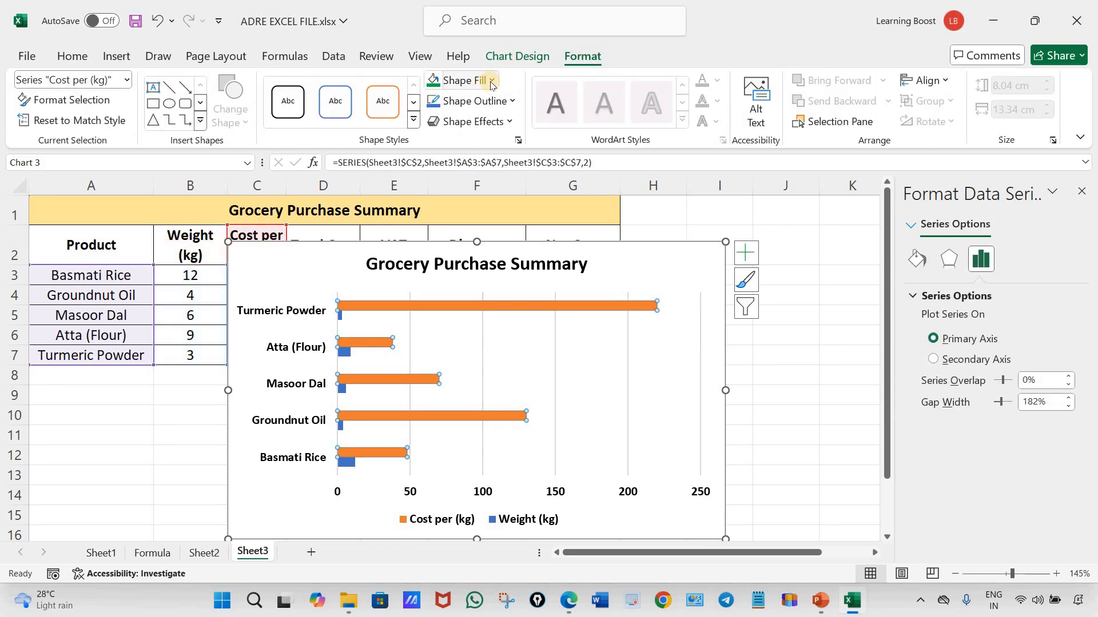
click(491, 80)
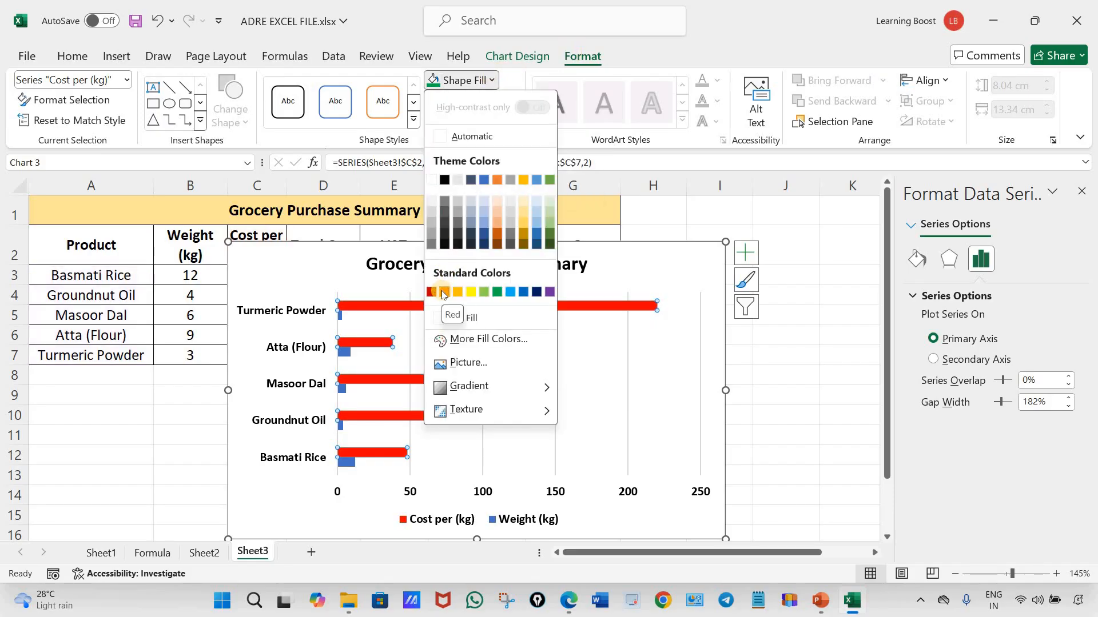
click(442, 293)
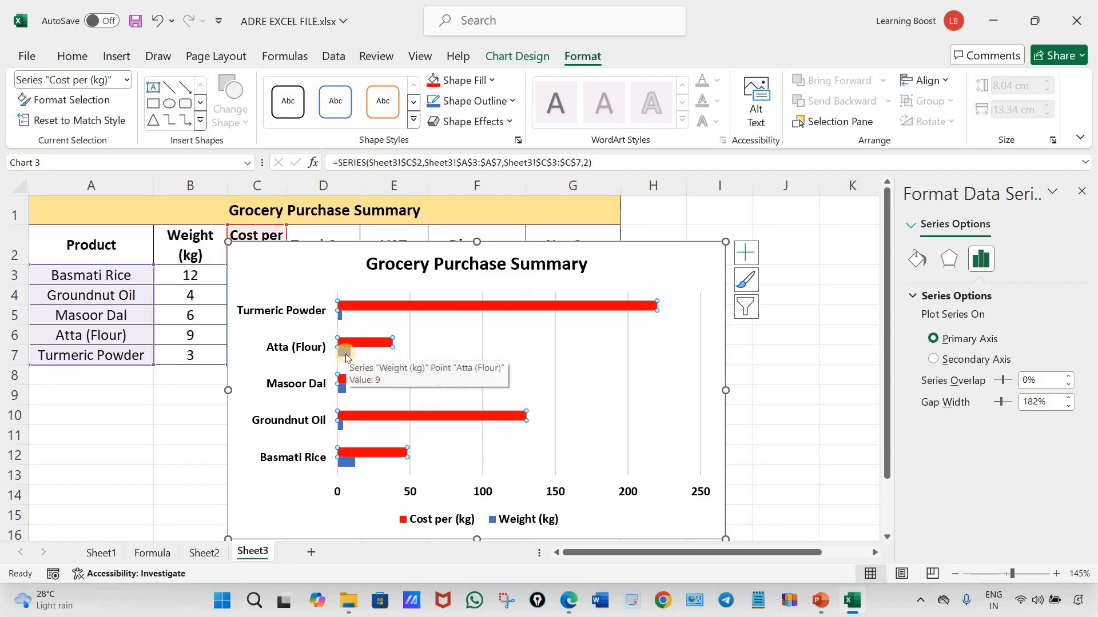
Fill all bars of the Weight (kg) series with standard green and shift the chart slightly up the sheet
click(347, 355)
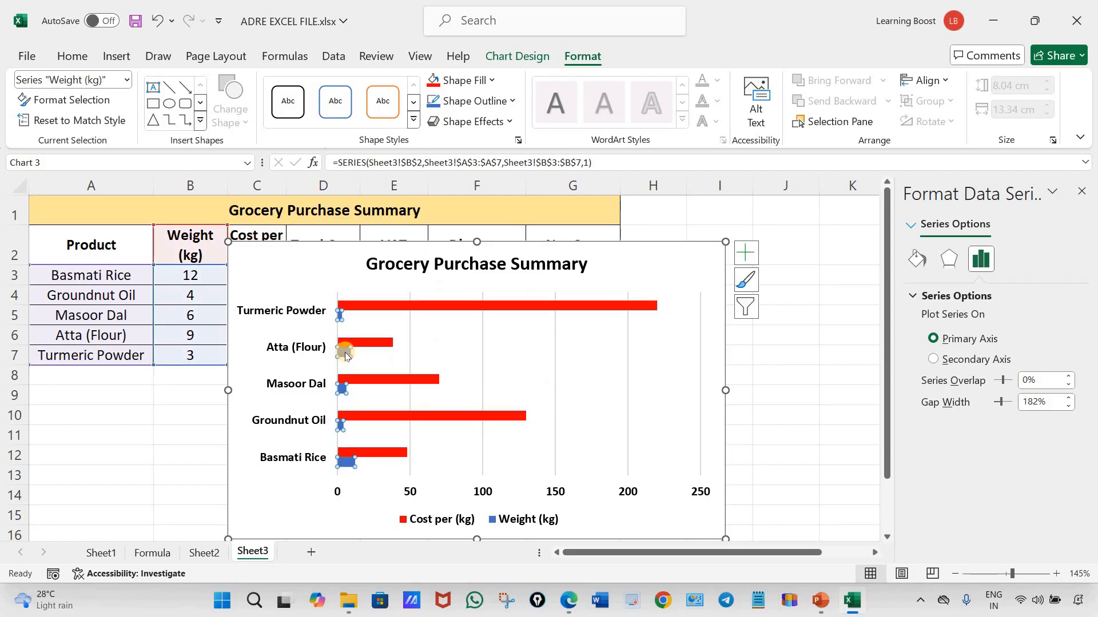
click(337, 318)
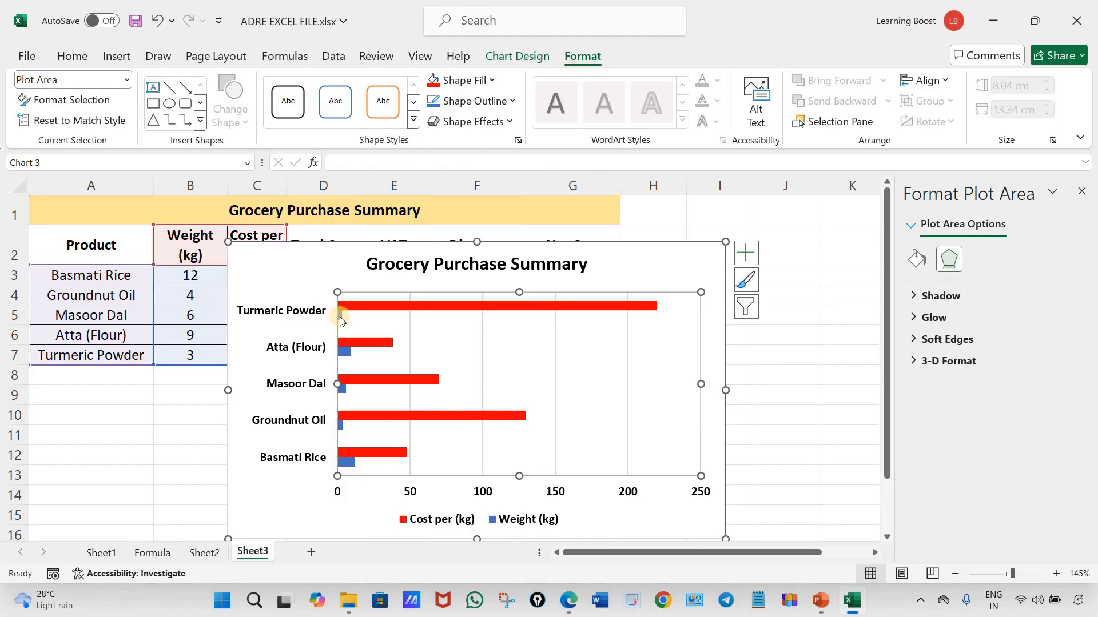
click(340, 318)
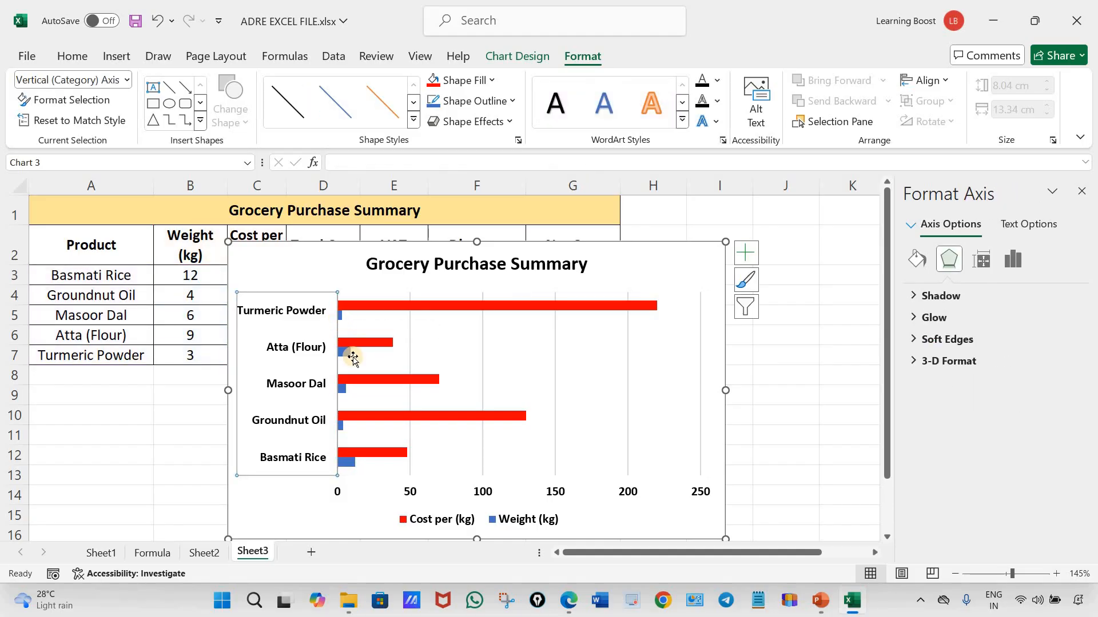
click(346, 319)
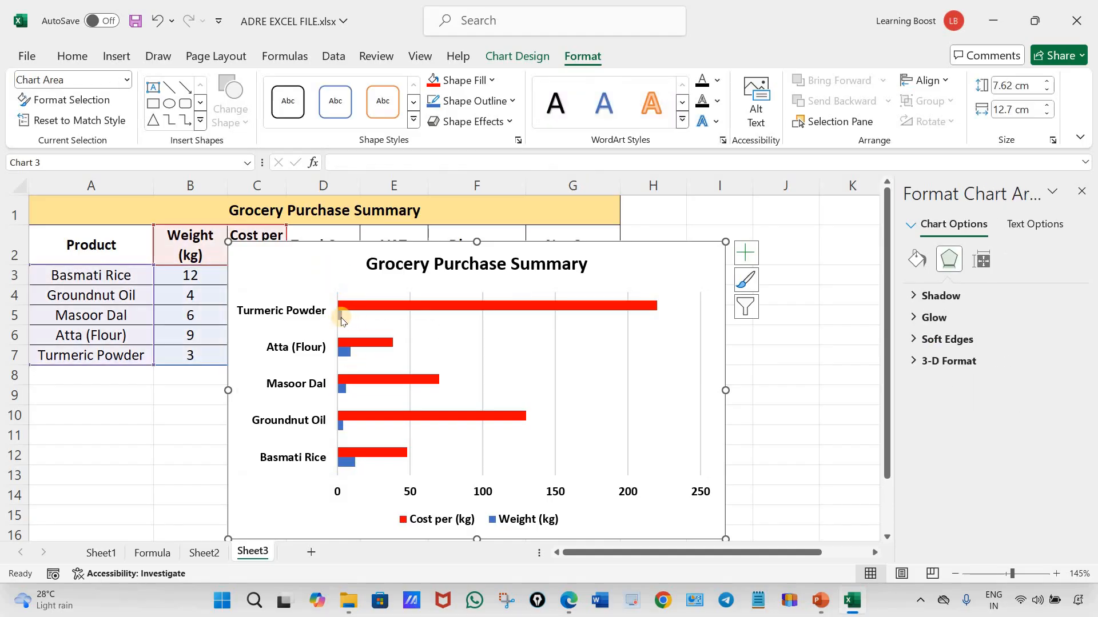
mouse_move(341, 321)
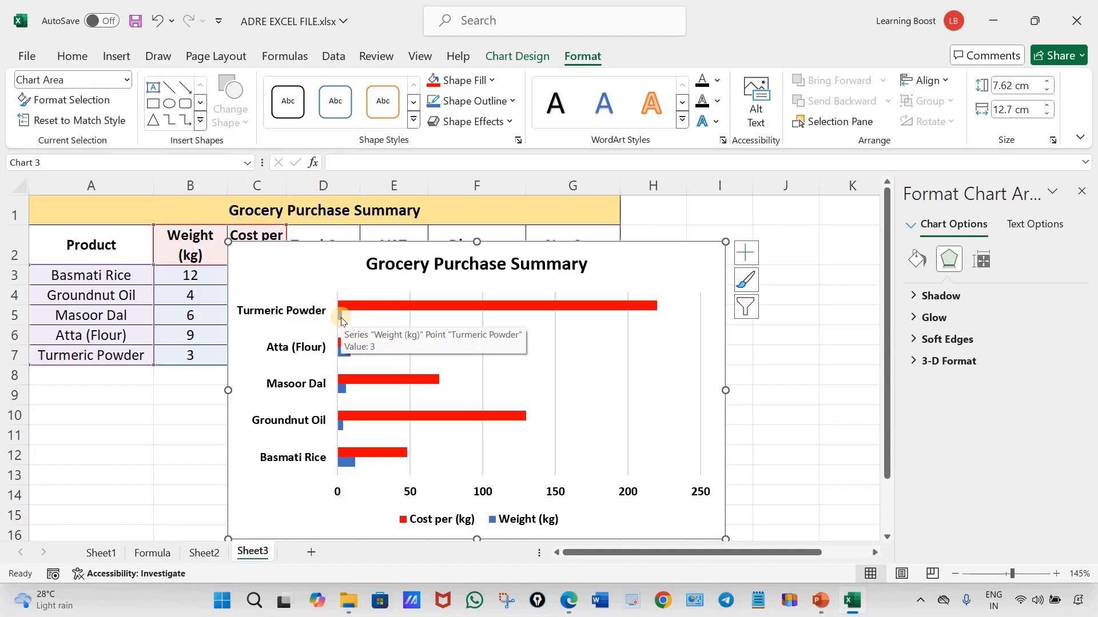
click(341, 318)
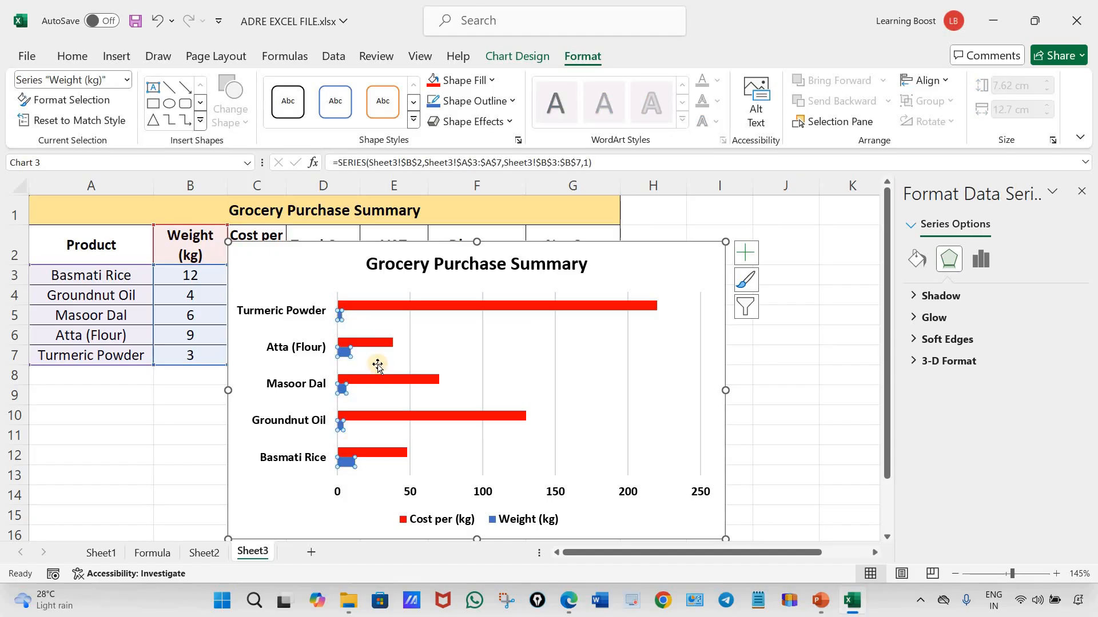
click(495, 84)
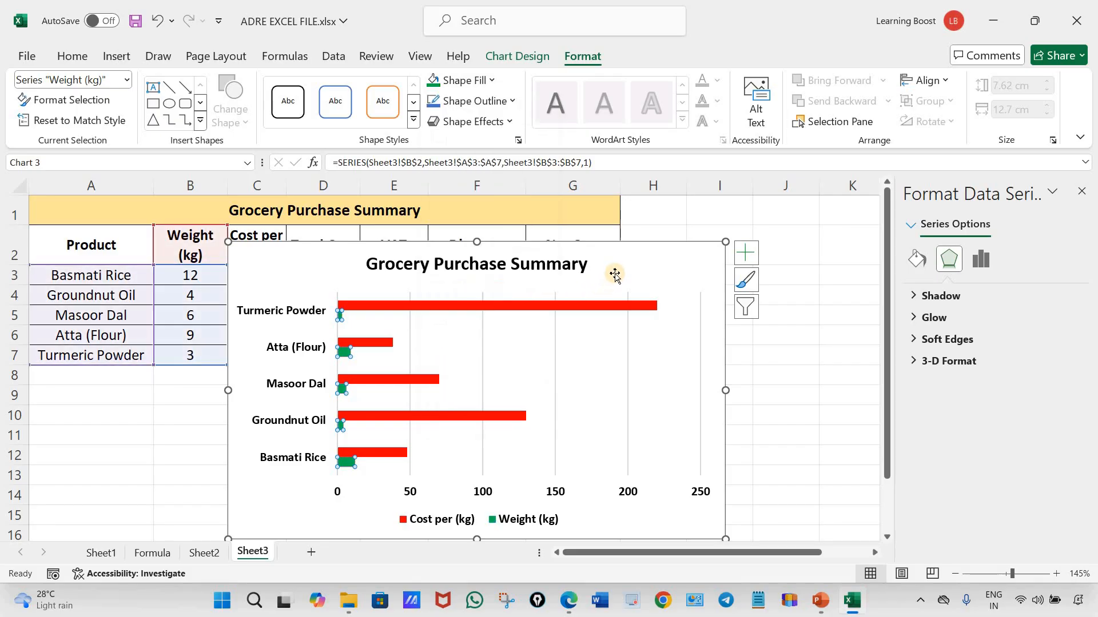
click(439, 291)
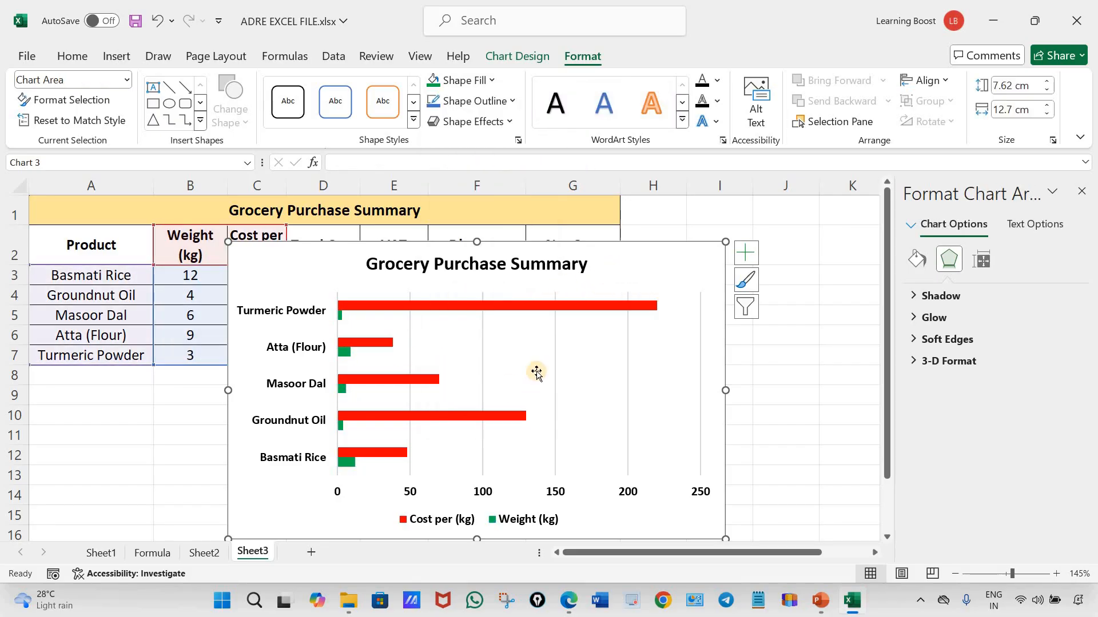
click(1086, 191)
drag(633, 245, 641, 216)
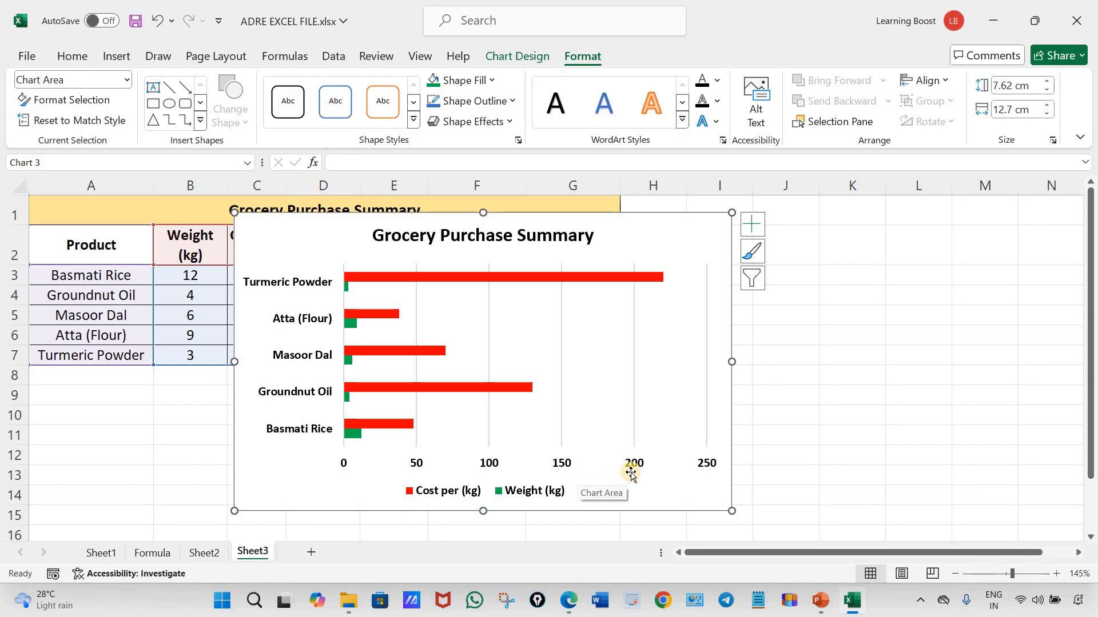
Switch to the assignment PDF in Edge, ink the intervals of 40 along the reference chart's horizontal axis, and return to Excel
click(570, 602)
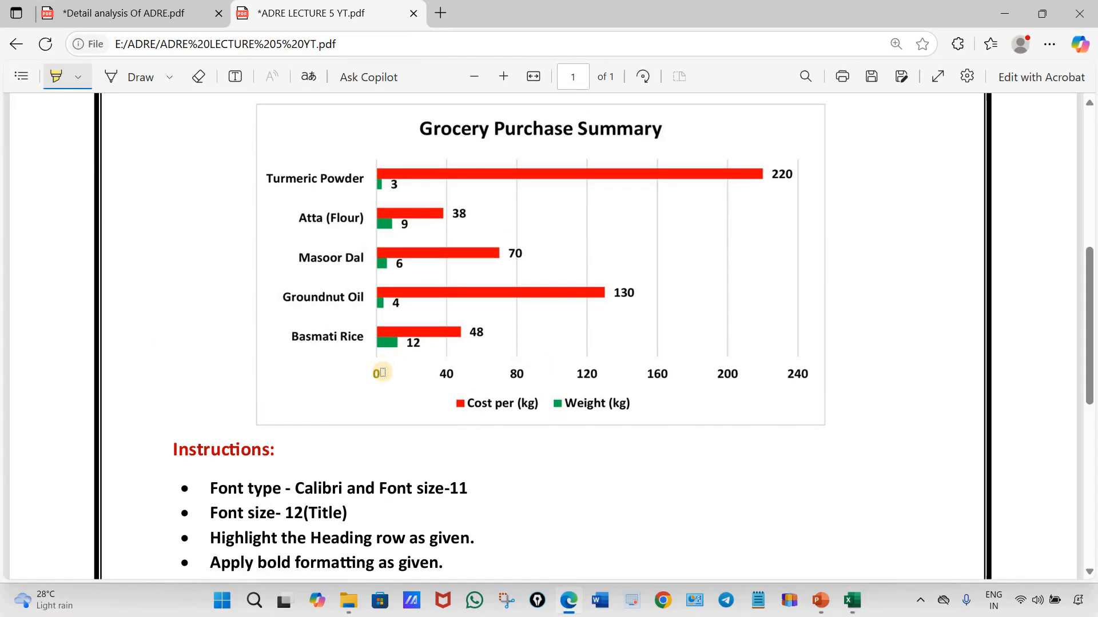
click(113, 80)
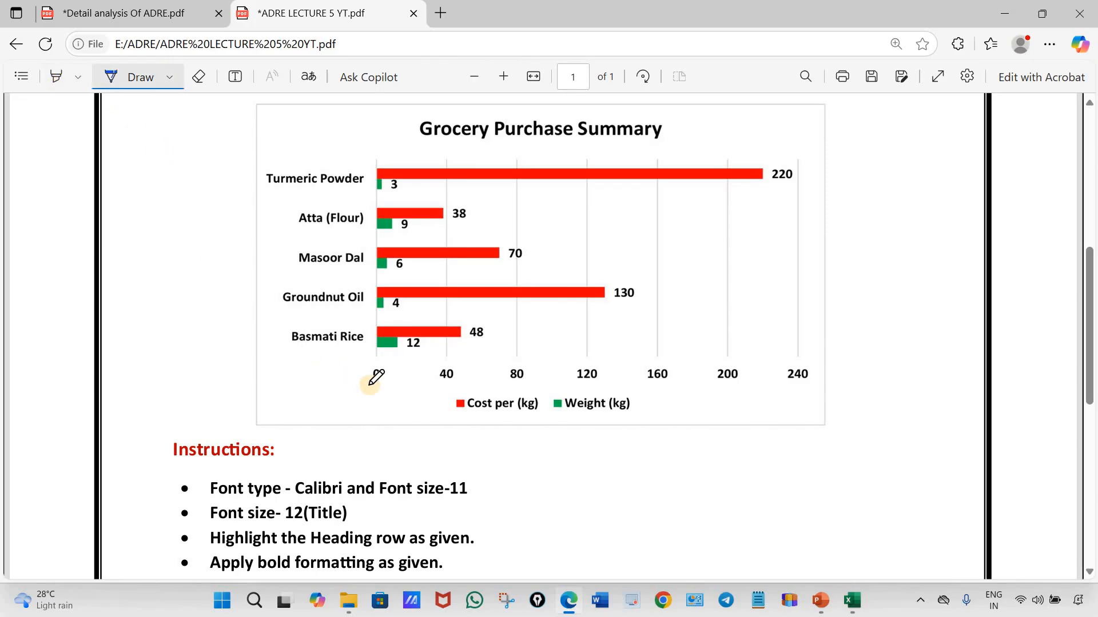
mouse_move(371, 385)
mouse_down()
mouse_move(412, 396)
mouse_move(451, 382)
mouse_move(650, 392)
mouse_move(773, 371)
mouse_up()
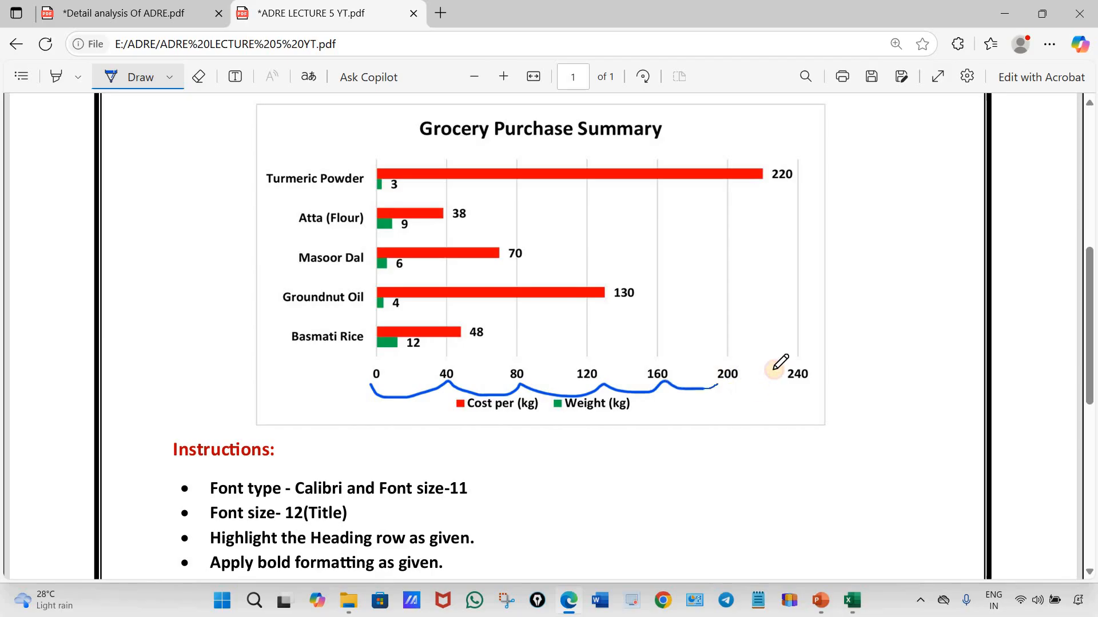
click(572, 610)
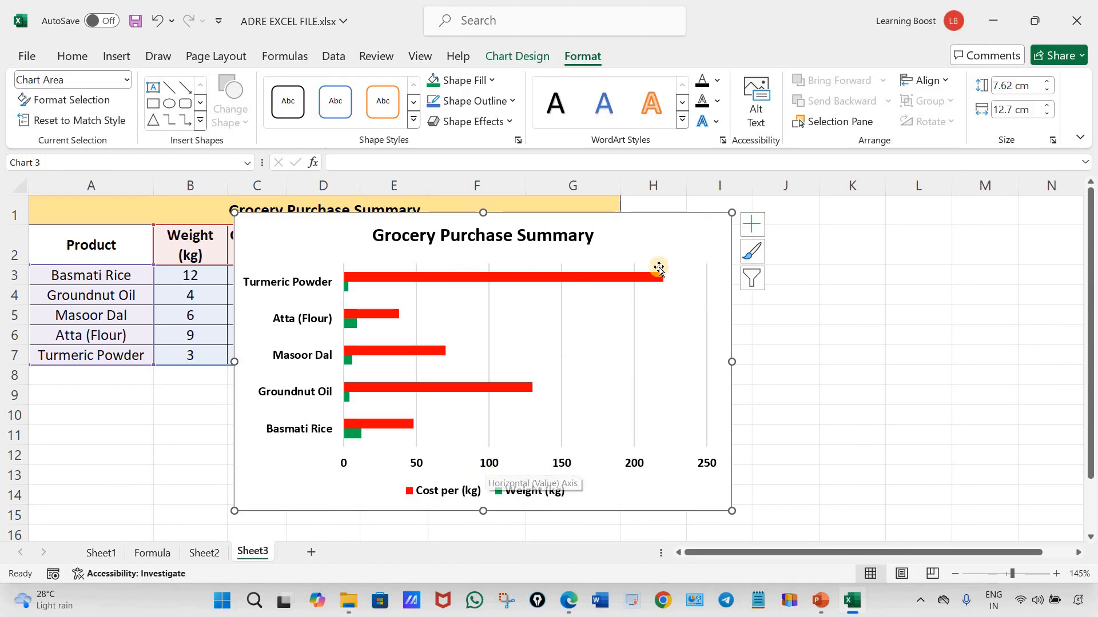
Go back to the PDF in Edge, underline the data labels 220, 3 and 38 with the pen, and return to Excel
click(571, 608)
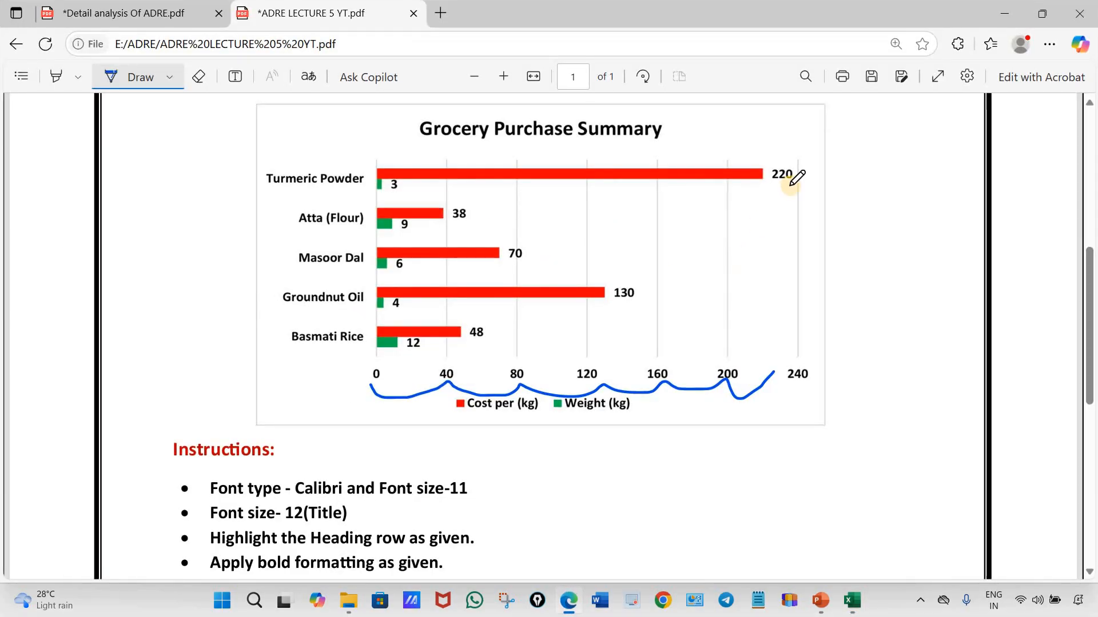
drag(804, 189, 769, 189)
mouse_move(378, 196)
mouse_down()
mouse_move(435, 193)
mouse_move(494, 219)
mouse_up()
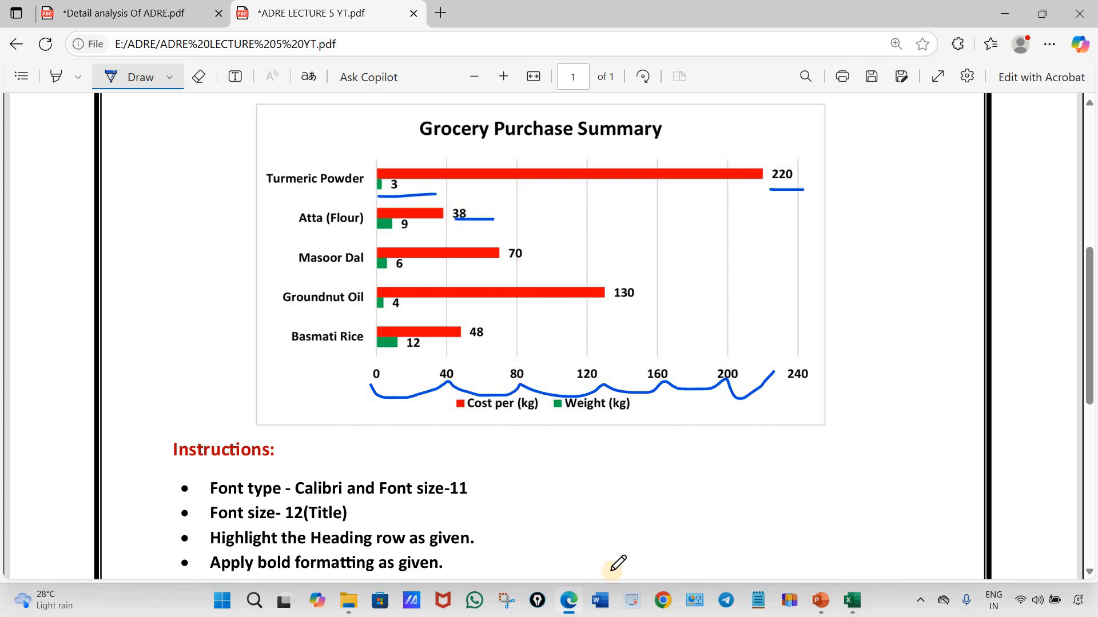
click(567, 608)
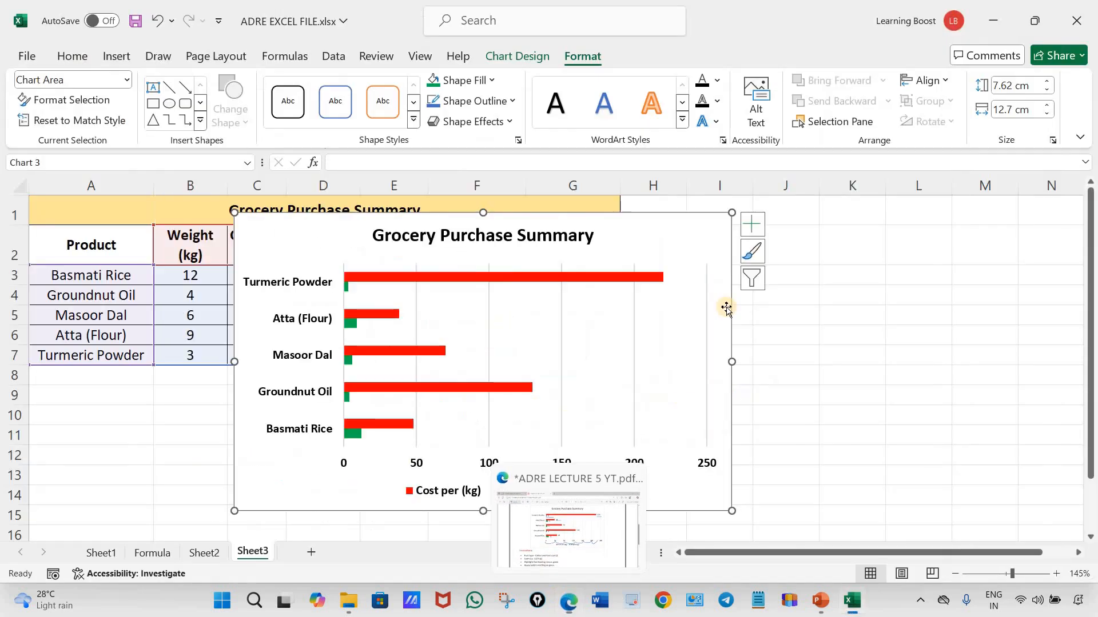
Add data labels to the chart and make the labels of both series bold with black text
click(752, 228)
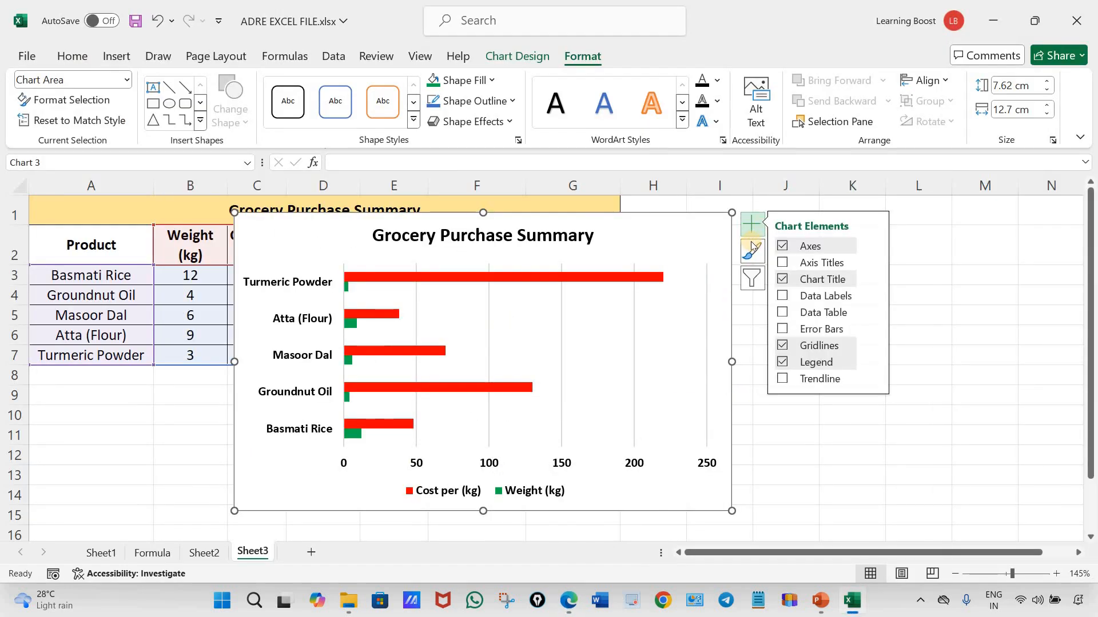
click(783, 296)
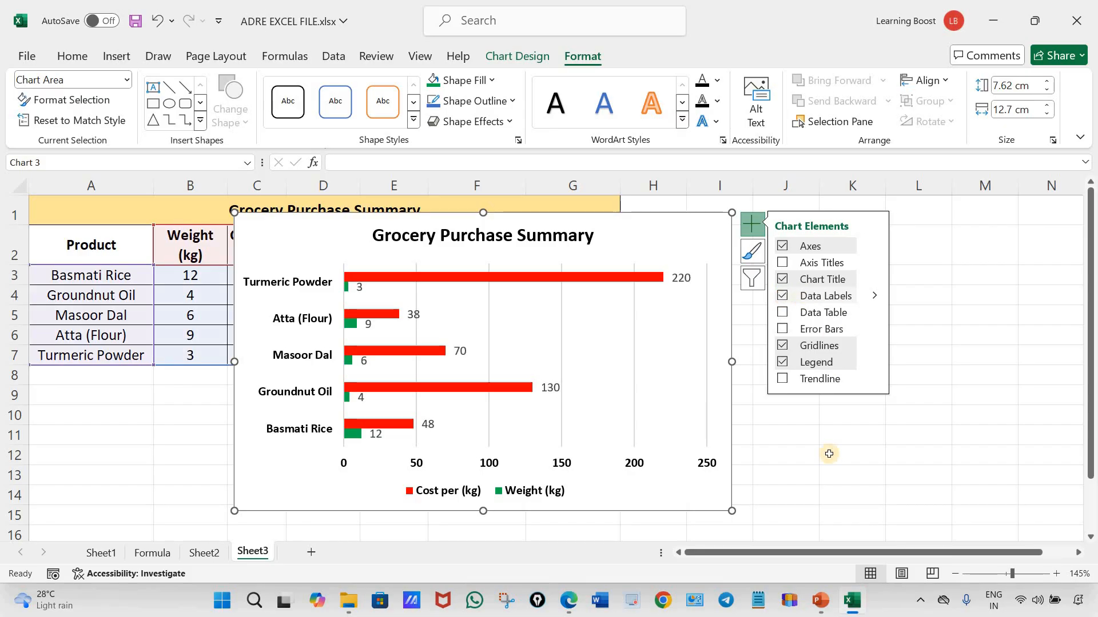
click(685, 279)
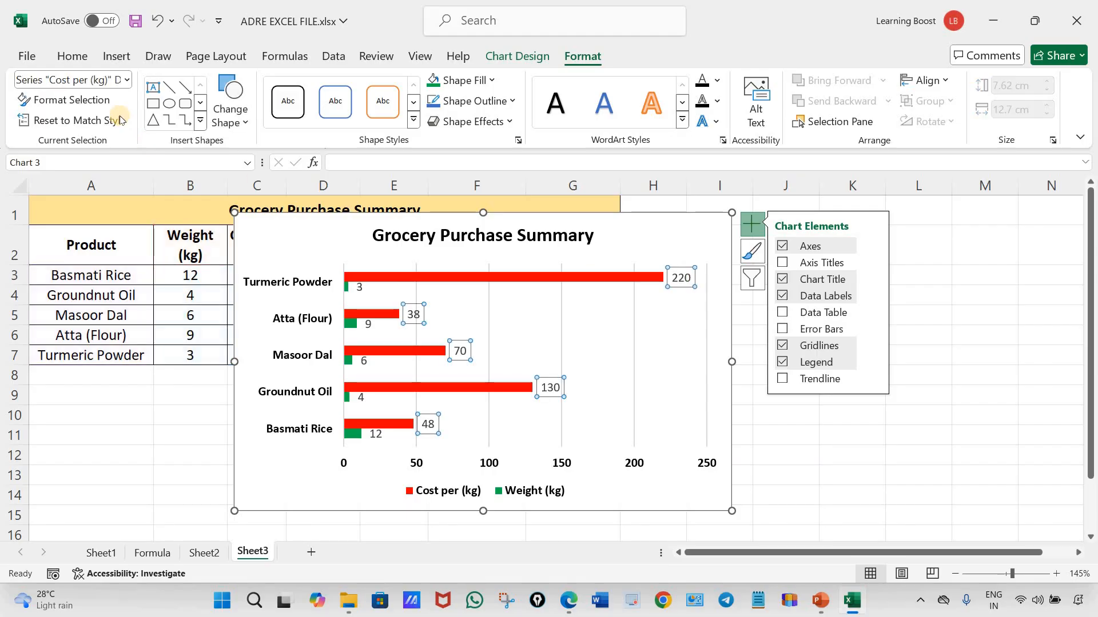
click(72, 56)
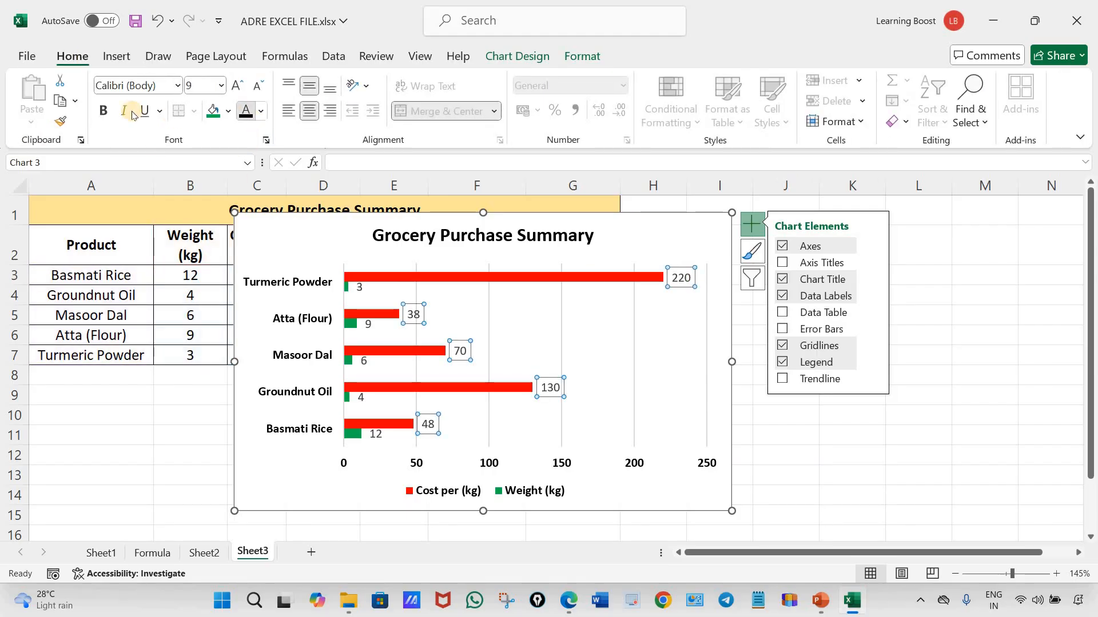
click(103, 111)
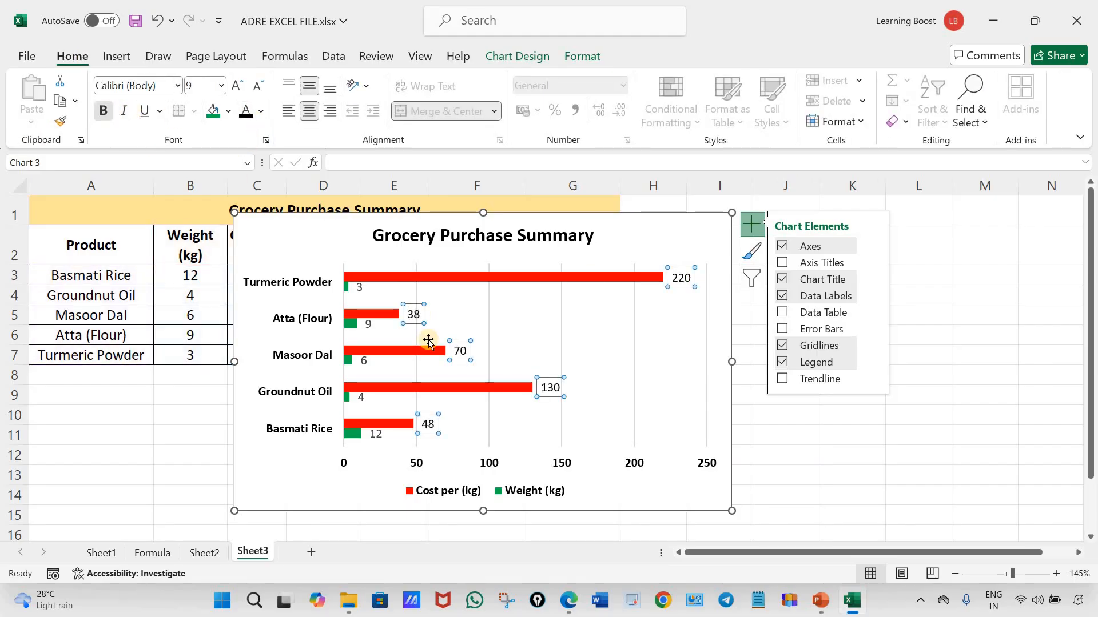
click(359, 287)
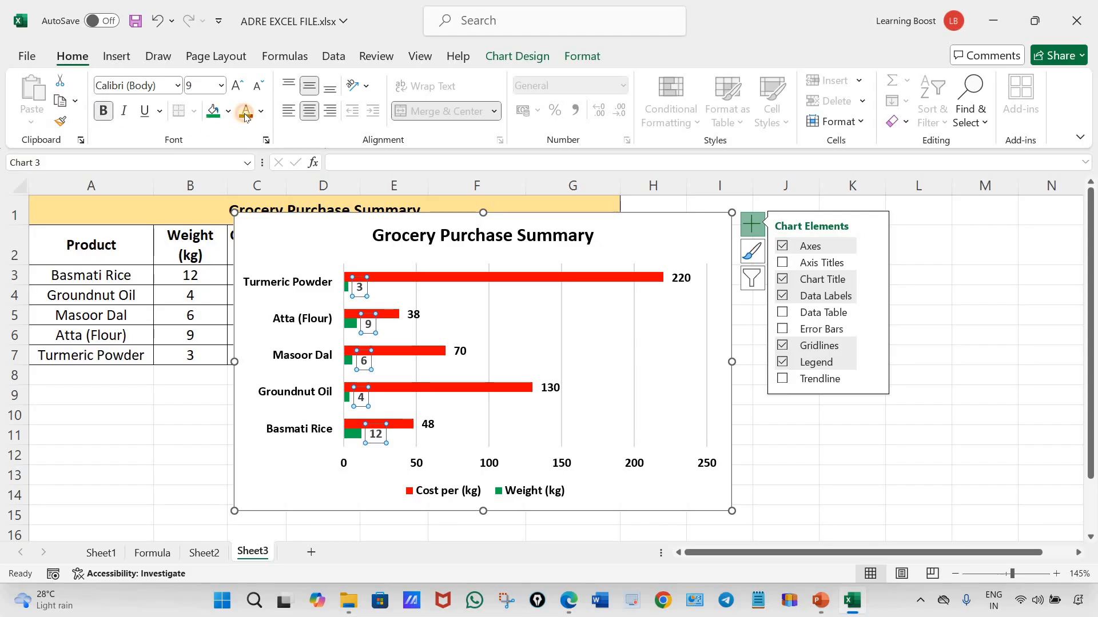
key(Escape)
key(Escape)
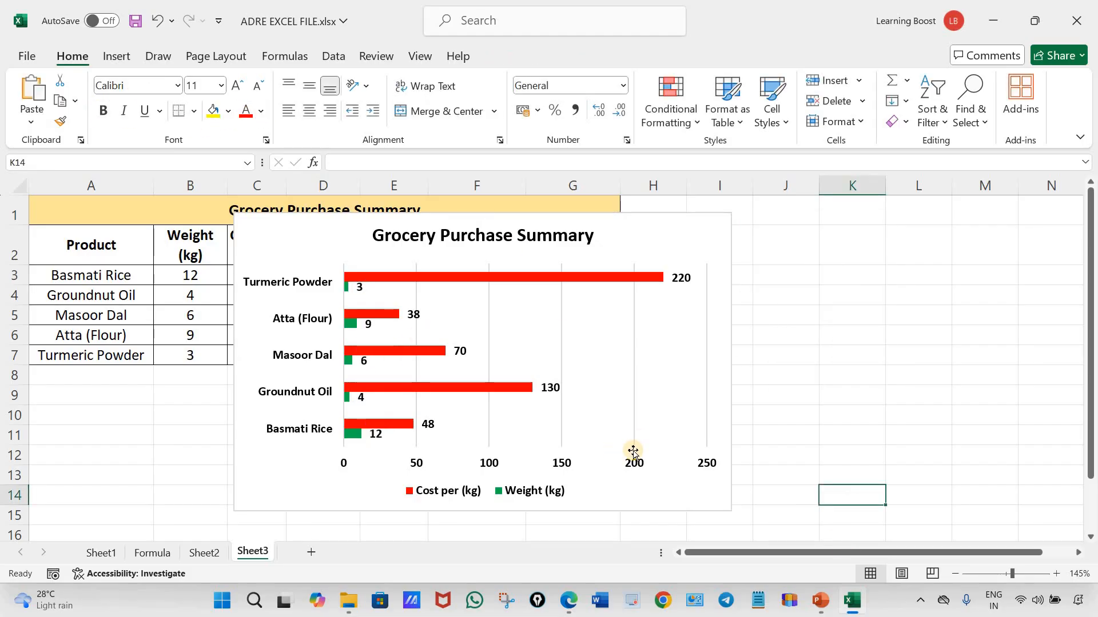
Open the axis formatting options for the chart's horizontal value axis, ready at the minimum bound
click(416, 467)
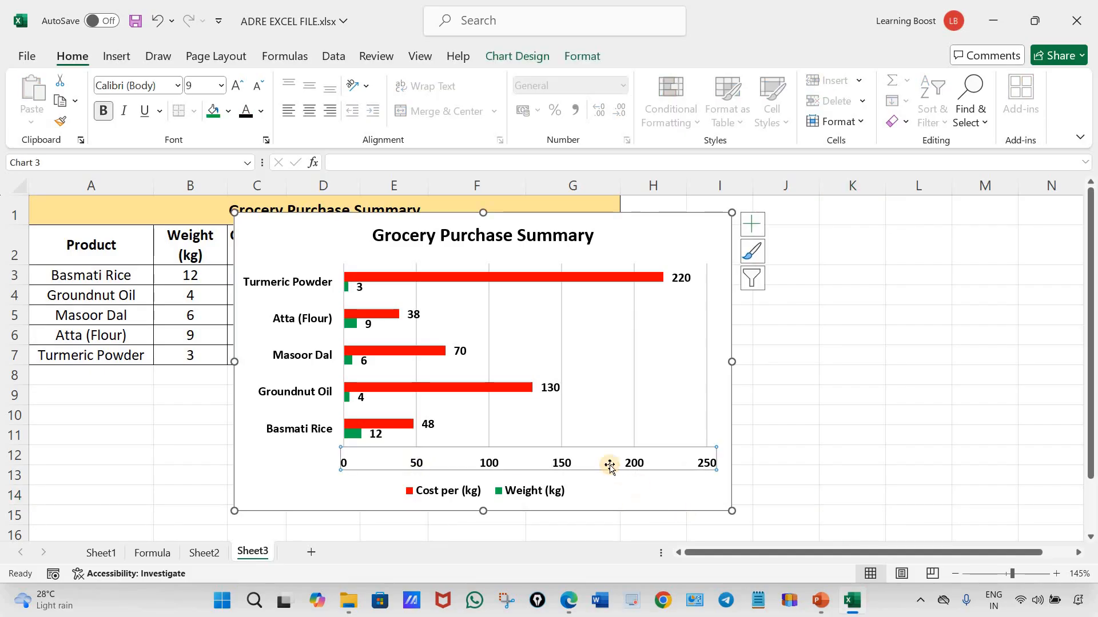
click(629, 465)
right_click(629, 465)
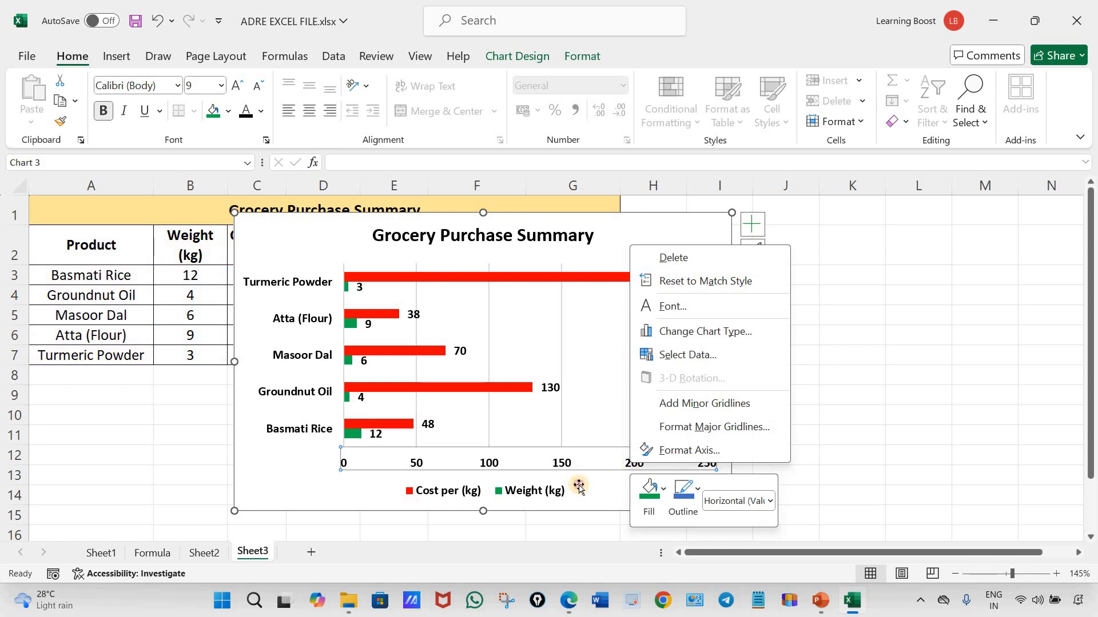
click(570, 464)
right_click(570, 464)
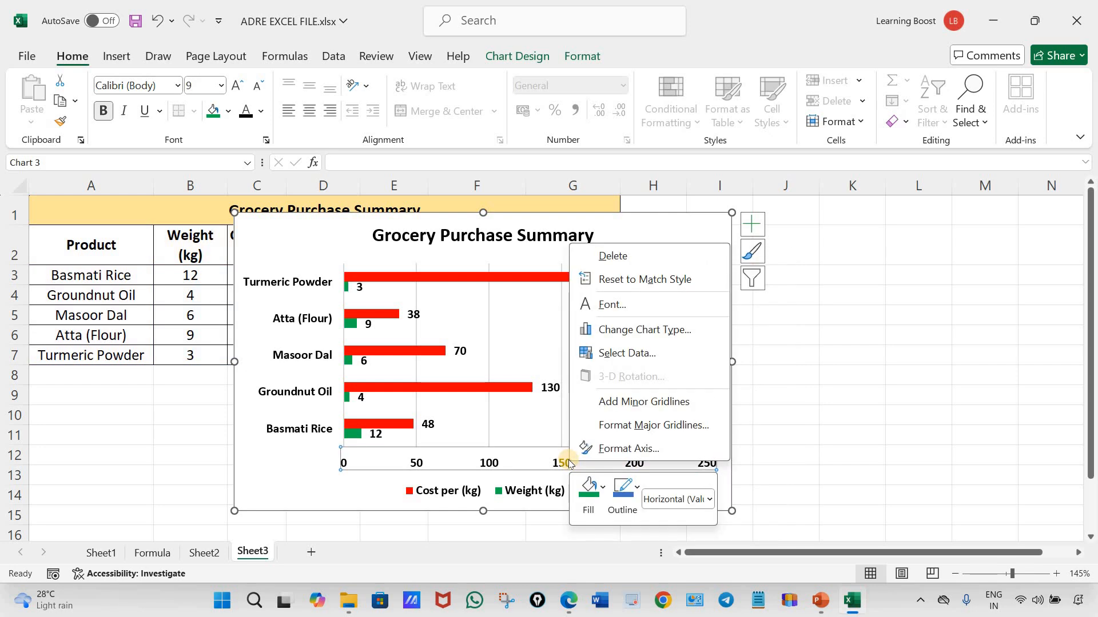
click(632, 451)
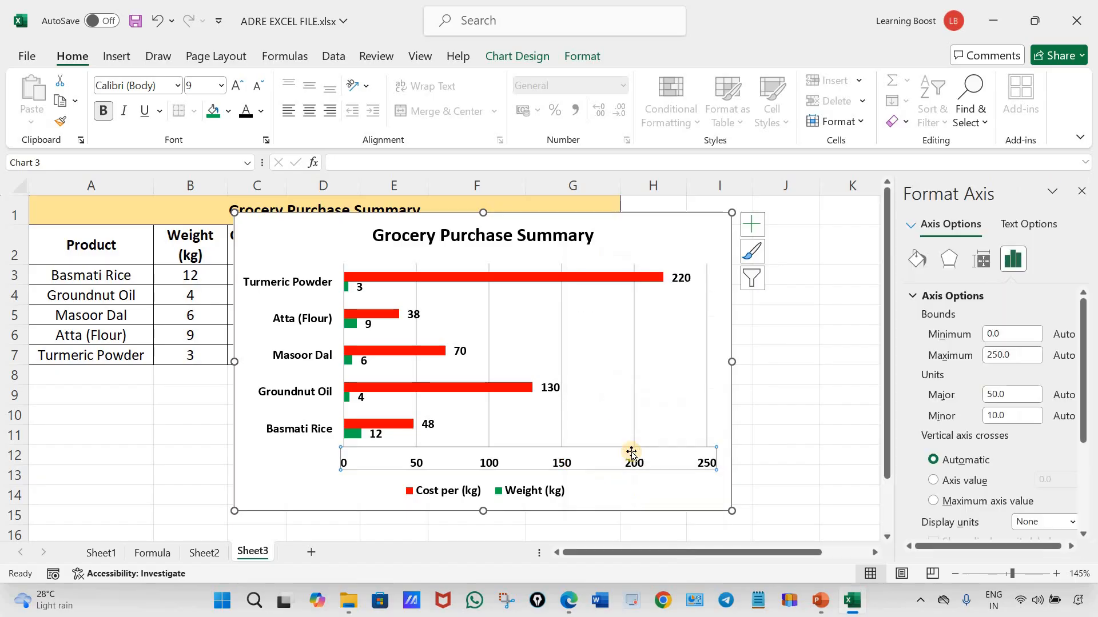
double_click(985, 335)
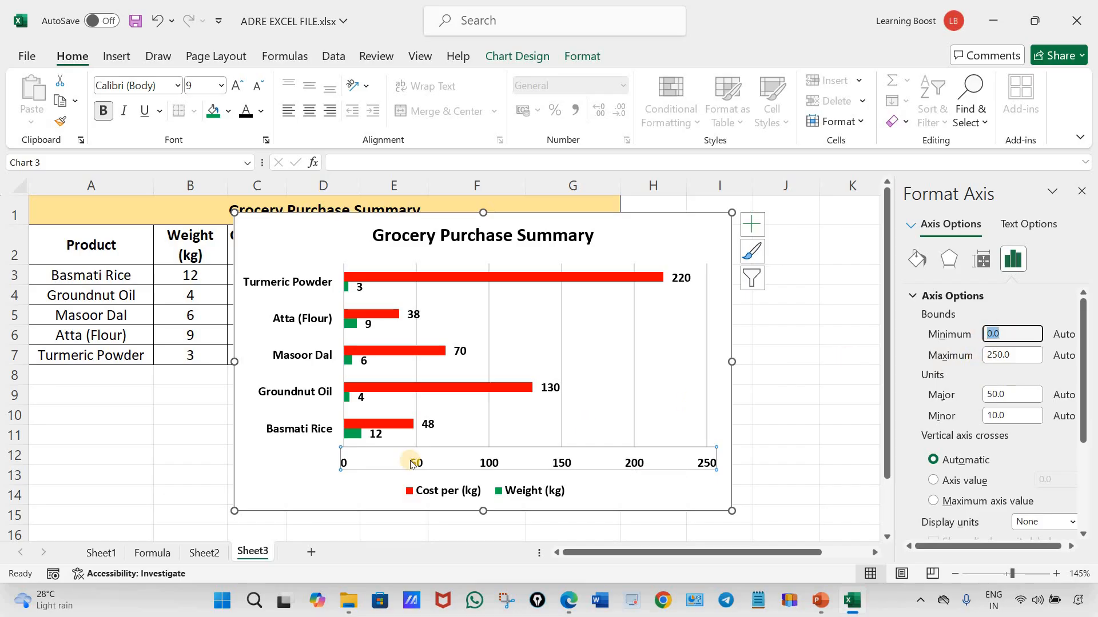
Switch to the assignment PDF in Edge, circle 0 and 240 on the reference chart's horizontal axis, and return to Excel
click(566, 601)
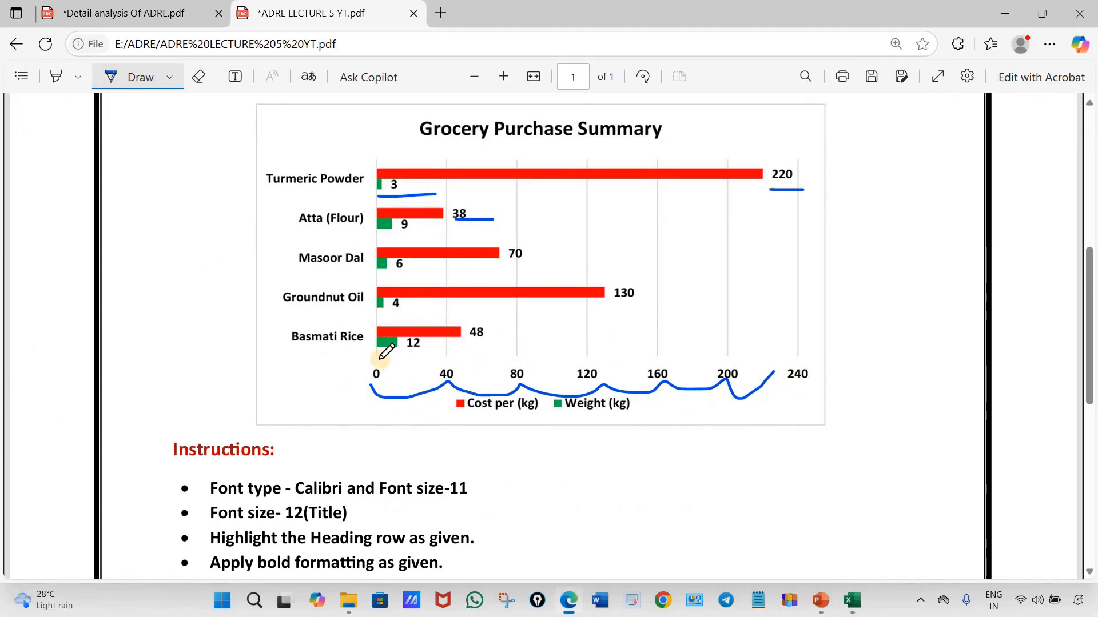
mouse_move(379, 358)
mouse_down()
mouse_move(397, 366)
mouse_move(382, 357)
mouse_up()
mouse_move(805, 343)
mouse_down()
mouse_move(776, 372)
mouse_move(770, 353)
mouse_up()
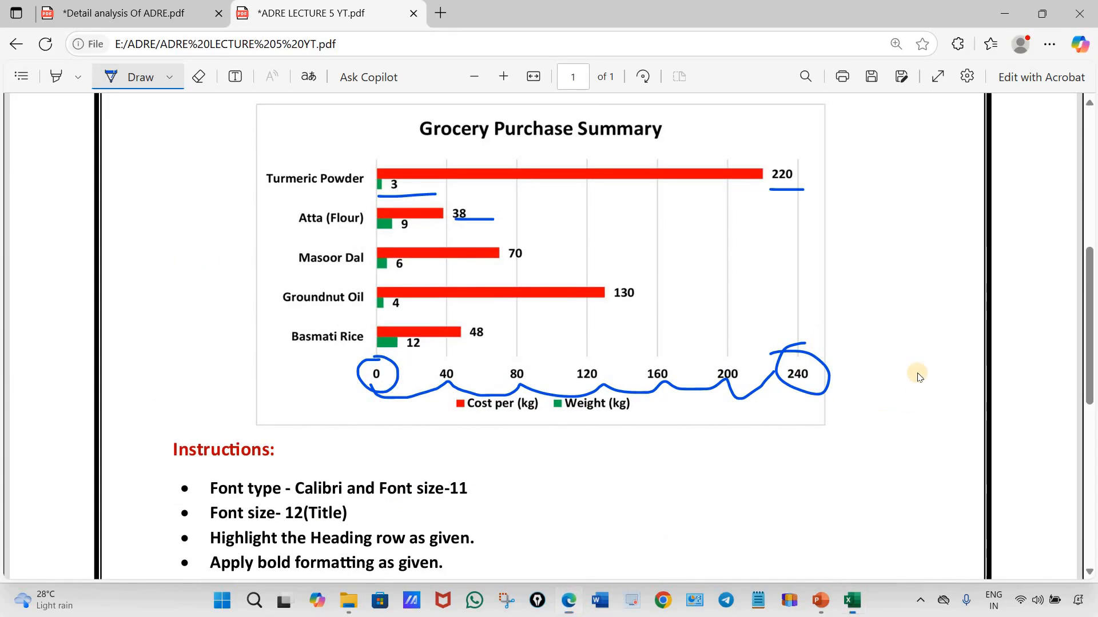
key(alt+Tab)
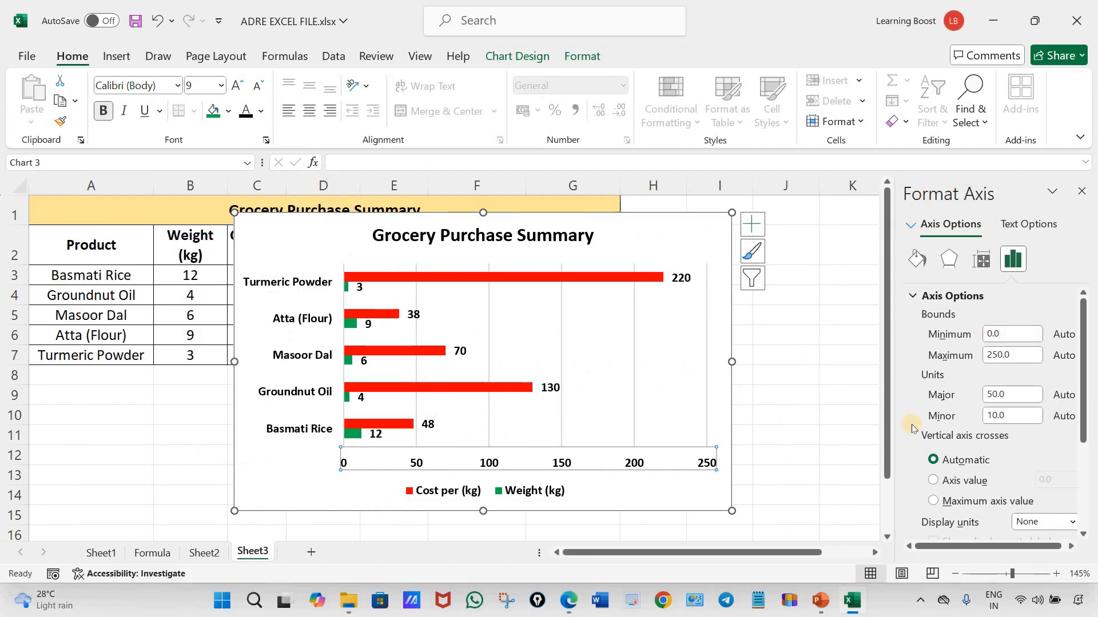
Set the horizontal axis bounds to a minimum of 0 and a maximum of 240
click(1012, 335)
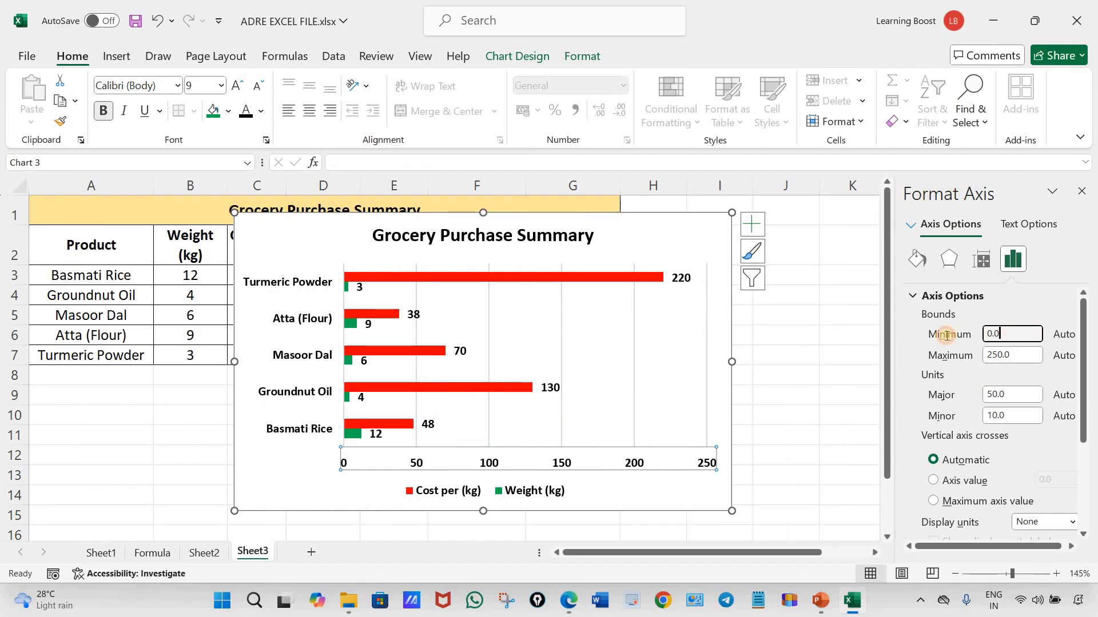
click(972, 356)
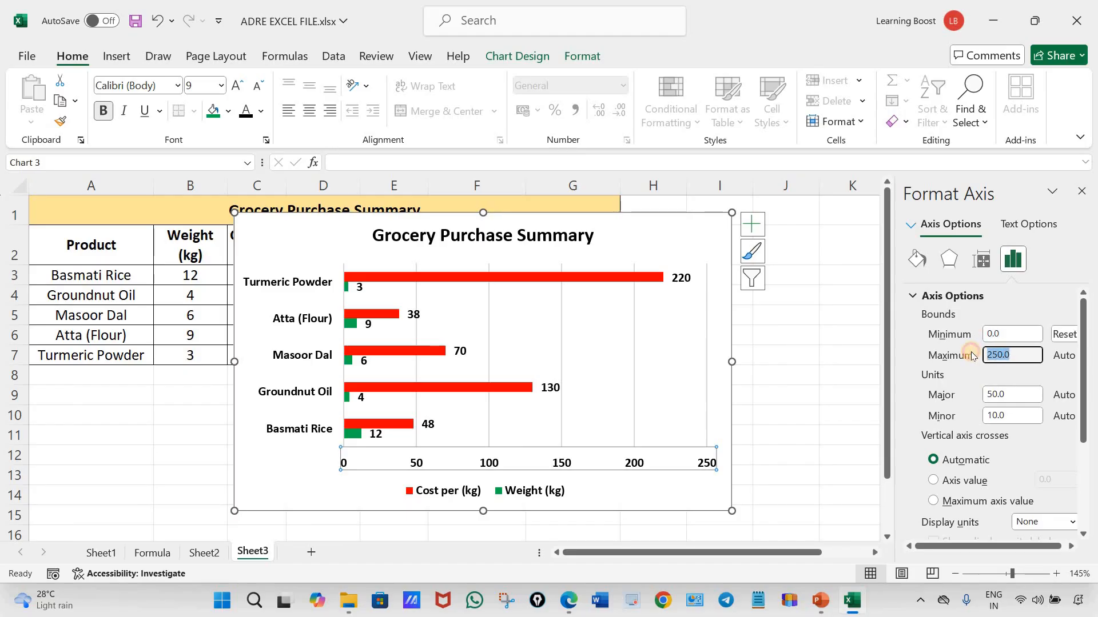
click(1008, 395)
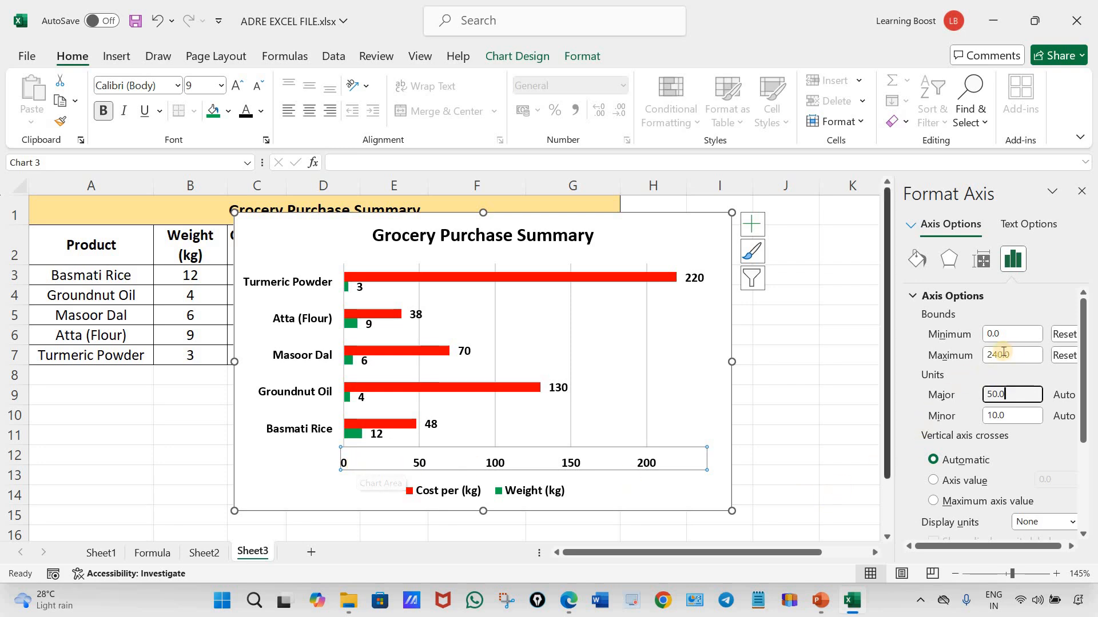
drag(1007, 334, 981, 334)
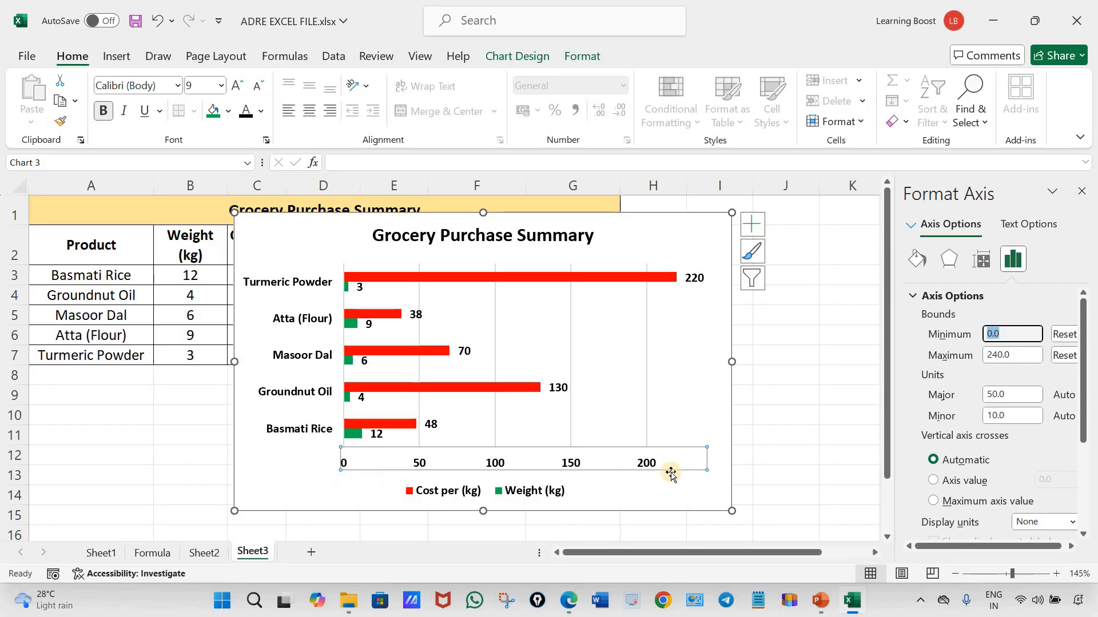
click(1021, 356)
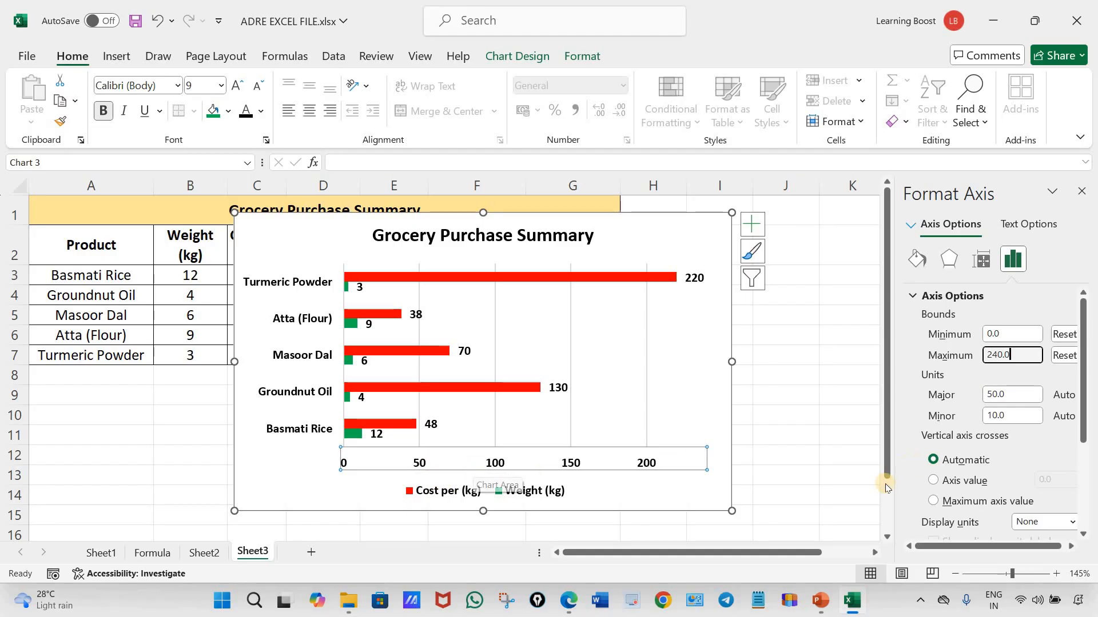
Set the horizontal axis units to 40 for major and 10 for minor, and close the axis formatting options
drag(1008, 394, 981, 395)
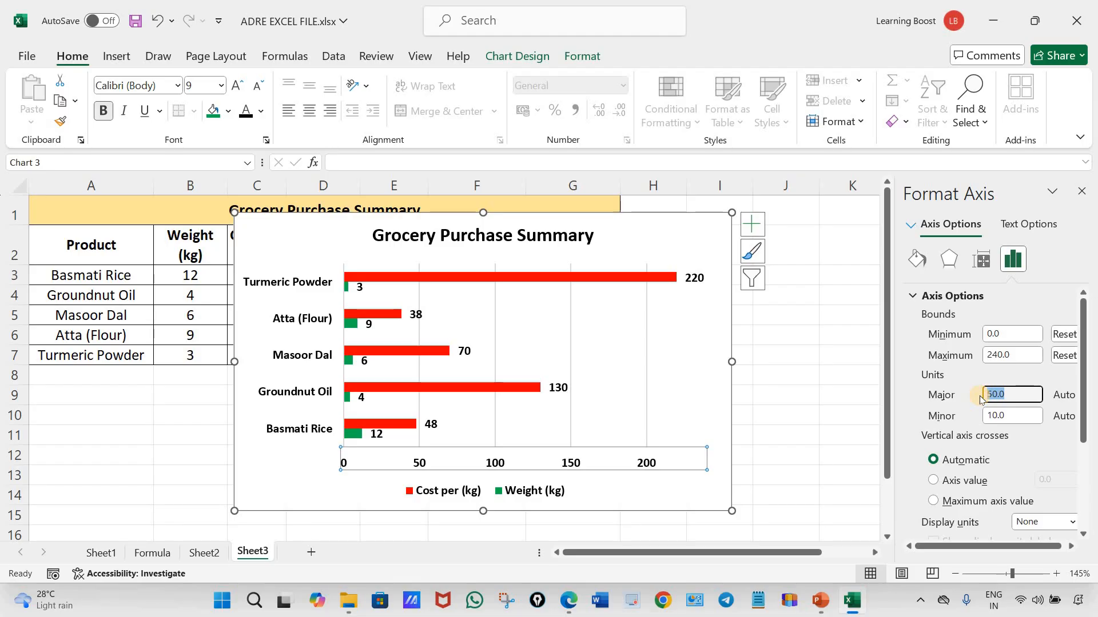
text(40)
click(1022, 415)
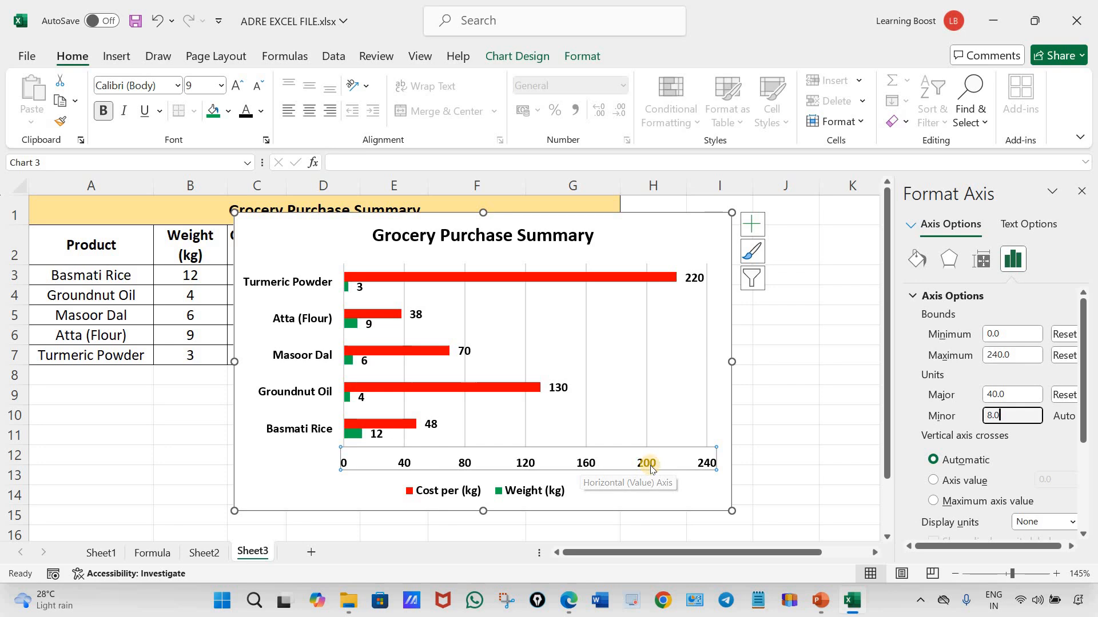
click(1028, 418)
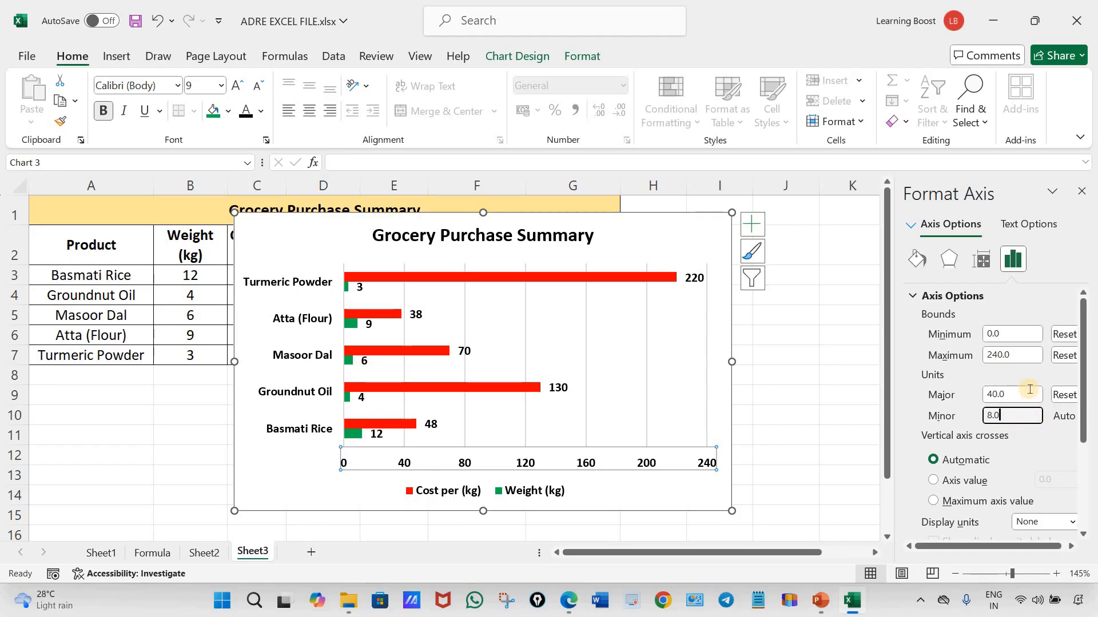
double_click(974, 416)
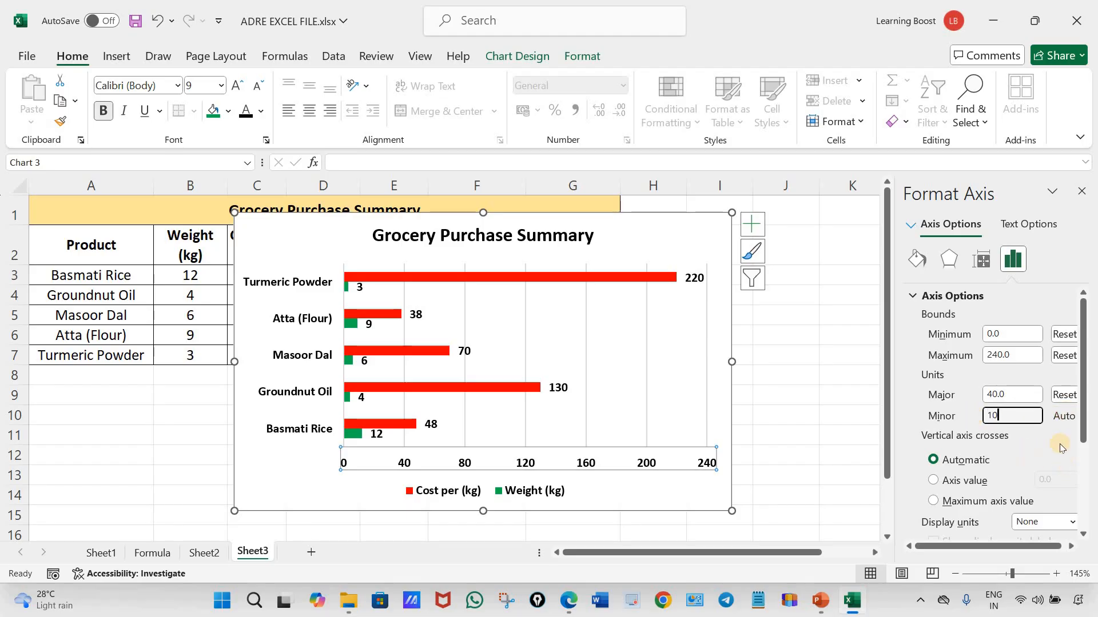
click(1021, 395)
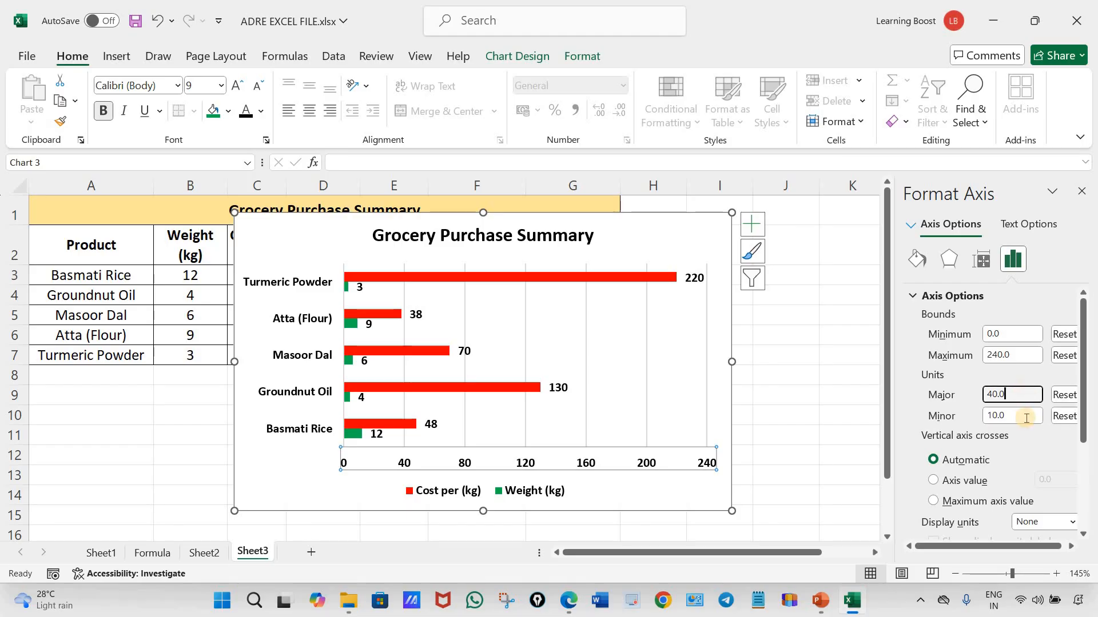
click(1031, 417)
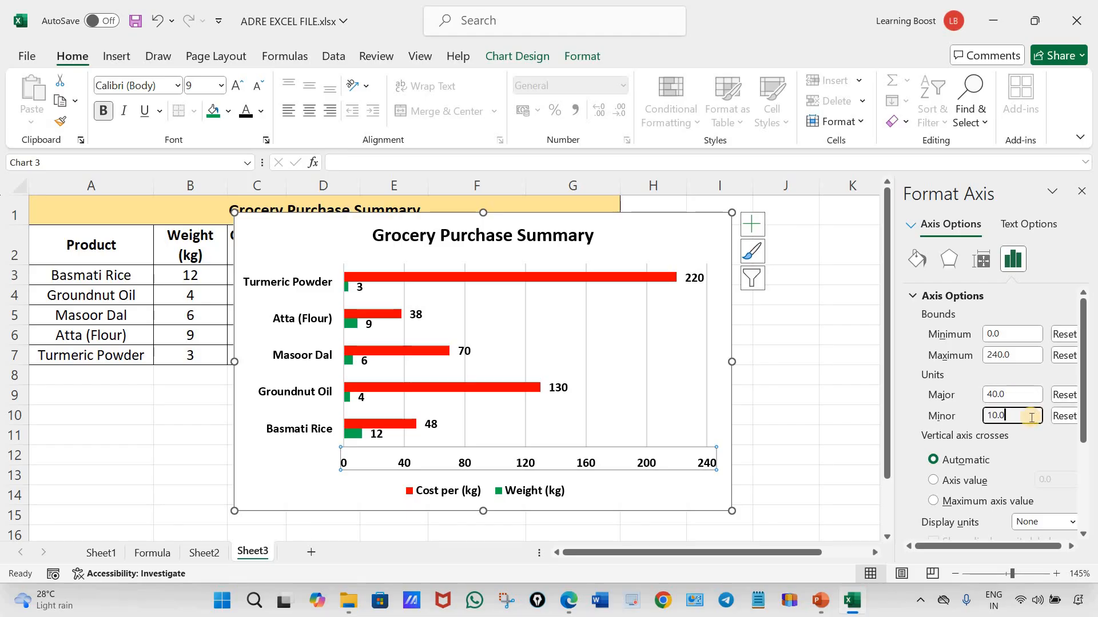
click(1081, 192)
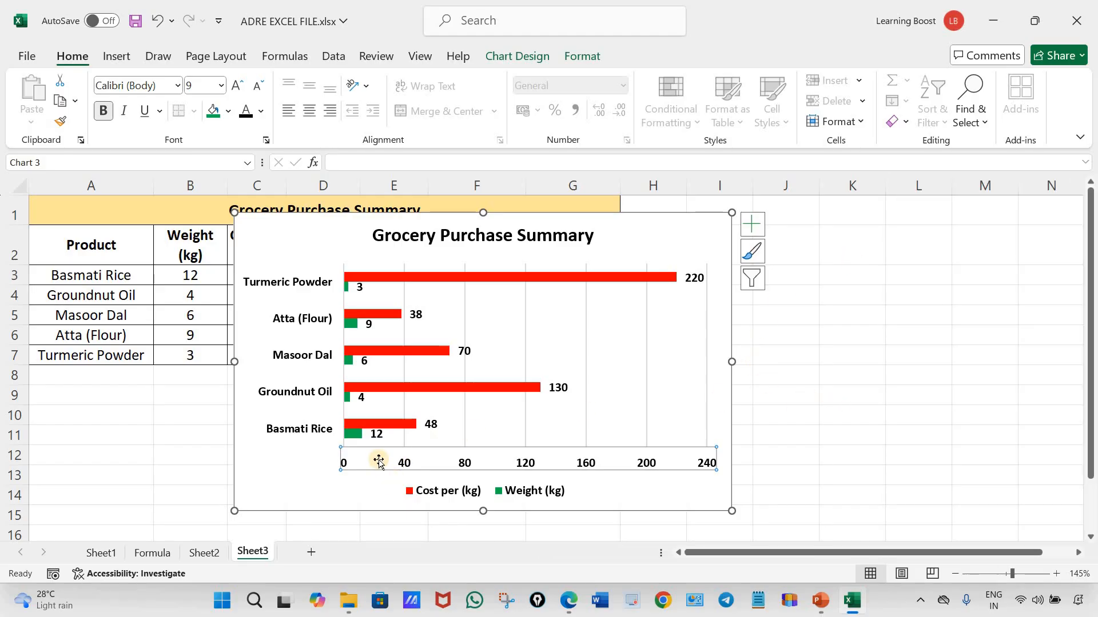
Try out the primary minor vertical gridlines on the chart and leave them turned off
click(754, 227)
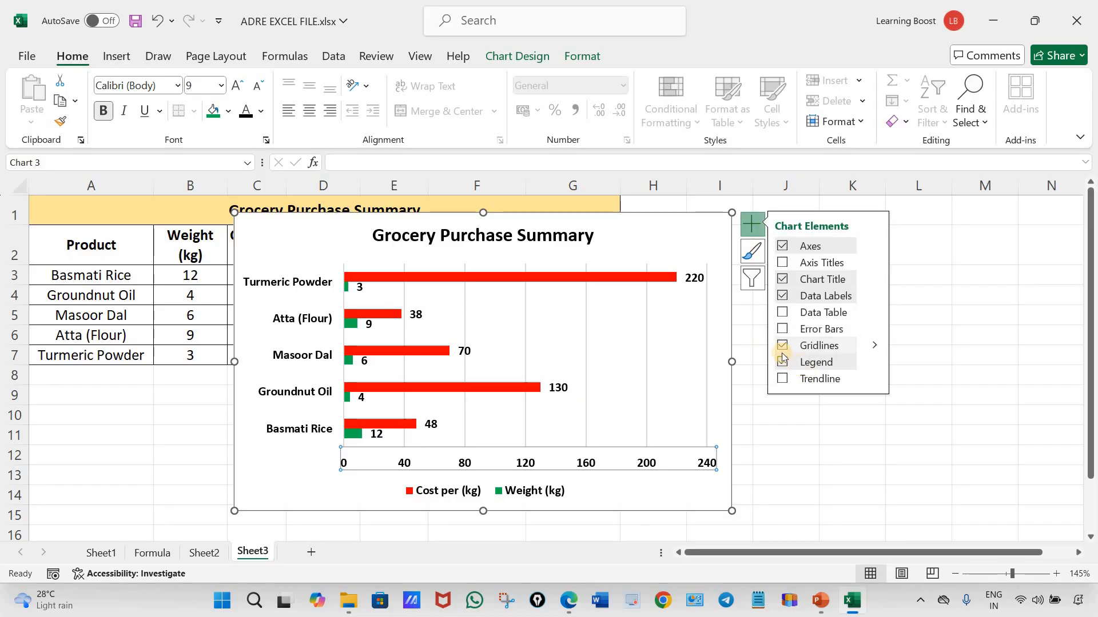
click(875, 345)
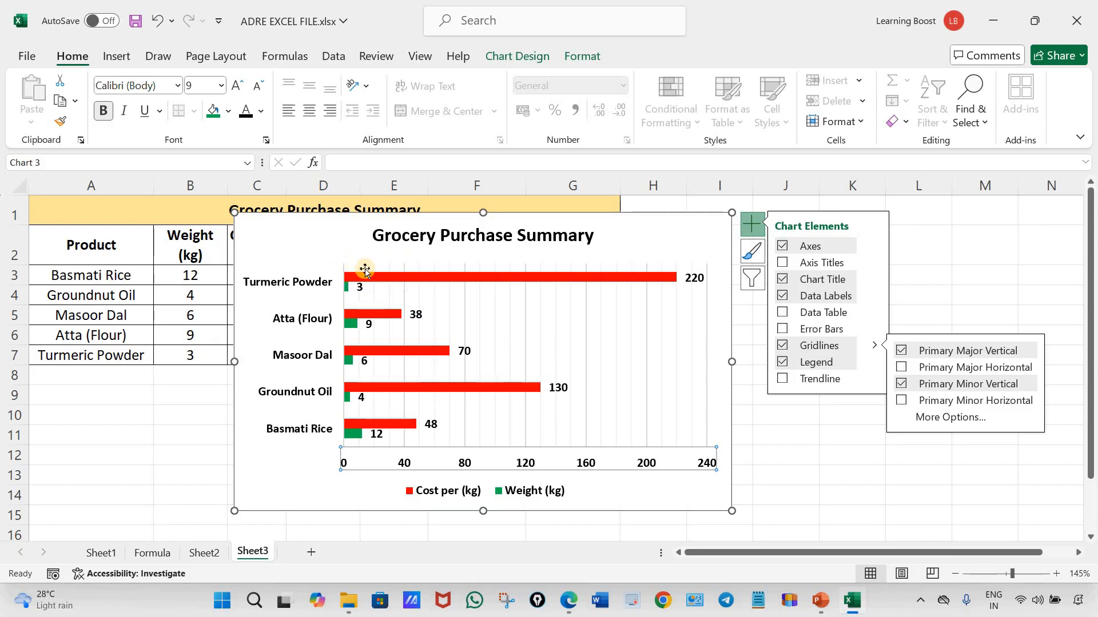
click(902, 384)
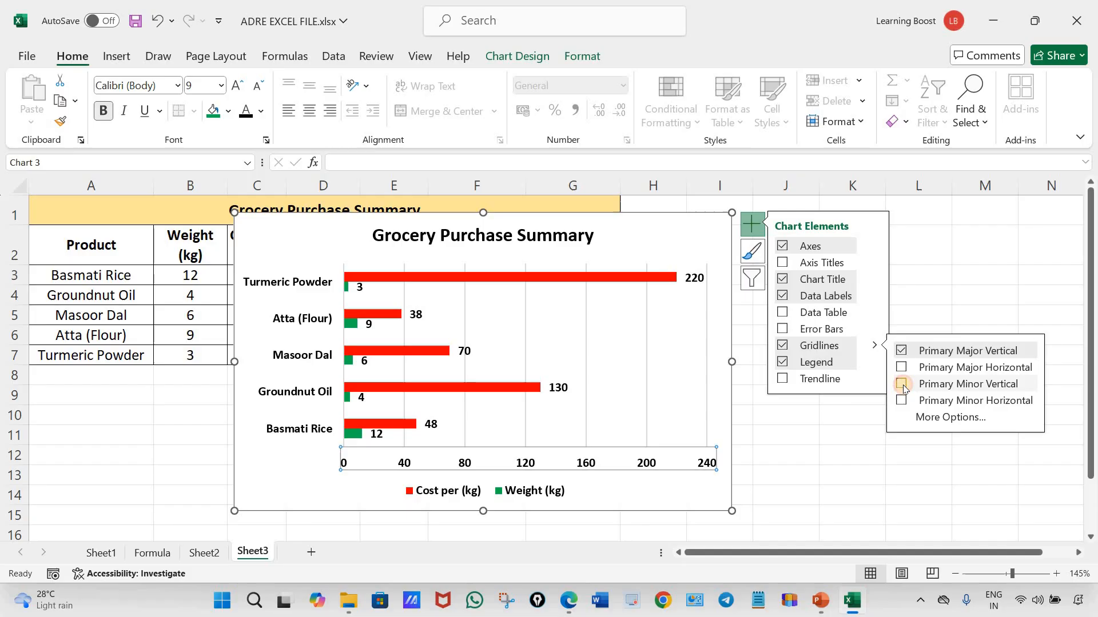
click(902, 385)
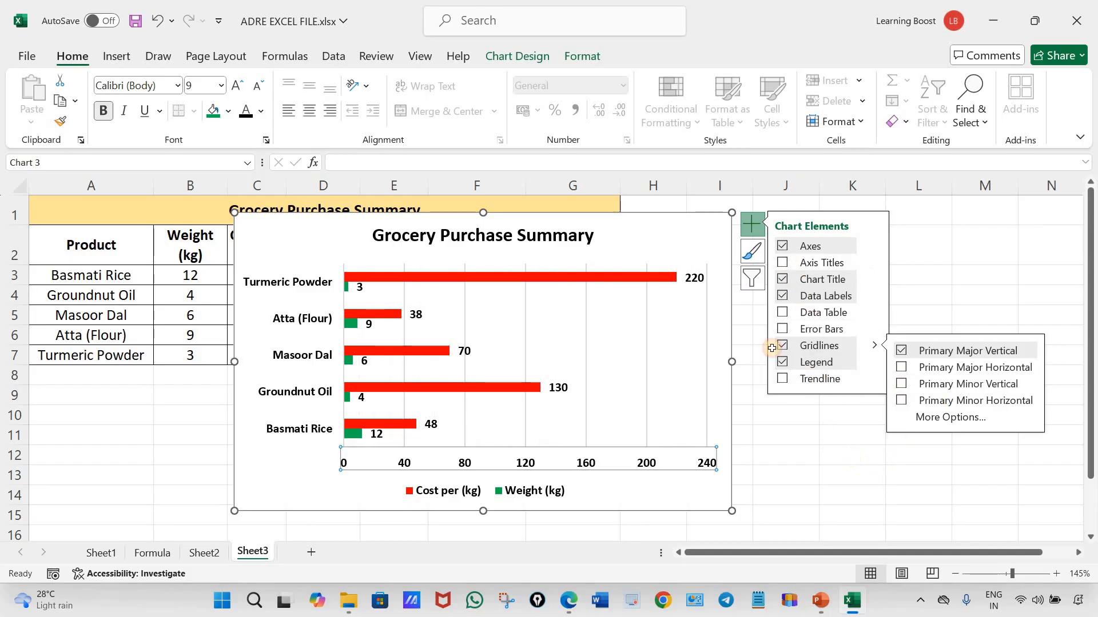
click(850, 455)
click(622, 287)
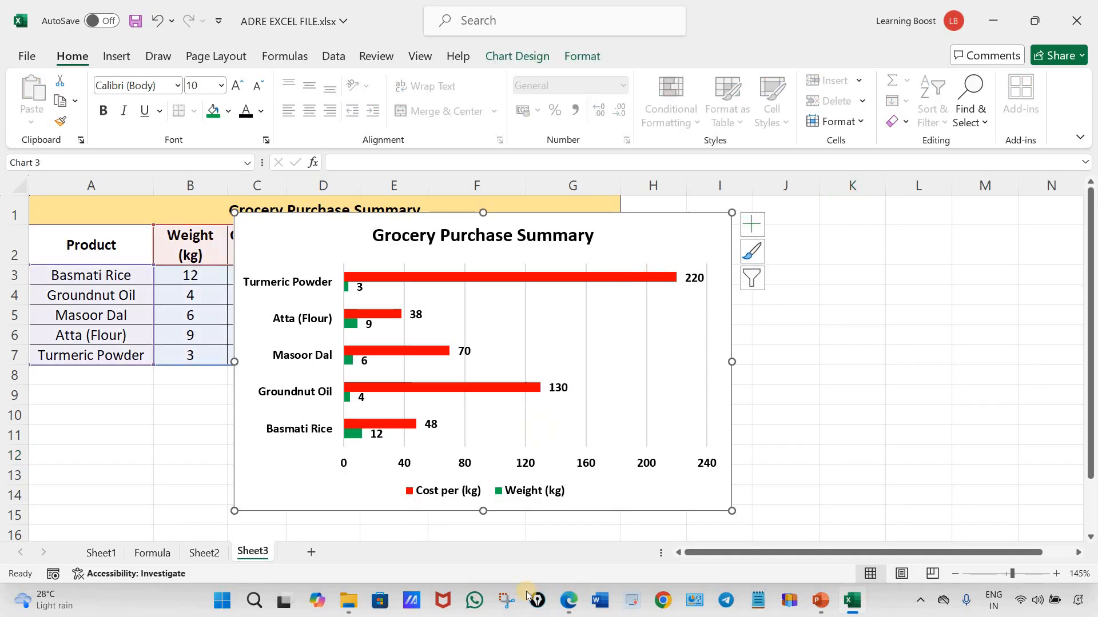
Switch to the assignment PDF in Edge, circle the reference chart's whole horizontal axis area, and return to Excel
click(567, 601)
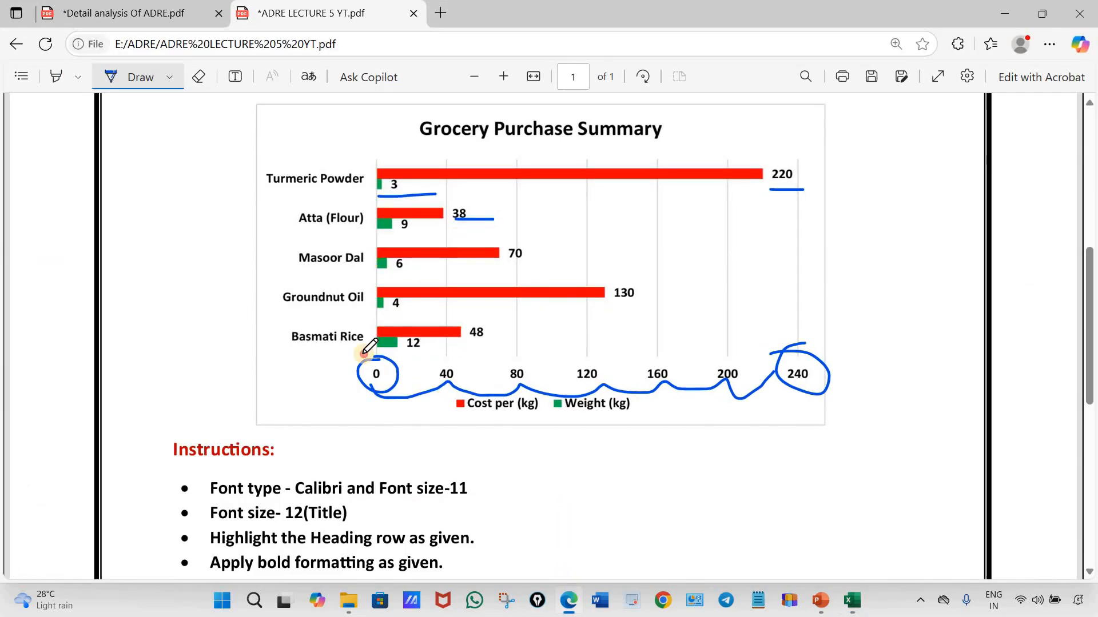
drag(382, 355, 748, 442)
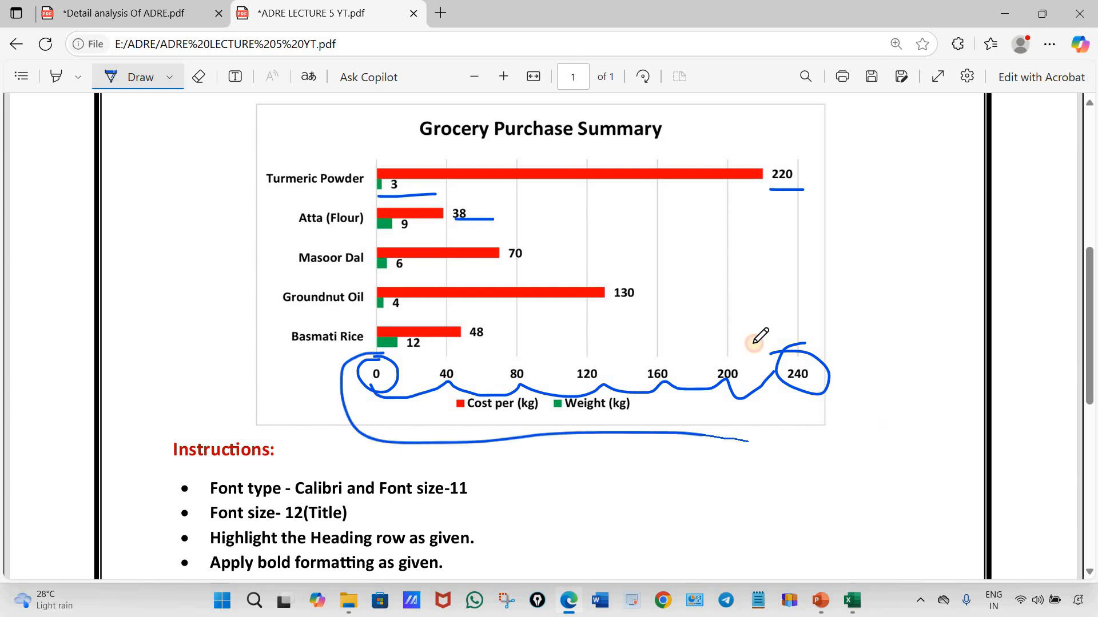
click(571, 610)
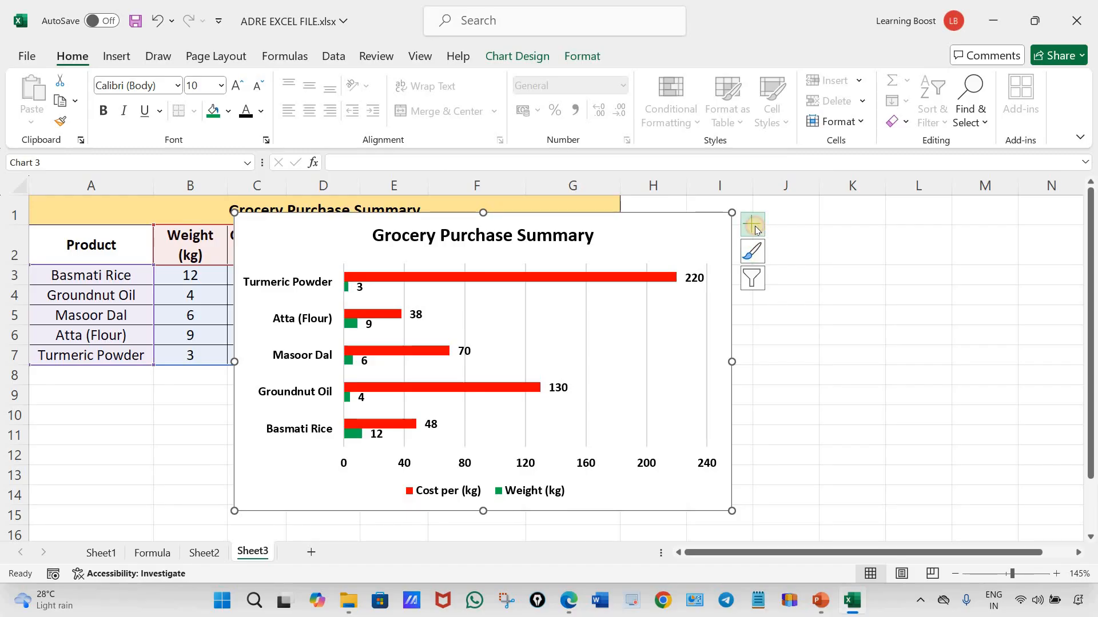
Try out axis titles on the chart and remove both the primary vertical and primary horizontal titles
click(756, 227)
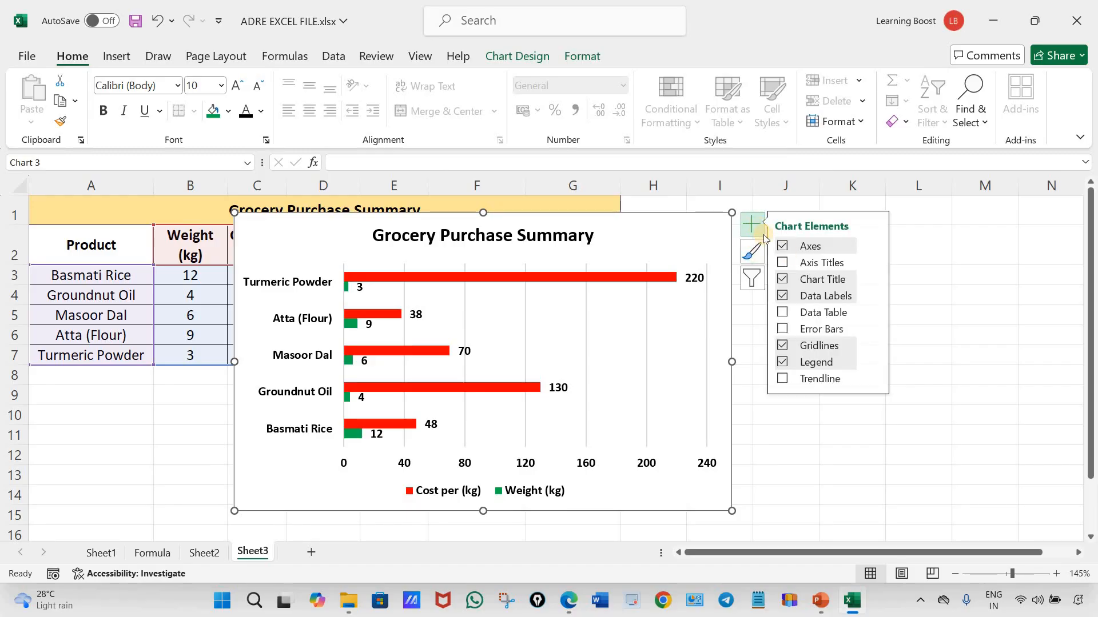
click(784, 263)
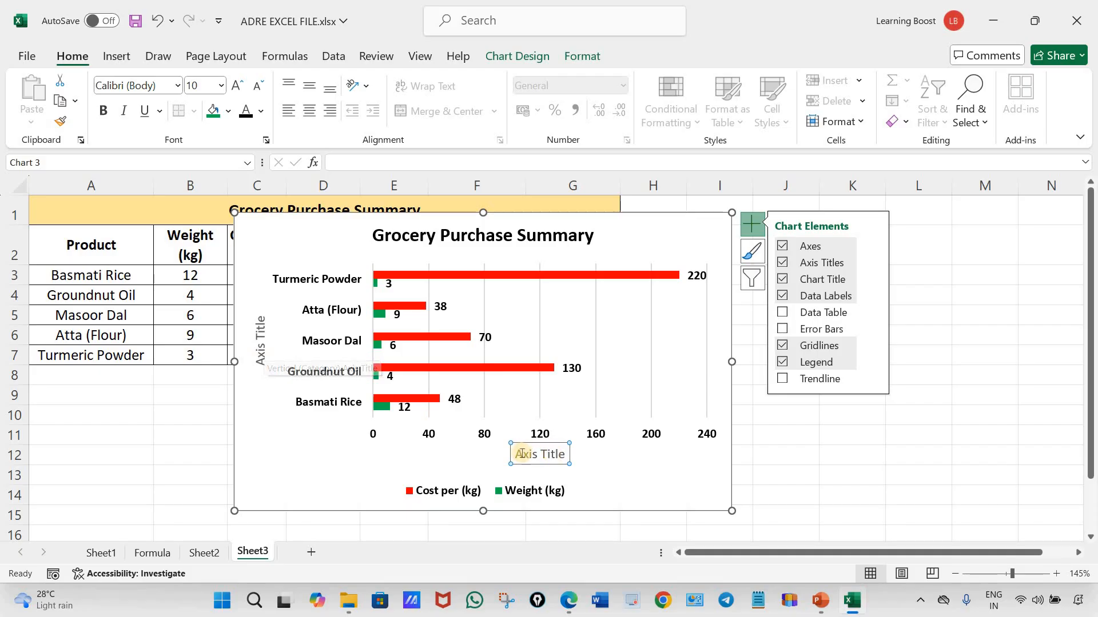
click(875, 263)
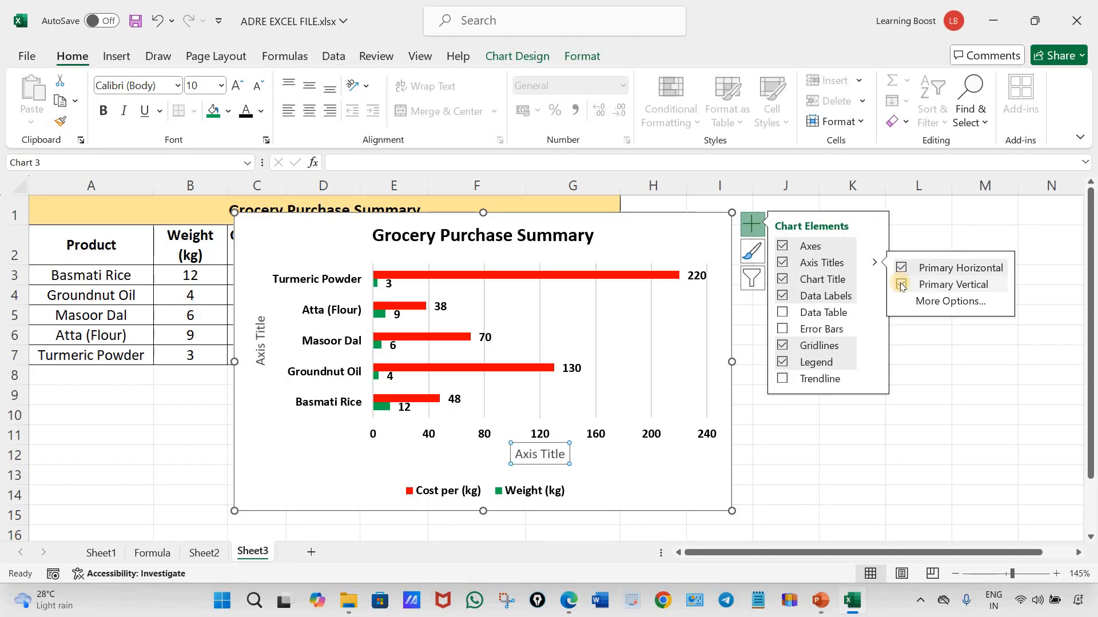
click(902, 285)
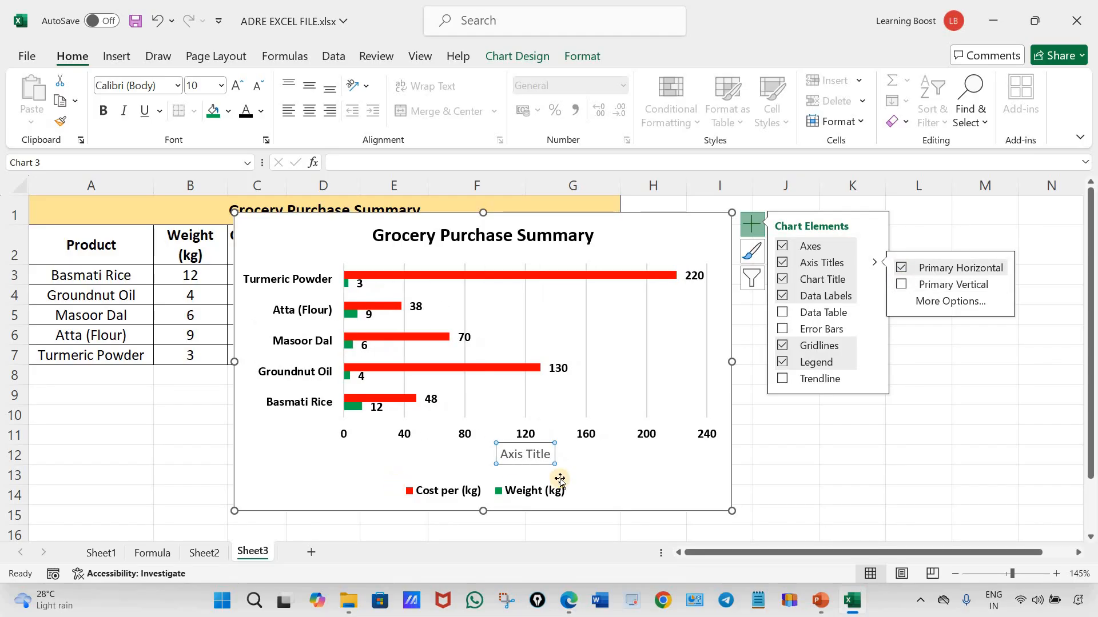
click(902, 268)
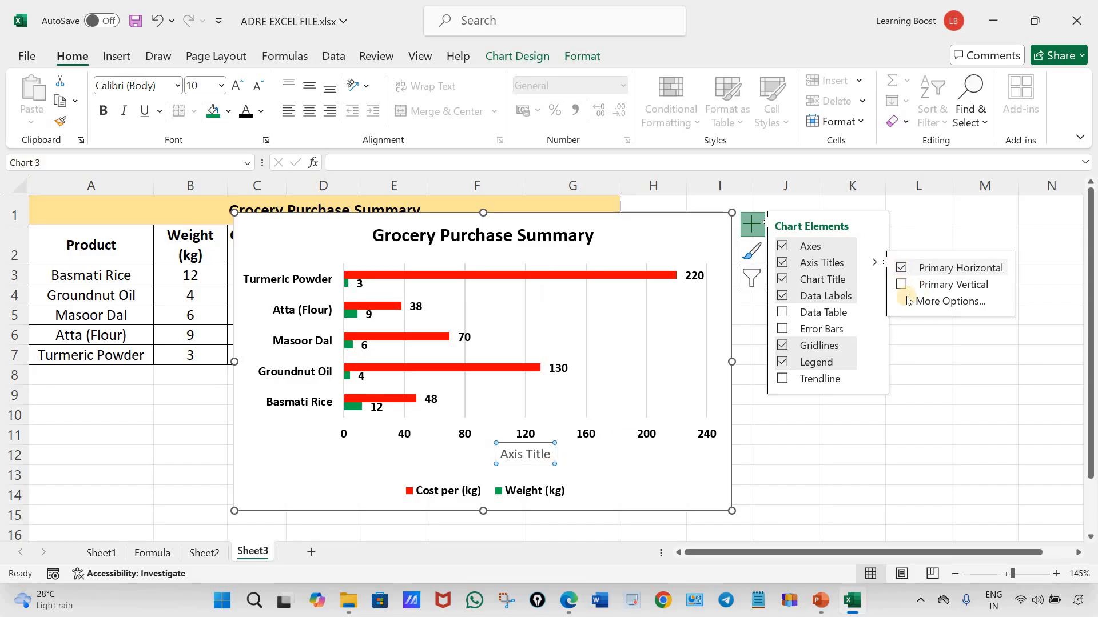
click(919, 395)
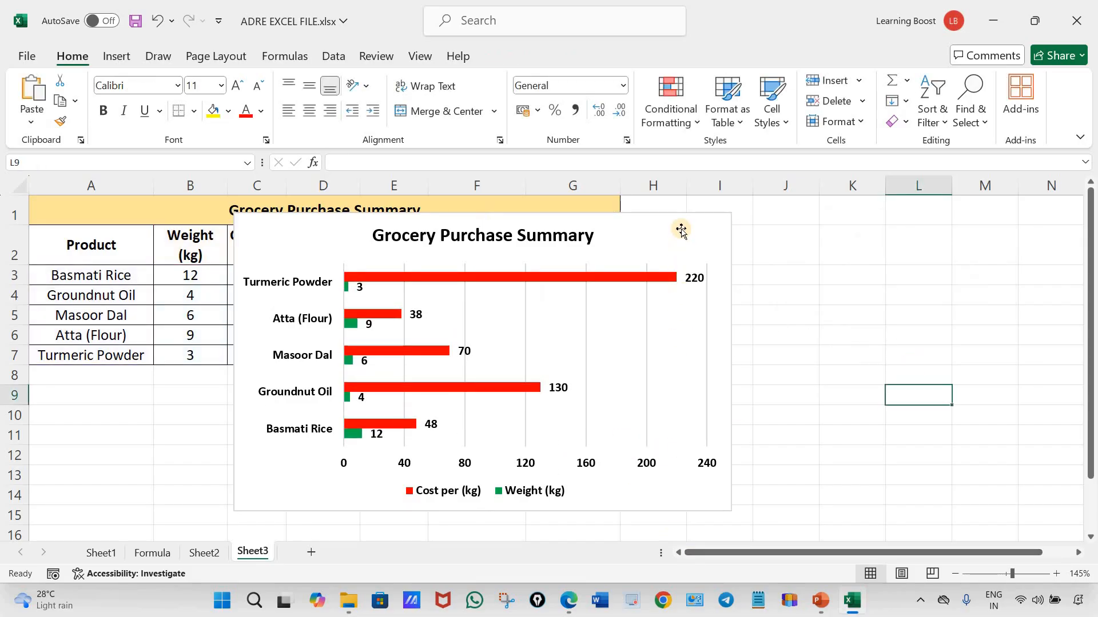
Move the chart directly below the Grocery Purchase Summary table so the whole table is uncovered
drag(662, 226, 516, 392)
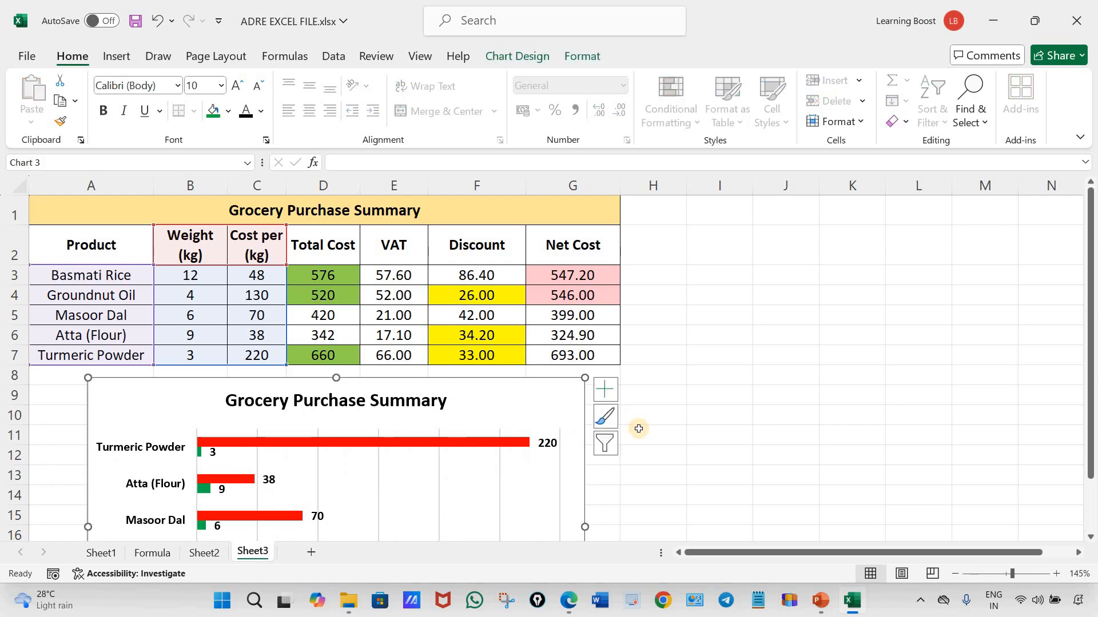
Apply all borders to the range A1:G23 covering both the table and the chart area
scroll(730, 453, down, 2)
scroll(729, 453, down, 1)
scroll(86, 269, up, 3)
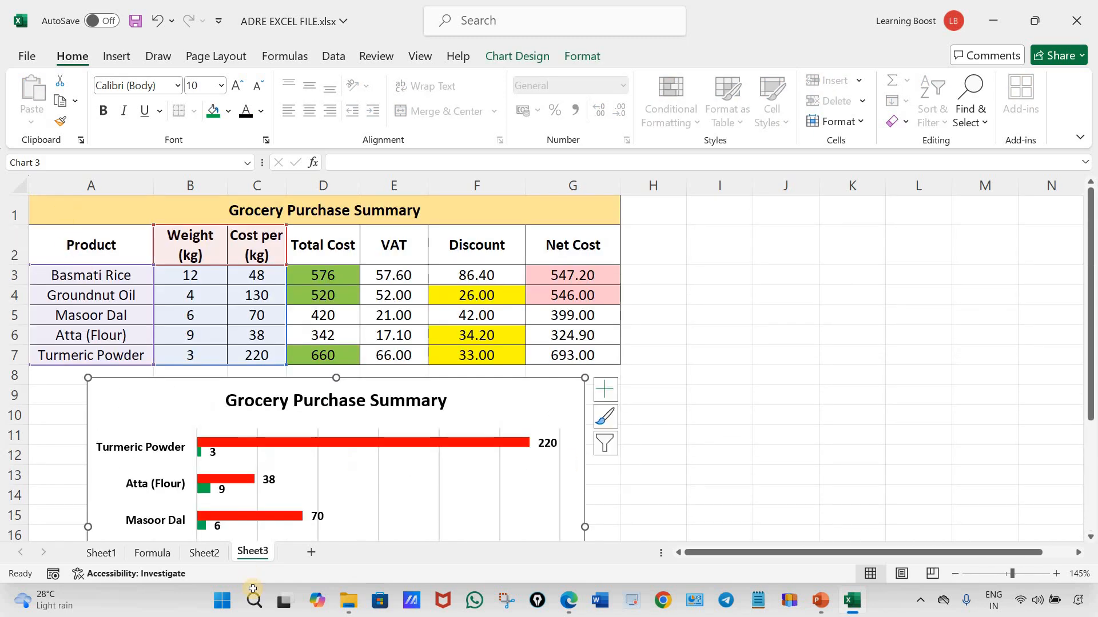
drag(131, 211, 361, 449)
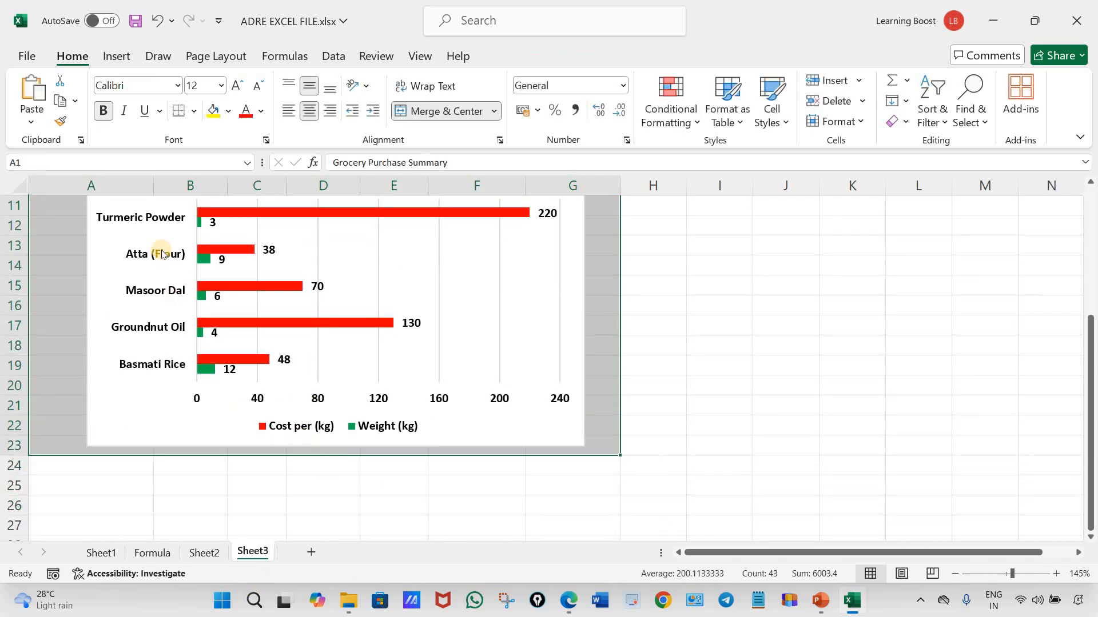
click(195, 112)
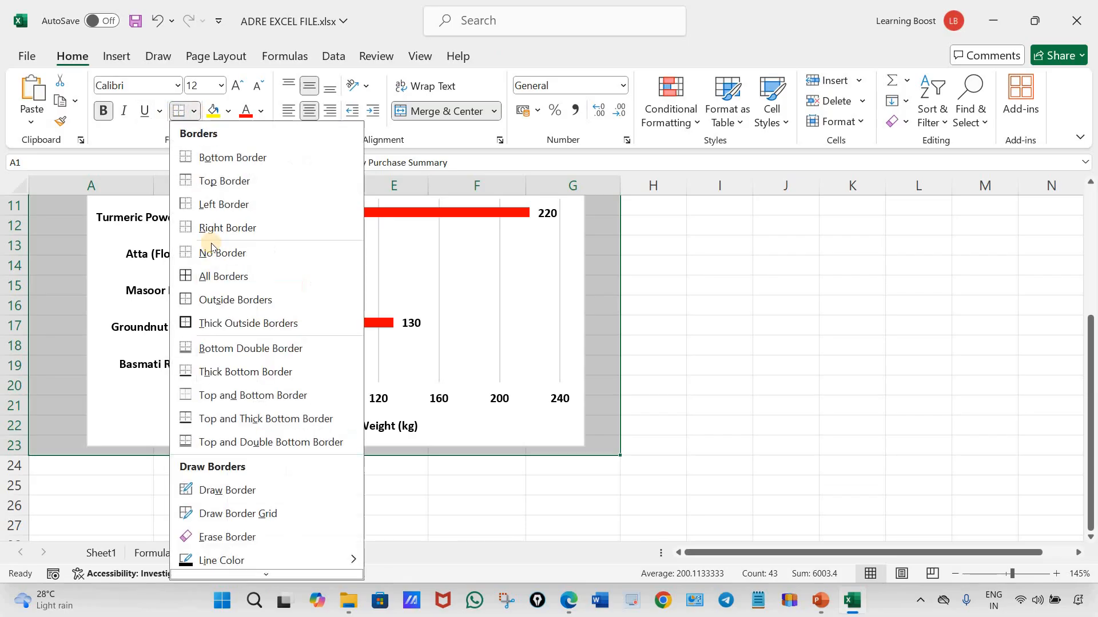
click(214, 276)
scroll(806, 417, up, 1)
scroll(753, 406, down, 2)
scroll(752, 406, up, 3)
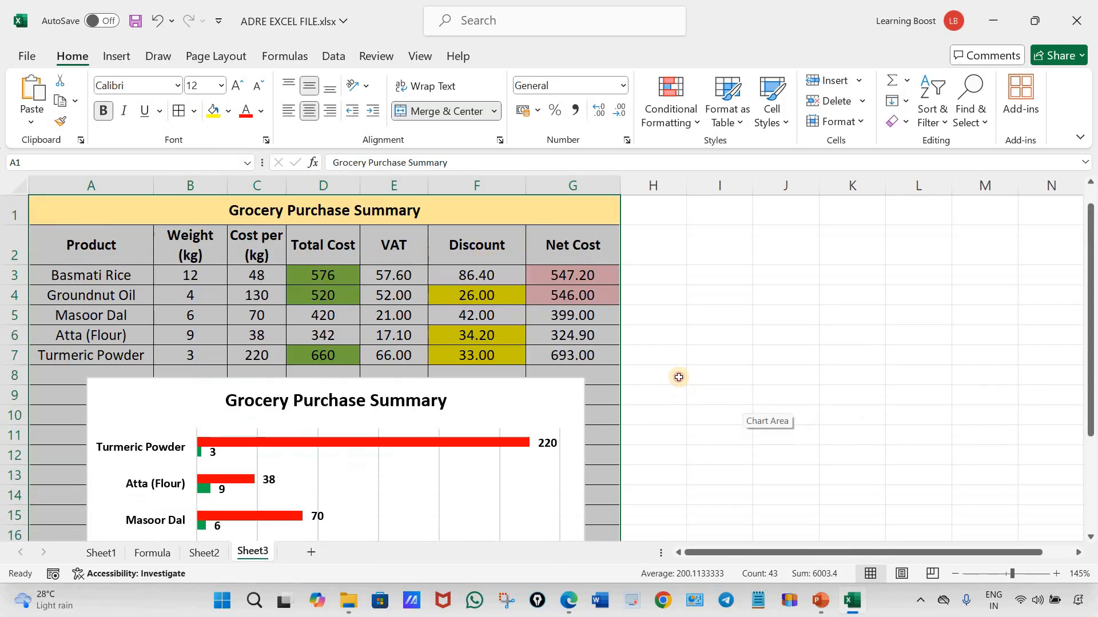
click(679, 375)
Remove all borders from the cells A8:G23 around the chart
drag(55, 374, 591, 499)
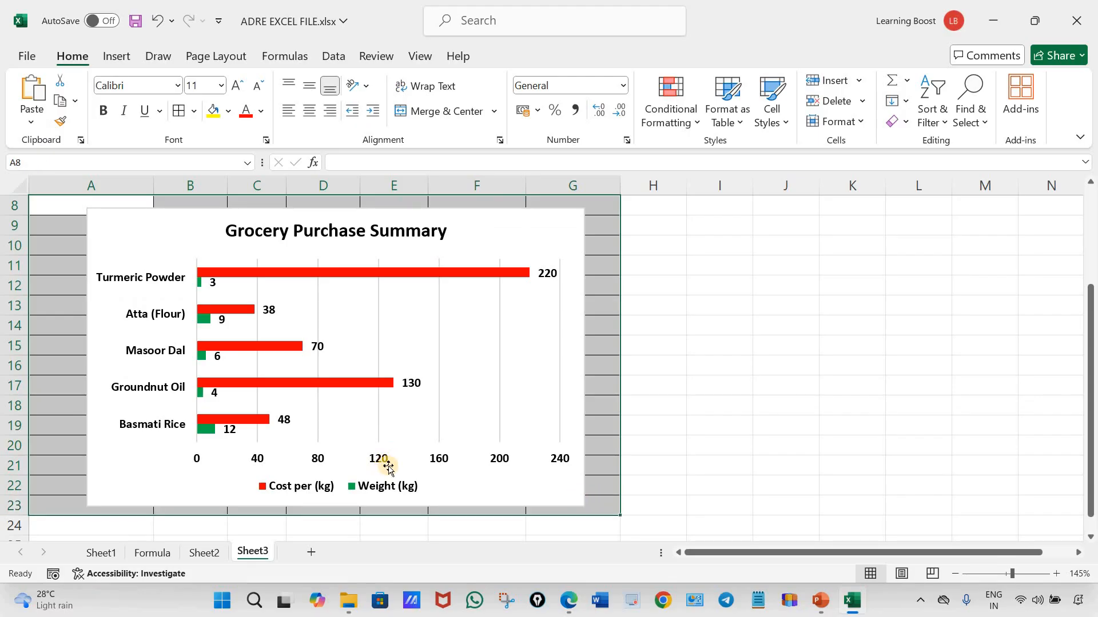
scroll(388, 468, up, 2)
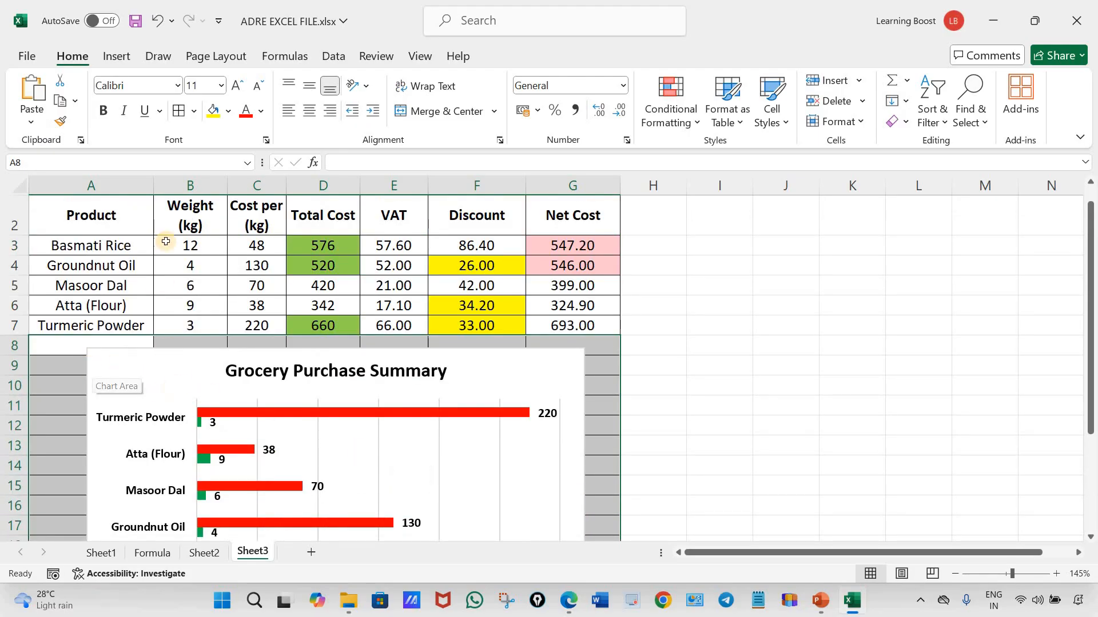
click(194, 111)
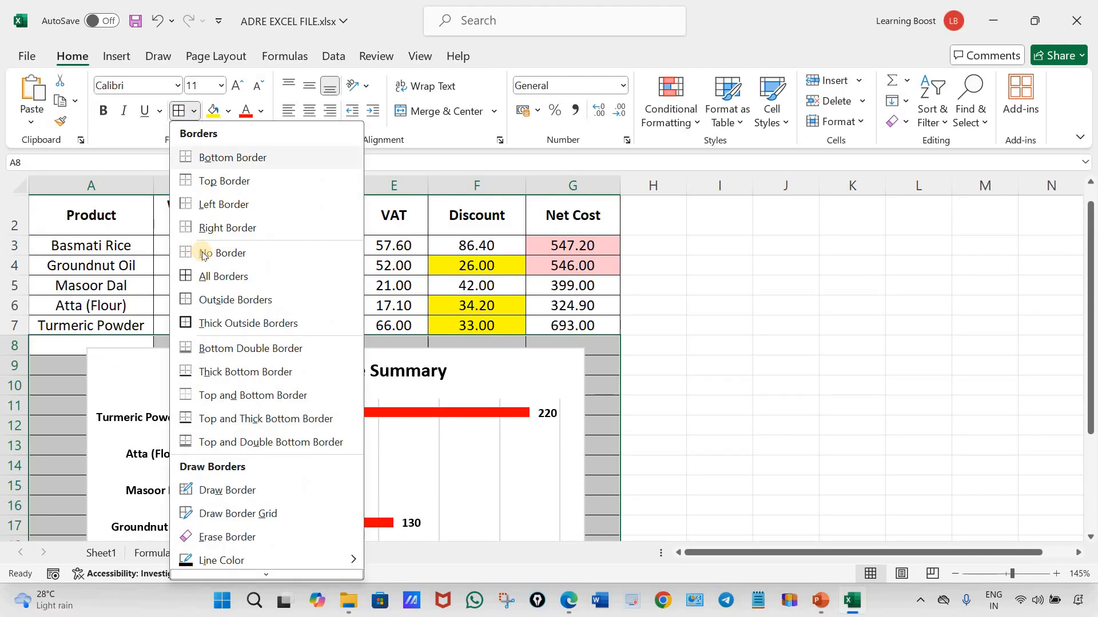
click(221, 253)
click(712, 415)
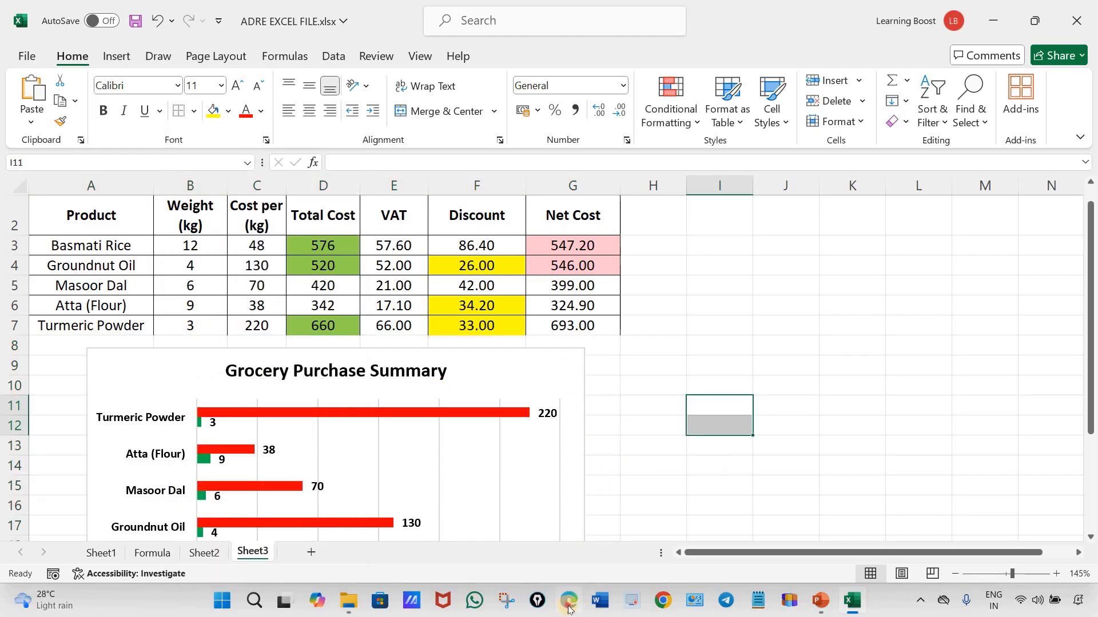
Switch to the assignment PDF in Edge, underline the 2D BAR chart and LEARNING BOOST header instructions, and return to Excel
click(569, 492)
scroll(332, 375, down, 2)
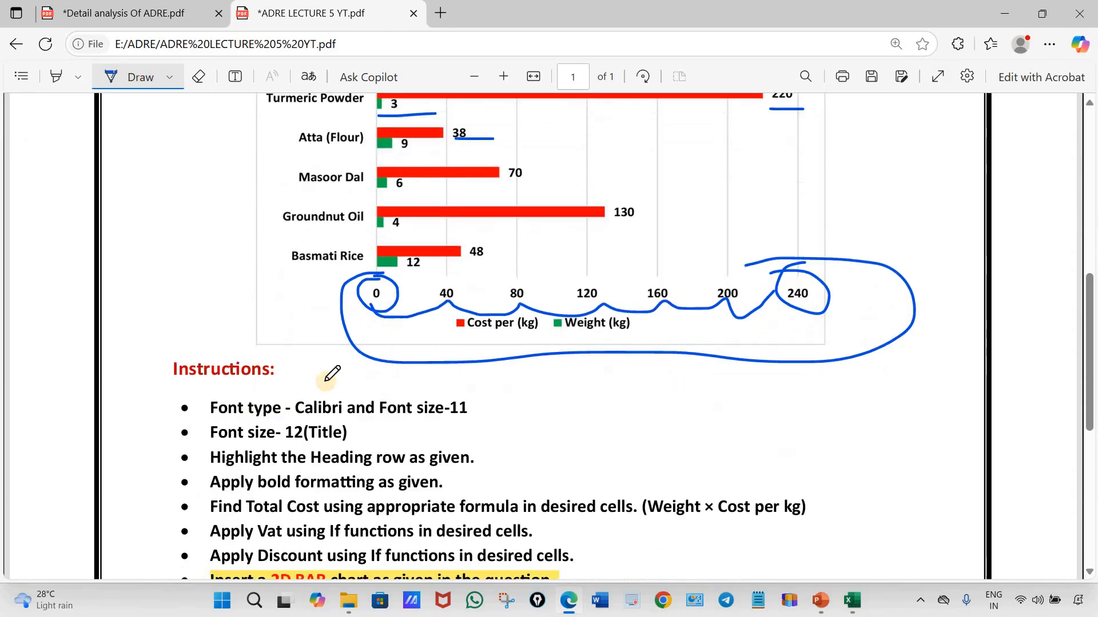
scroll(326, 379, down, 4)
drag(412, 344, 307, 347)
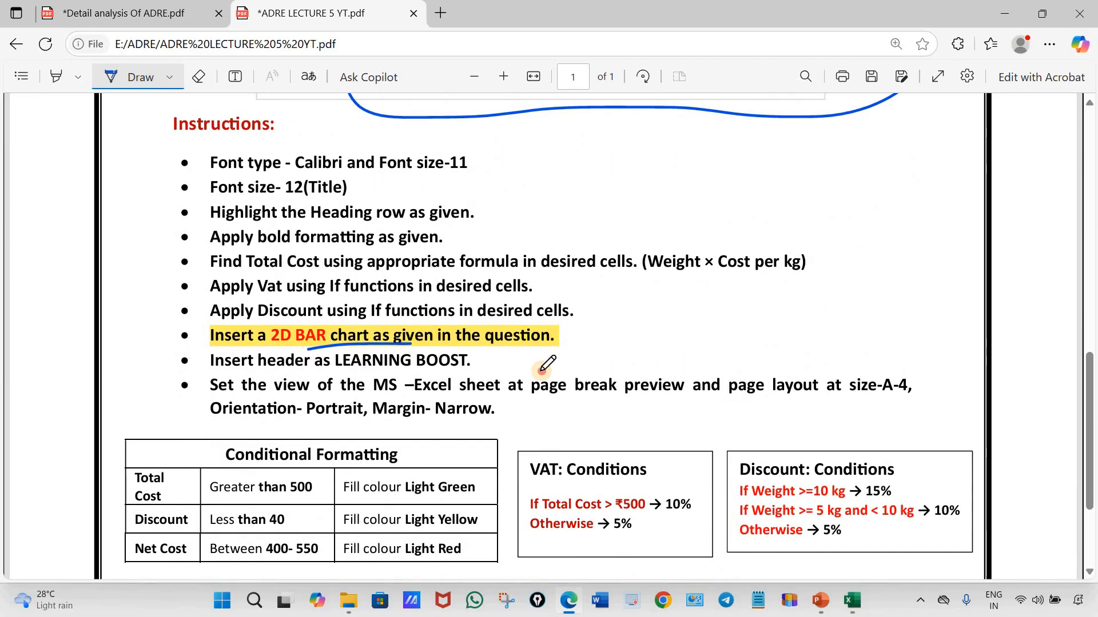
drag(541, 371, 266, 372)
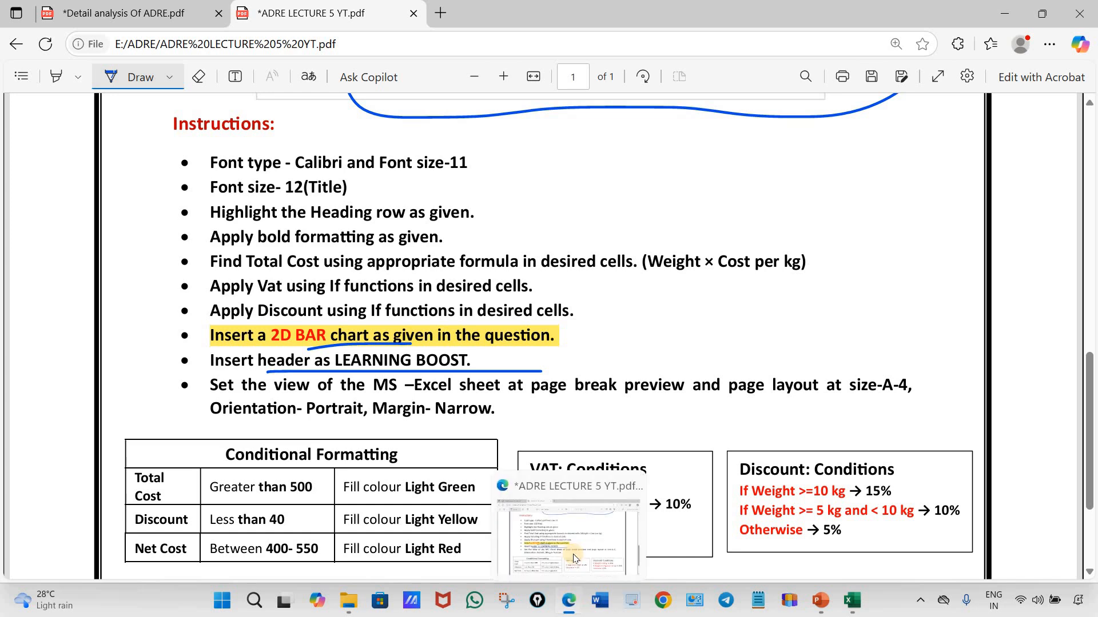
click(852, 600)
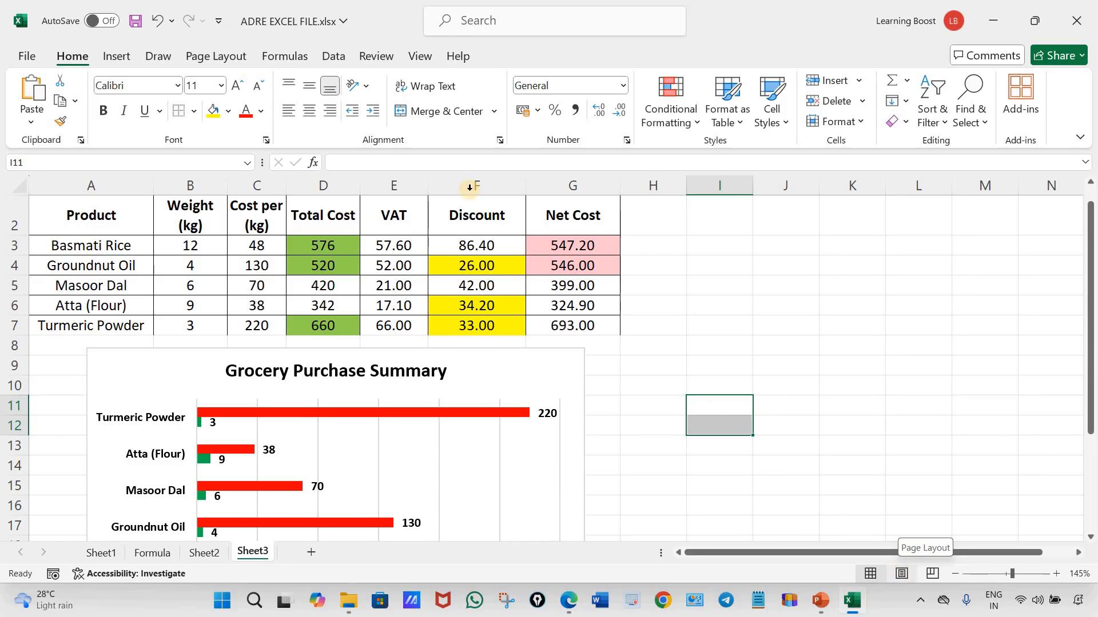
In Page Layout view, enter LEARNING BOOST as the centre header and check it against the assignment PDF in Edge
click(902, 575)
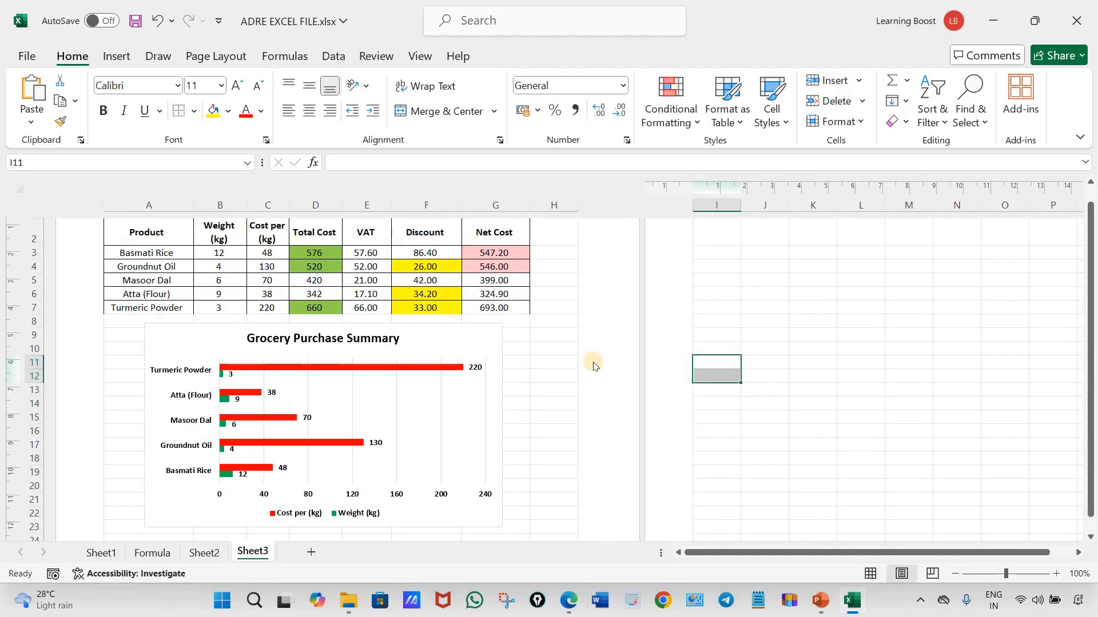
scroll(593, 362, up, 2)
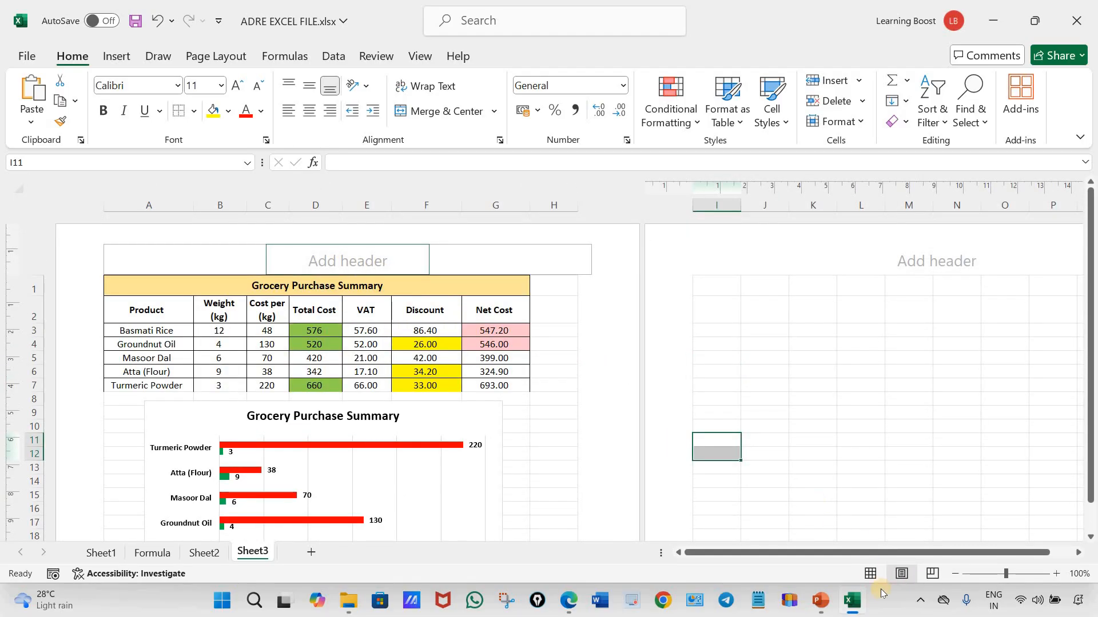
click(870, 575)
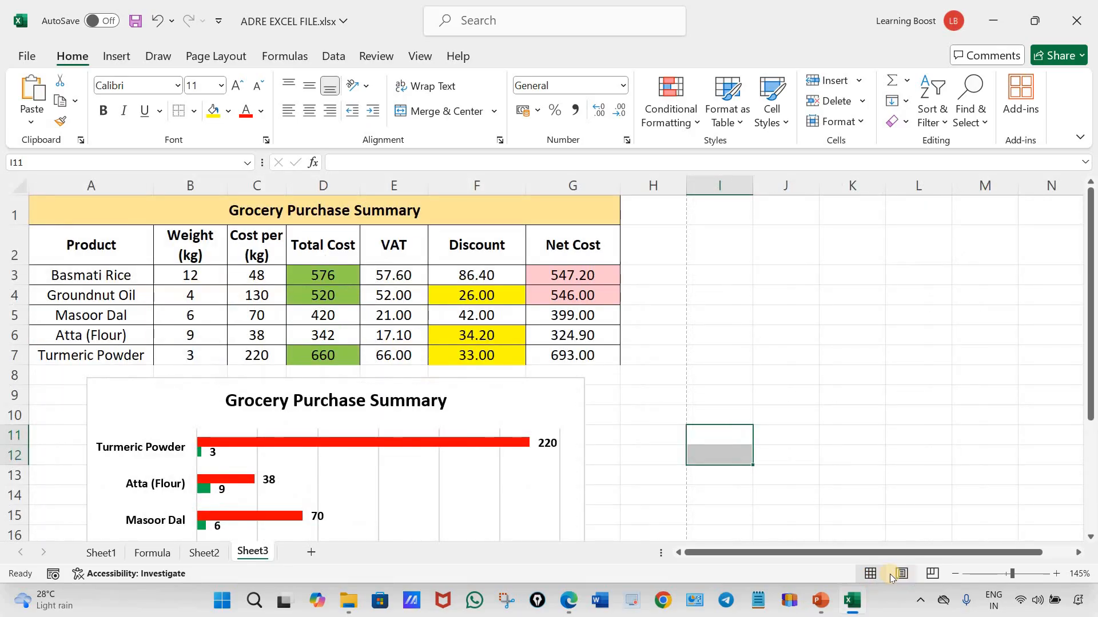
click(900, 575)
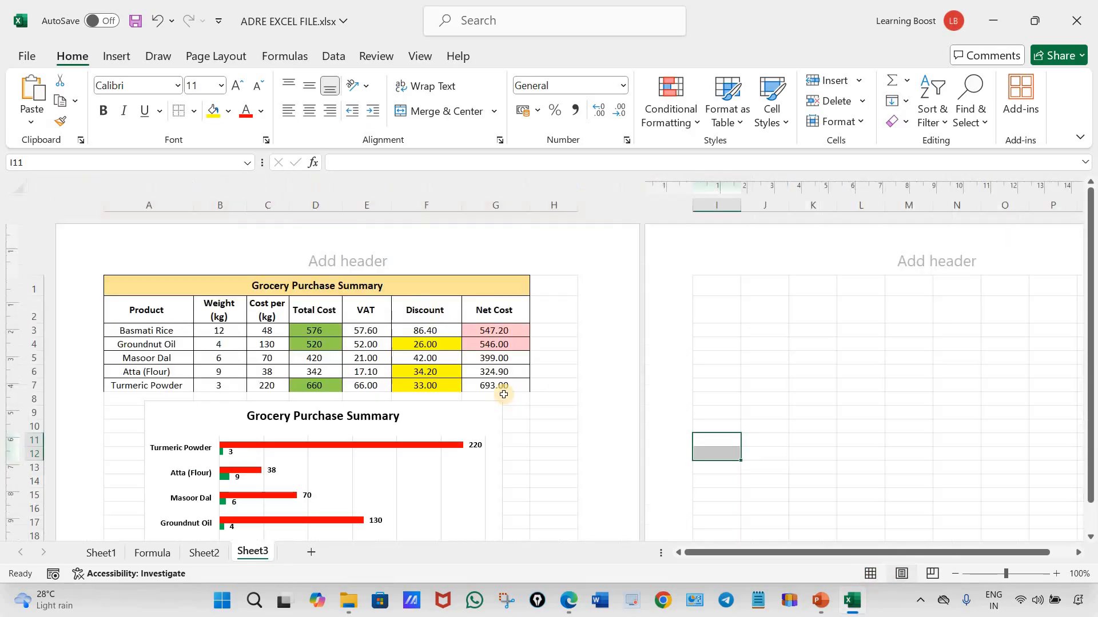
click(346, 257)
key(Escape)
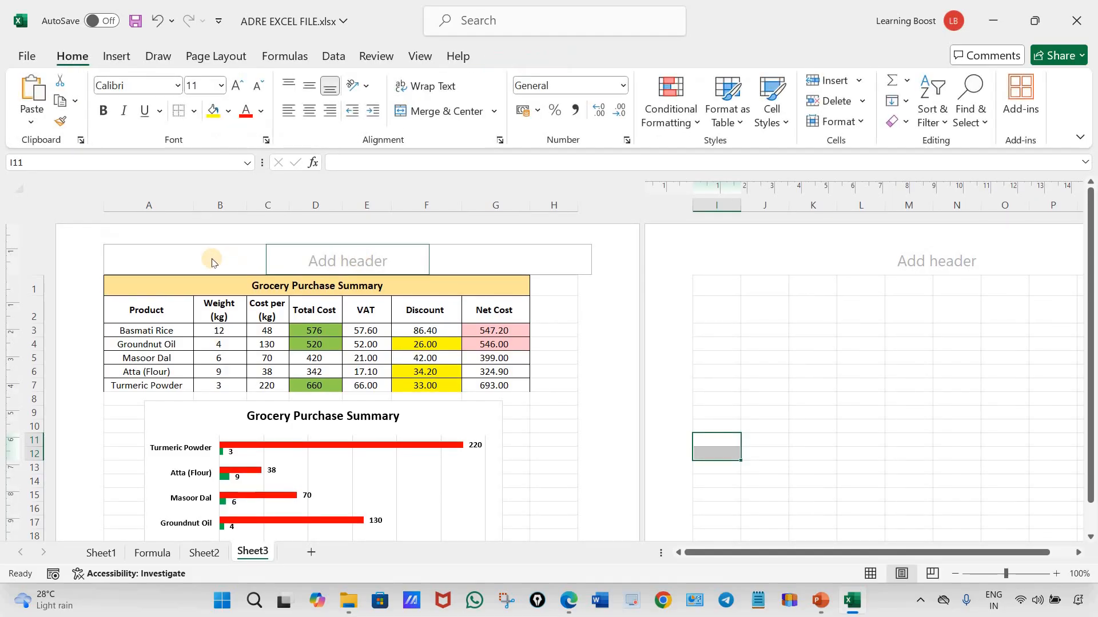
click(336, 259)
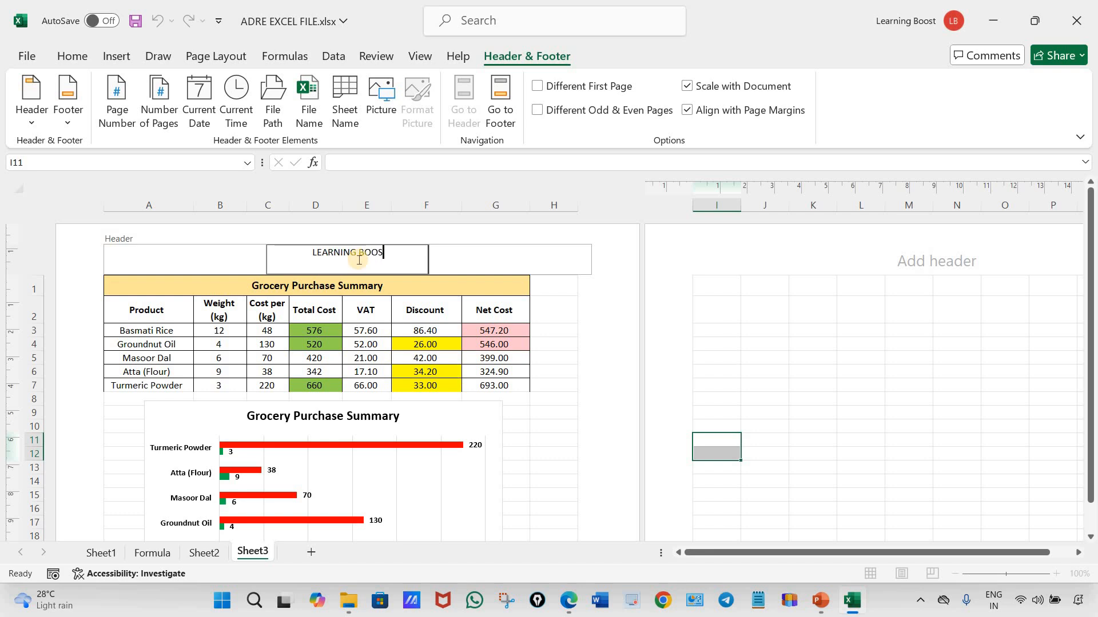
click(569, 602)
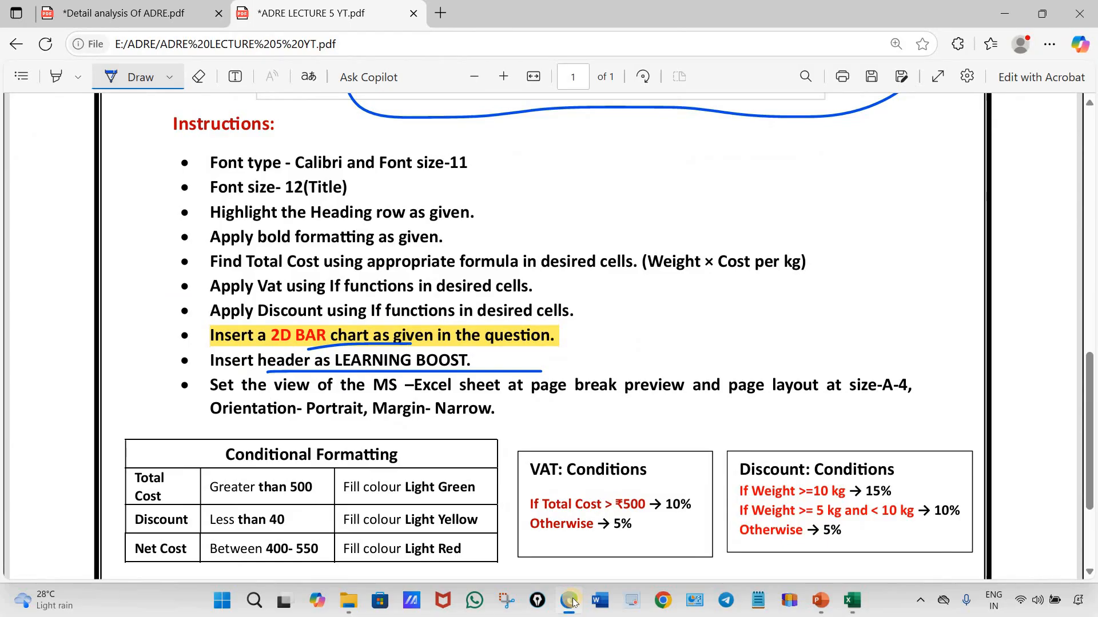
click(571, 602)
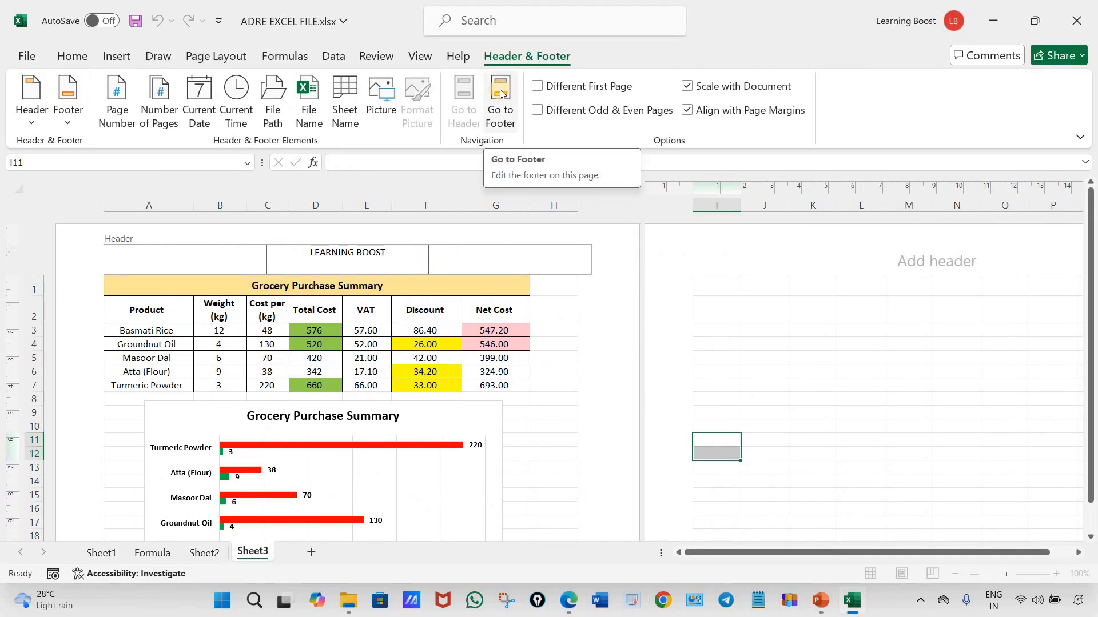
Look through the left, right and centre sections of the page footer and return to the header
click(501, 93)
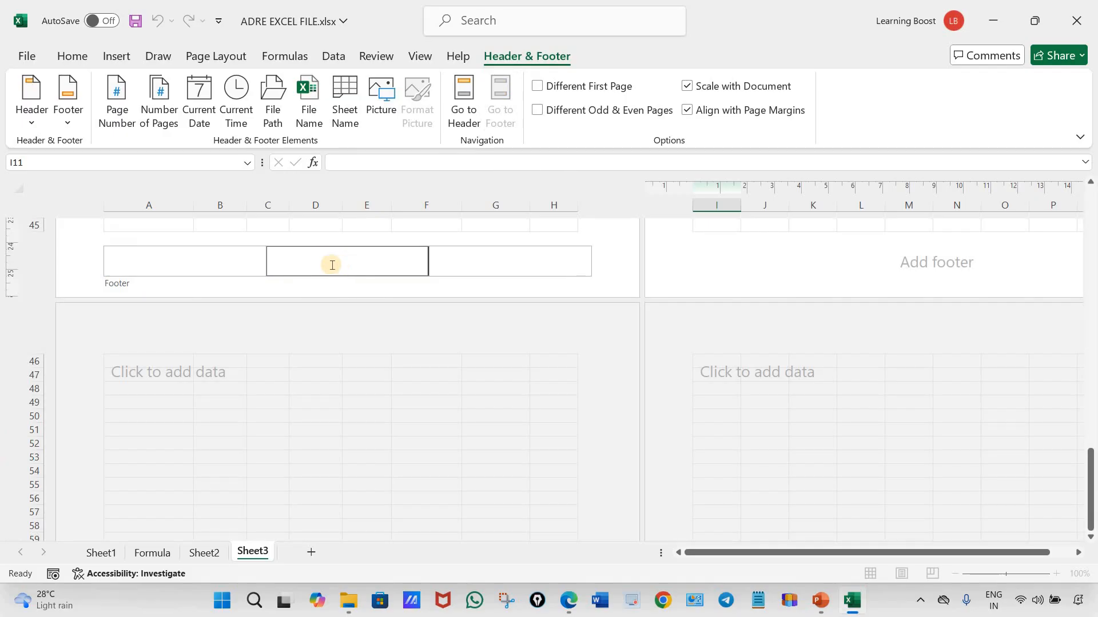
click(196, 260)
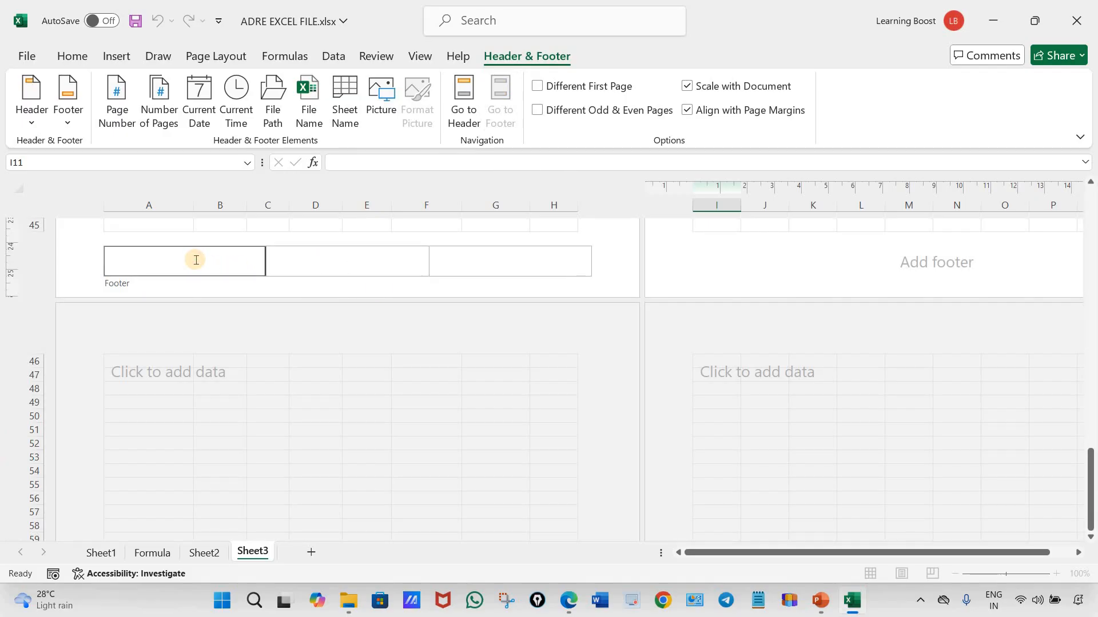
click(513, 263)
click(351, 254)
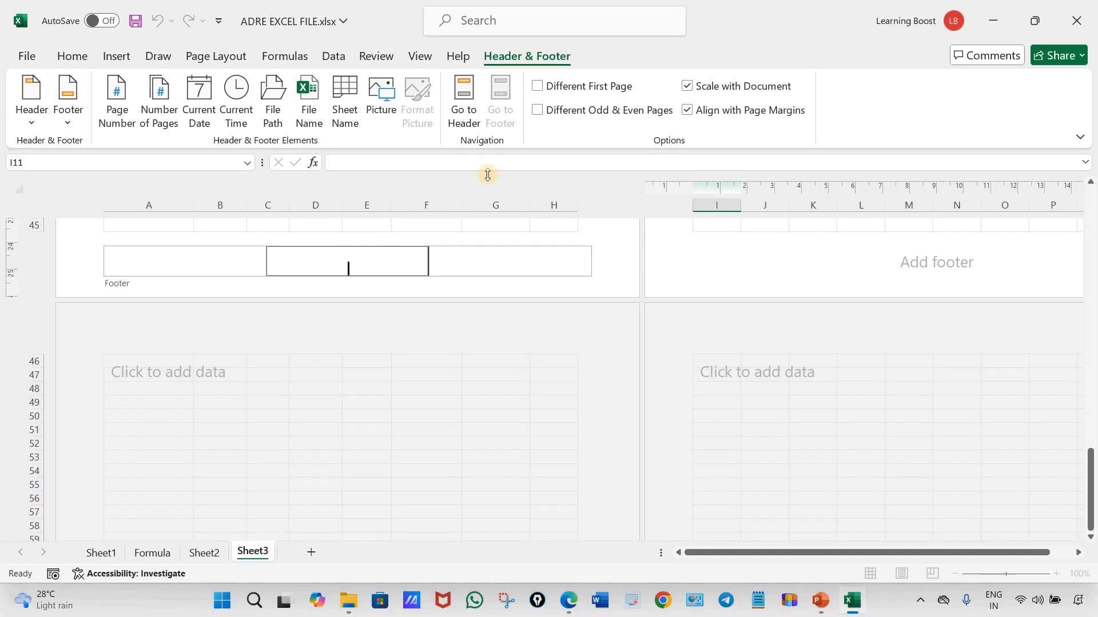
click(467, 95)
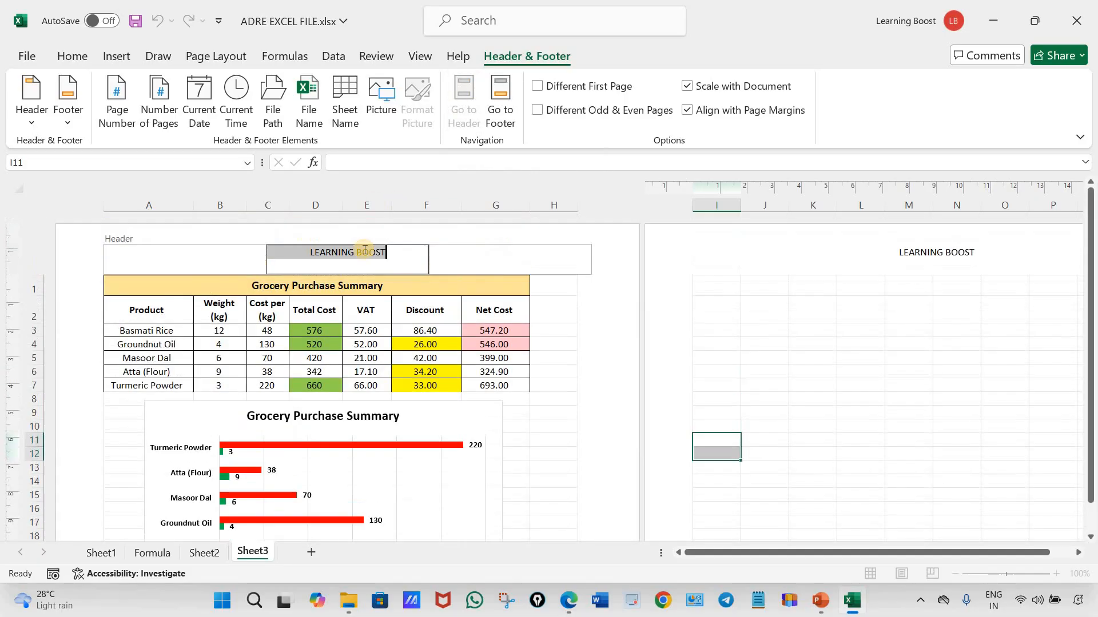
Format the LEARNING BOOST header text as bold, red and size 14, and leave header editing
drag(398, 256, 268, 253)
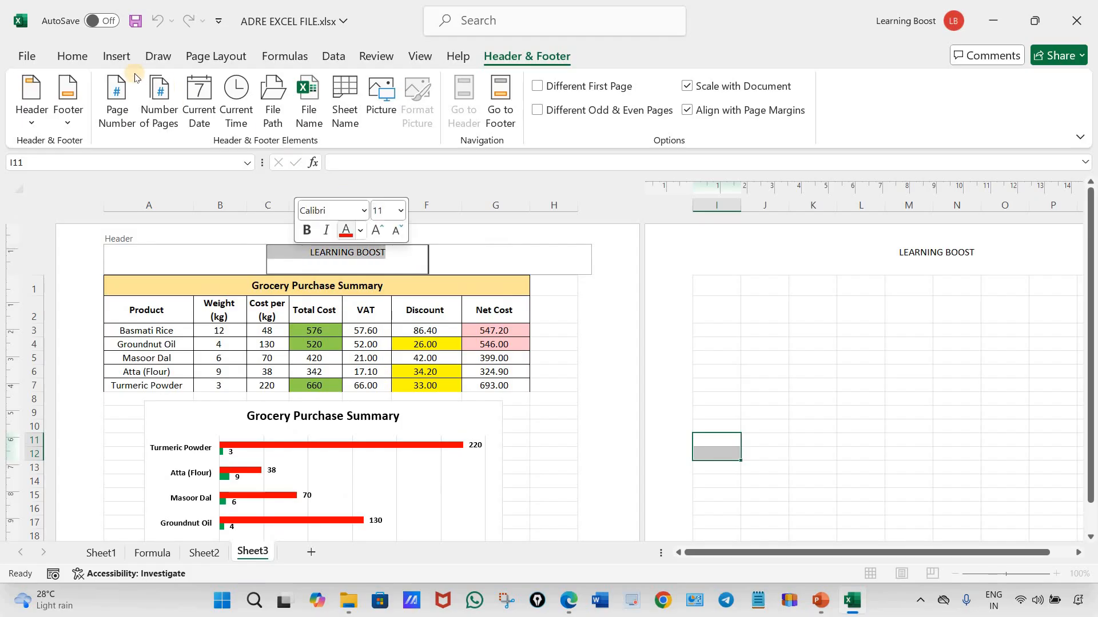
click(72, 56)
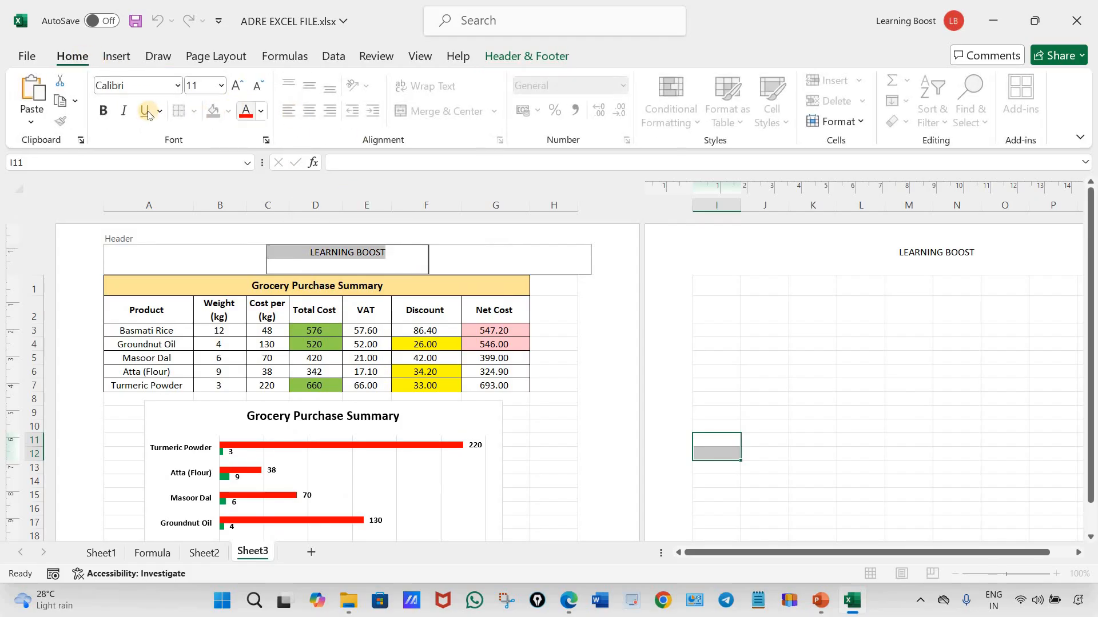
click(102, 111)
click(247, 115)
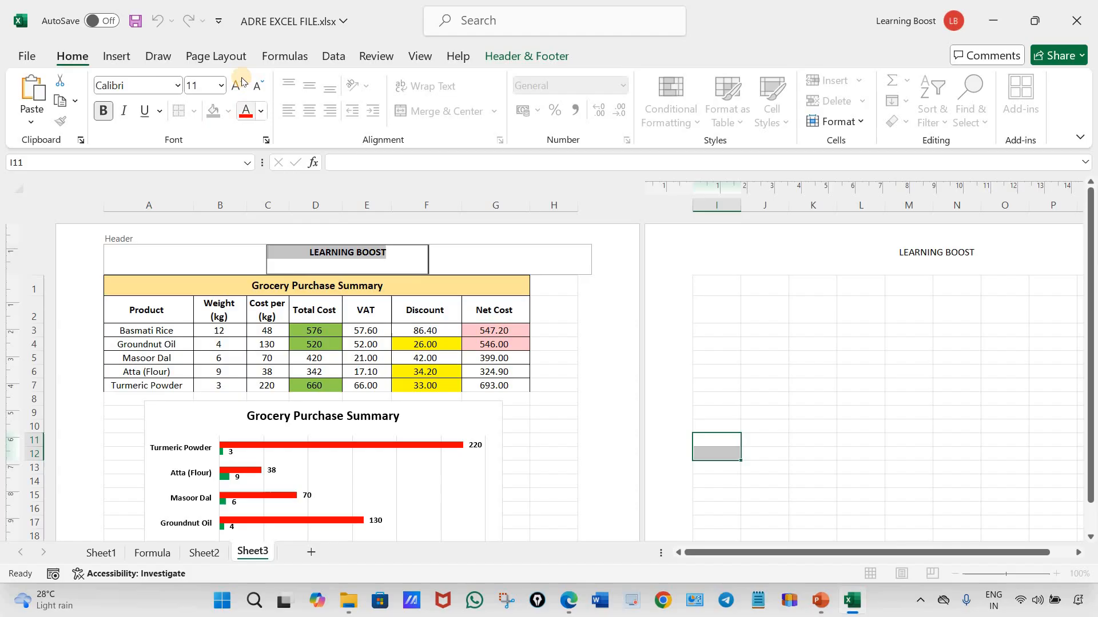
click(240, 81)
click(240, 80)
click(486, 263)
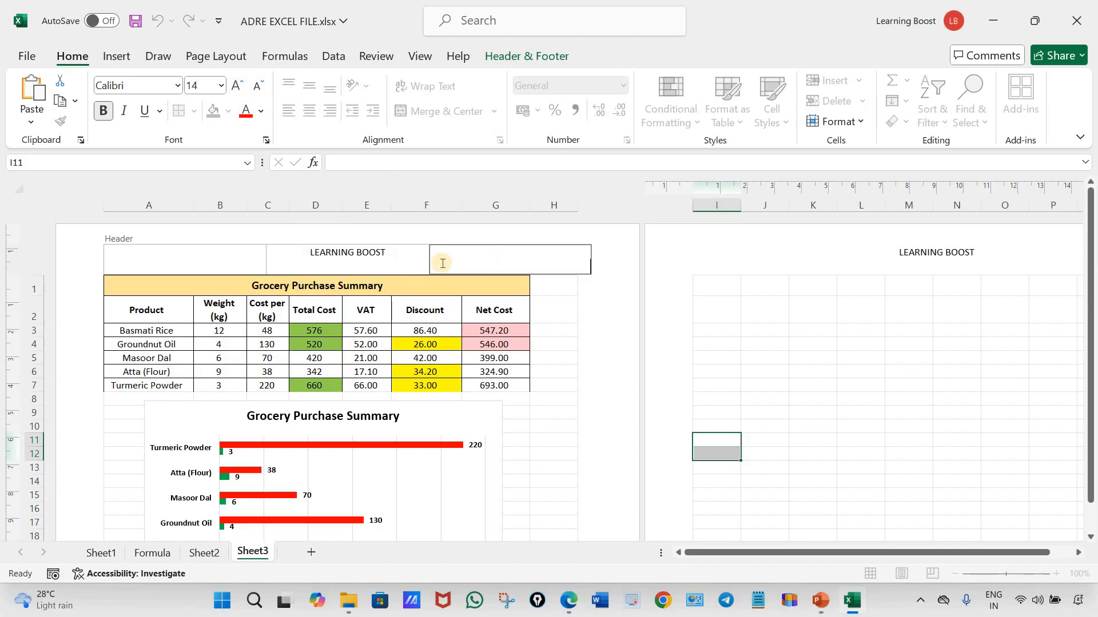
click(597, 332)
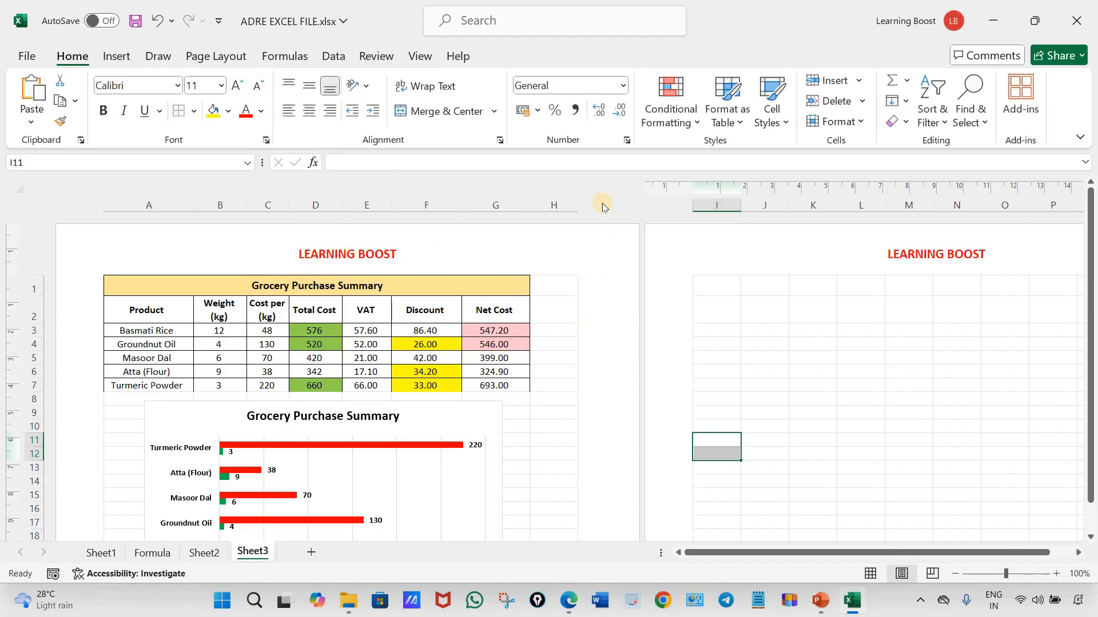
click(518, 439)
Return the sheet to Normal view and check the page with its header in the print preview
click(870, 573)
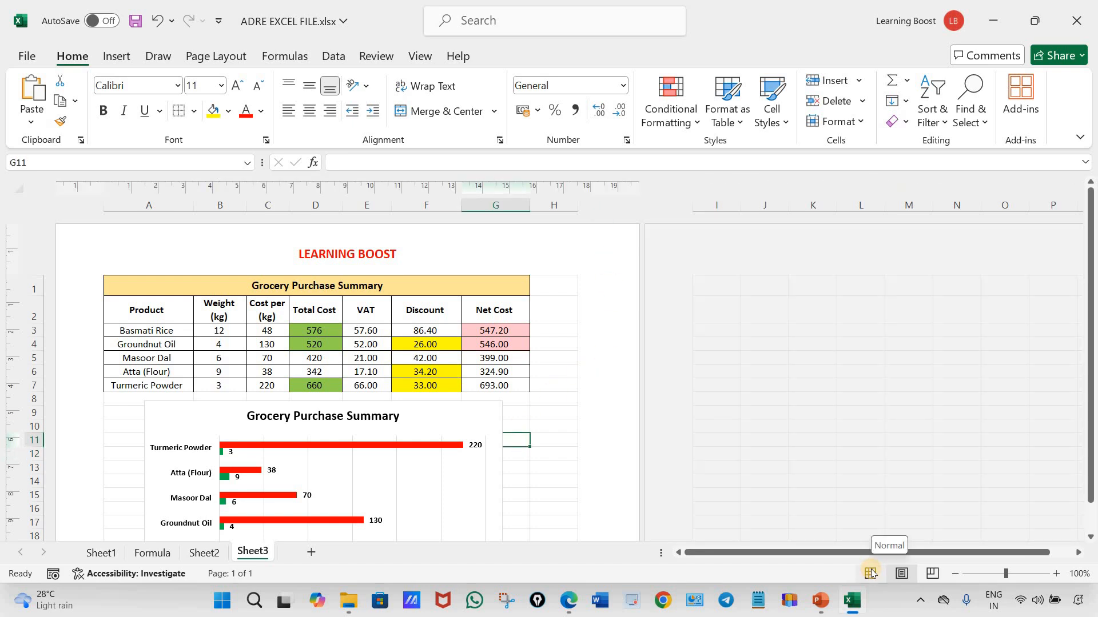
click(870, 574)
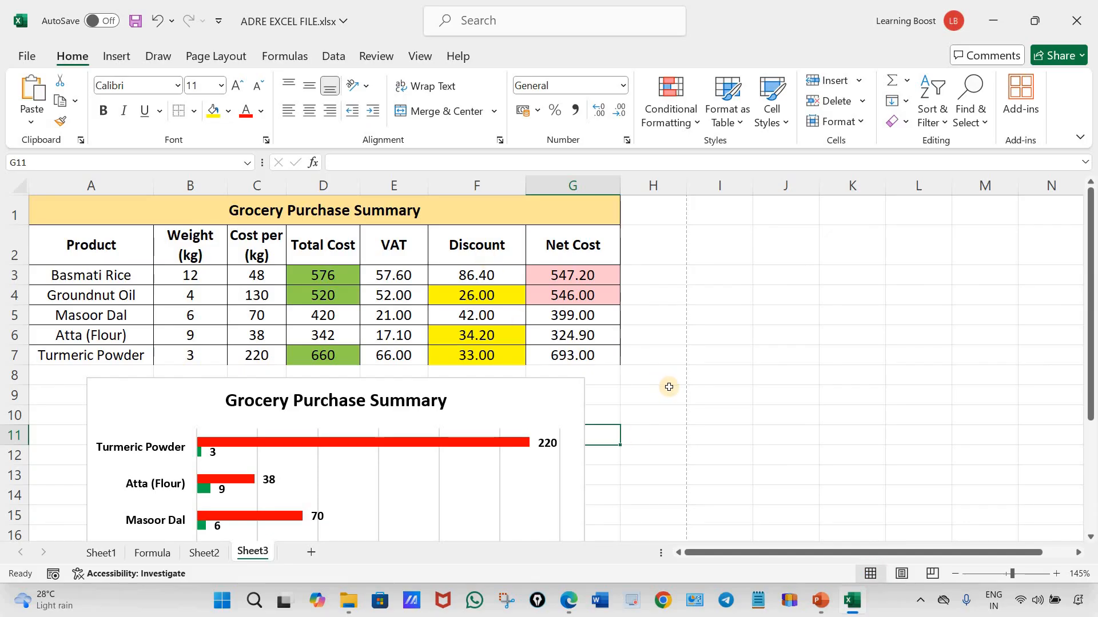
click(652, 375)
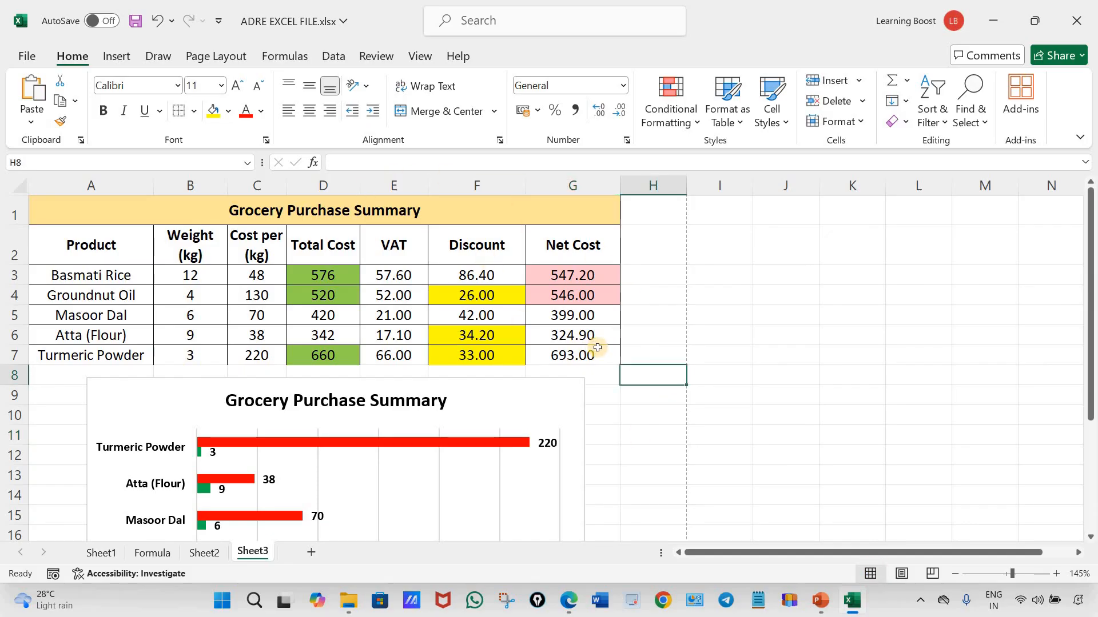
key(ctrl+p)
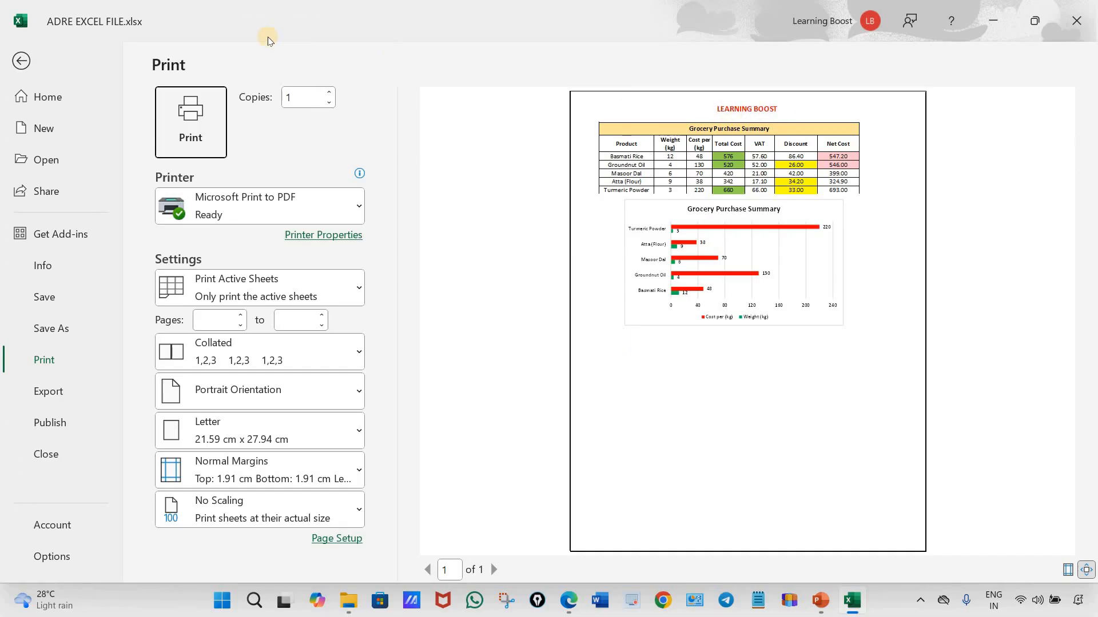
click(20, 61)
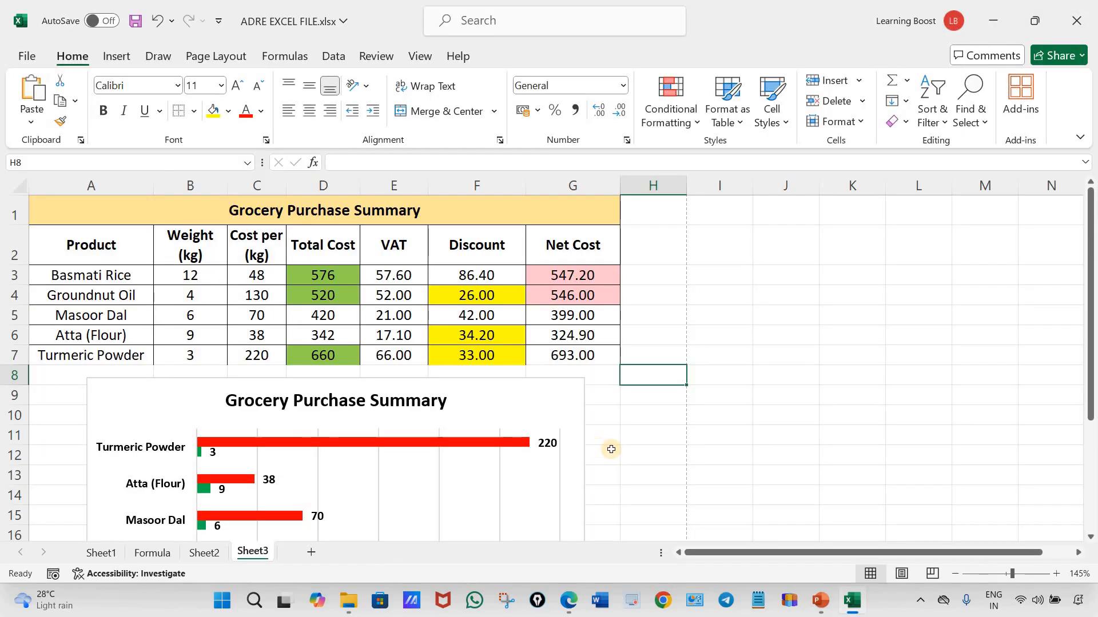
In the assignment PDF in Edge, underline the page size A-4 and Portrait orientation requirements, and return to the Excel workbook
click(215, 60)
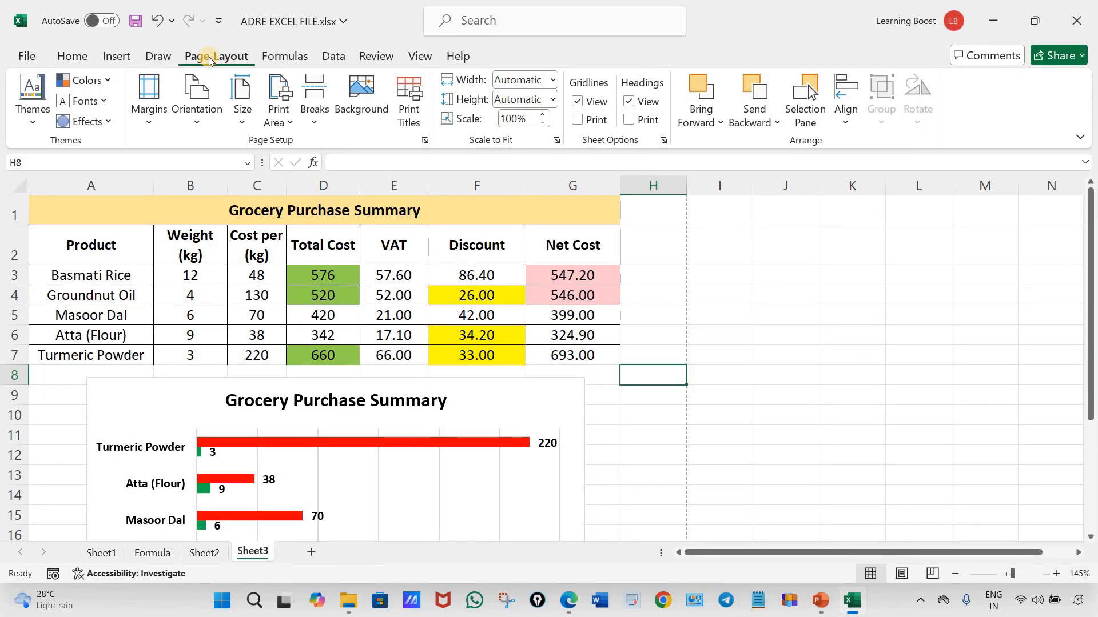
click(582, 612)
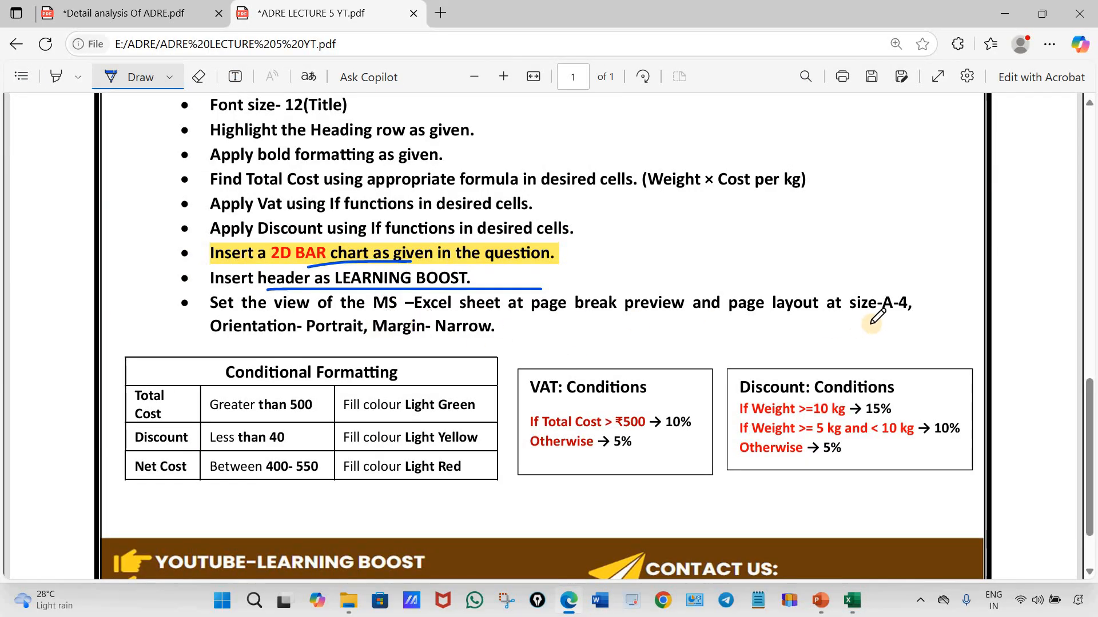
drag(773, 313, 926, 311)
drag(250, 338, 372, 338)
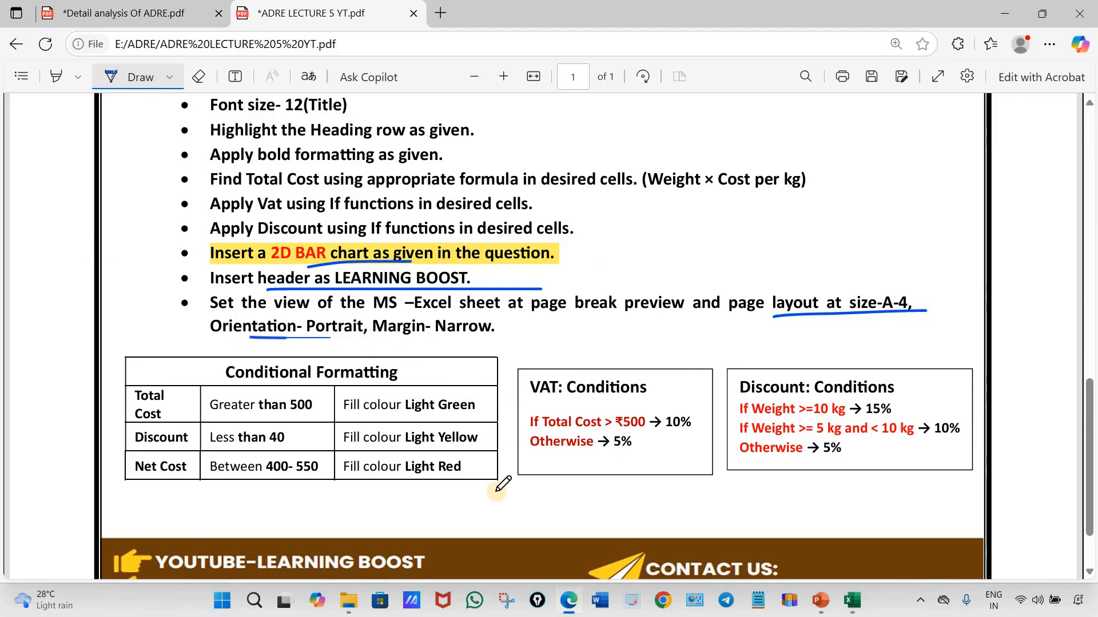
click(569, 609)
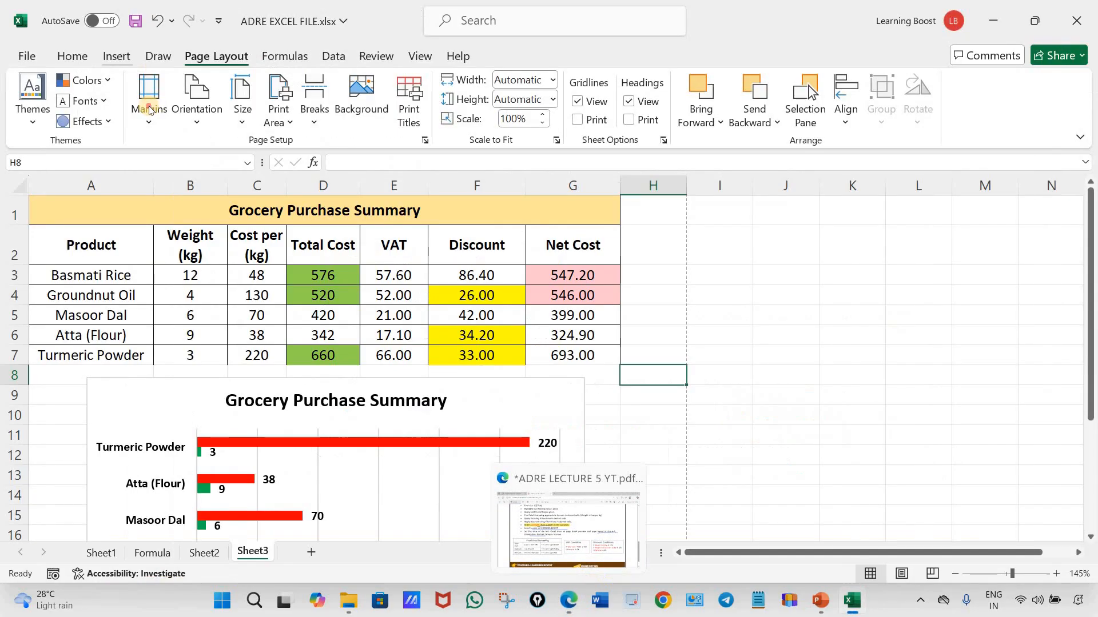
Set the sheet's page margins to Narrow and its paper size to A4
click(148, 101)
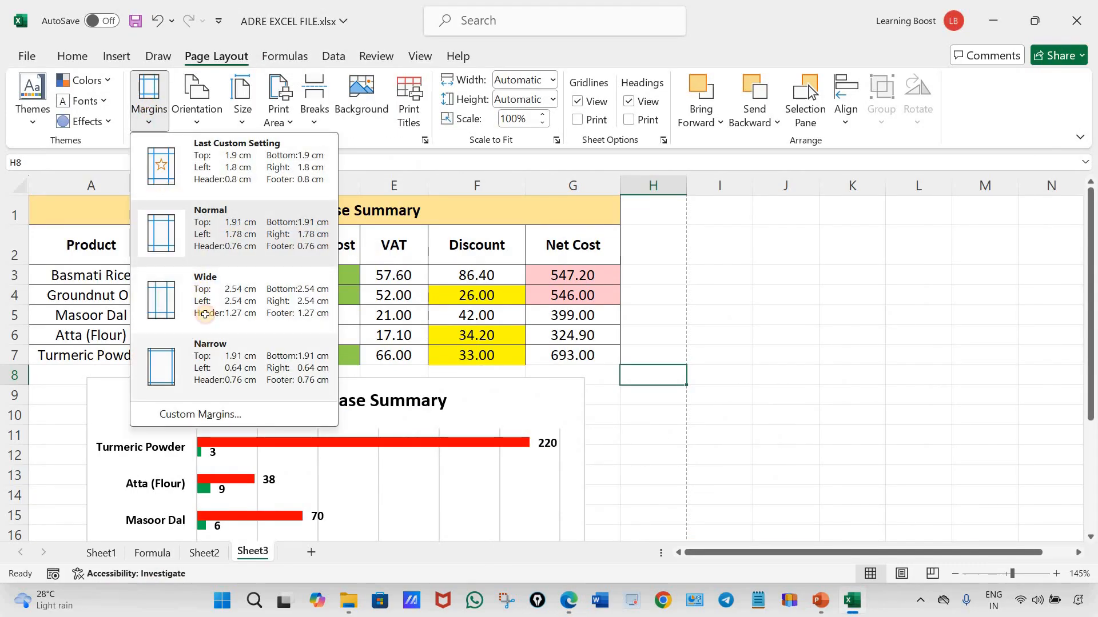
click(201, 356)
click(151, 109)
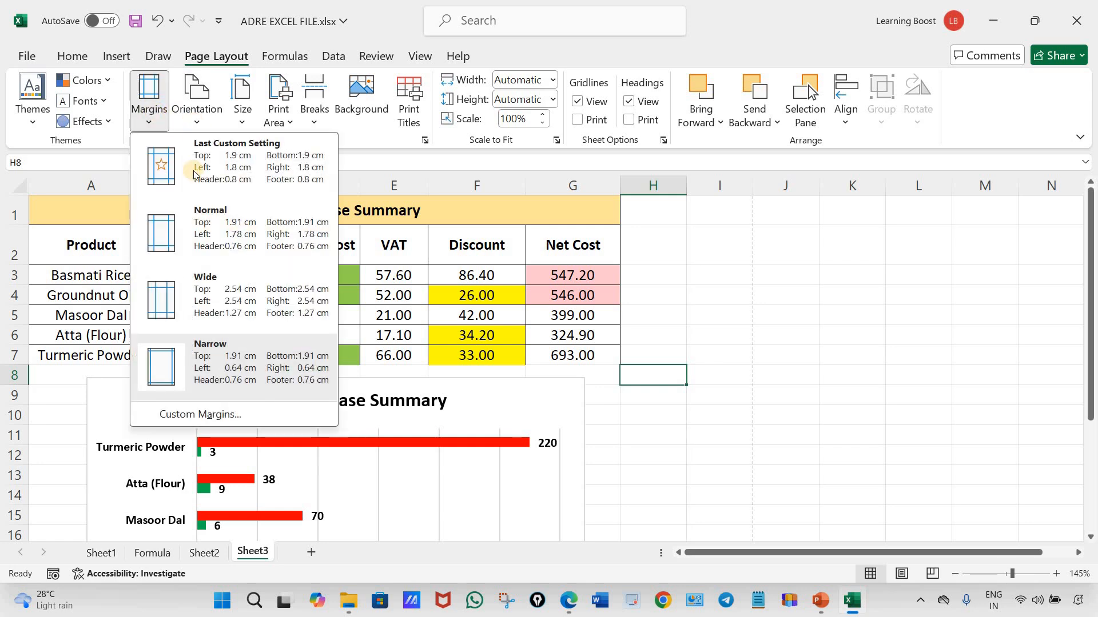
click(197, 103)
click(239, 120)
click(241, 109)
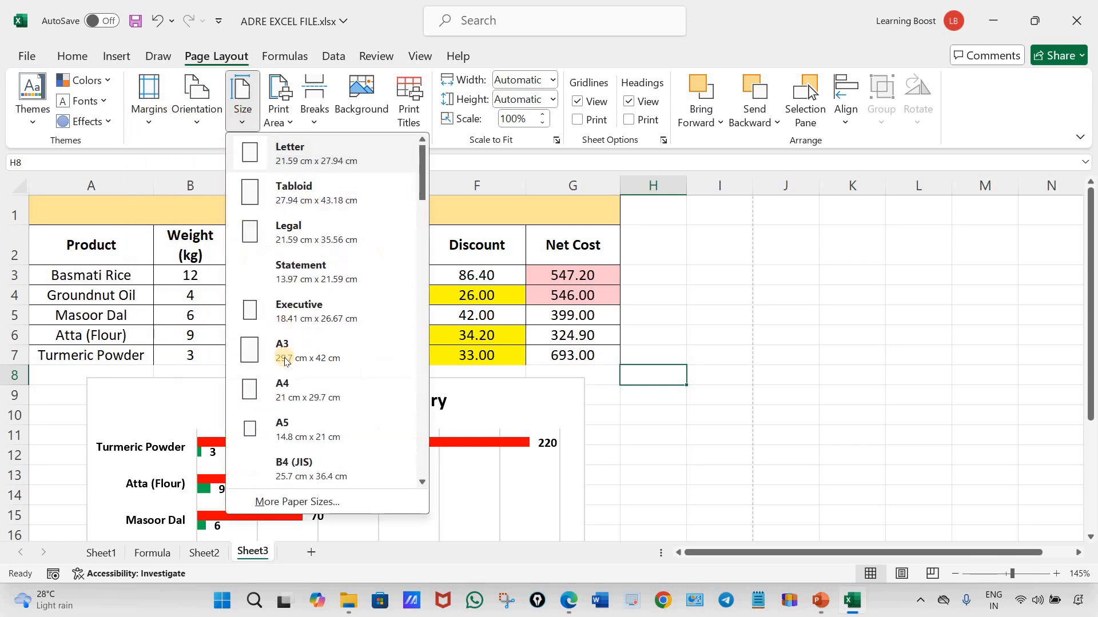
click(278, 387)
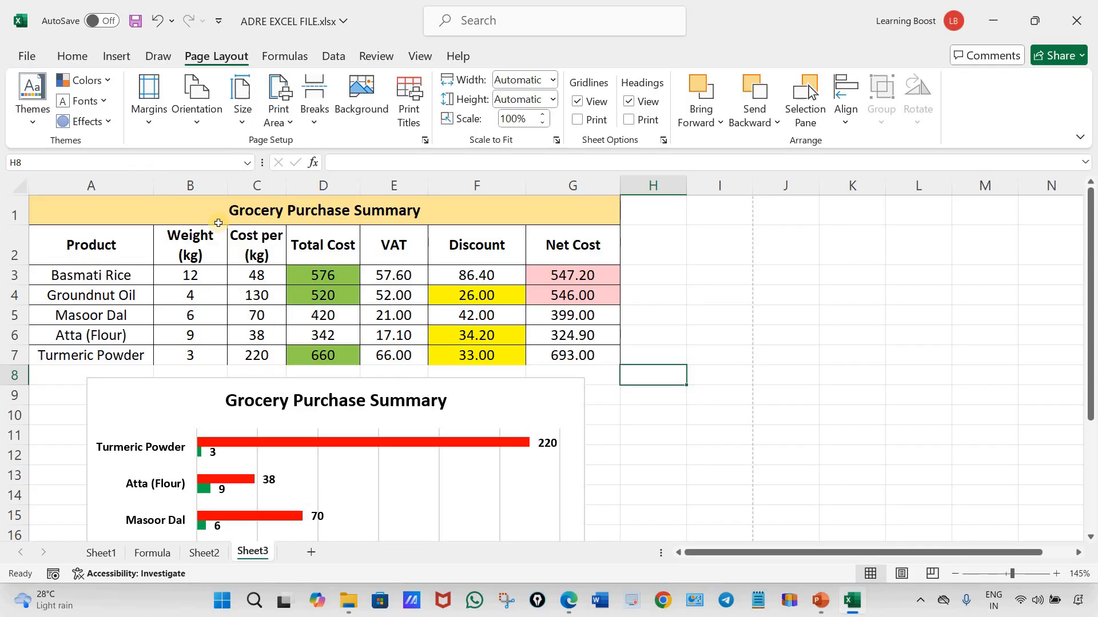
Check the selected margin, orientation and paper size options of the sheet
click(149, 108)
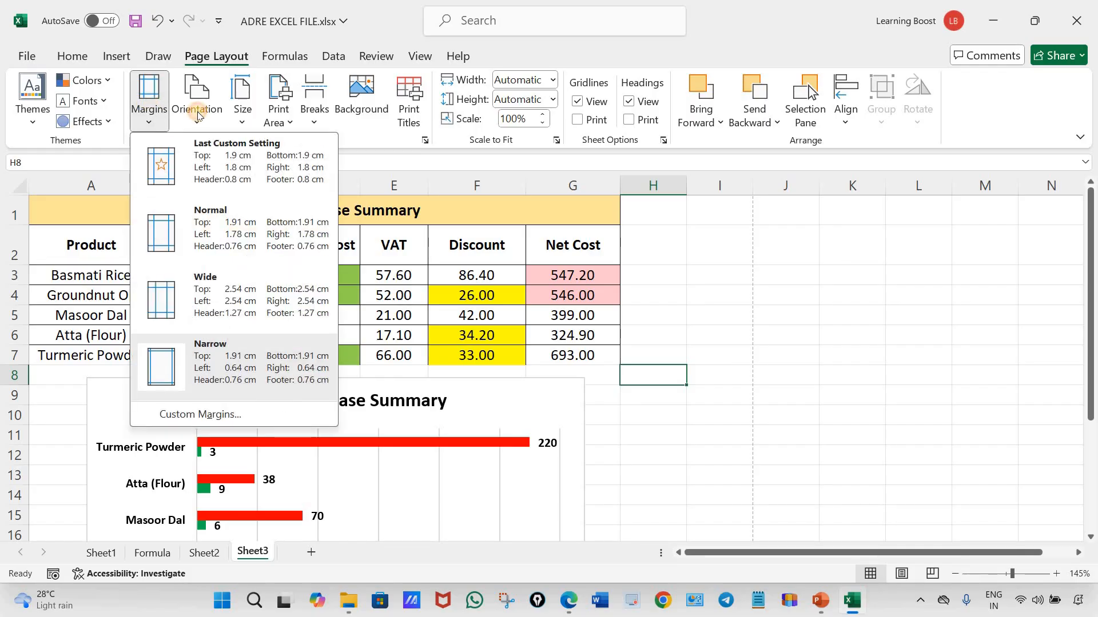
click(198, 115)
click(240, 118)
click(240, 120)
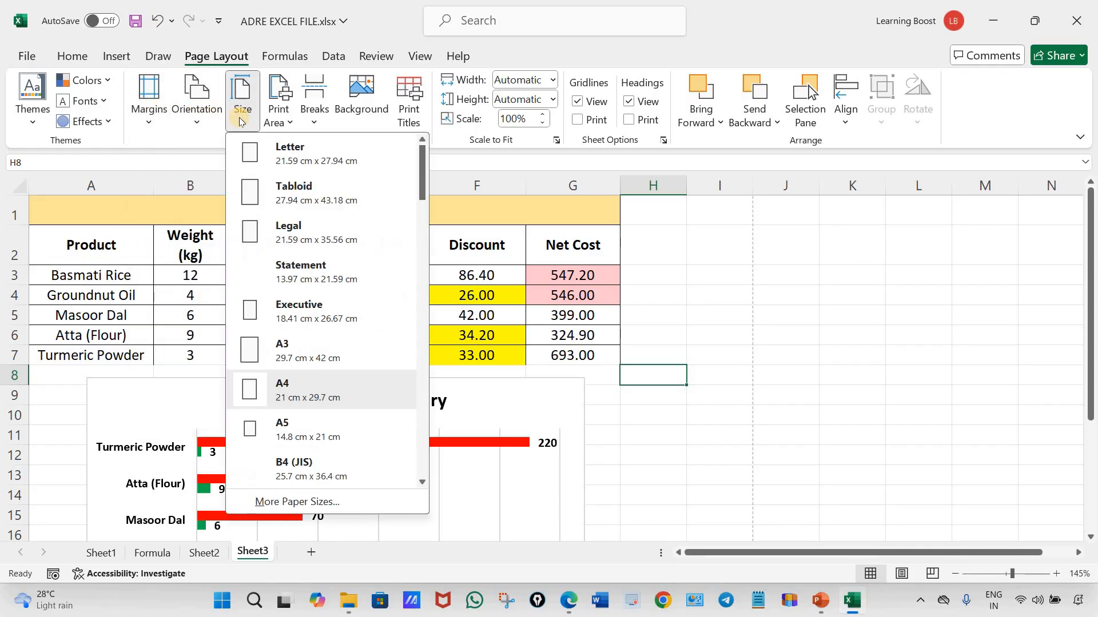
click(718, 395)
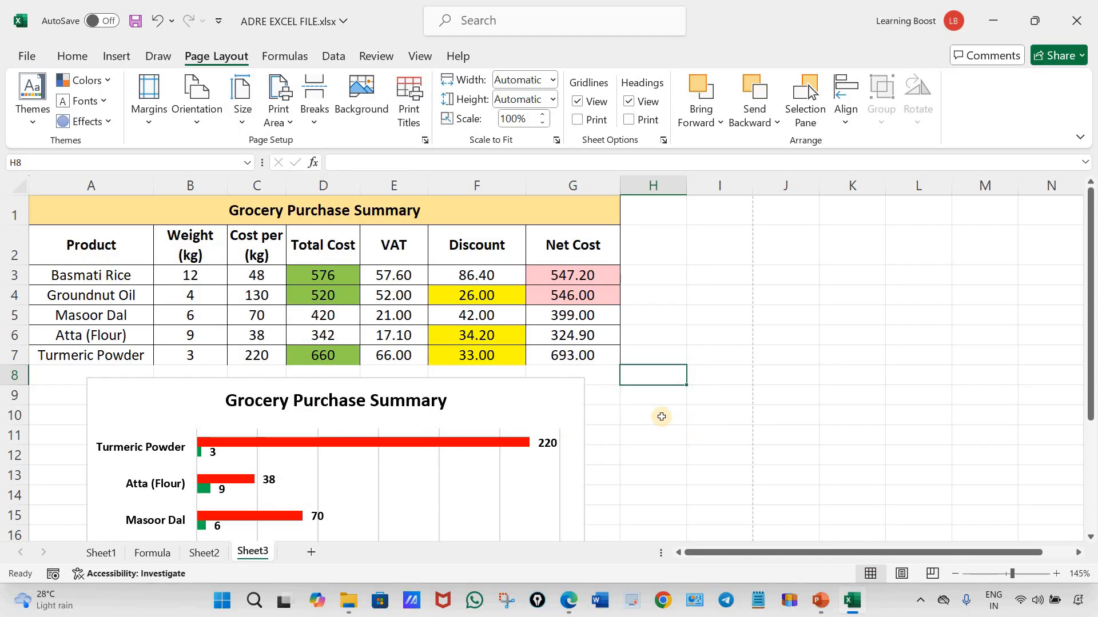
Show Sheet3 in Page Break Preview, enlarged enough to read the table and chart
click(428, 58)
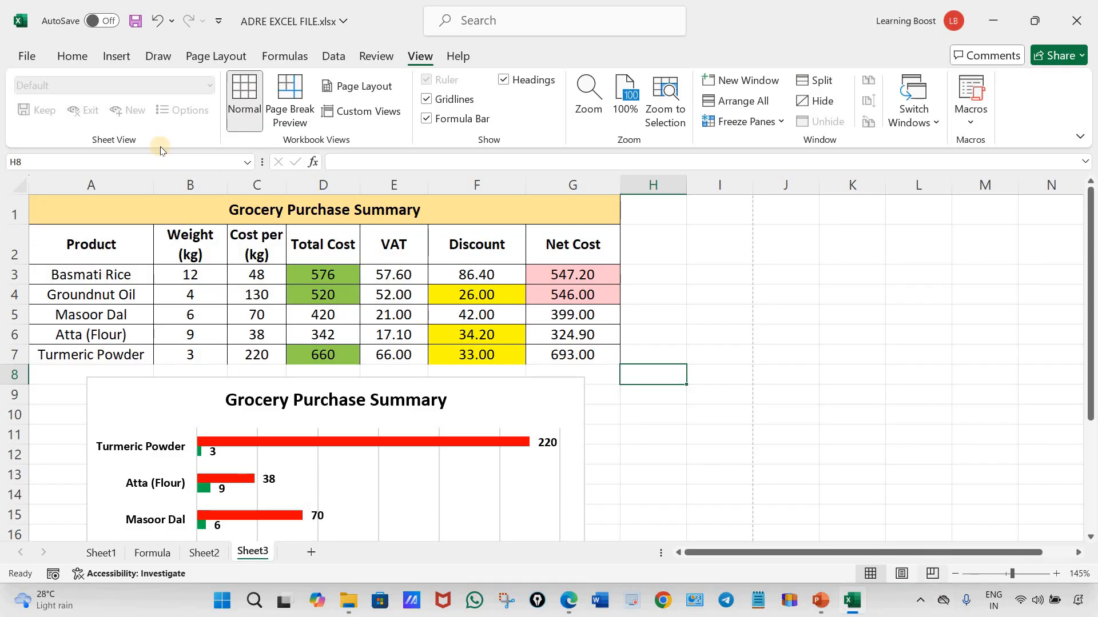
click(72, 55)
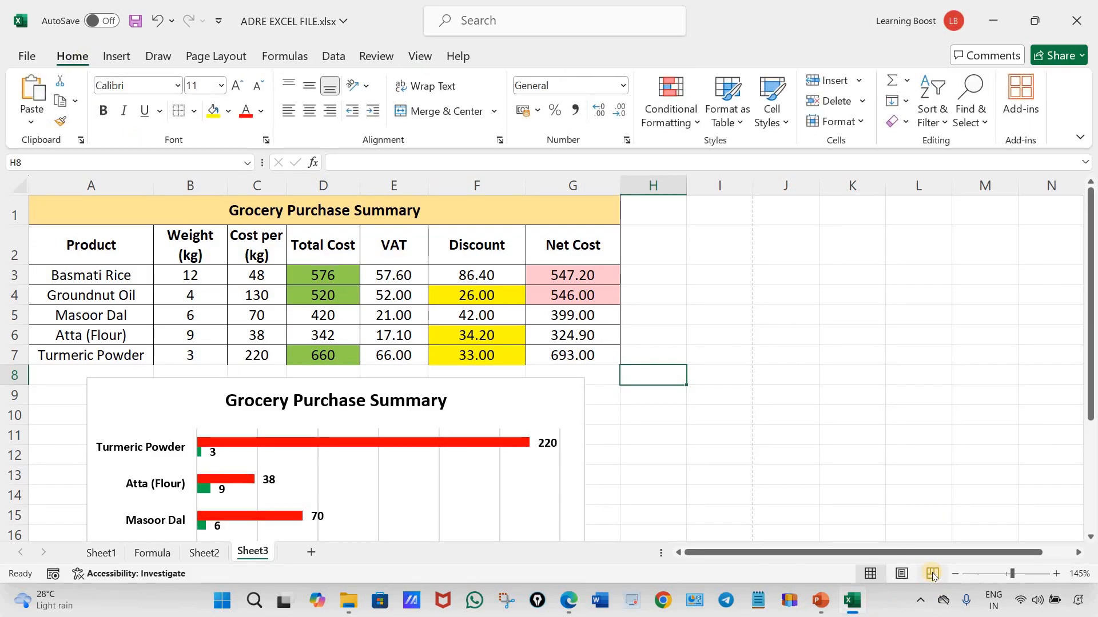
click(933, 575)
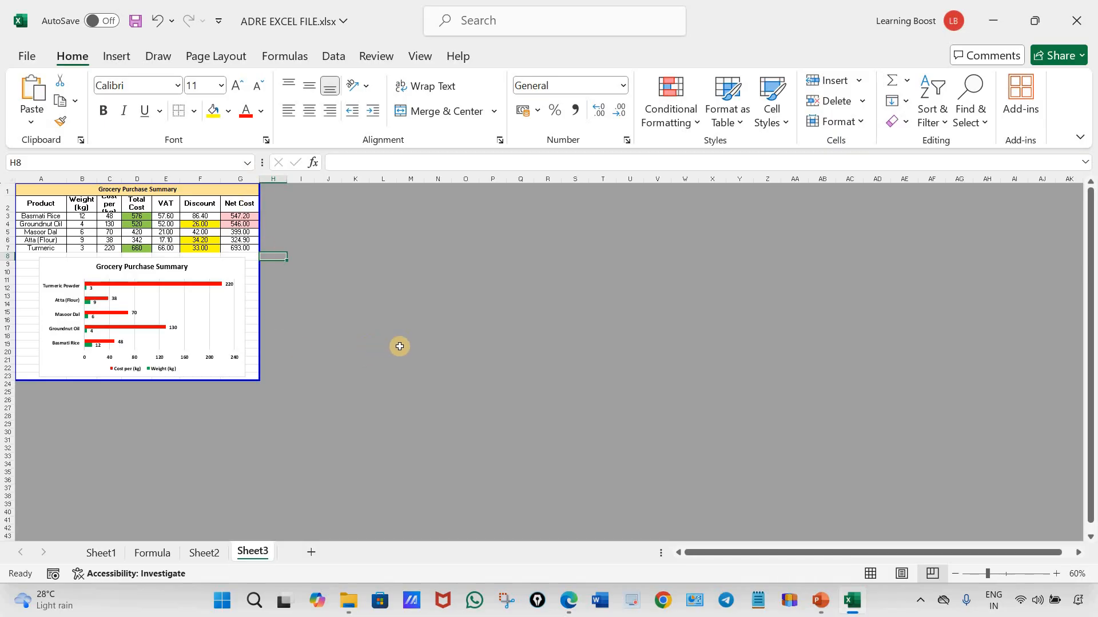
scroll(483, 342, up, 4)
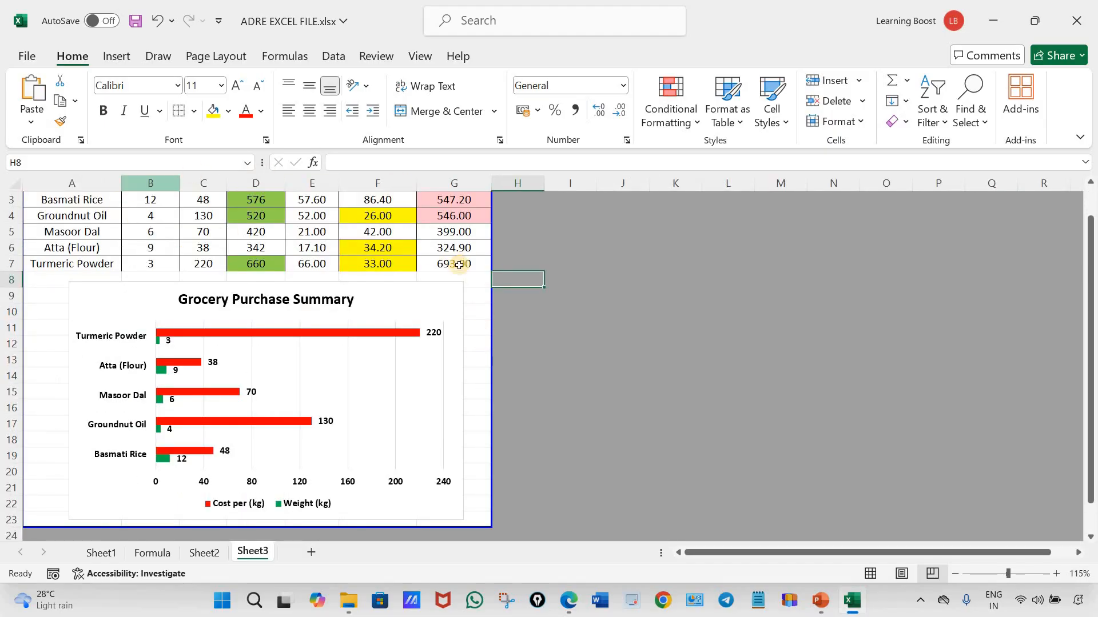
Move the page boundary to the end of column F, restore it to the end of column G, and return to Normal view
drag(492, 332, 416, 331)
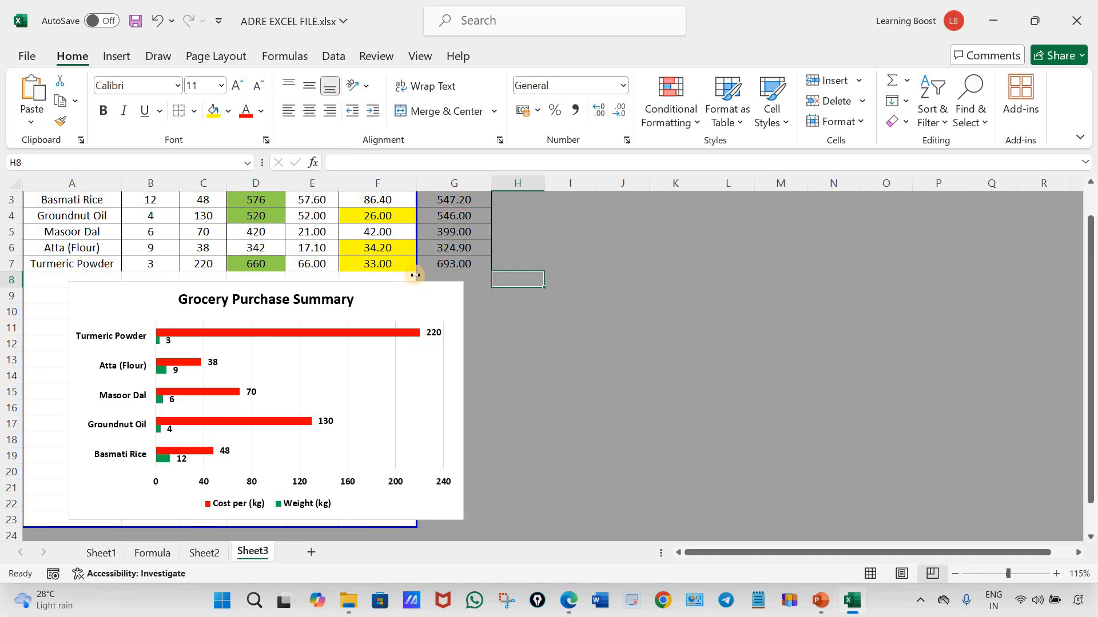
drag(415, 276, 492, 290)
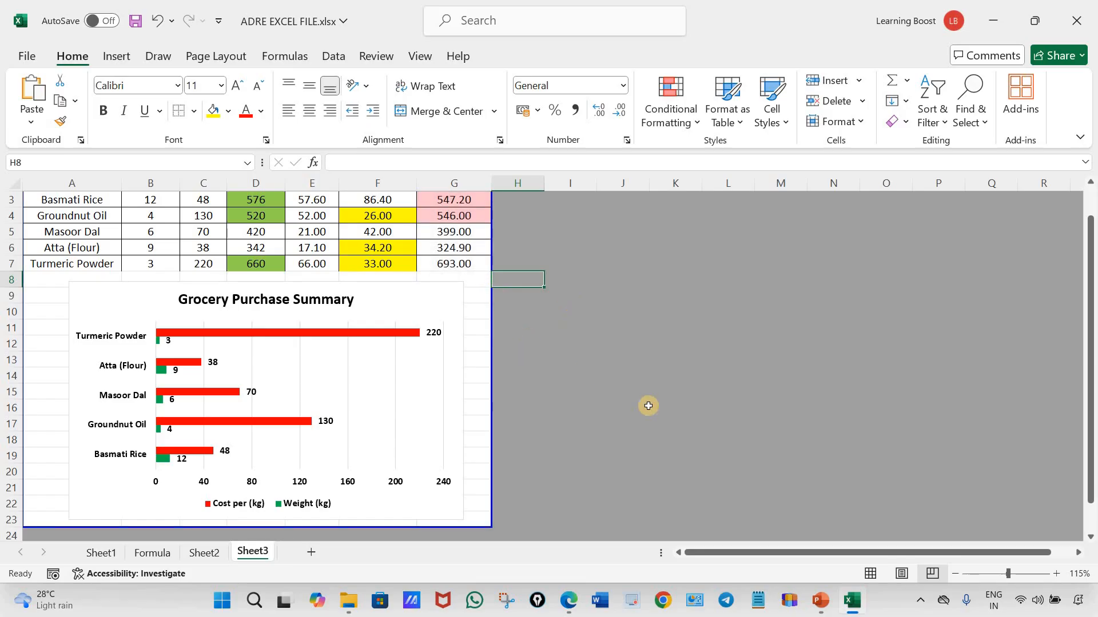
click(870, 574)
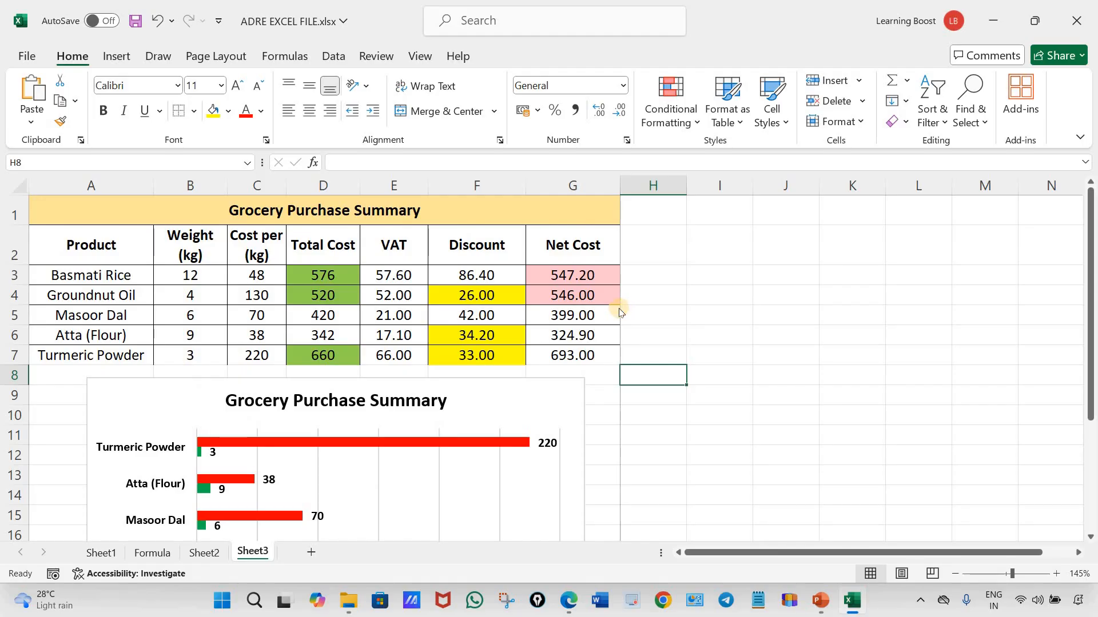
In the print preview, show the margin guides, move the left margin slightly inward and the header slightly lower, and return to the sheet
key(ctrl+p)
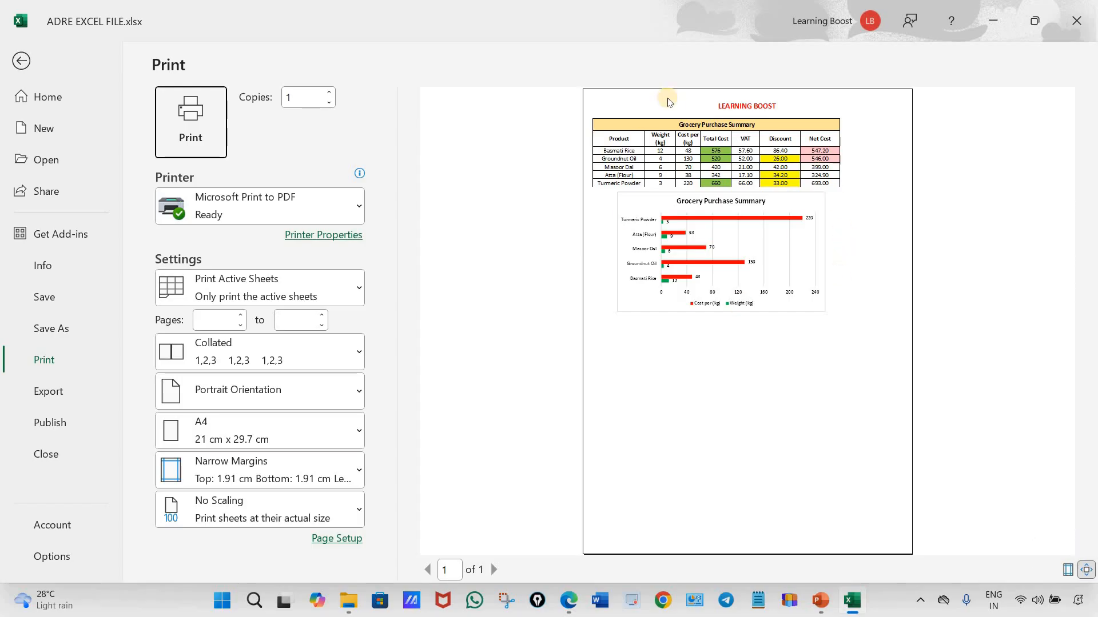
click(673, 123)
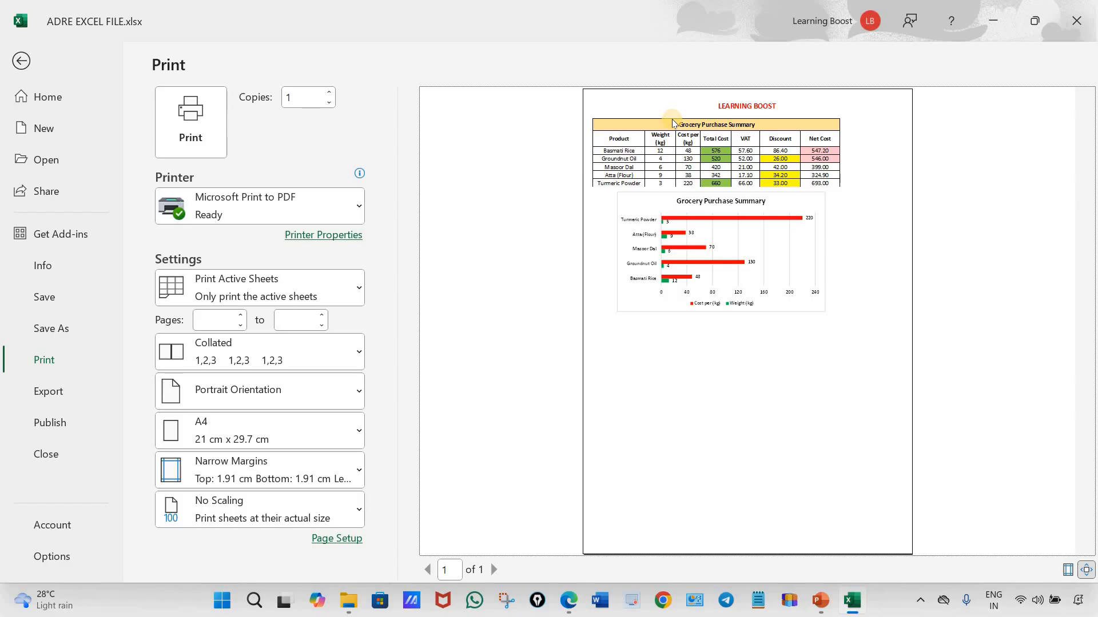
click(1068, 572)
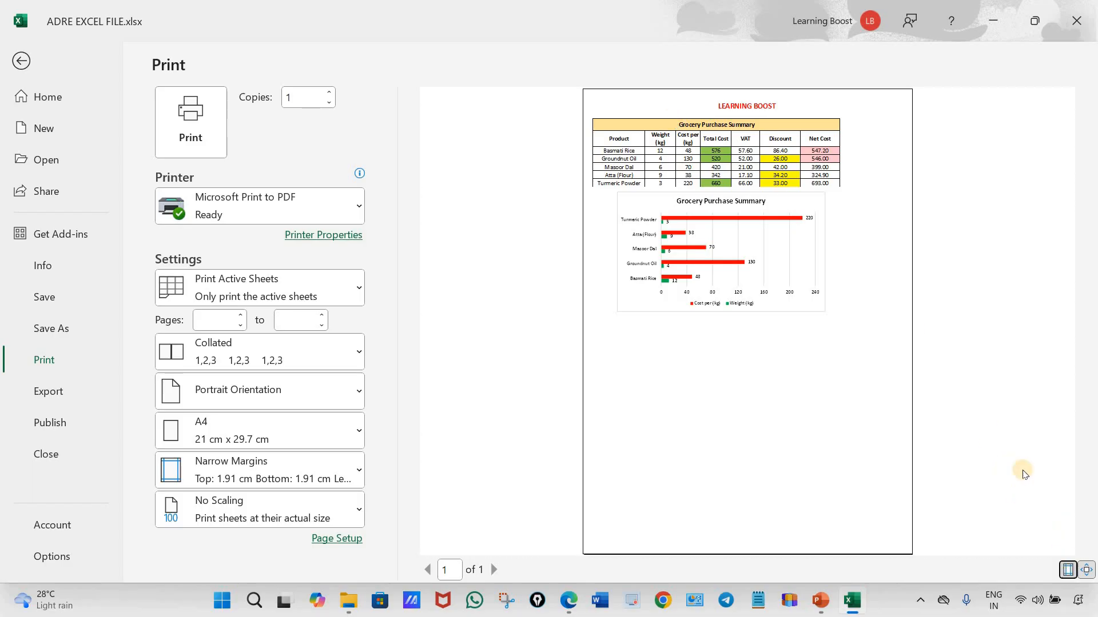
drag(595, 90, 606, 91)
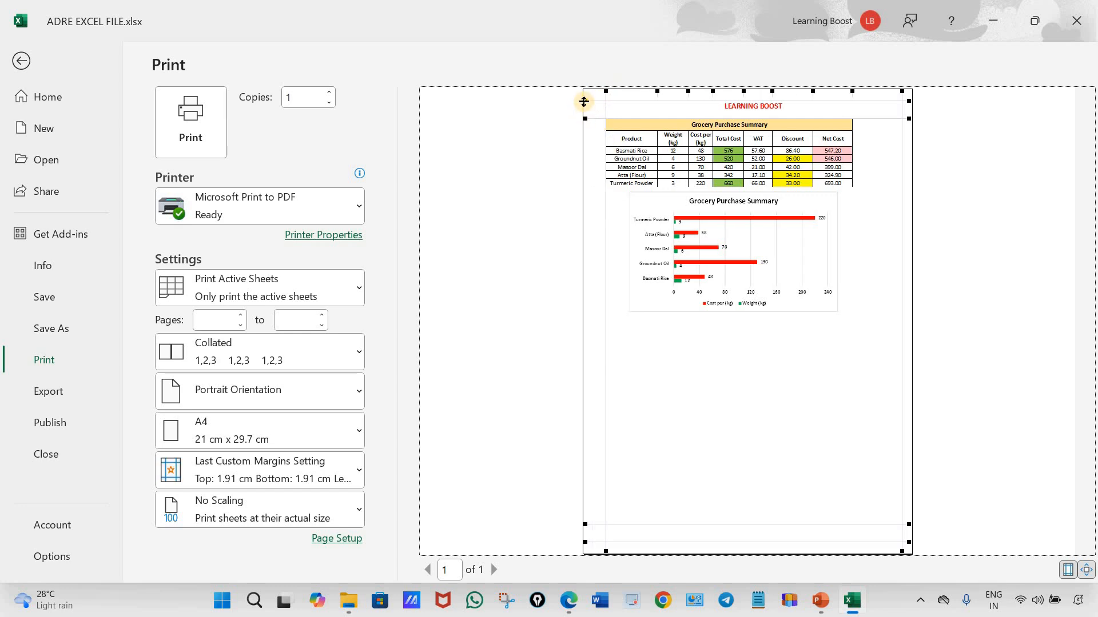
drag(584, 112, 585, 103)
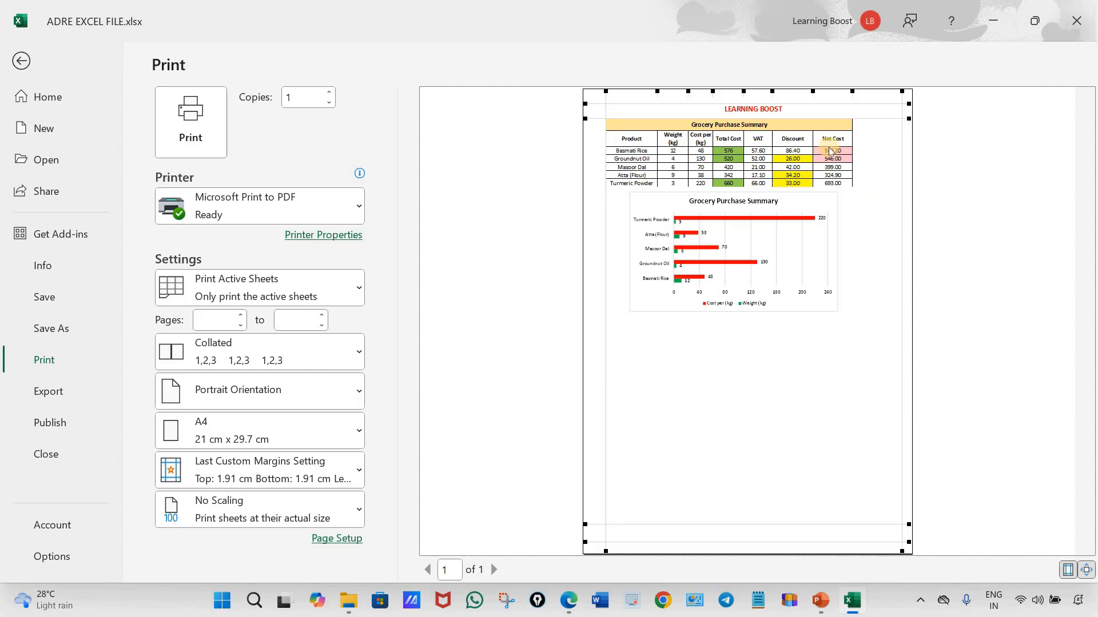
click(22, 61)
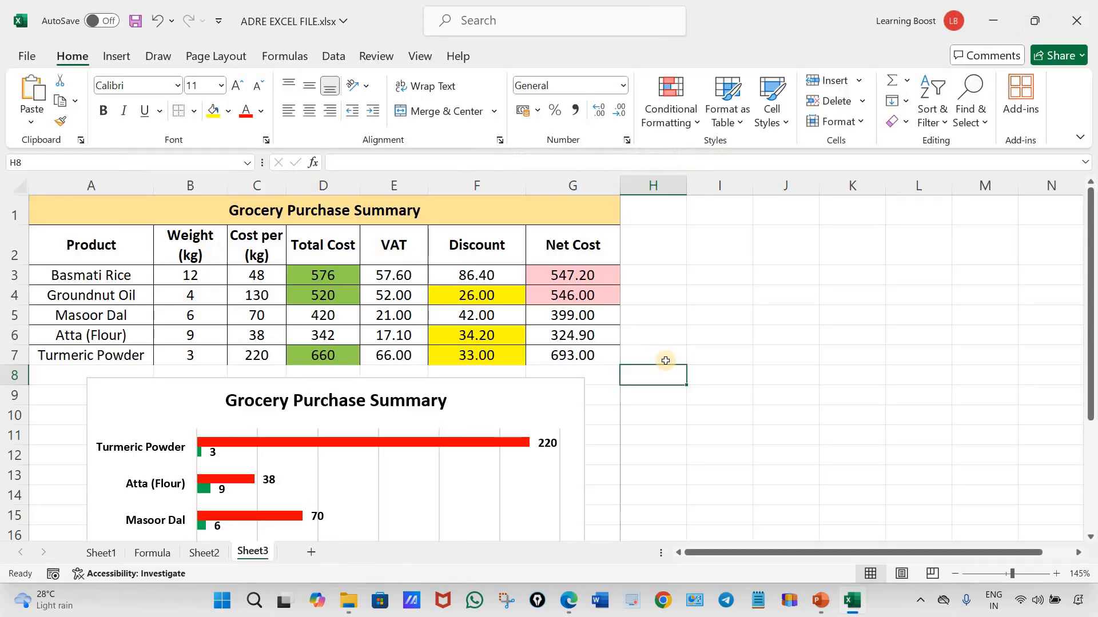
In the assignment PDF in Edge, draw tick marks below the Conditional Formatting, VAT and Discount condition boxes
mouse_move(566, 609)
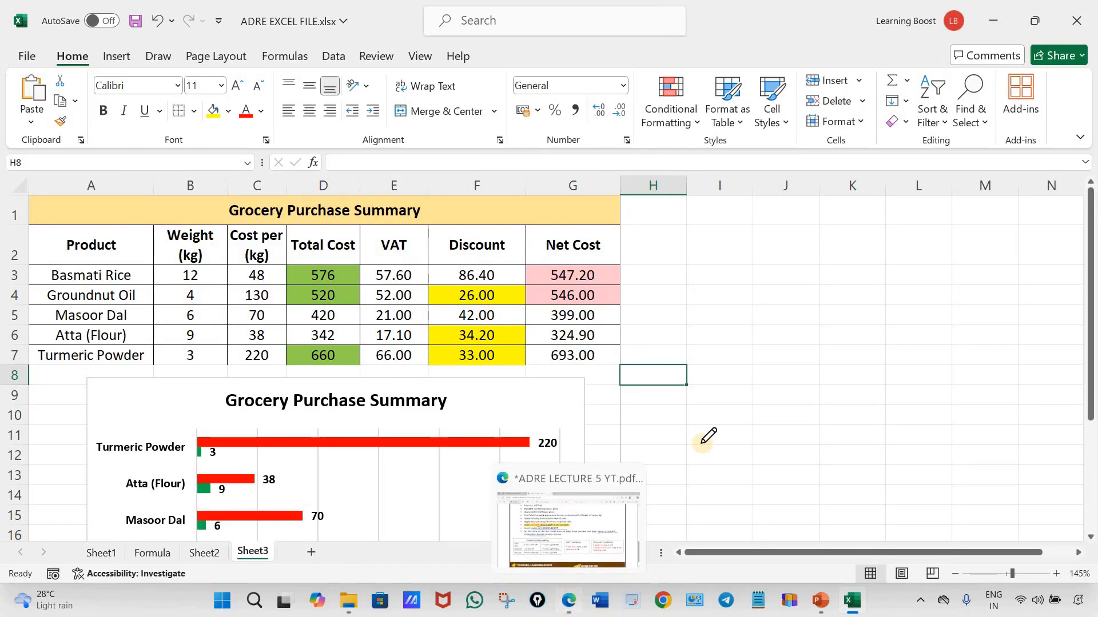
click(563, 503)
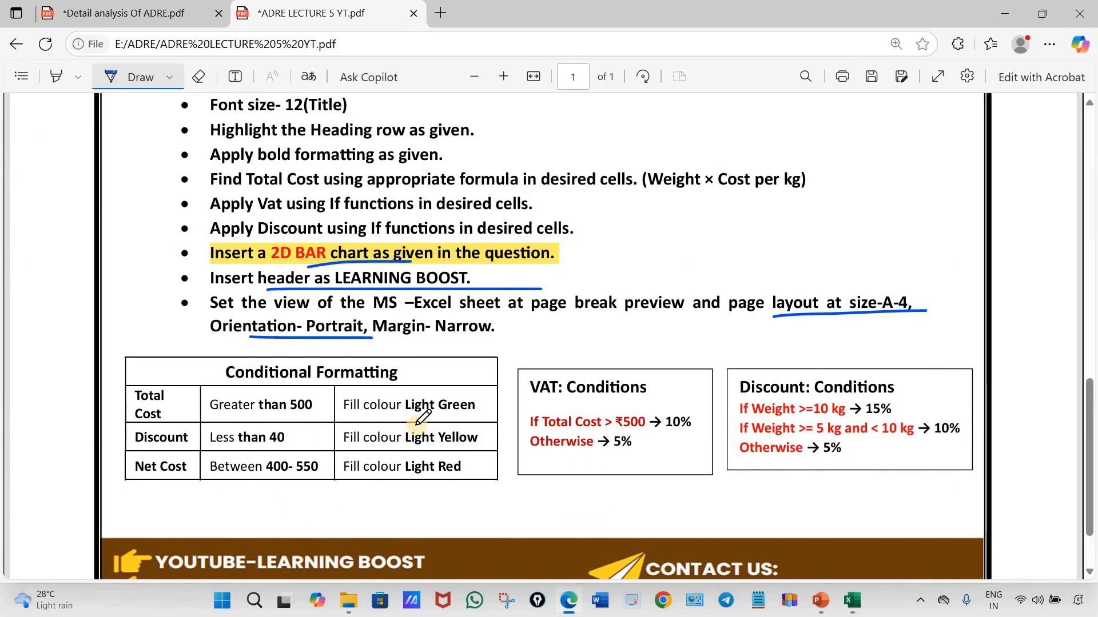
scroll(432, 432, up, 10)
scroll(427, 439, down, 10)
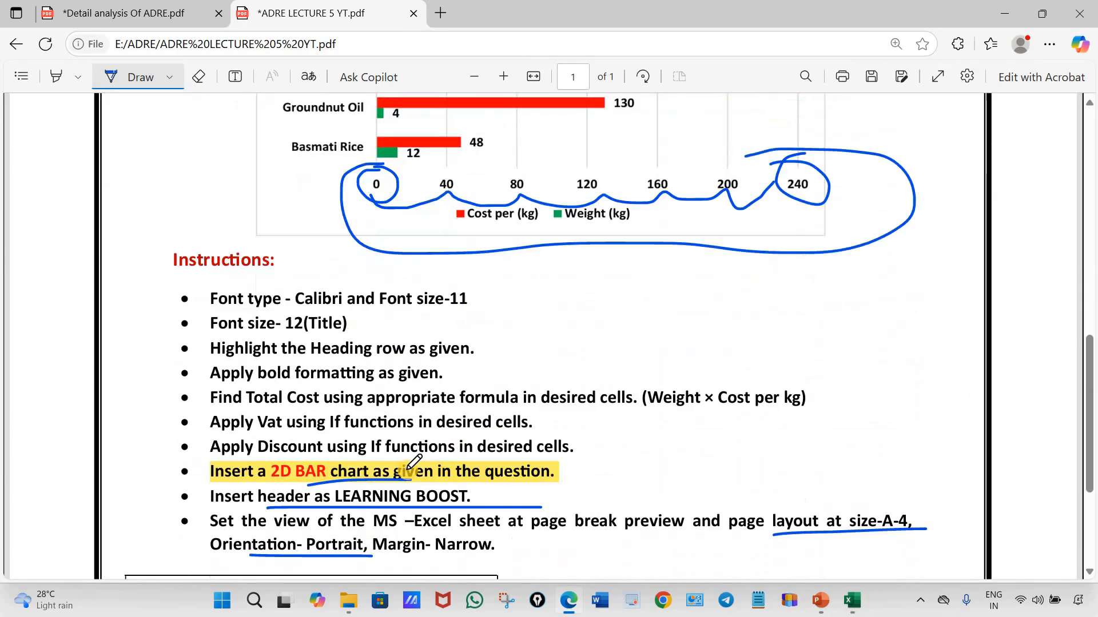
drag(238, 424, 375, 424)
mouse_move(597, 433)
mouse_down()
mouse_move(791, 435)
mouse_move(1029, 409)
mouse_up()
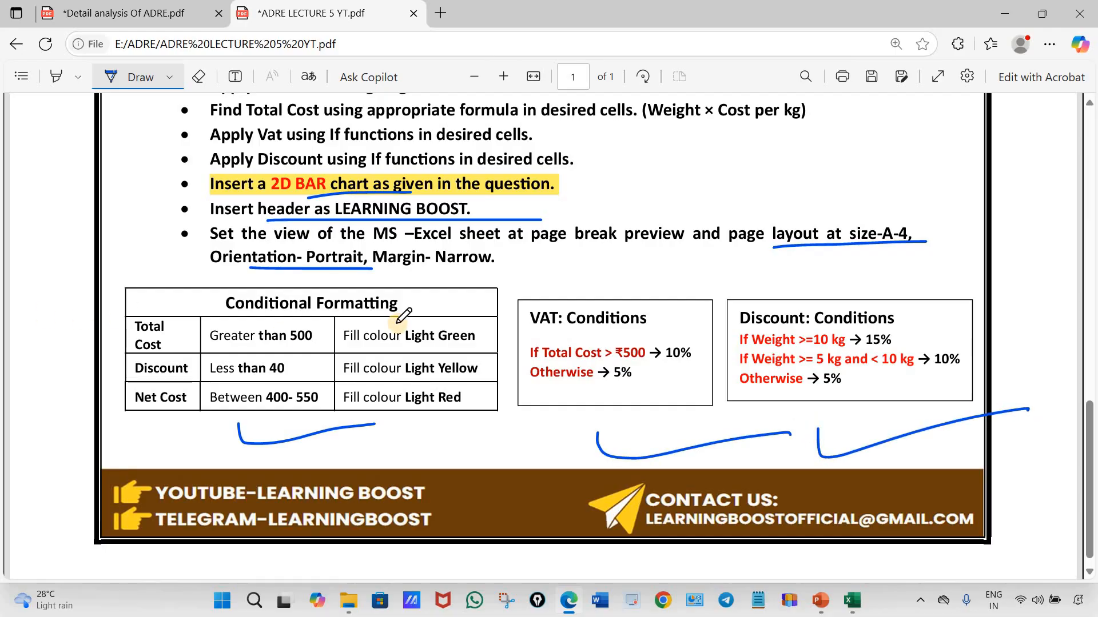
Review the assignment PDF's instructions, chart and data table against the finished work
scroll(402, 318, up, 6)
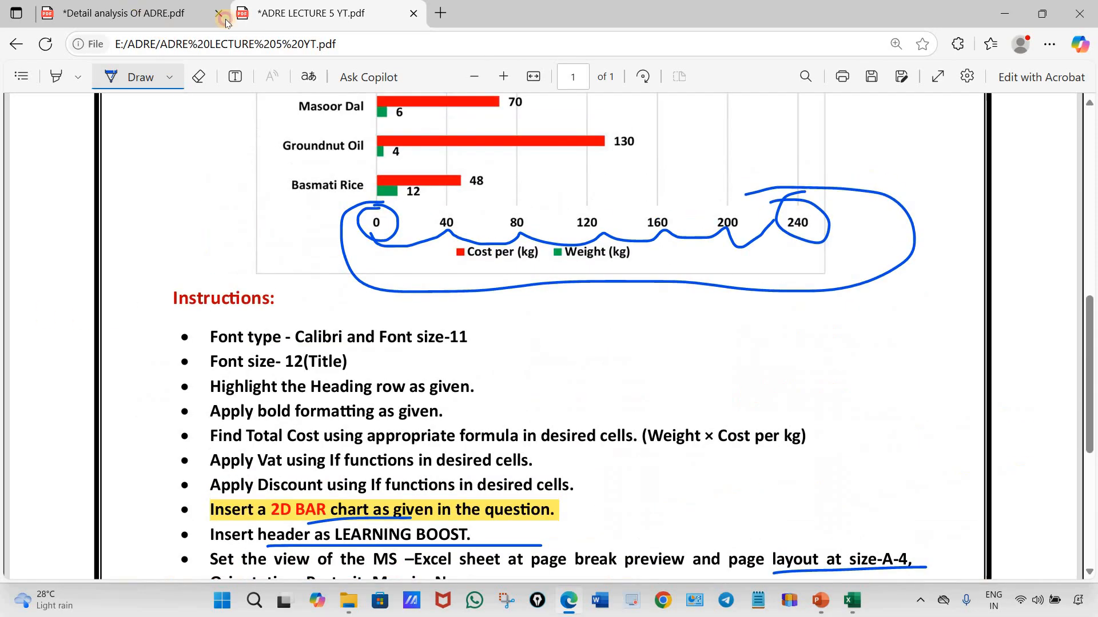
click(188, 13)
click(292, 17)
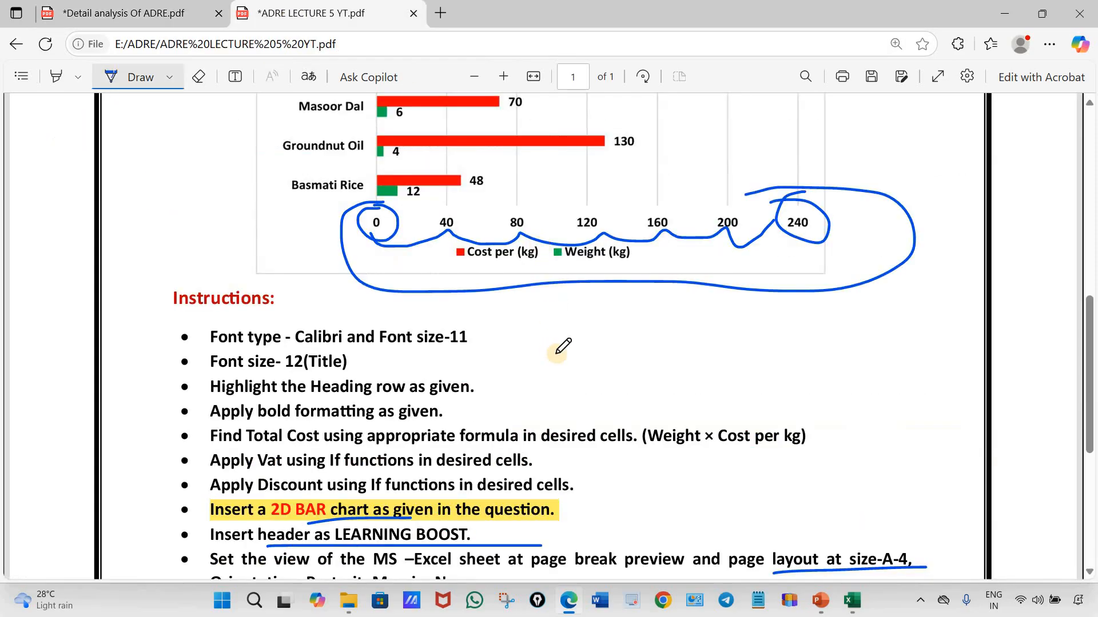
scroll(252, 338, up, 5)
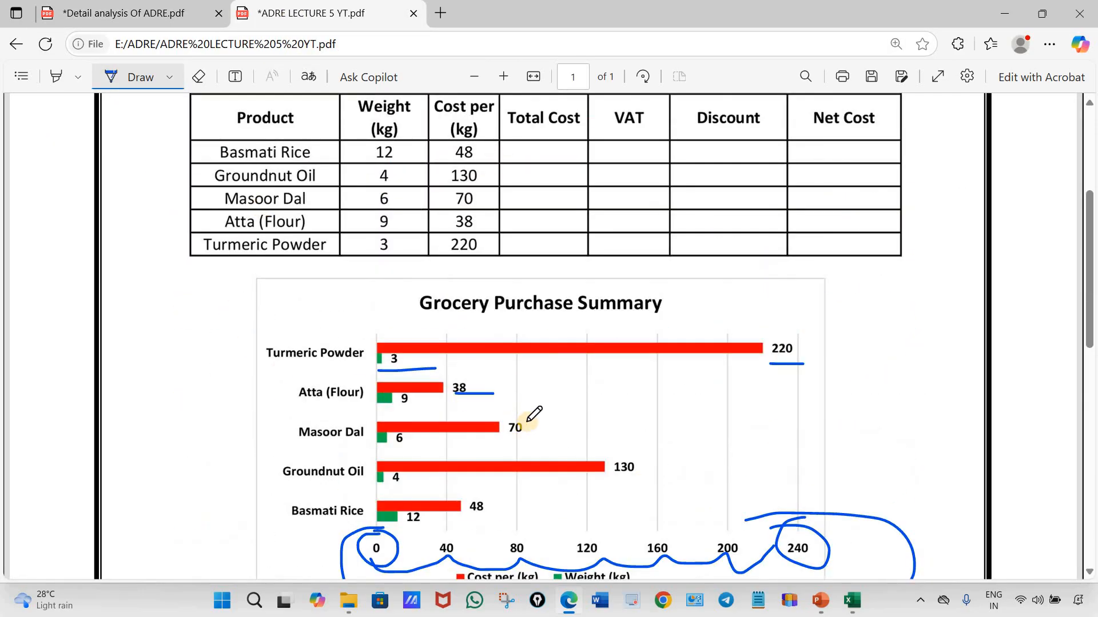